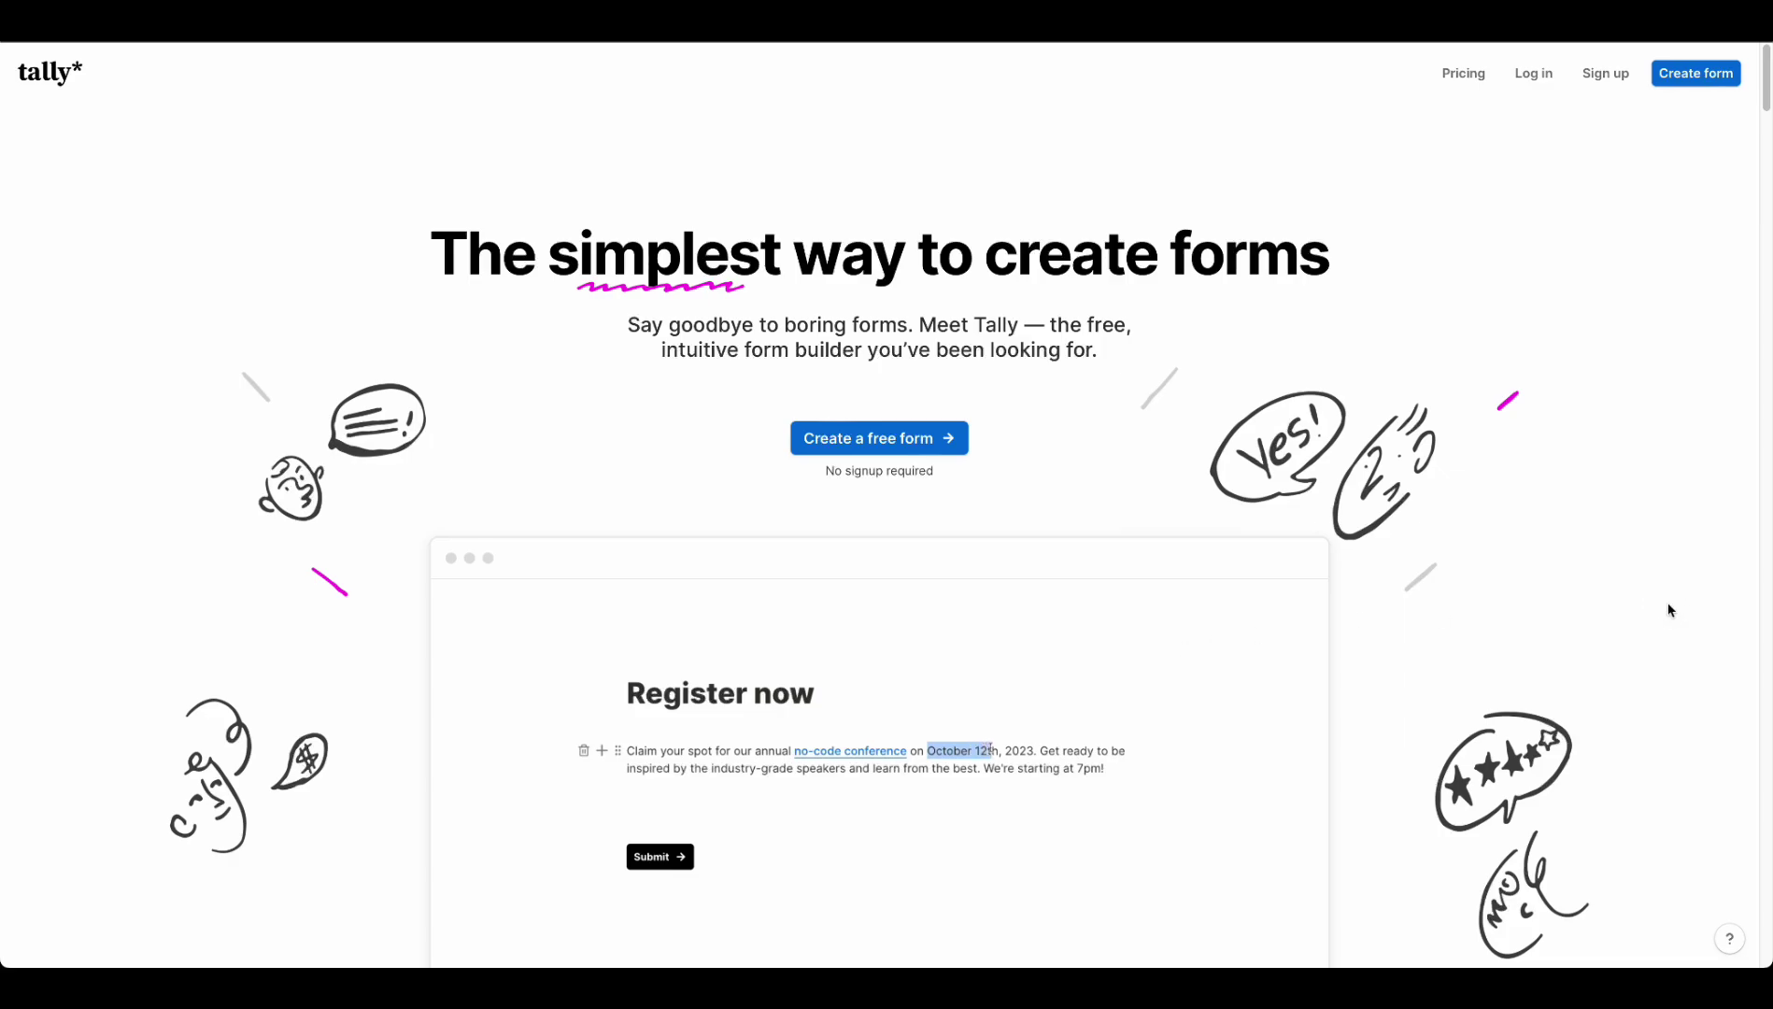
- Look through the Tally homepage, from the introduction down to the form builder feature sections
scroll(1635, 609, "down", 4)
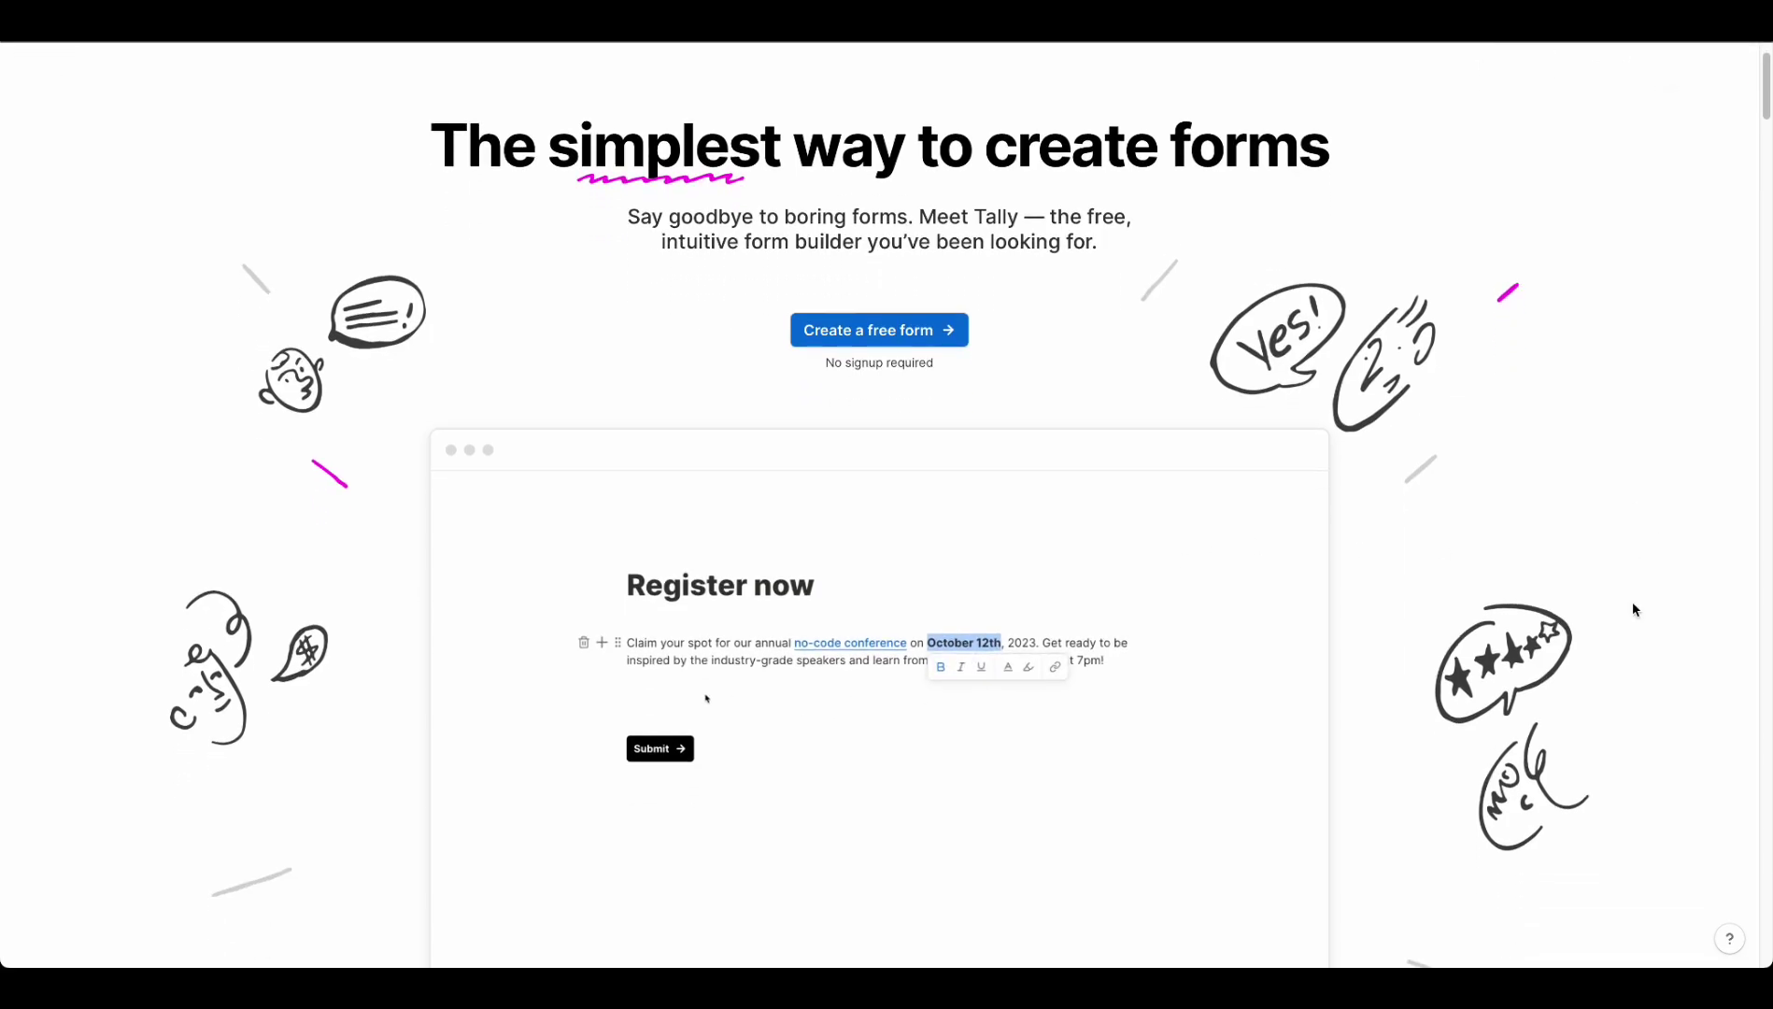
scroll(1634, 609, "down", 12)
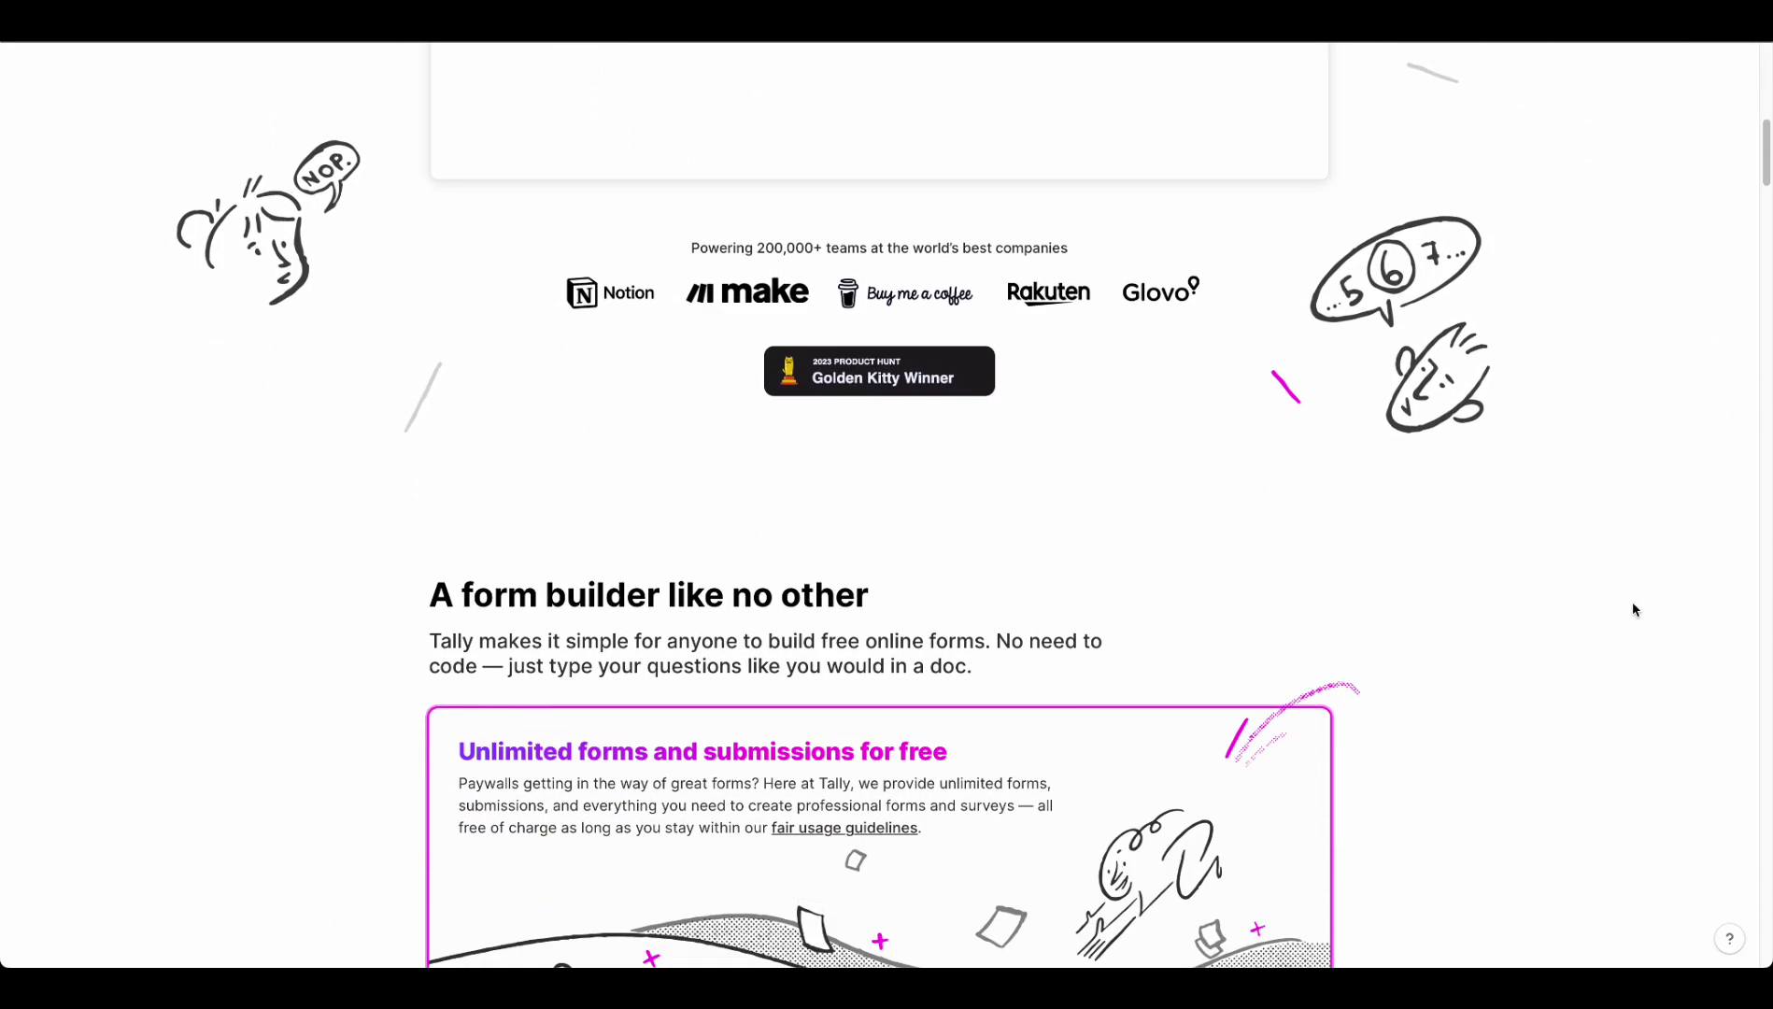
scroll(1633, 609, "down", 3)
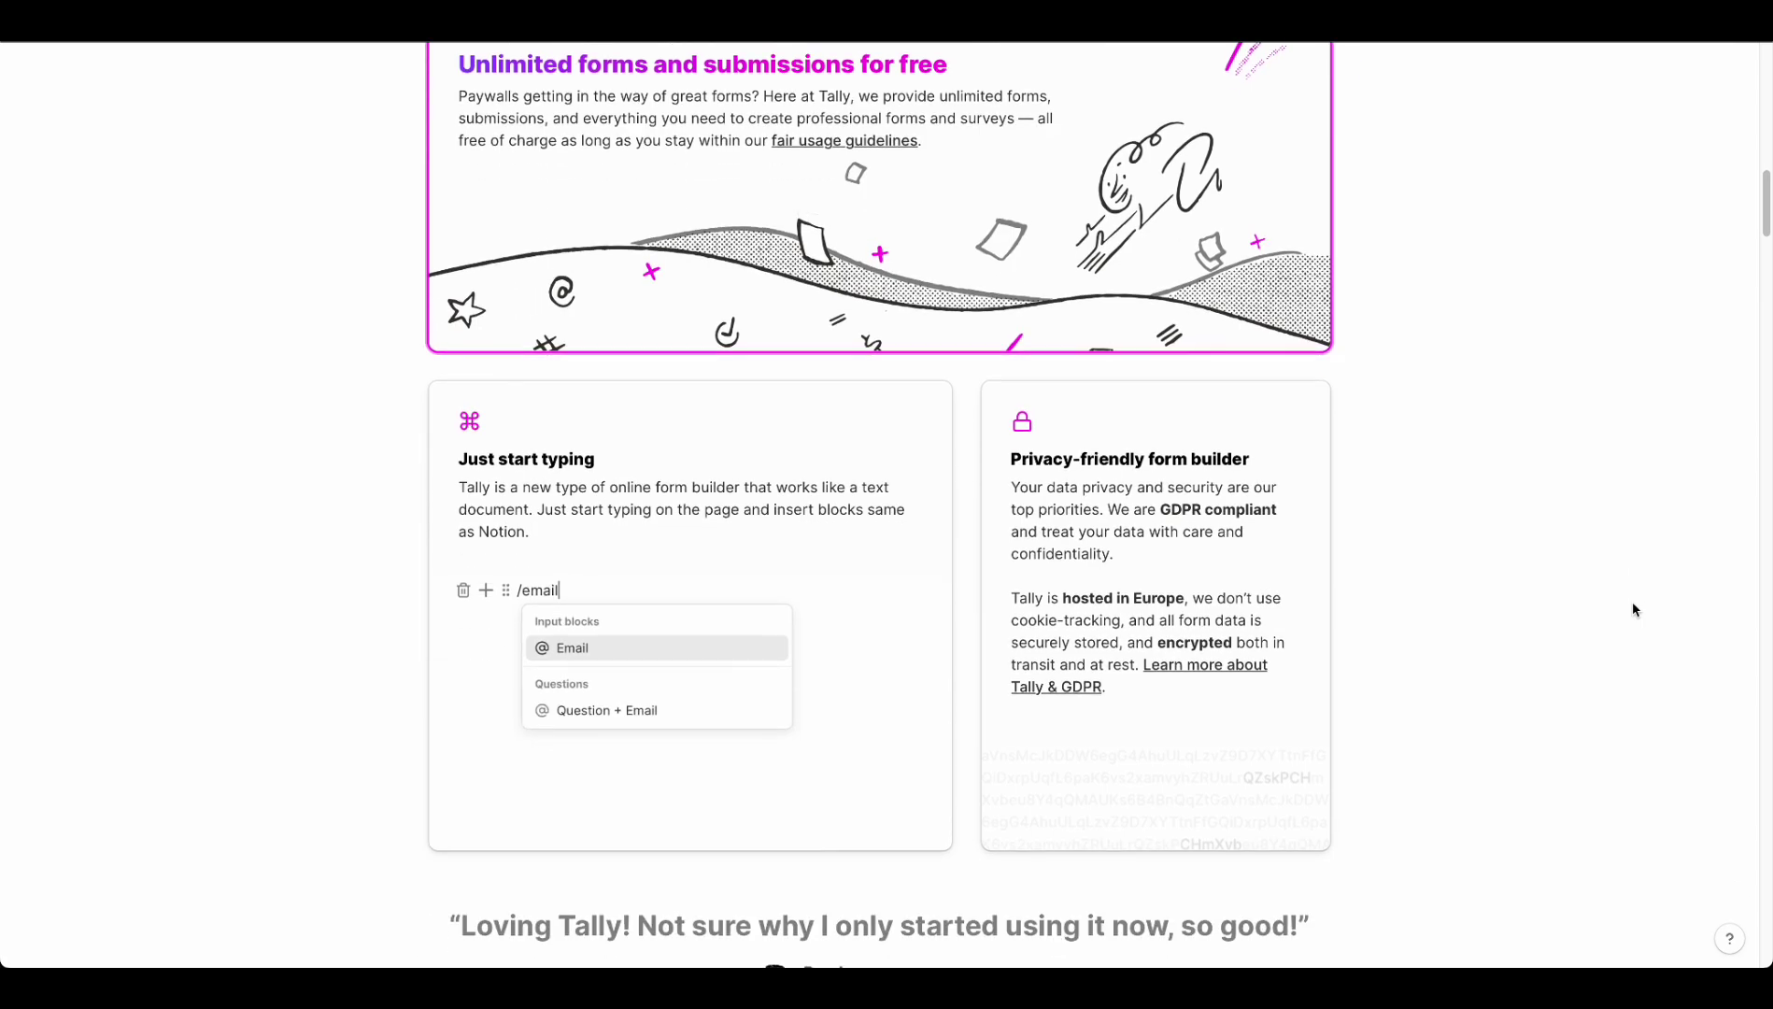
scroll(1633, 609, "down", 3)
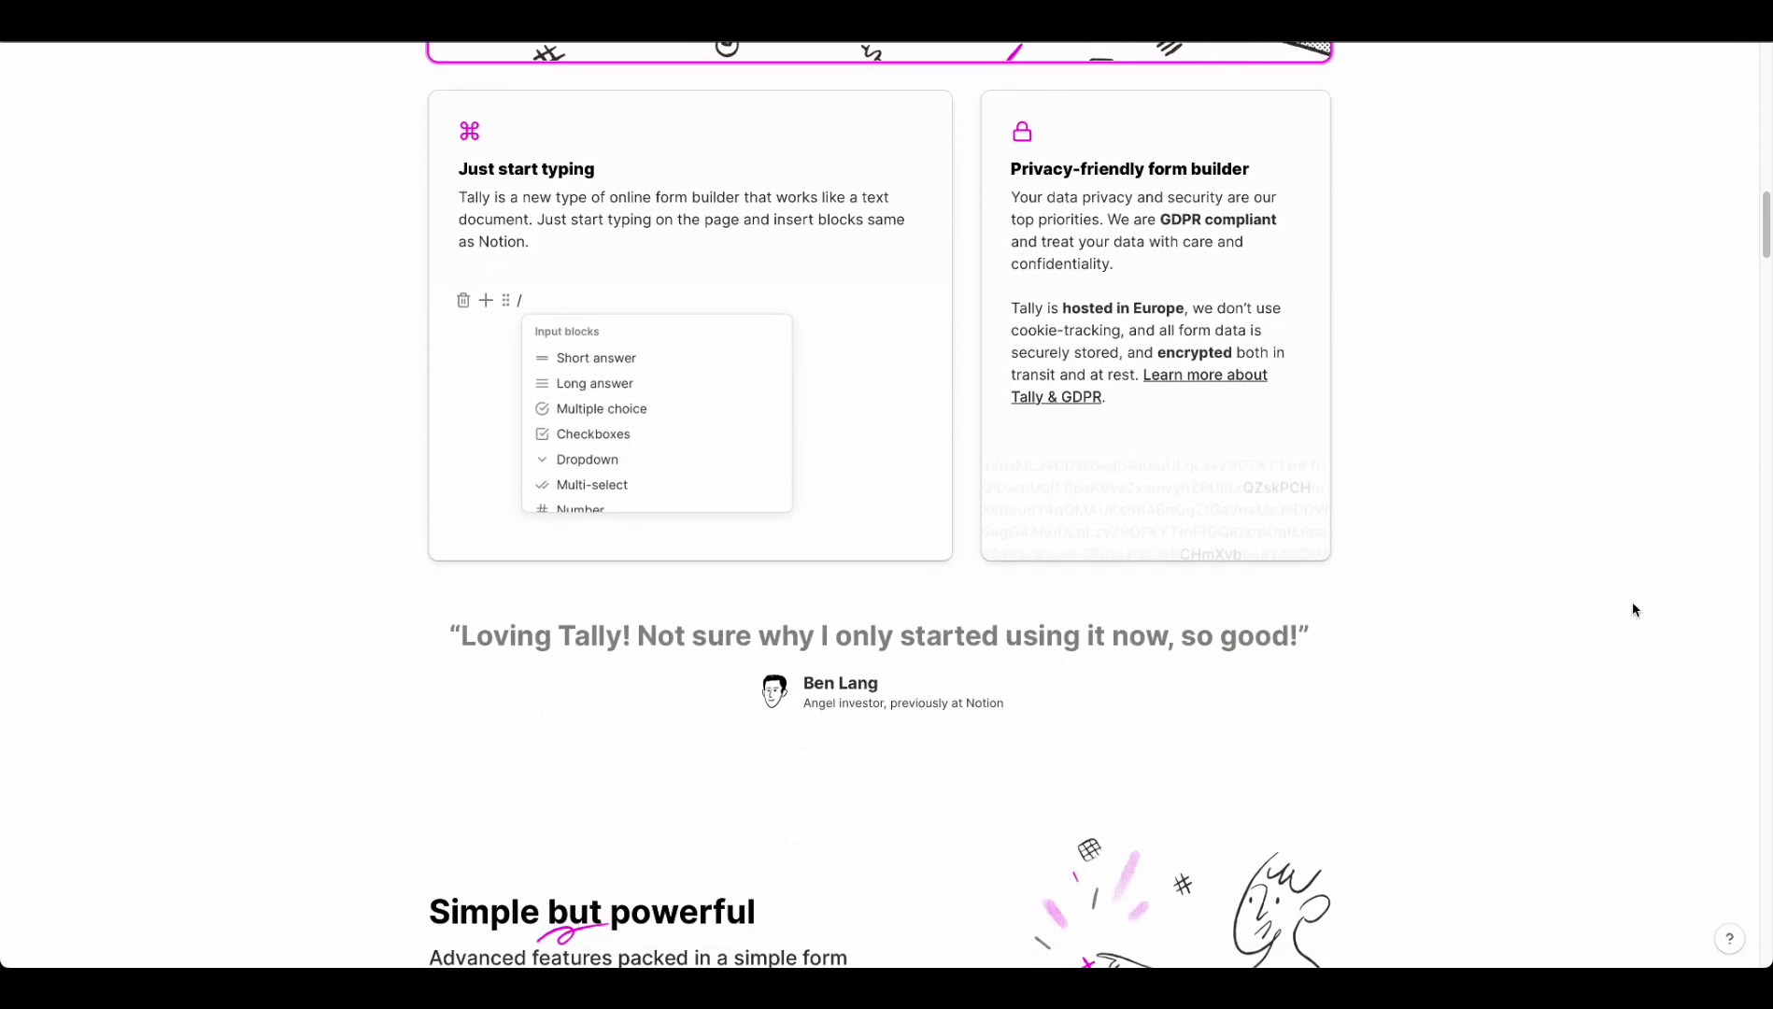
scroll(1632, 609, "down", 2)
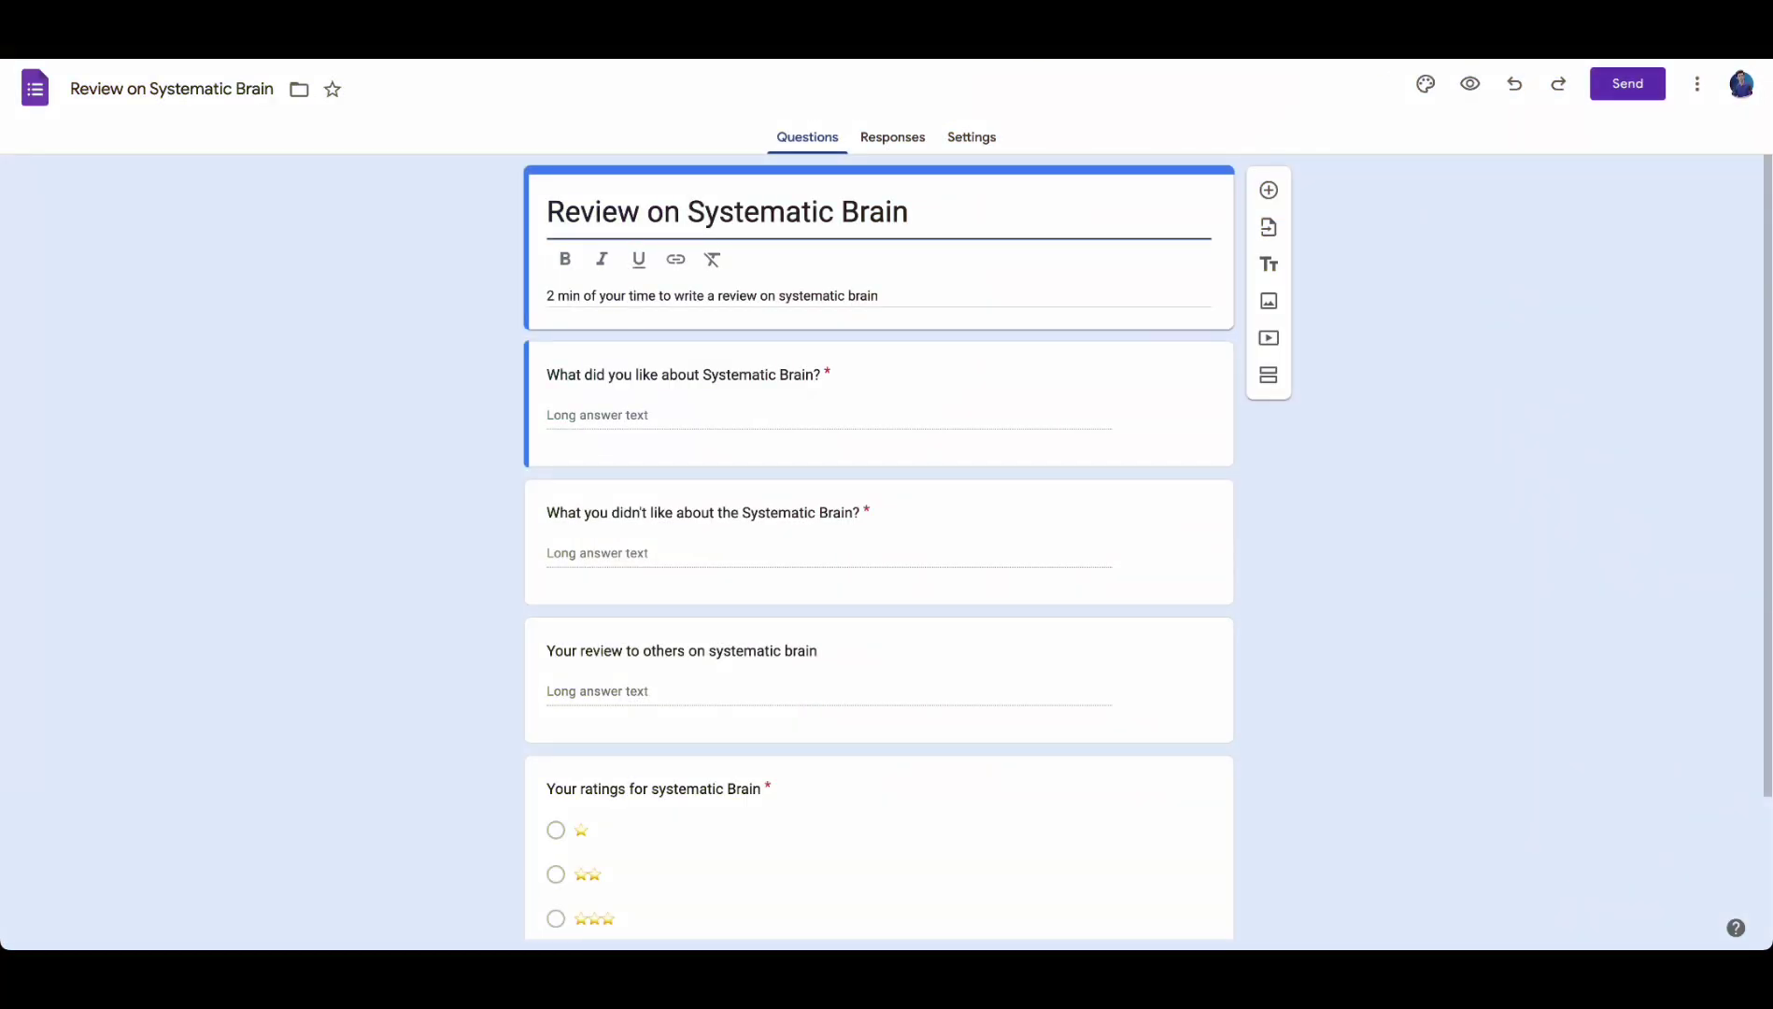
- Switch to Google Forms and examine the questions, responses and settings of the "Review on Systematic Brain" form
scroll(718, 384, "down", 2)
scroll(551, 421, "up", 2)
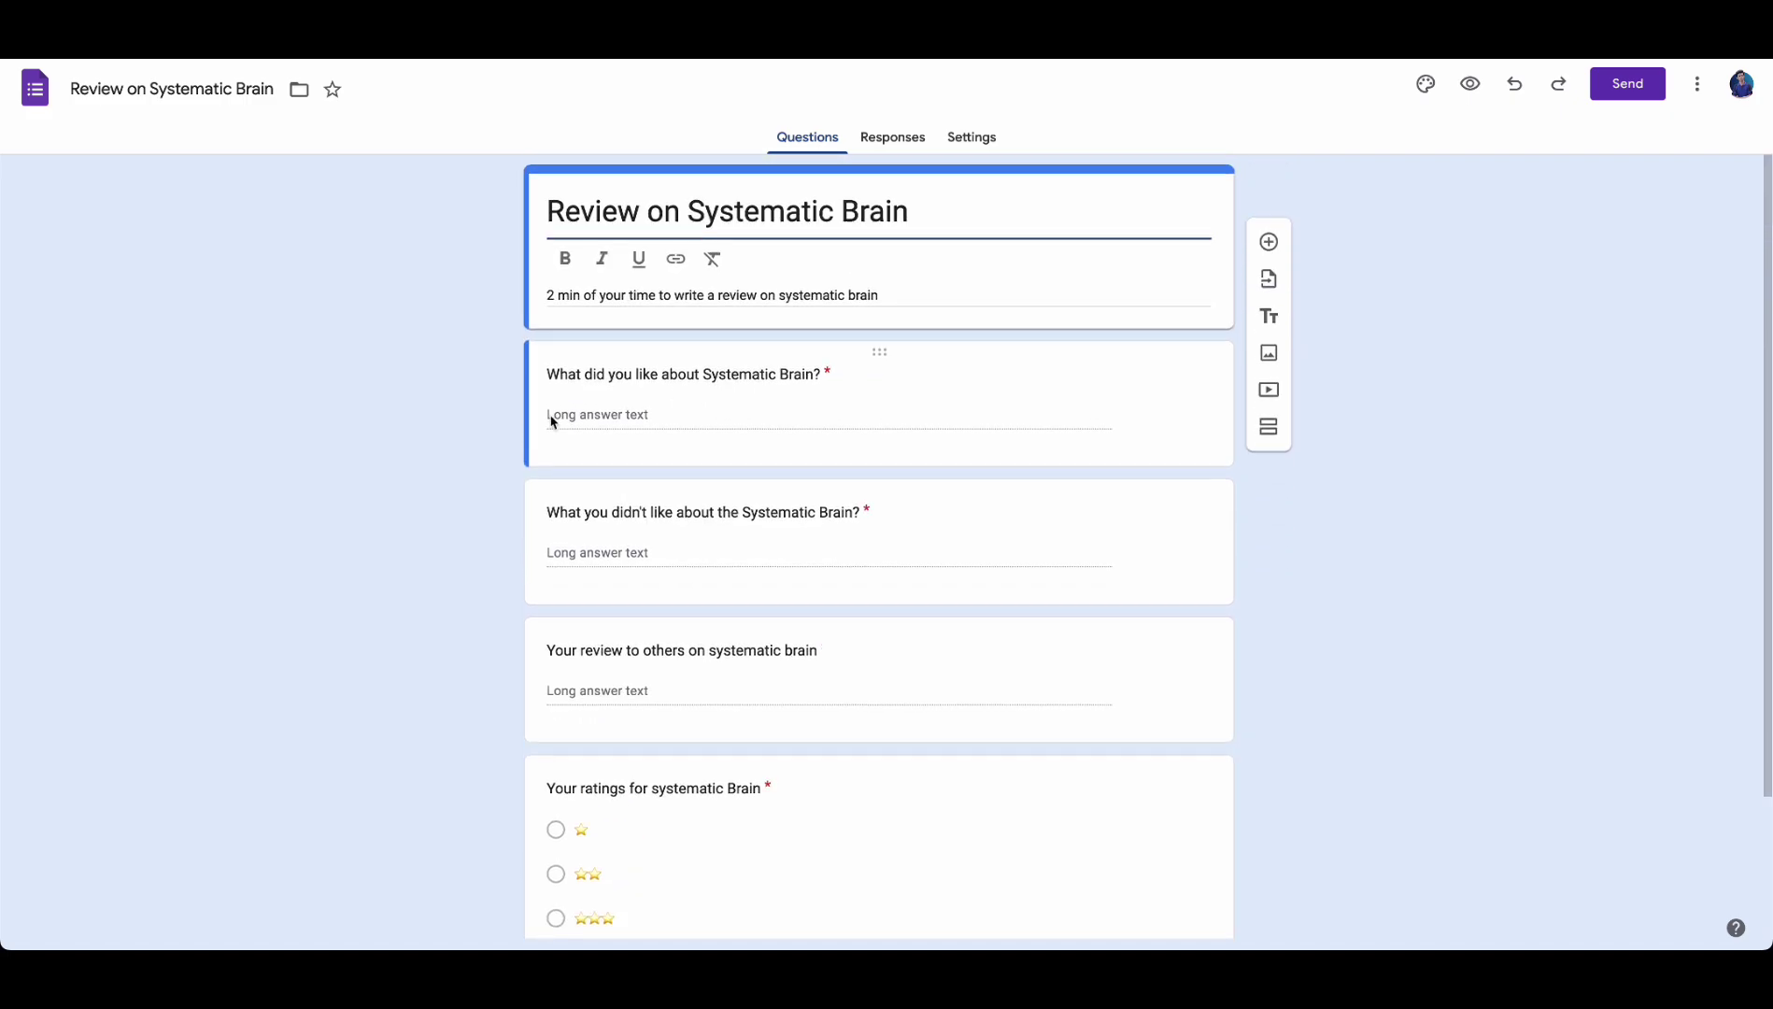
scroll(444, 399, "down", 2)
scroll(444, 400, "up", 2)
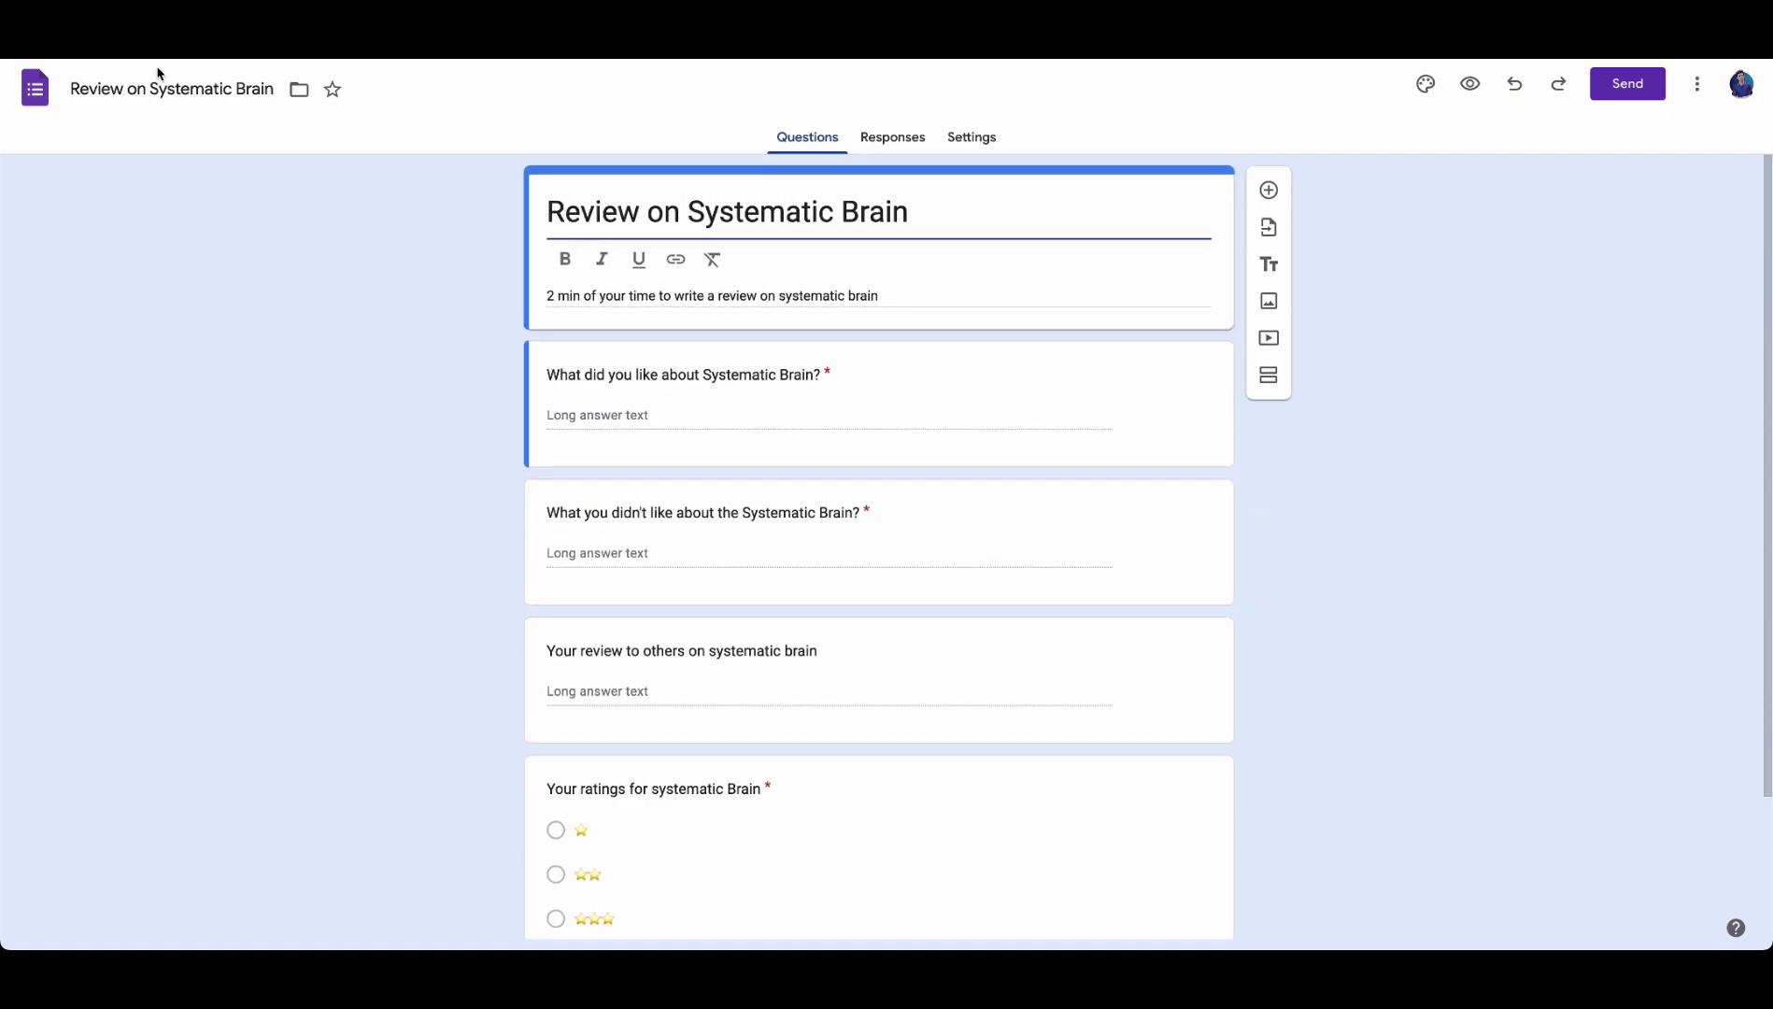
left_click(871, 129)
left_click(969, 140)
left_click(886, 133)
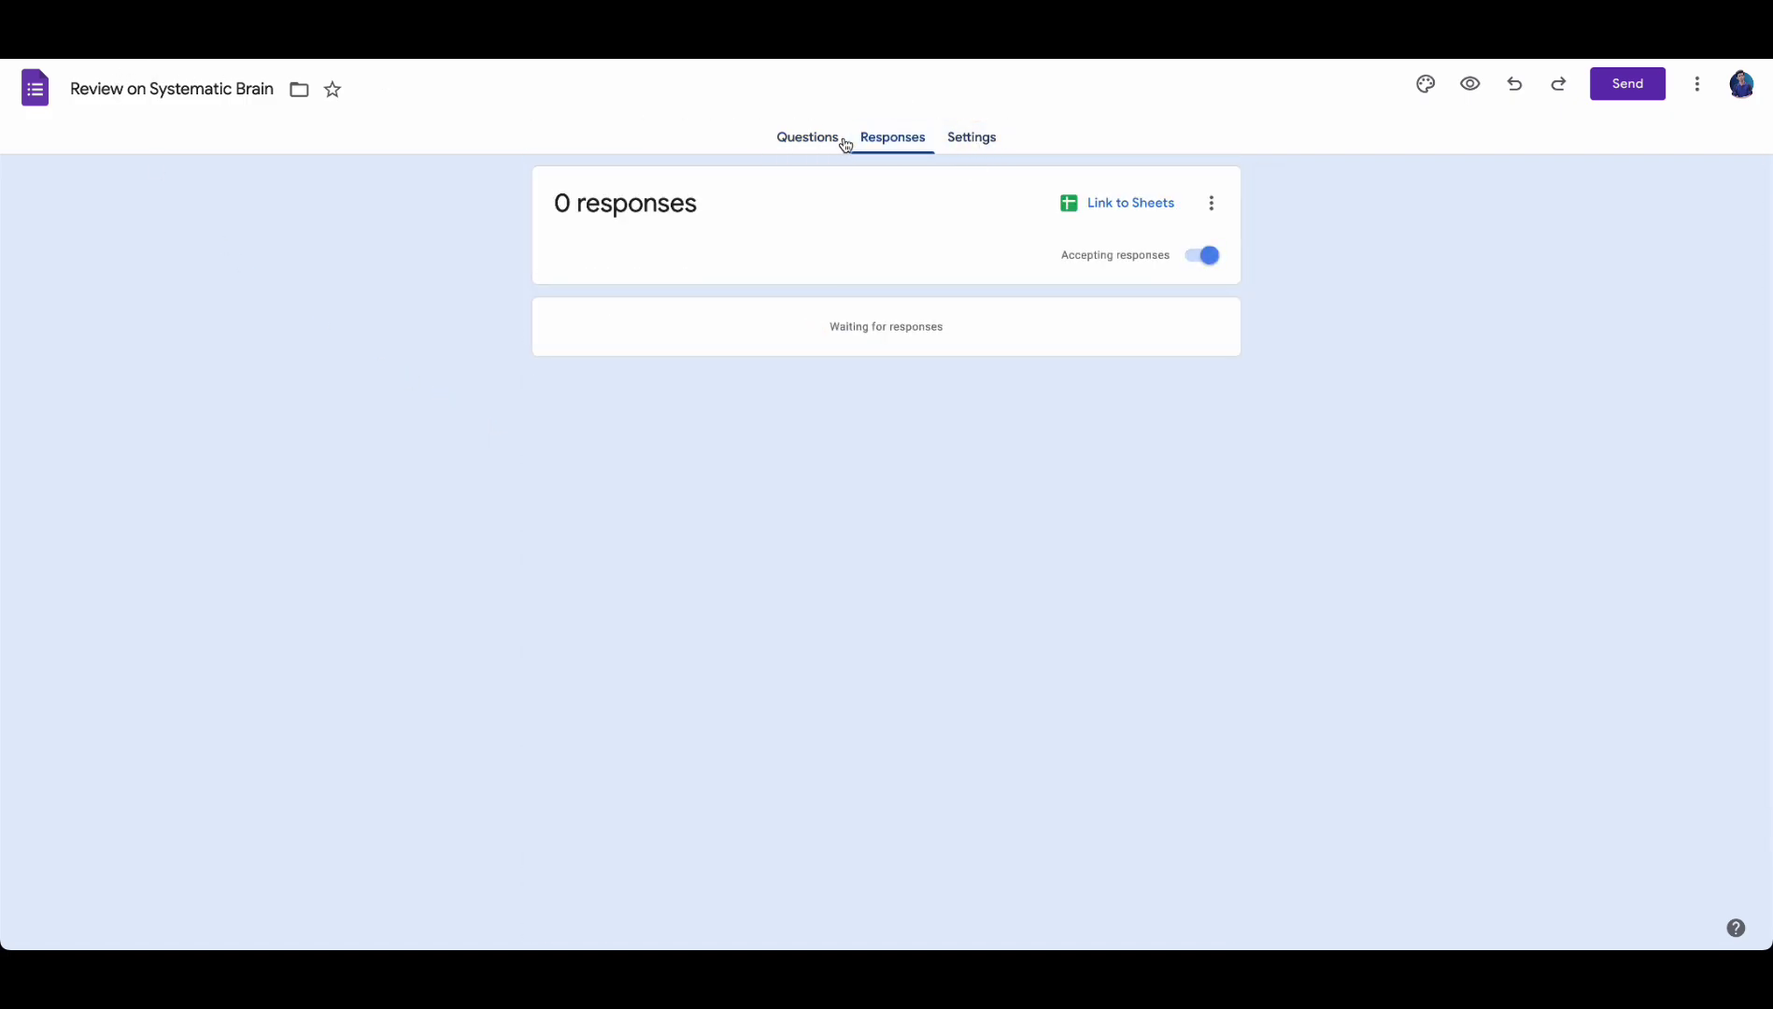
left_click(844, 142)
scroll(689, 519, "down", 2)
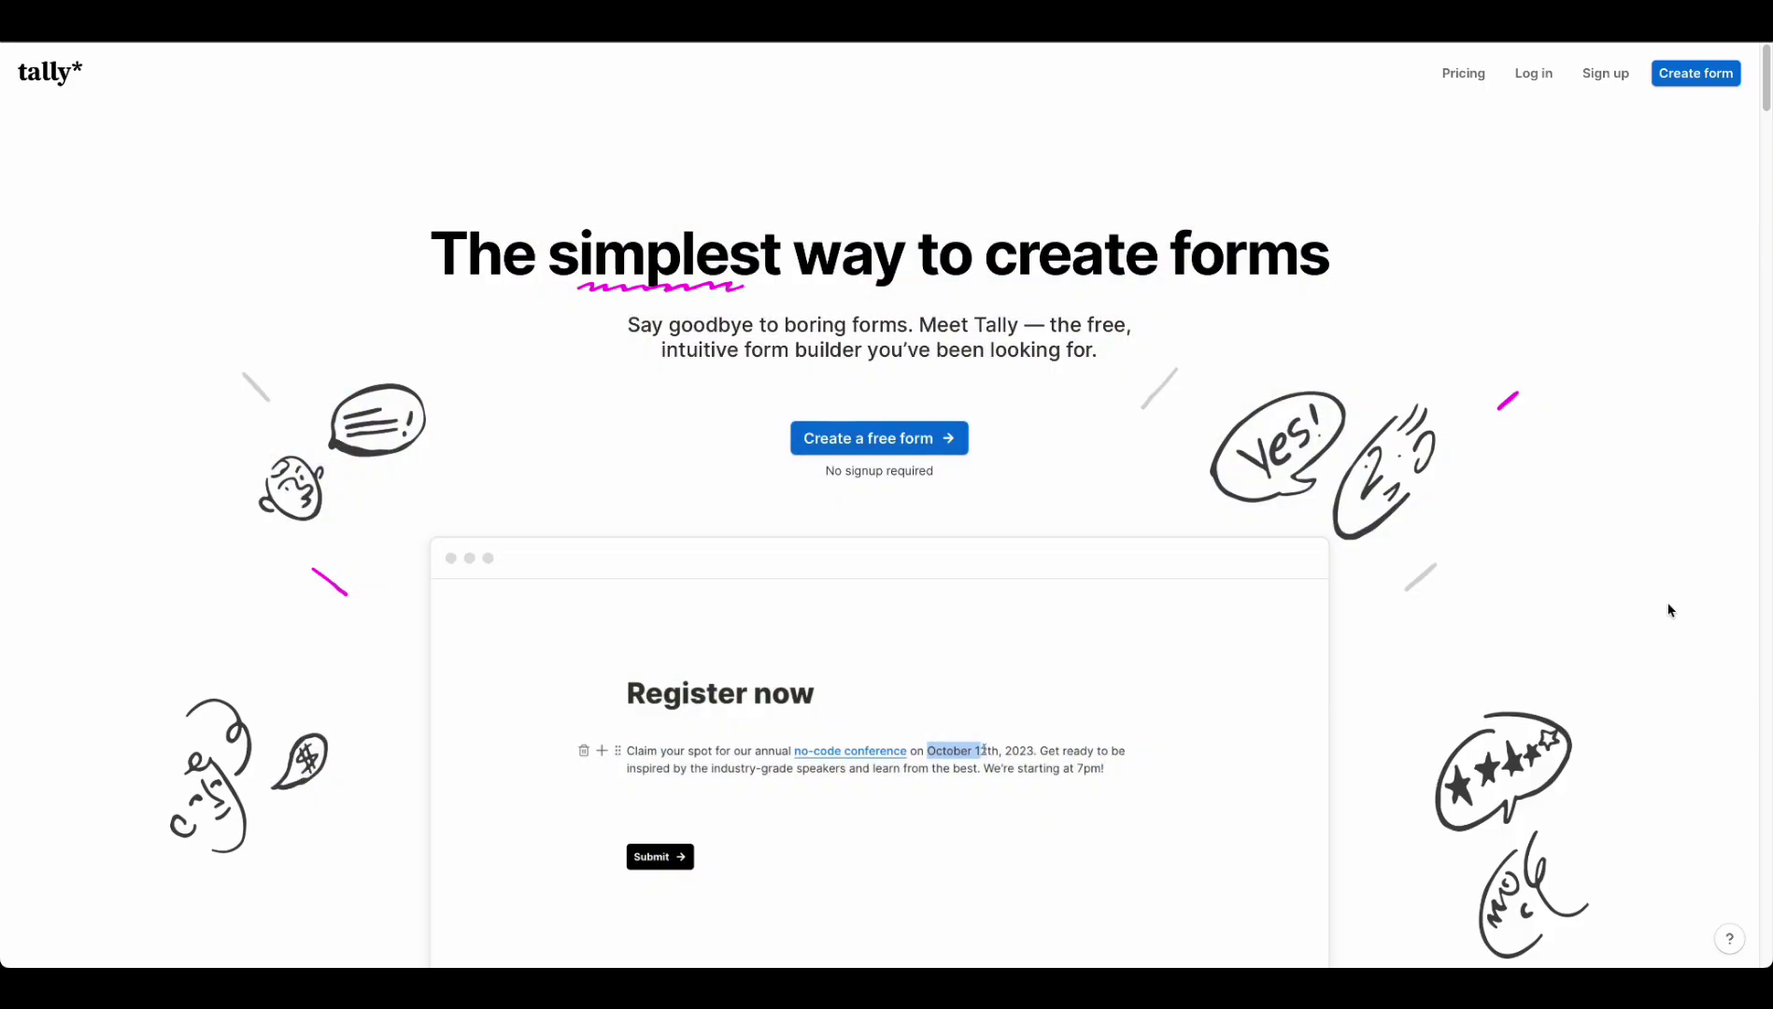
- Return to the Tally homepage and review its sections on free unlimited forms, typing blocks and privacy
scroll(1649, 603, "down", 6)
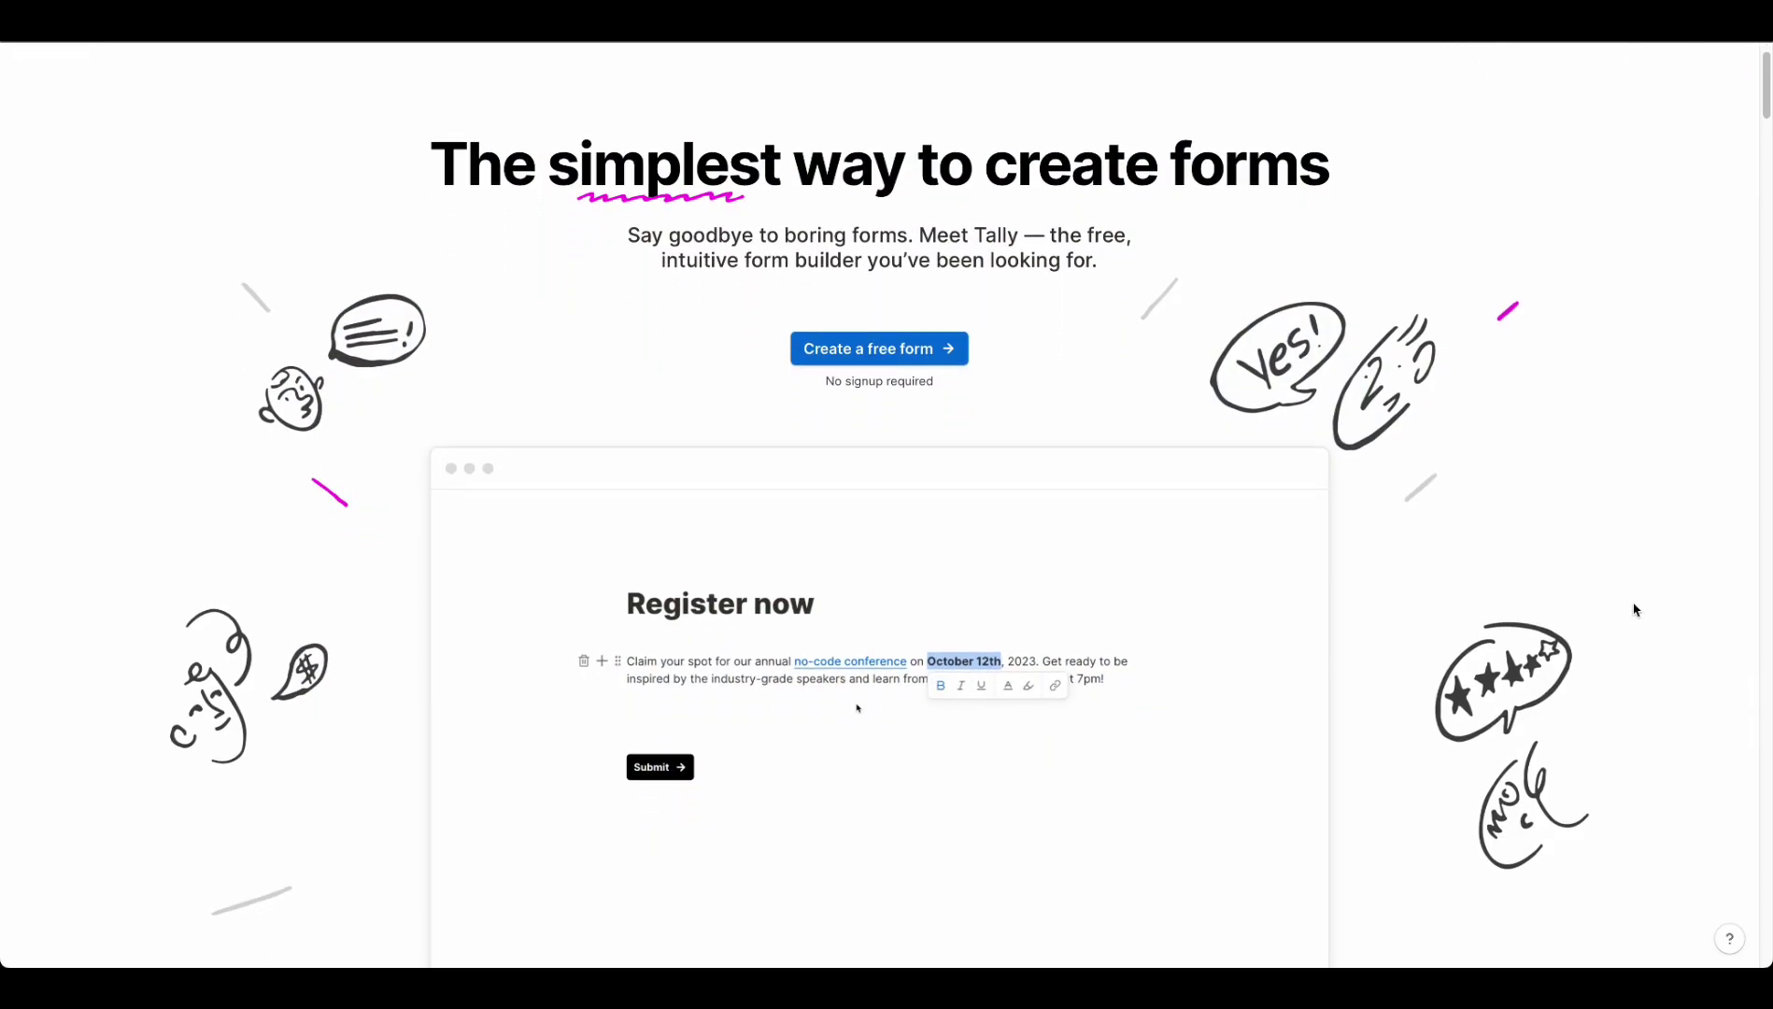
scroll(1633, 609, "down", 10)
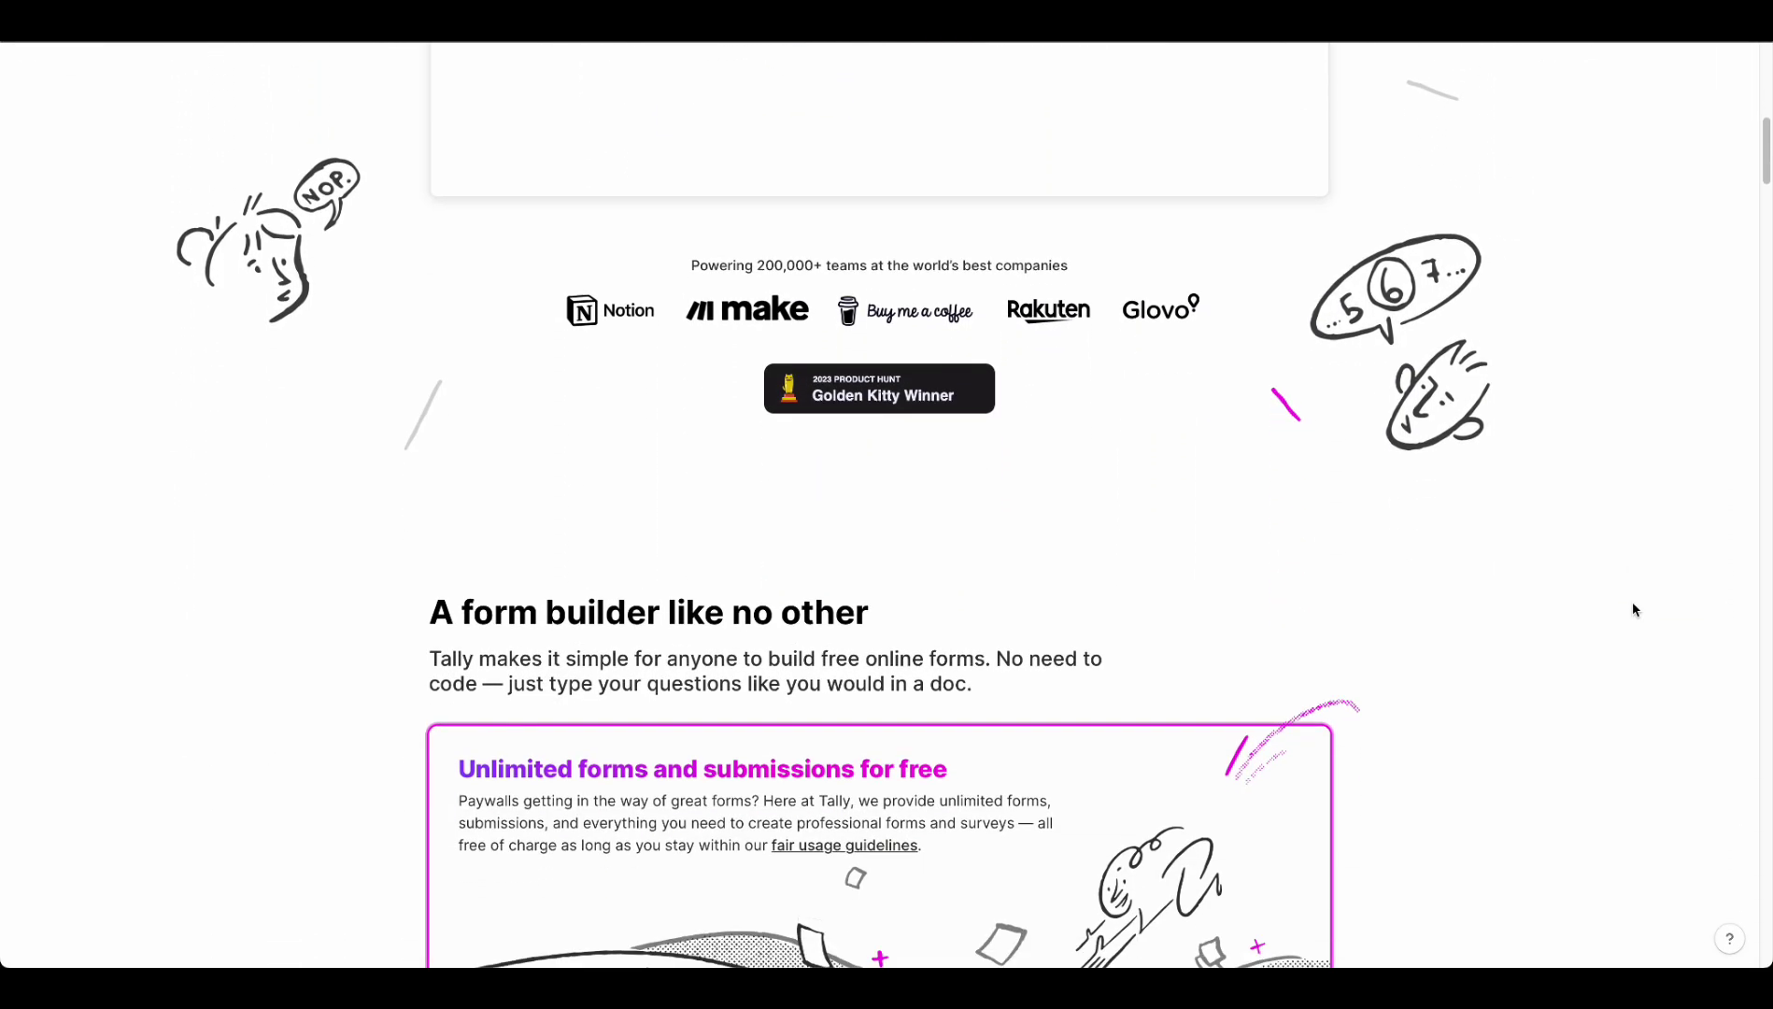
scroll(1633, 609, "down", 2)
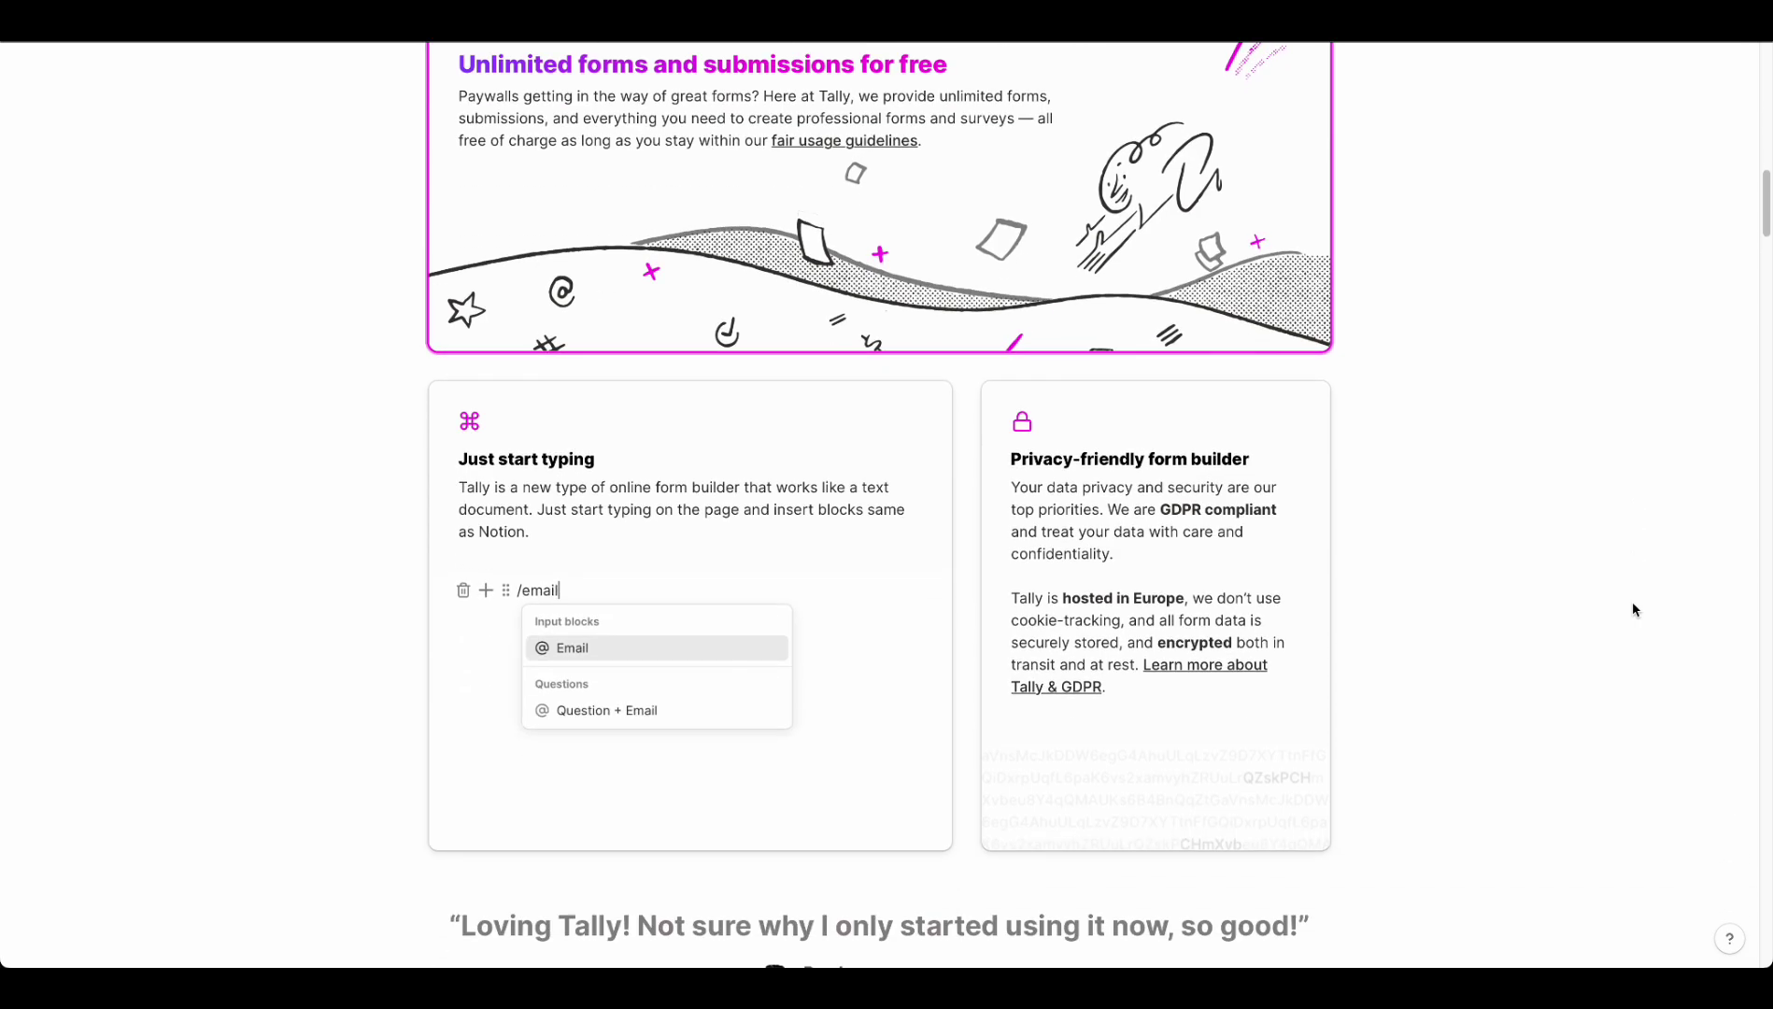
scroll(1633, 609, "down", 3)
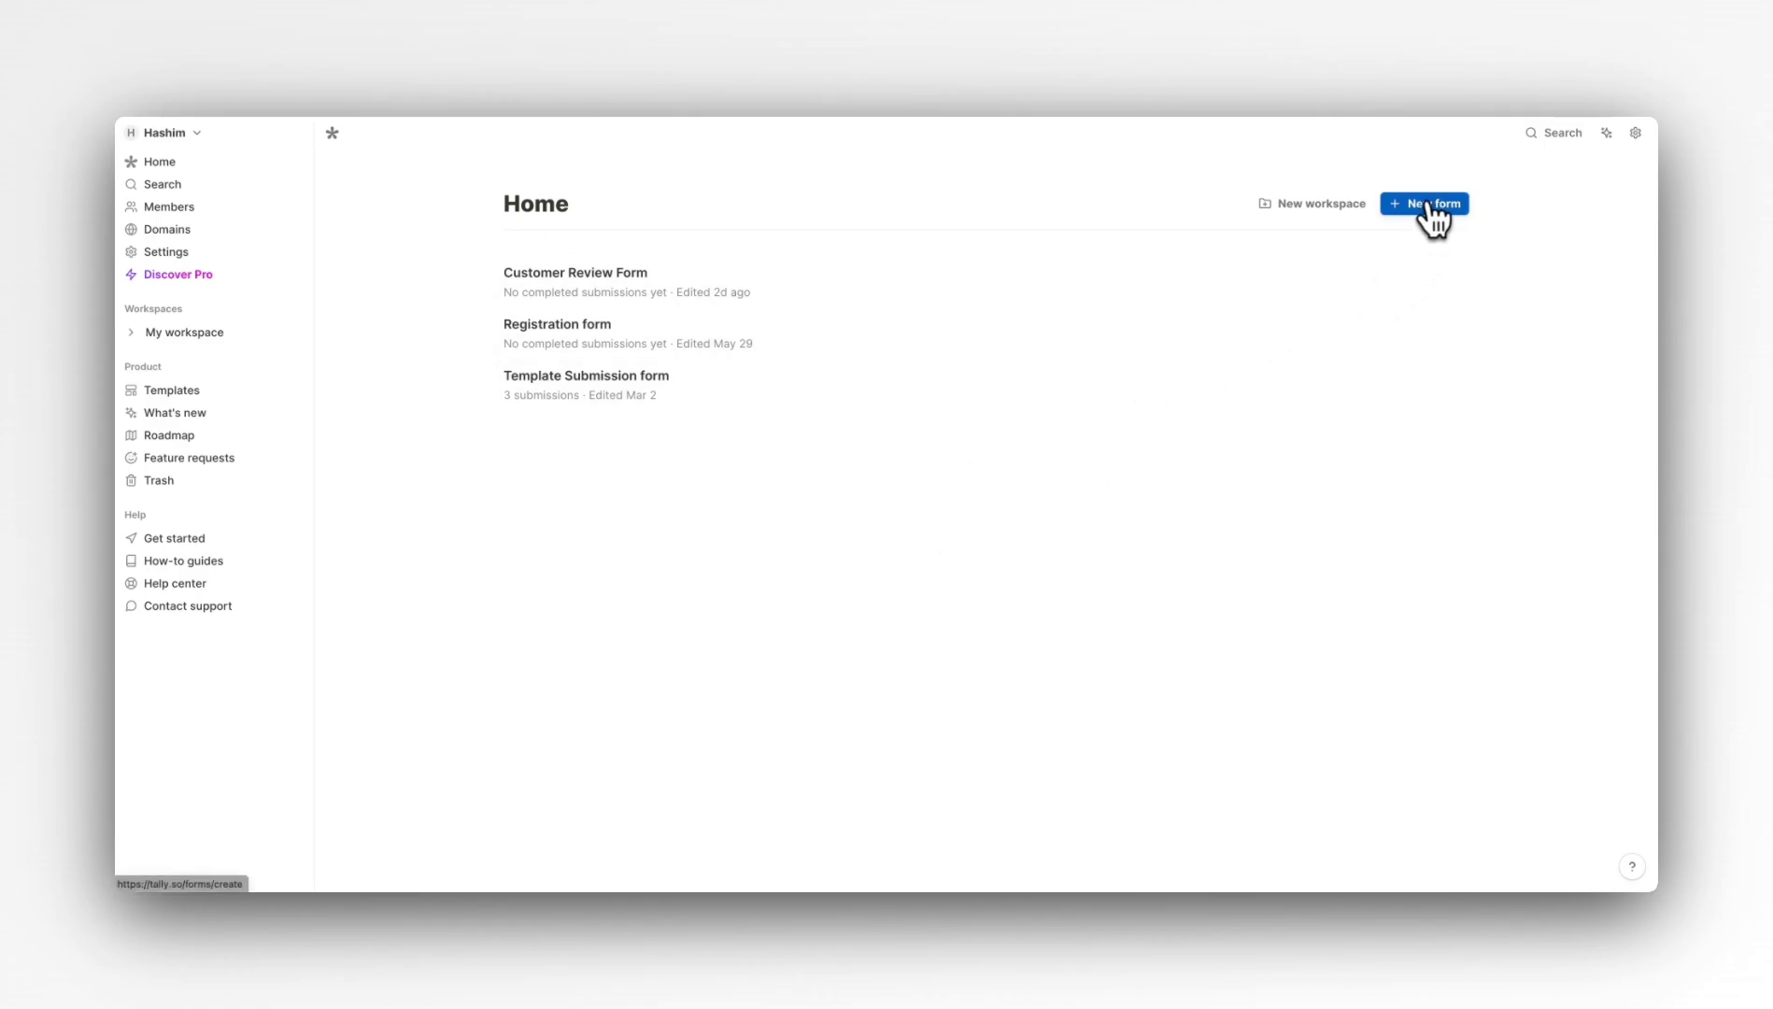
- Create a new form from scratch and add a logo and a cover to it
left_click(1429, 206)
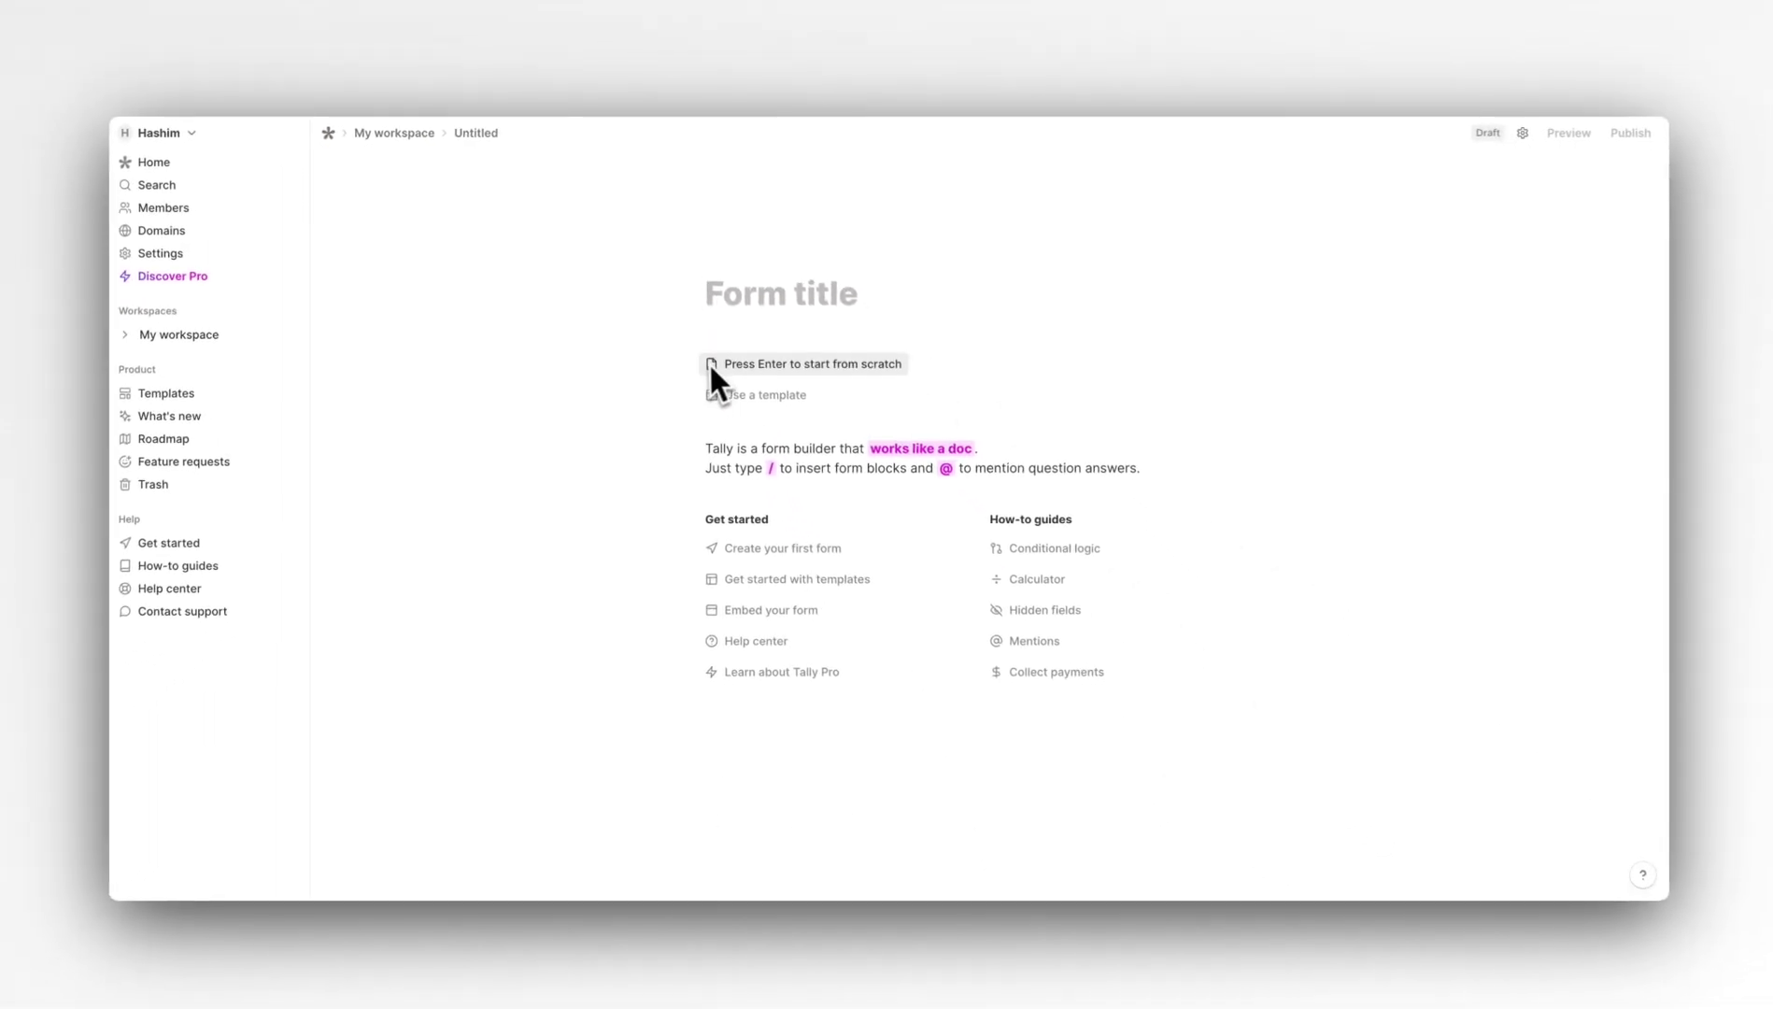
left_click(807, 364)
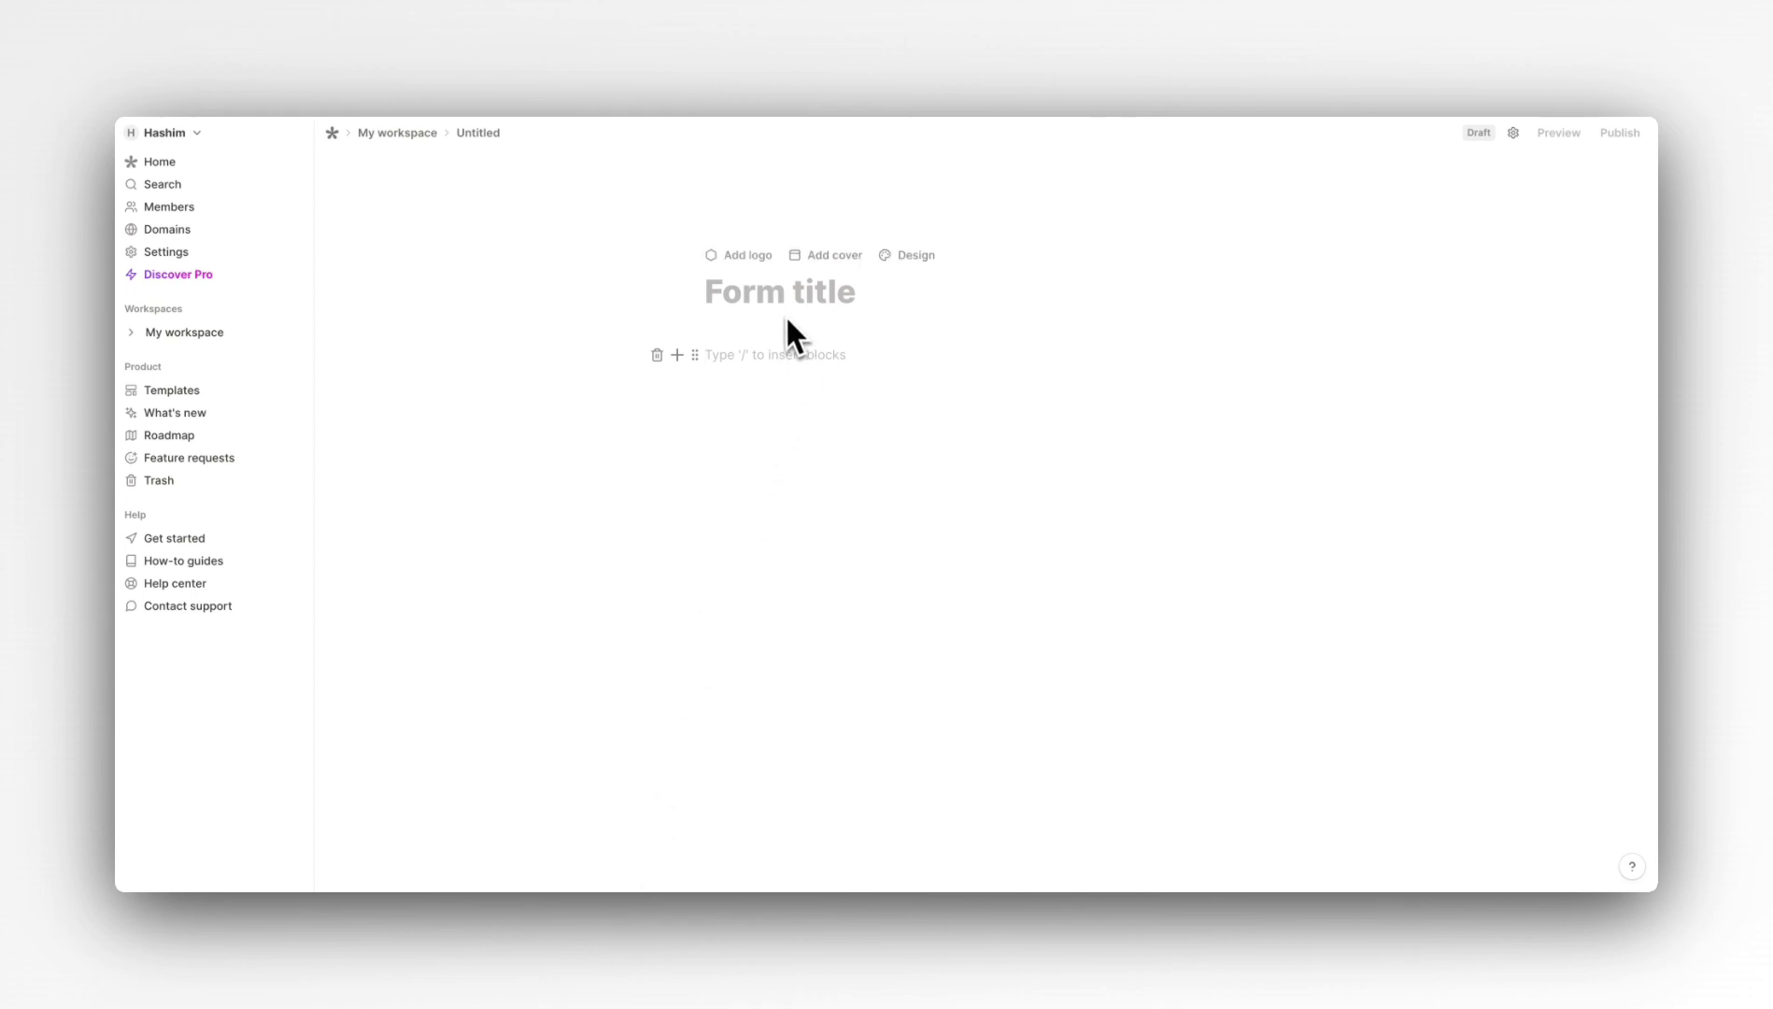
left_click(740, 256)
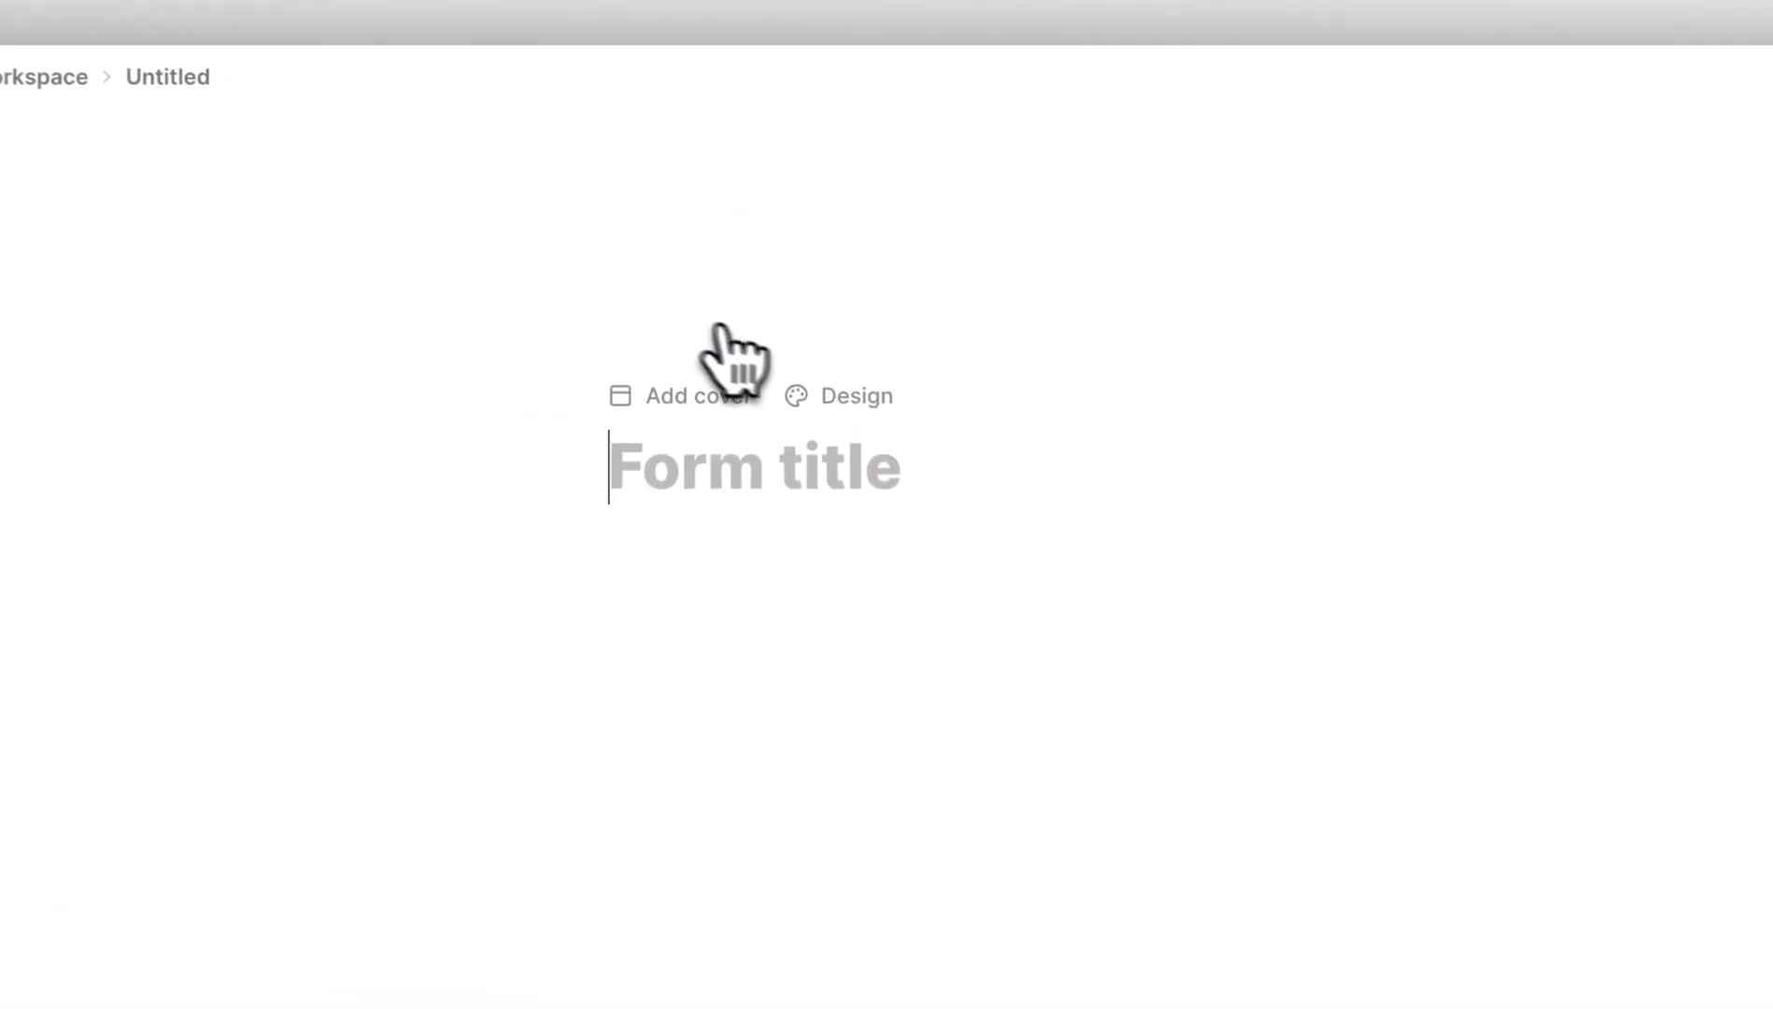
left_click(764, 405)
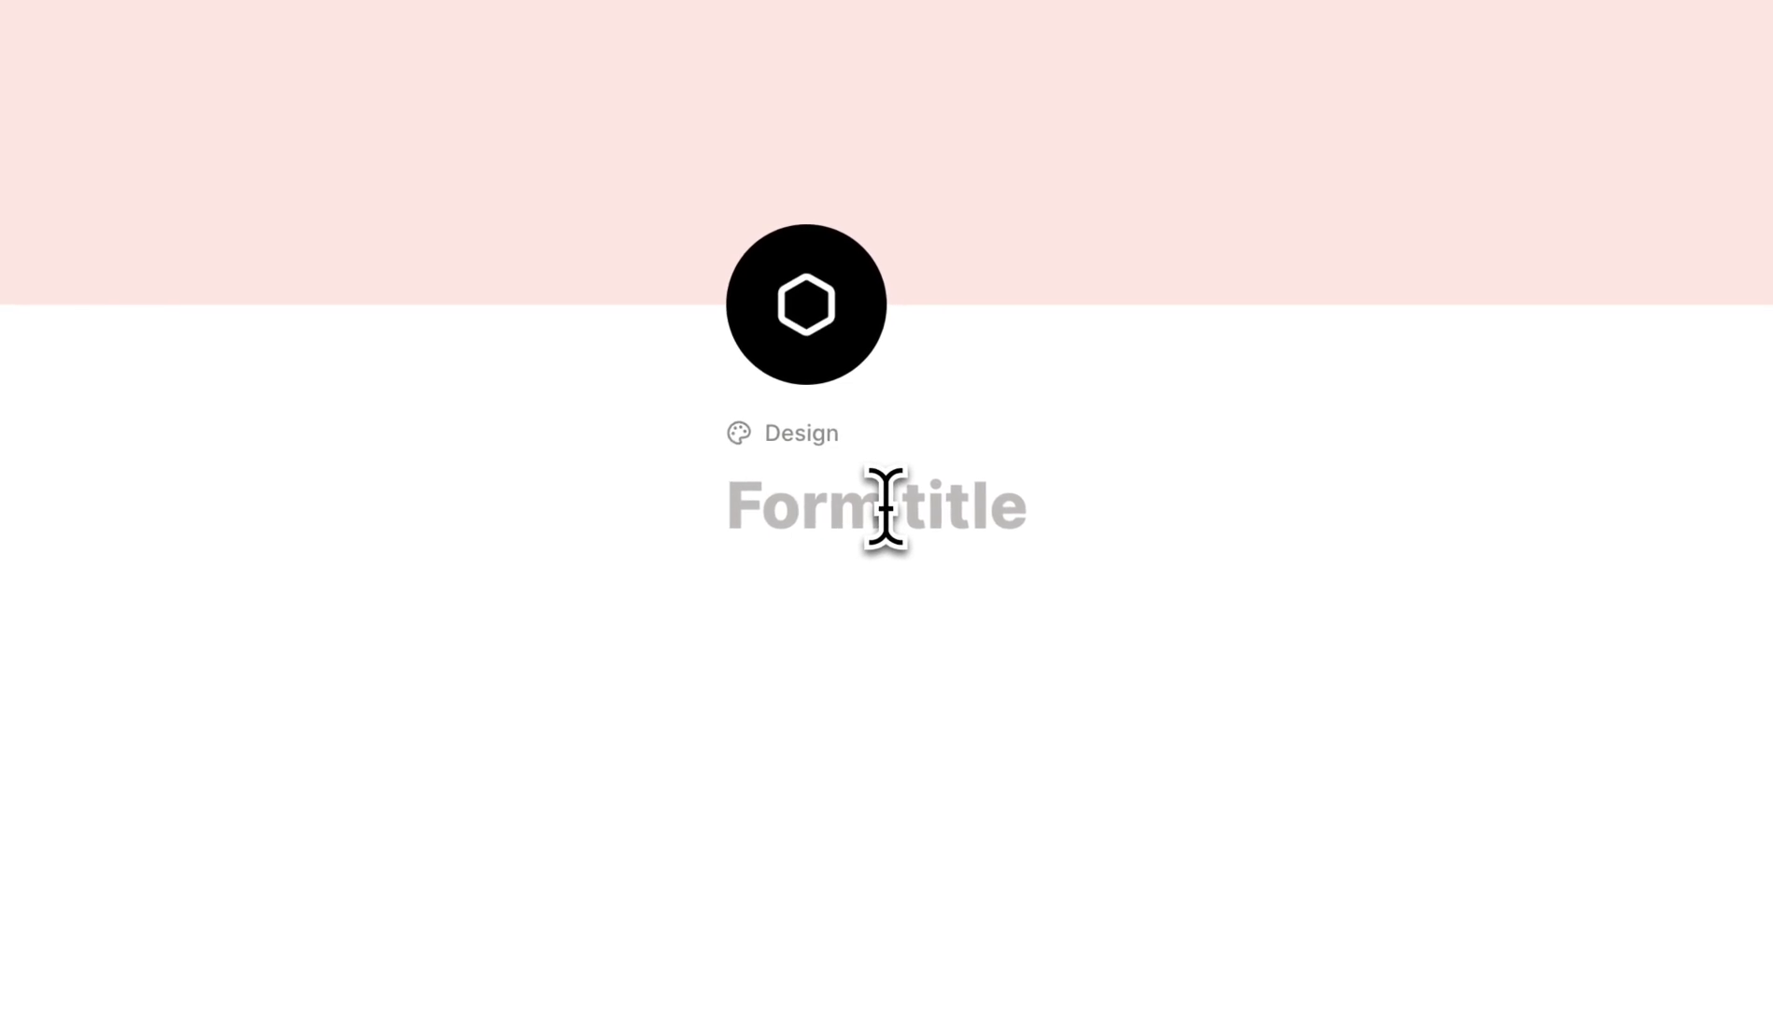
- Title the form "Customer Review Form" and continue to the first block below the title
type("Customer Review")
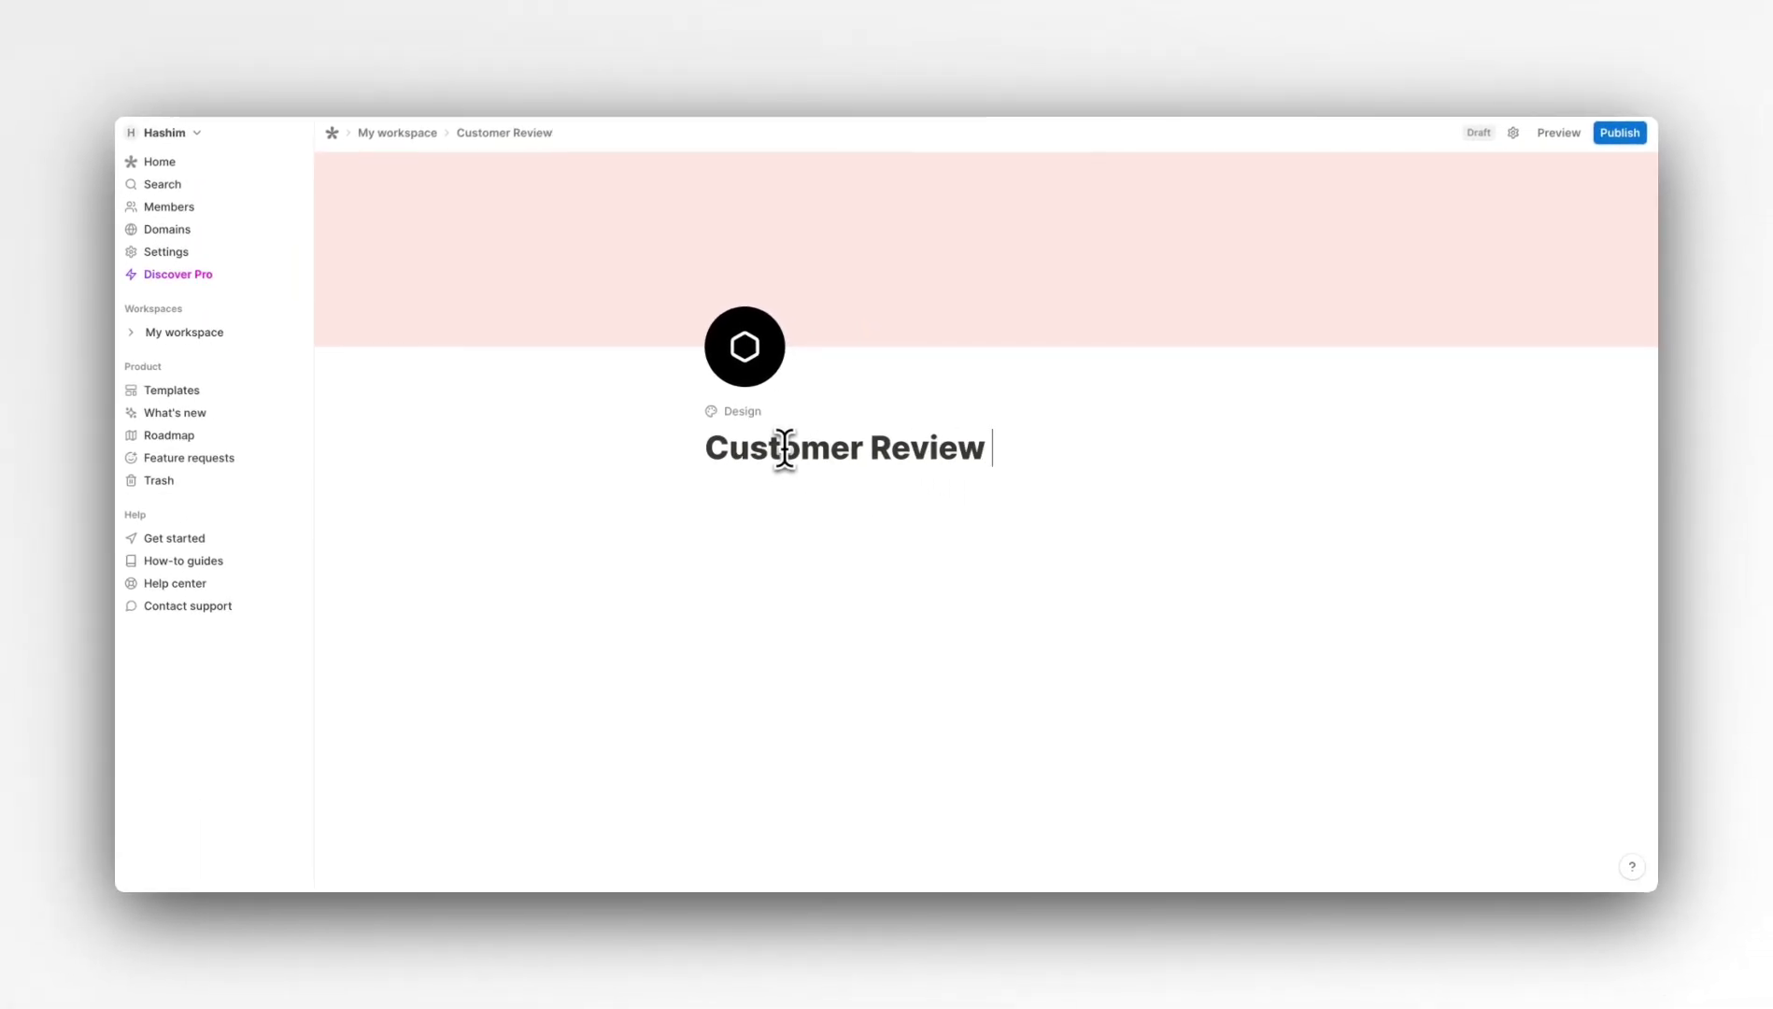
type(" Form")
key("Return")
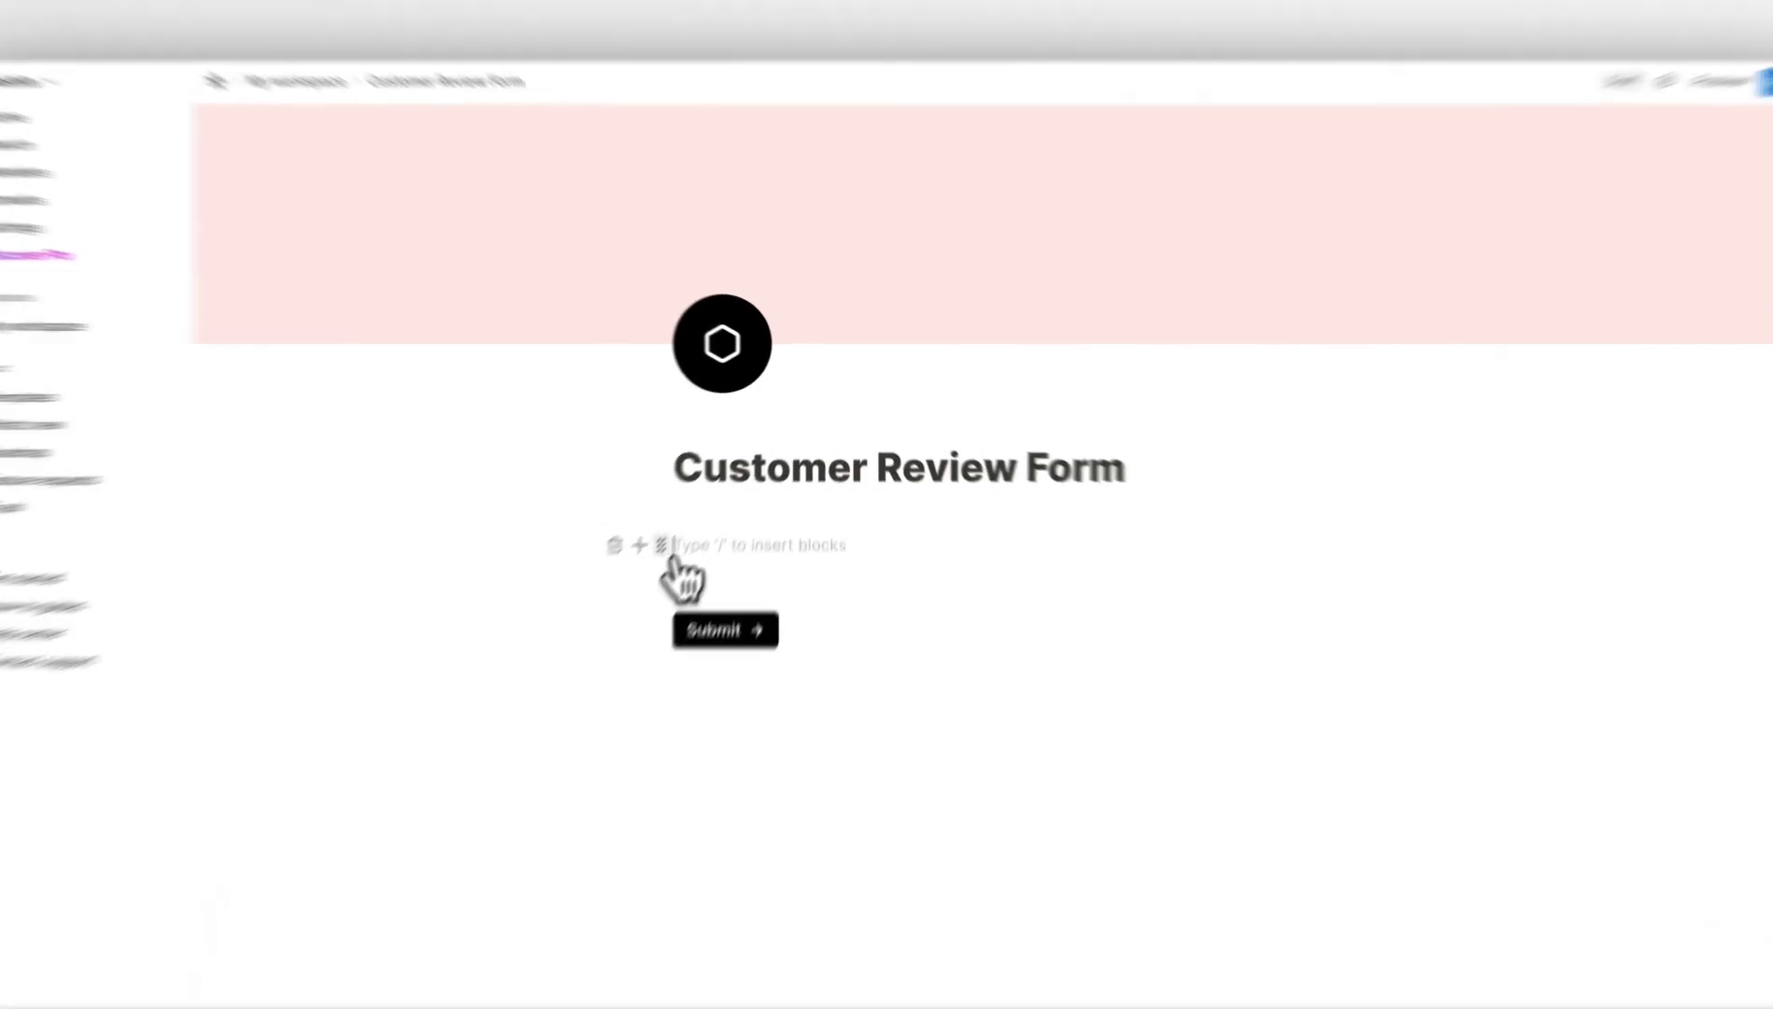
left_click(694, 511)
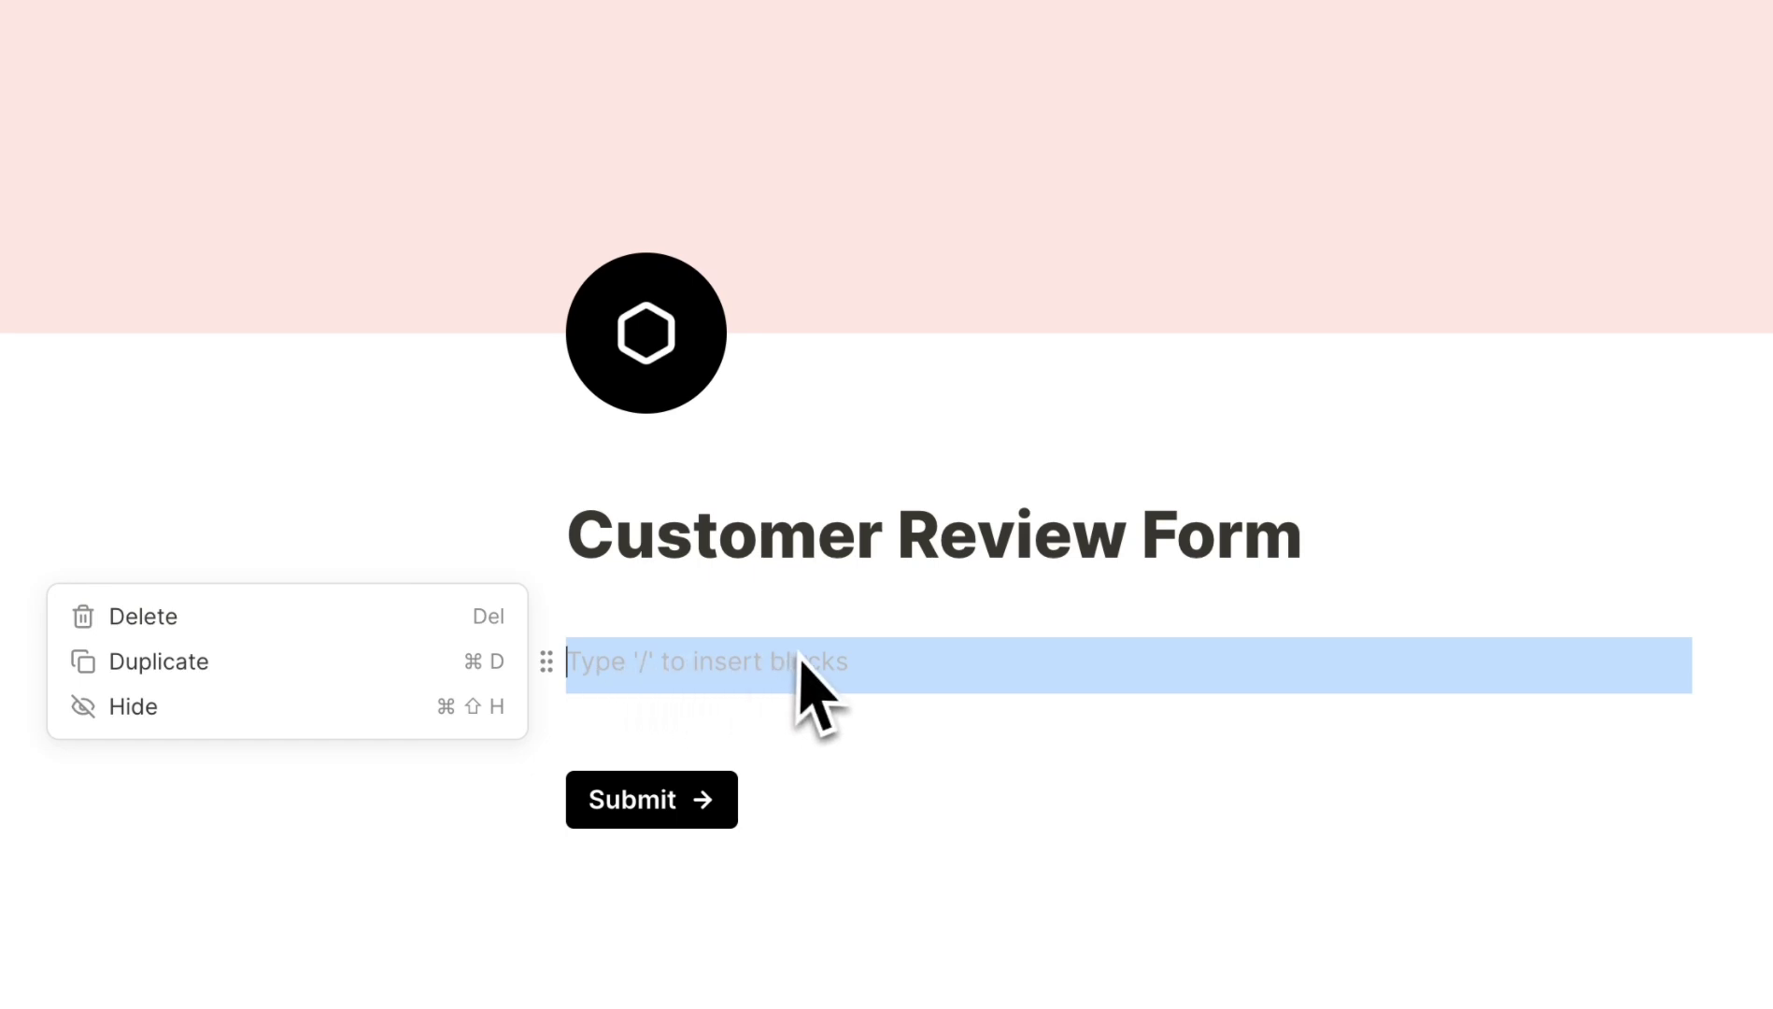
left_click(681, 658)
left_click(682, 661)
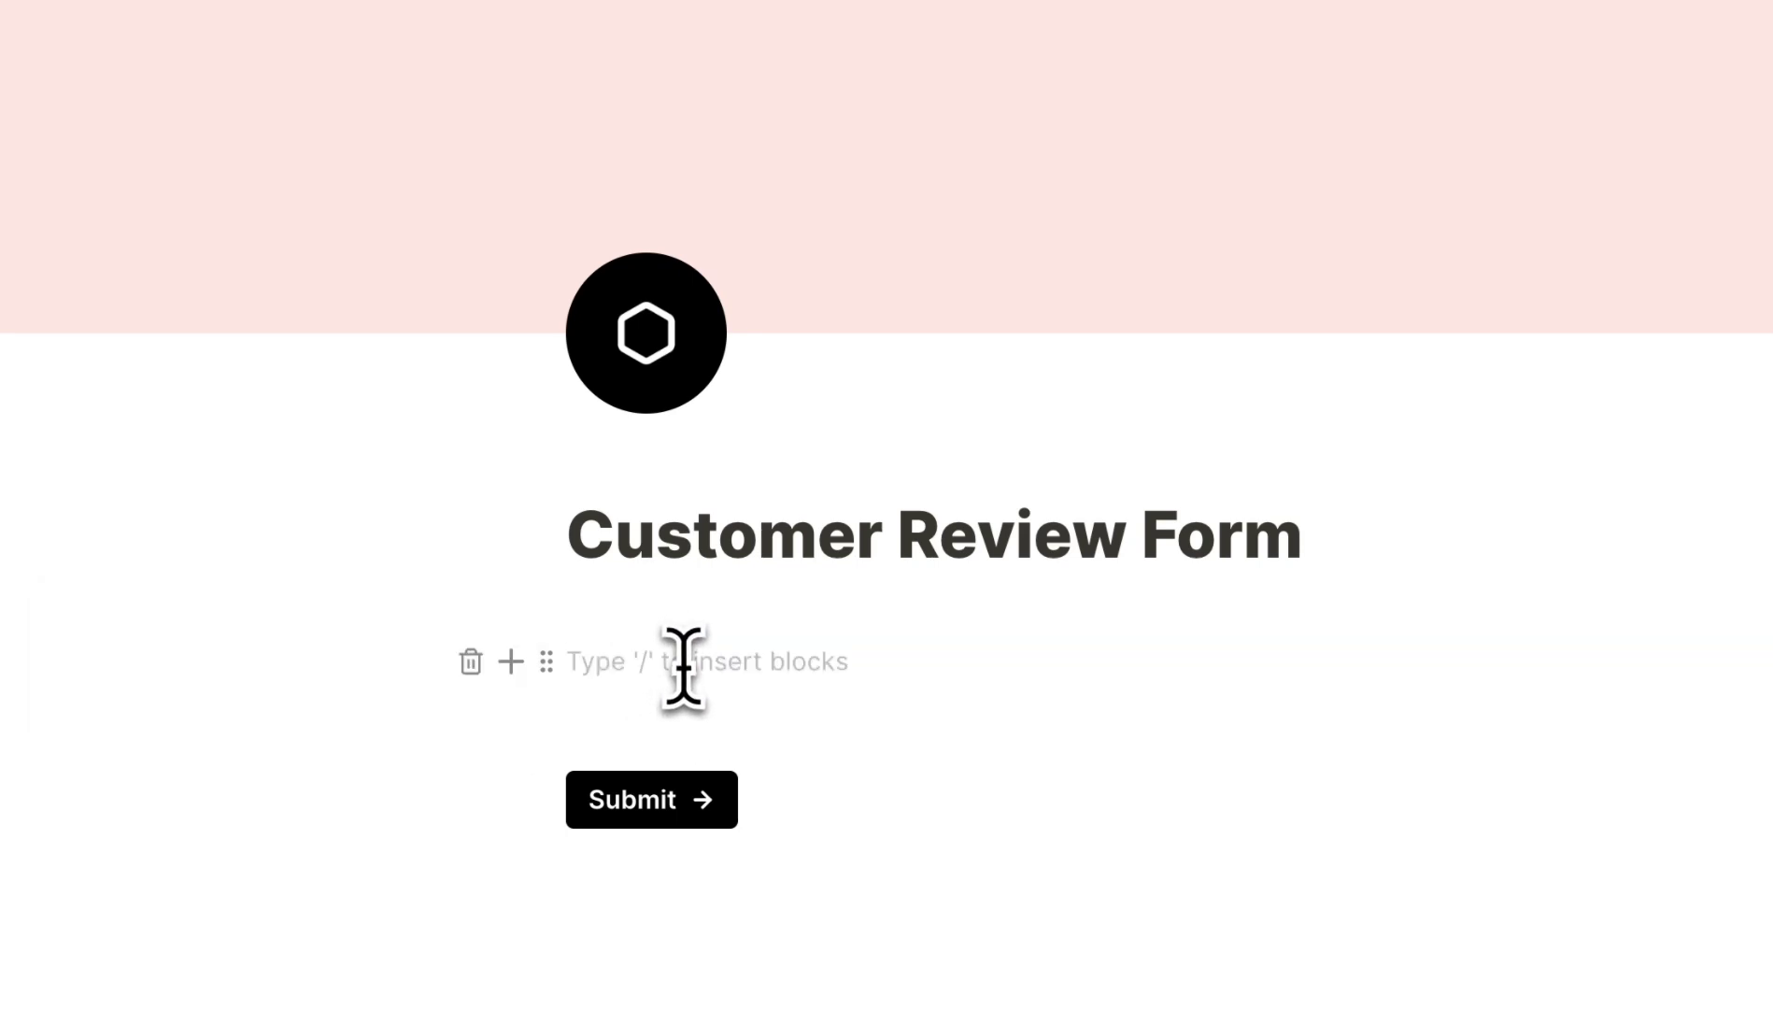
- Insert a short answer block in the empty line below the form title and title it "Name"
type("/")
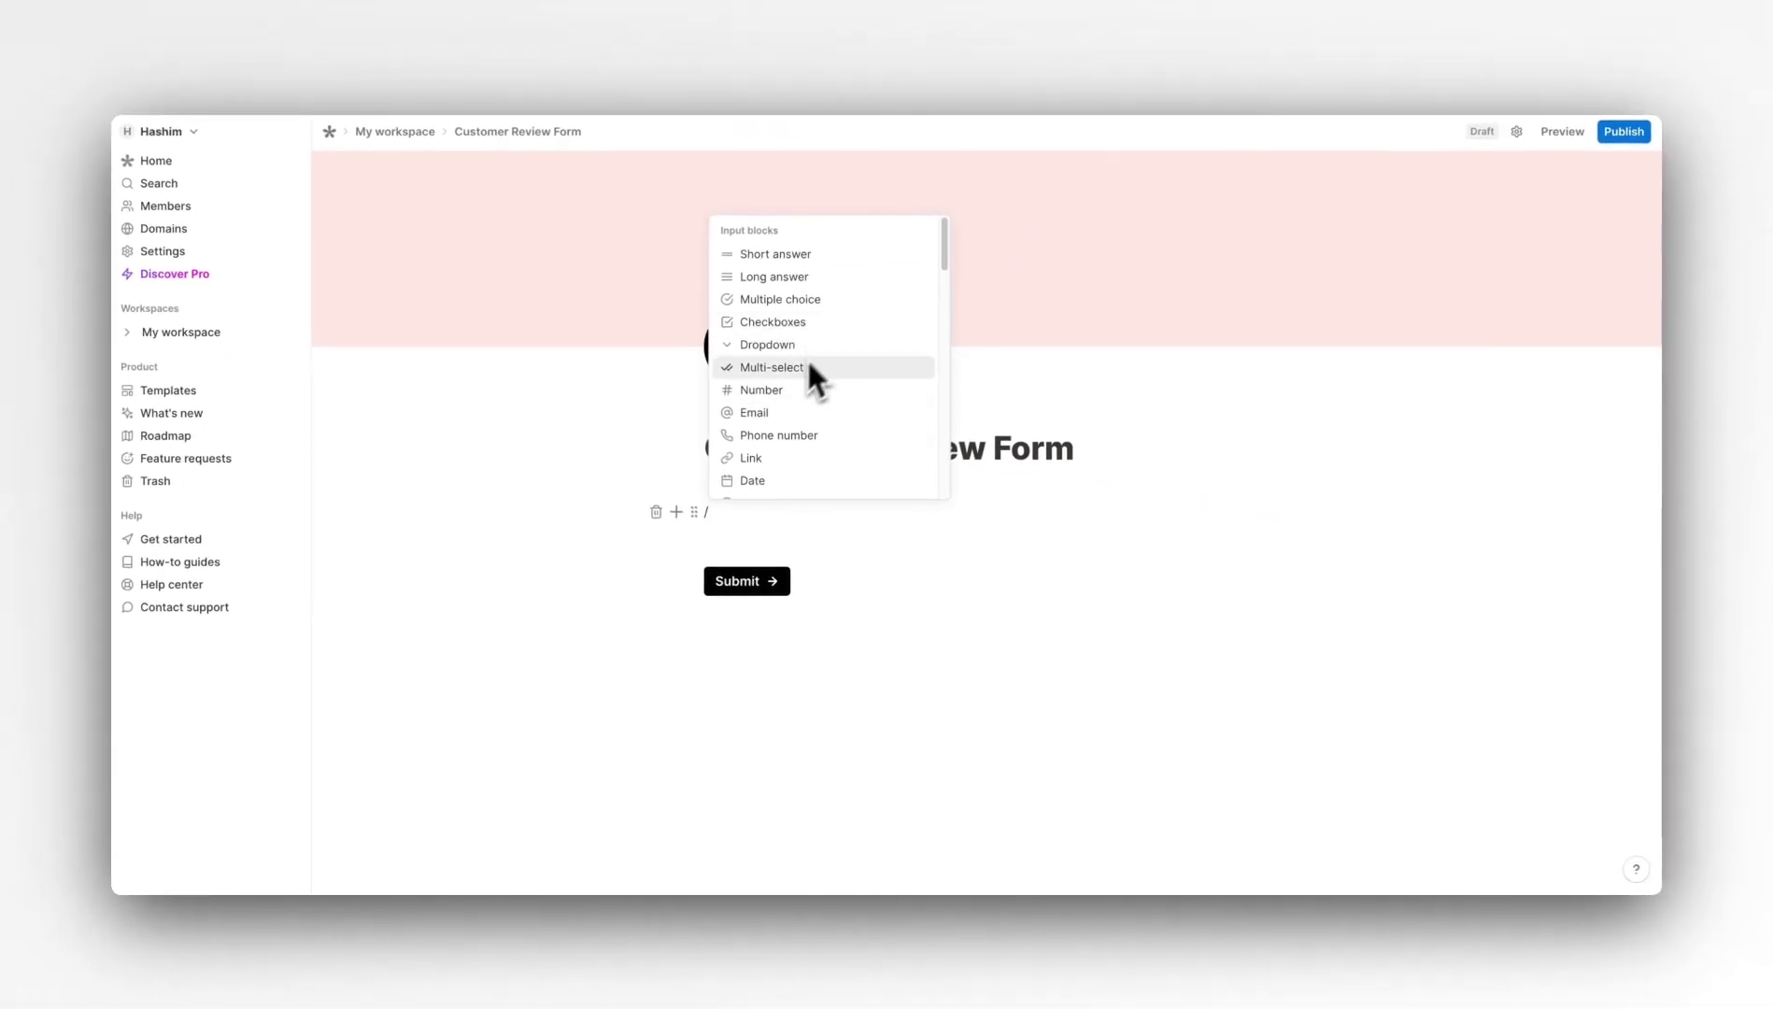
scroll(787, 381, "down", 10)
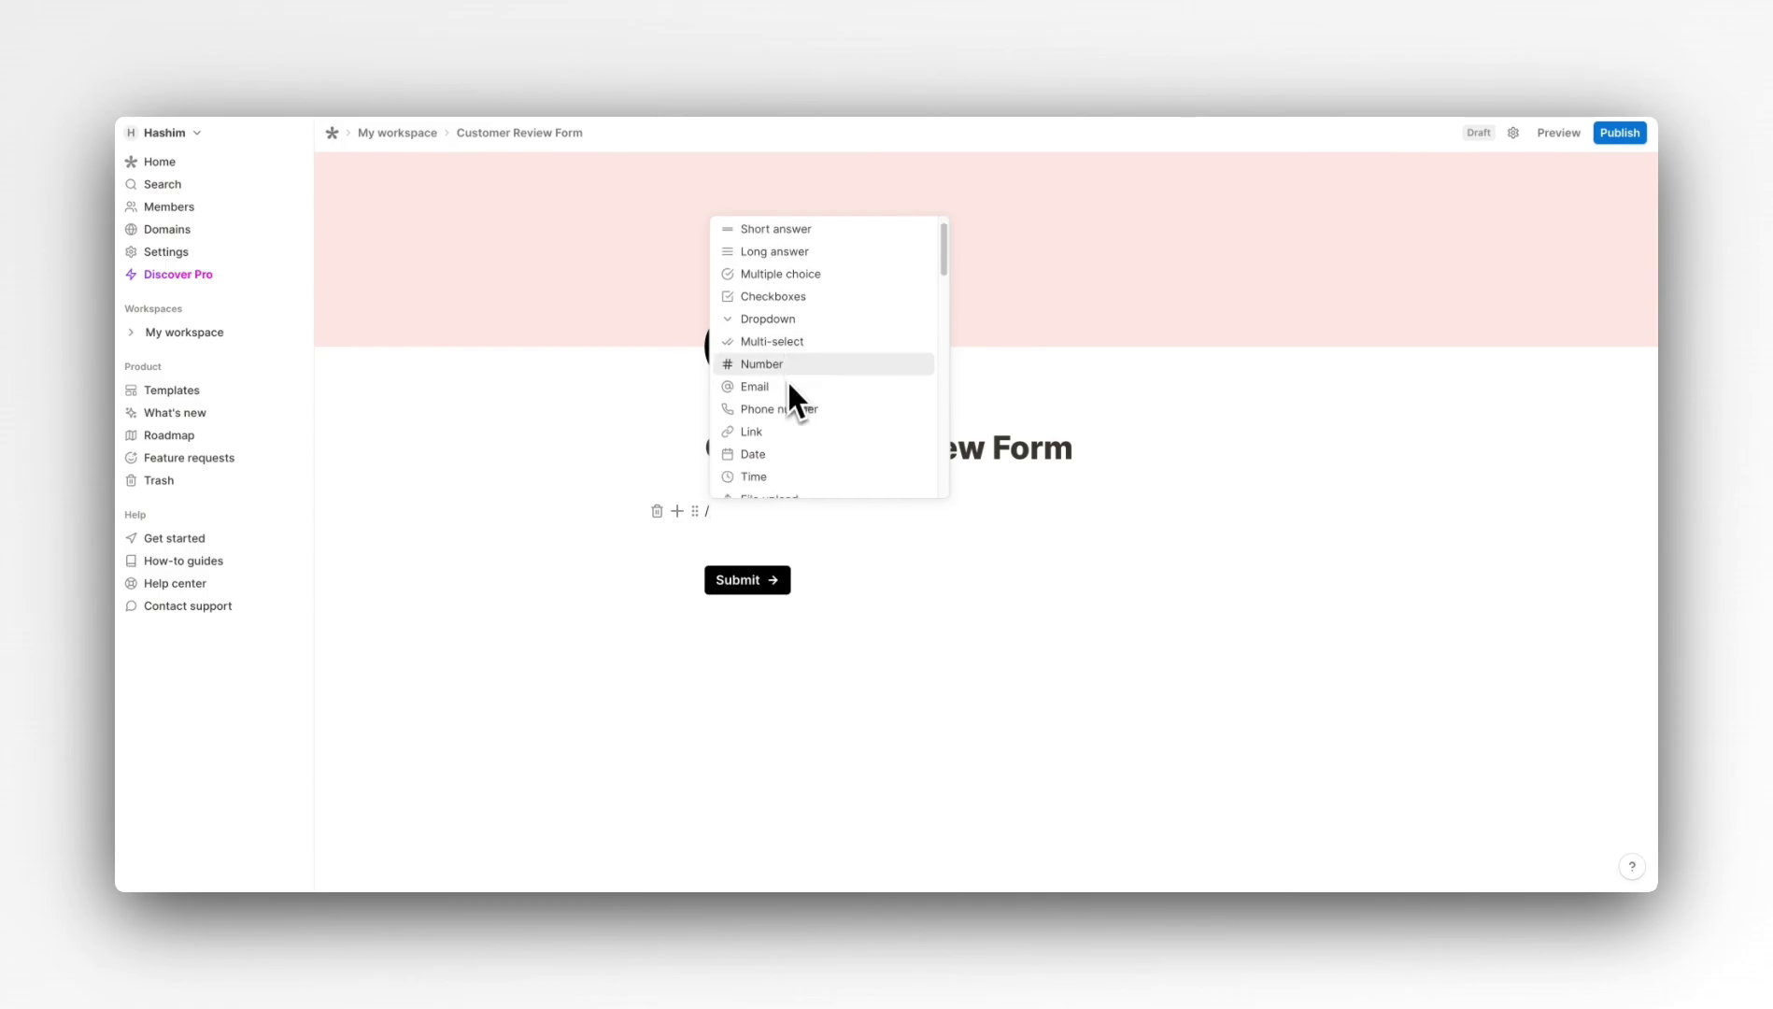
scroll(785, 385, "up", 10)
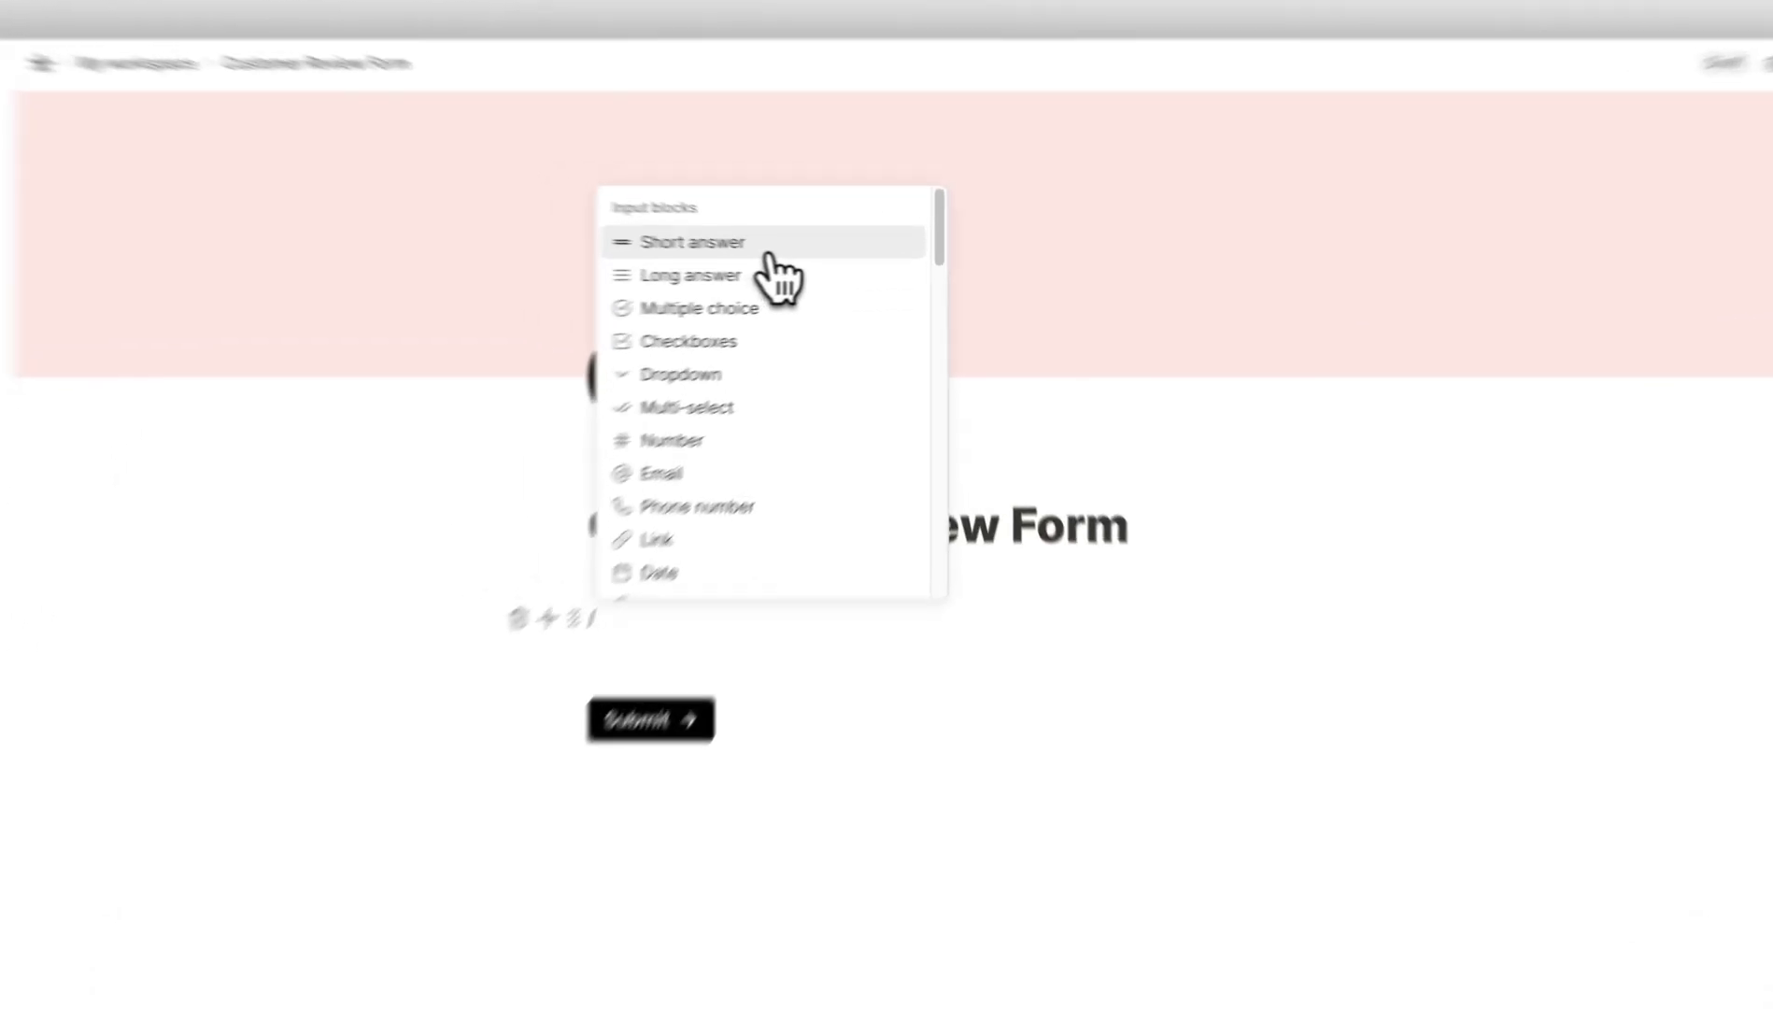
left_click(785, 257)
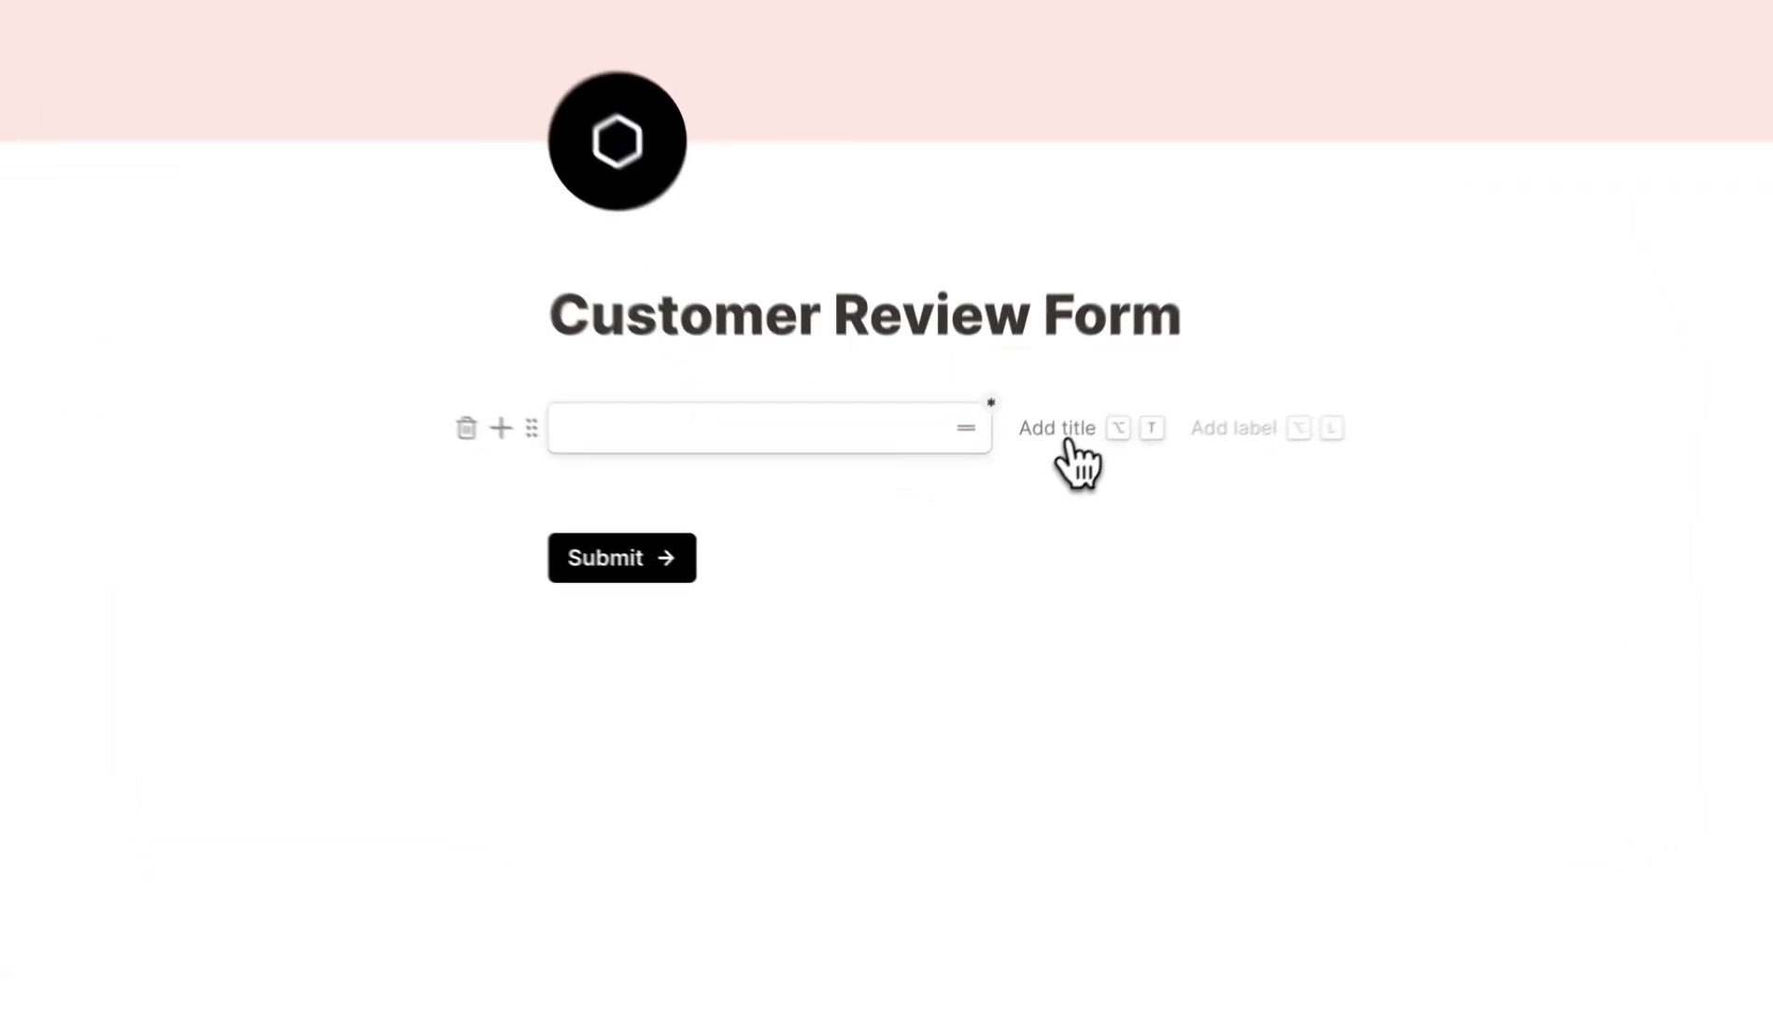
left_click(1005, 517)
type("Name")
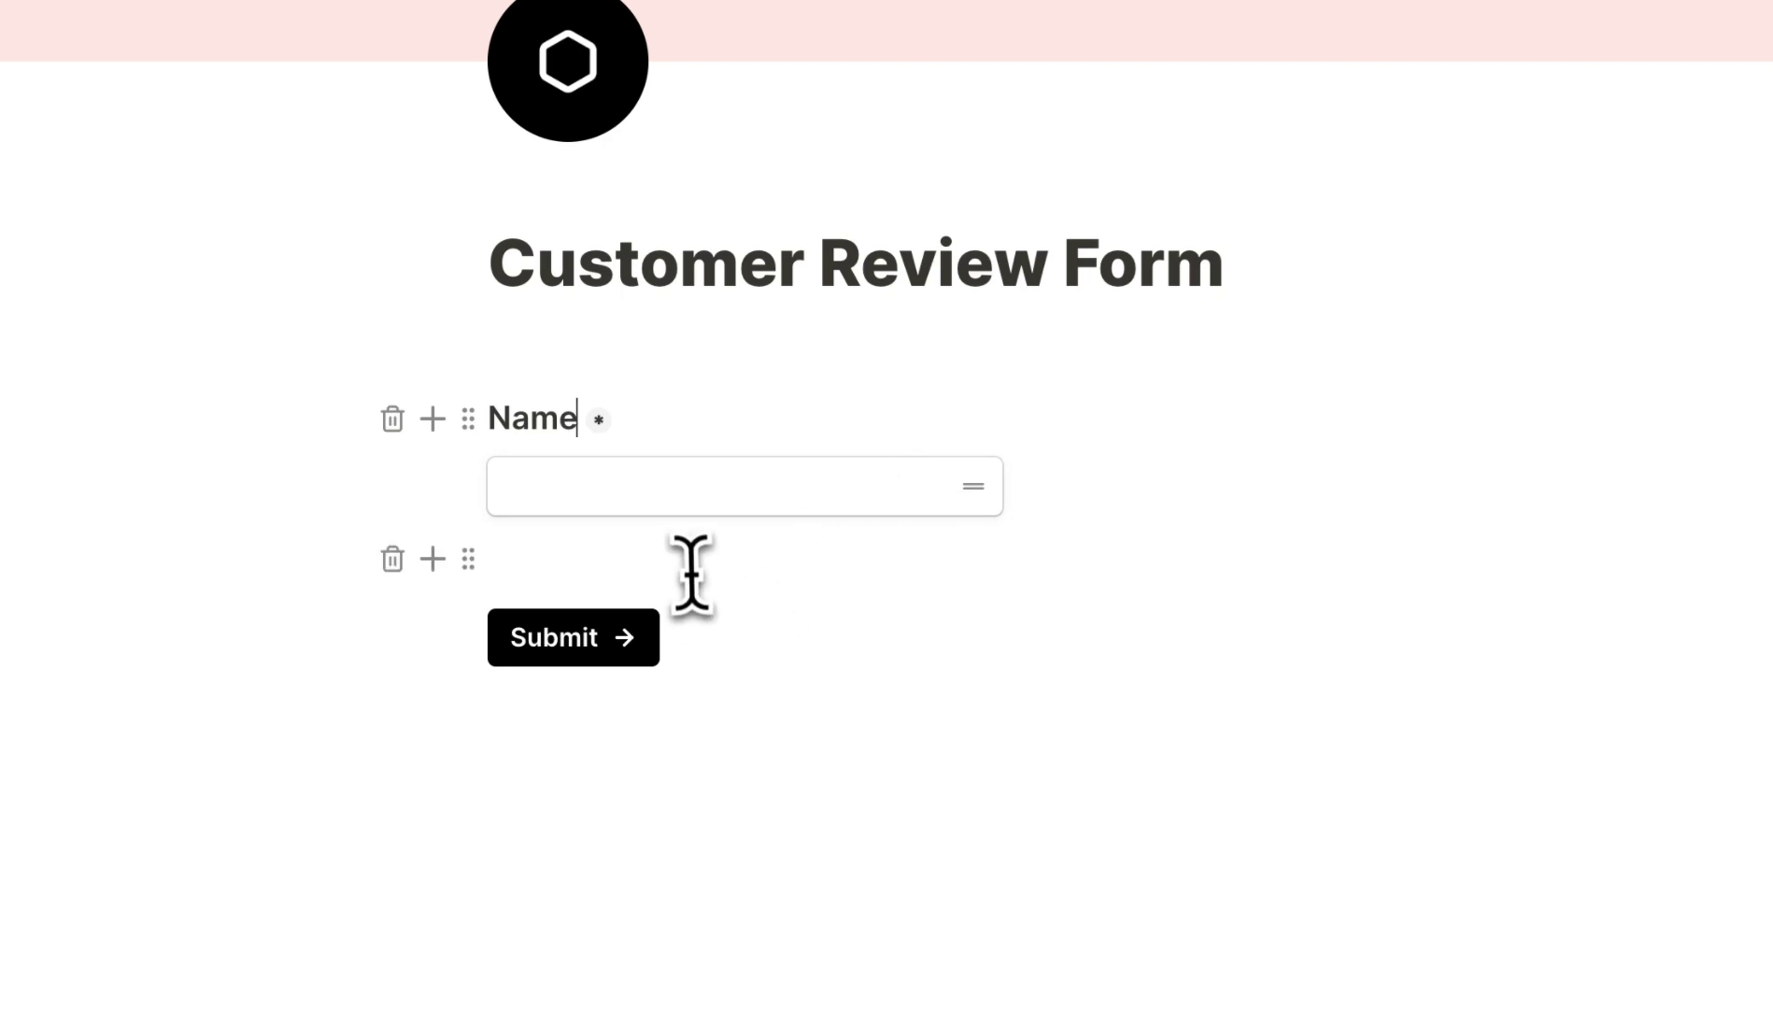
- Insert an email input block below the Name field and title it "Email"
left_click(693, 561)
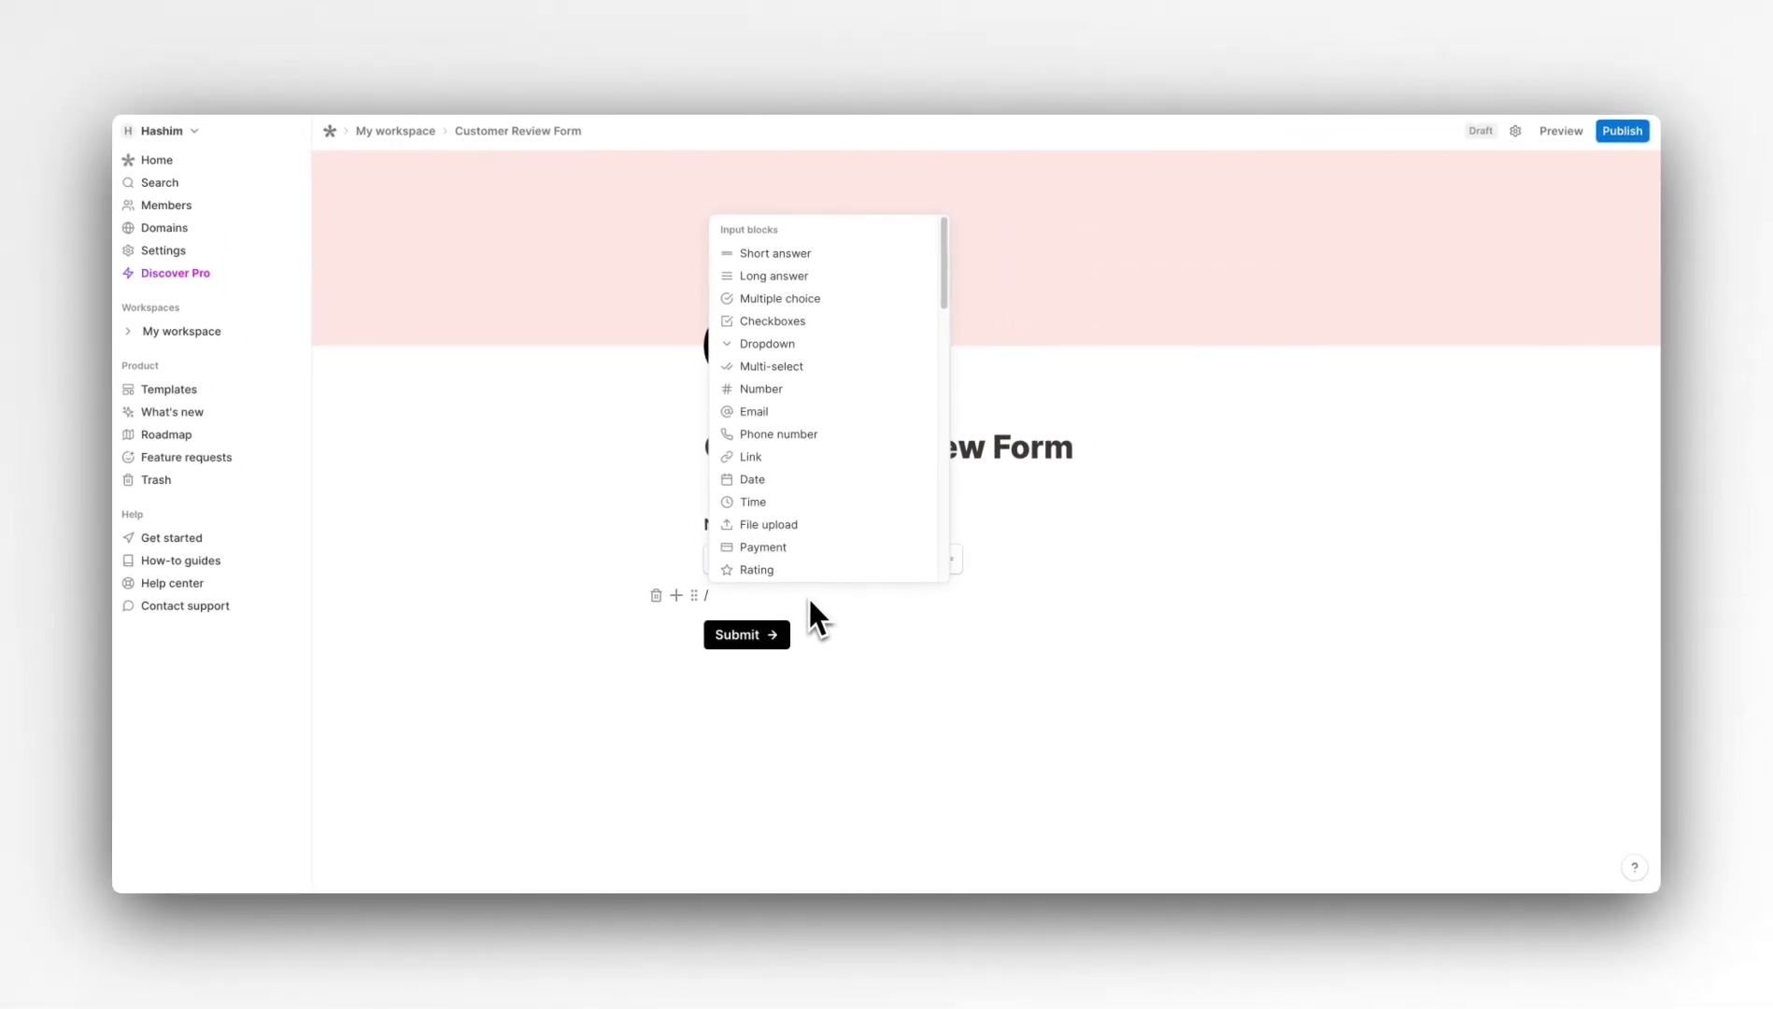
type("/ema")
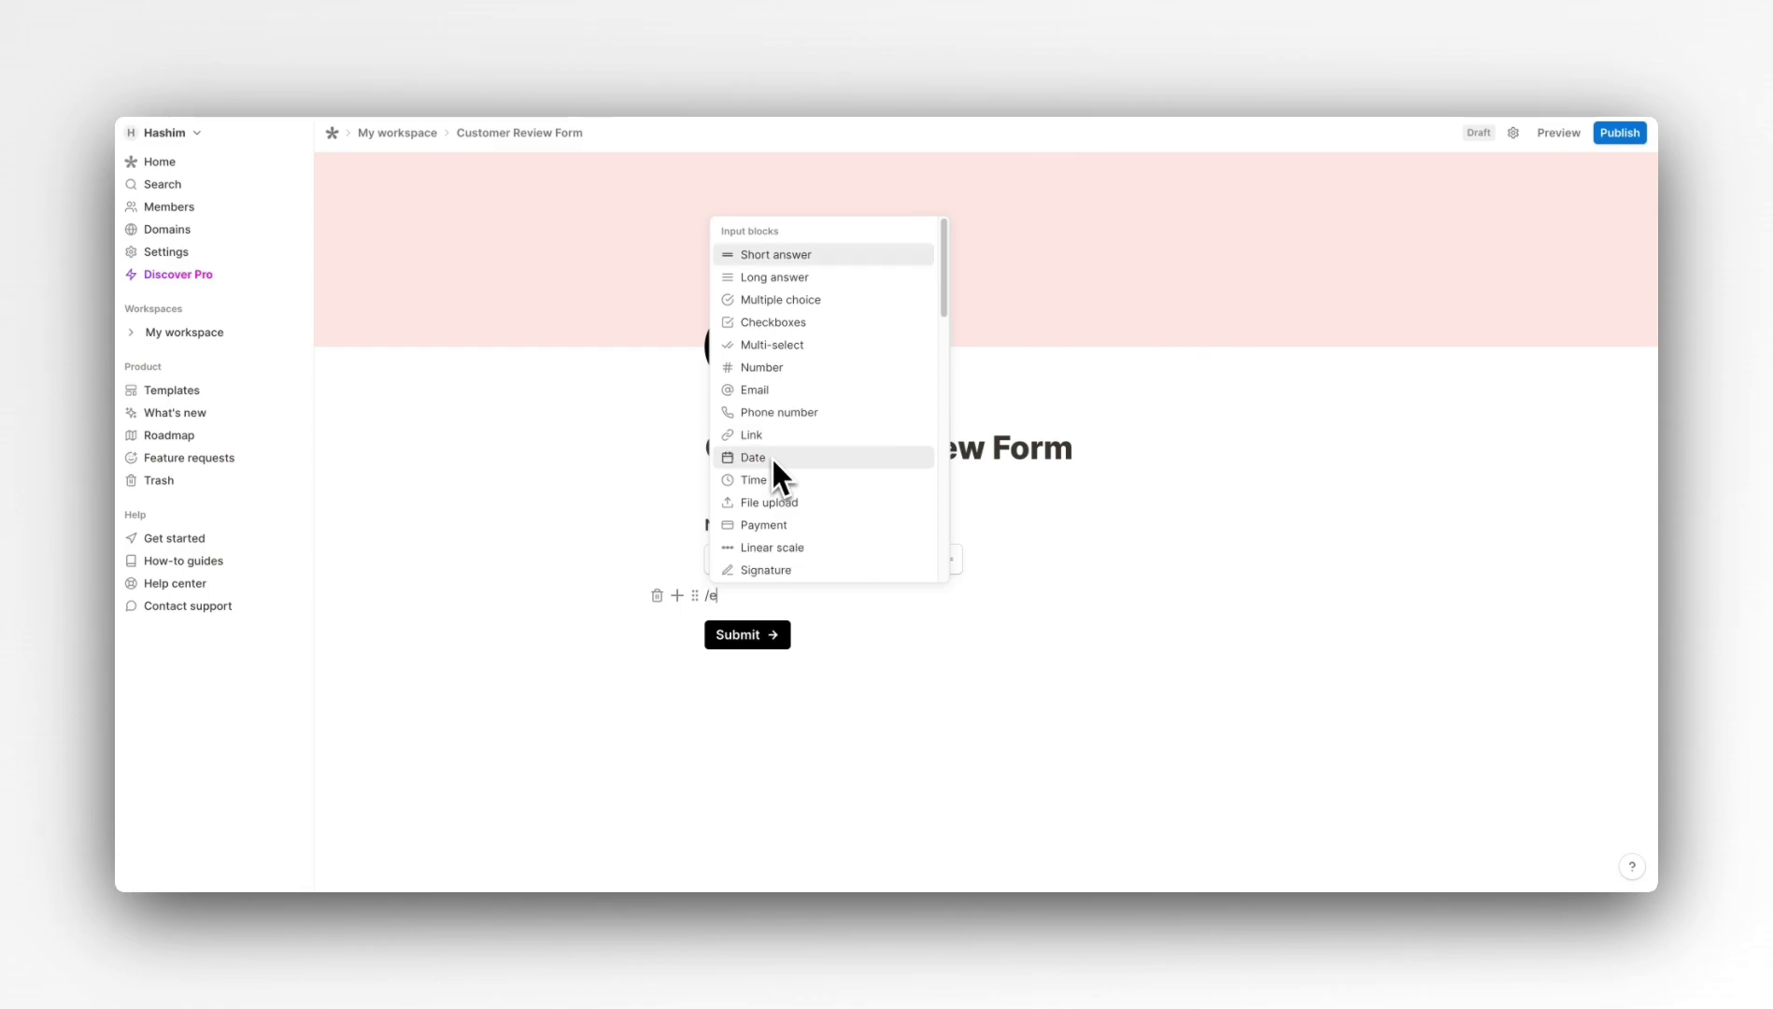
left_click(752, 510)
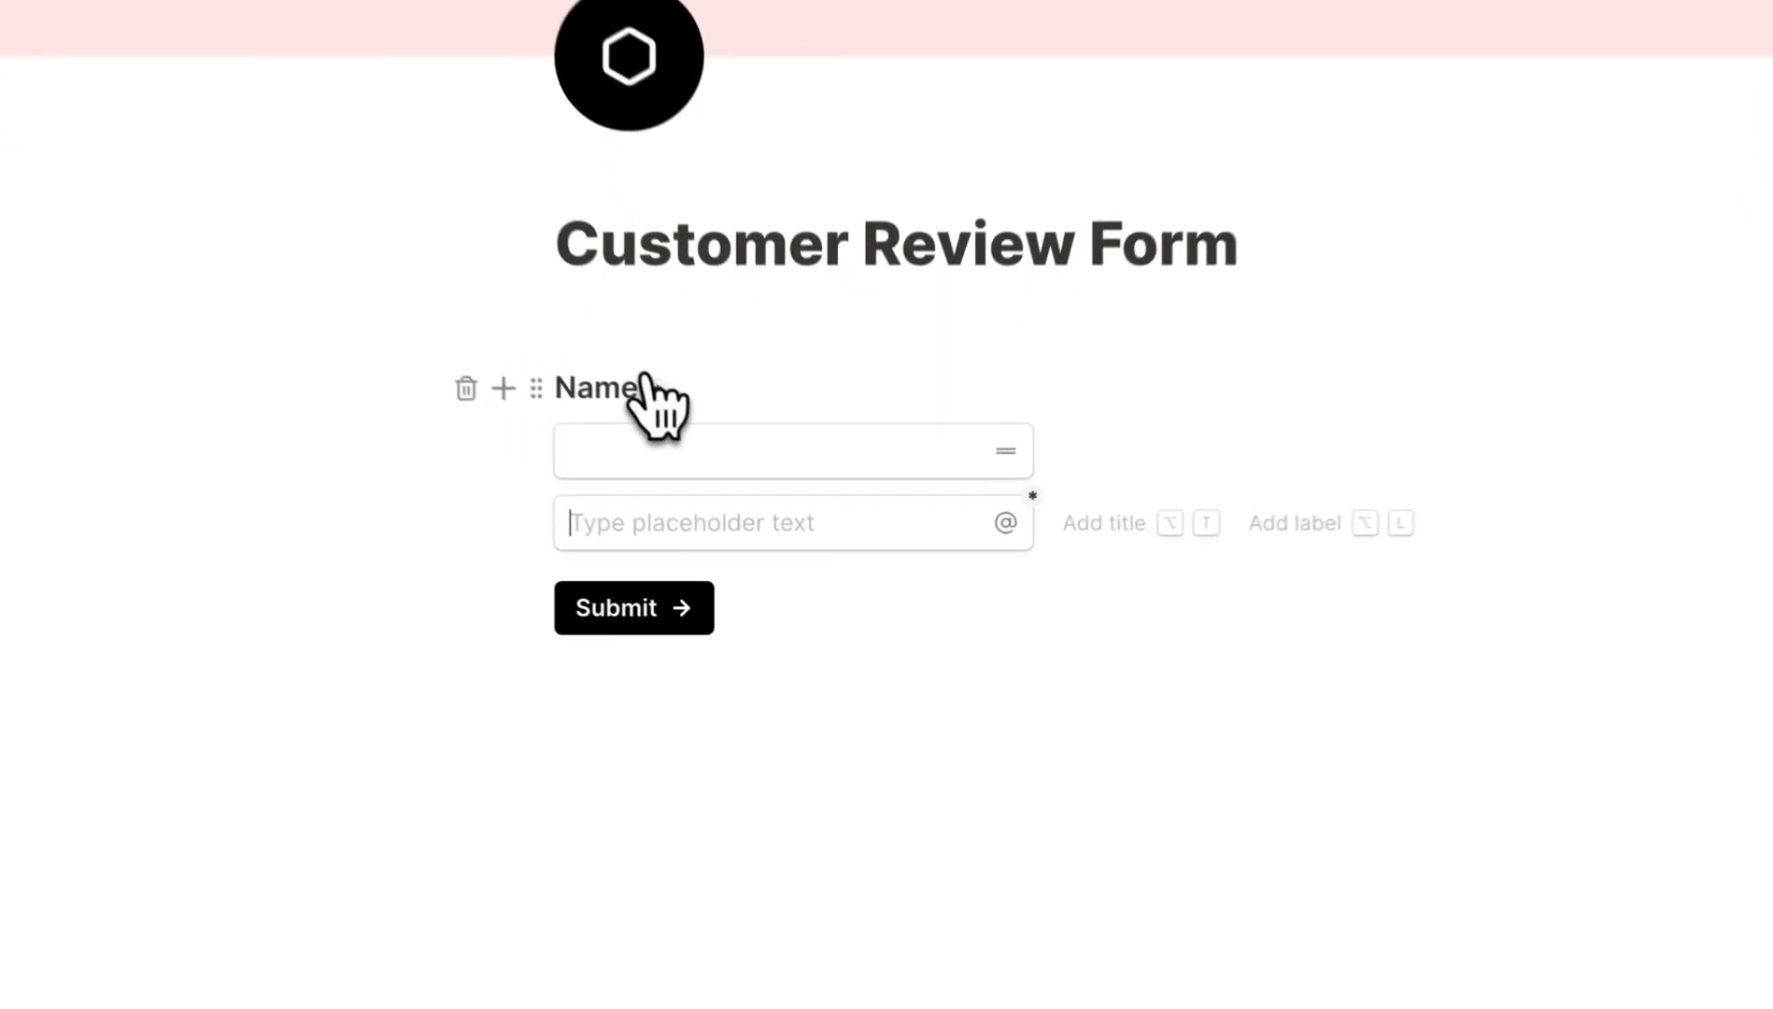
left_click(1120, 522)
type("Email")
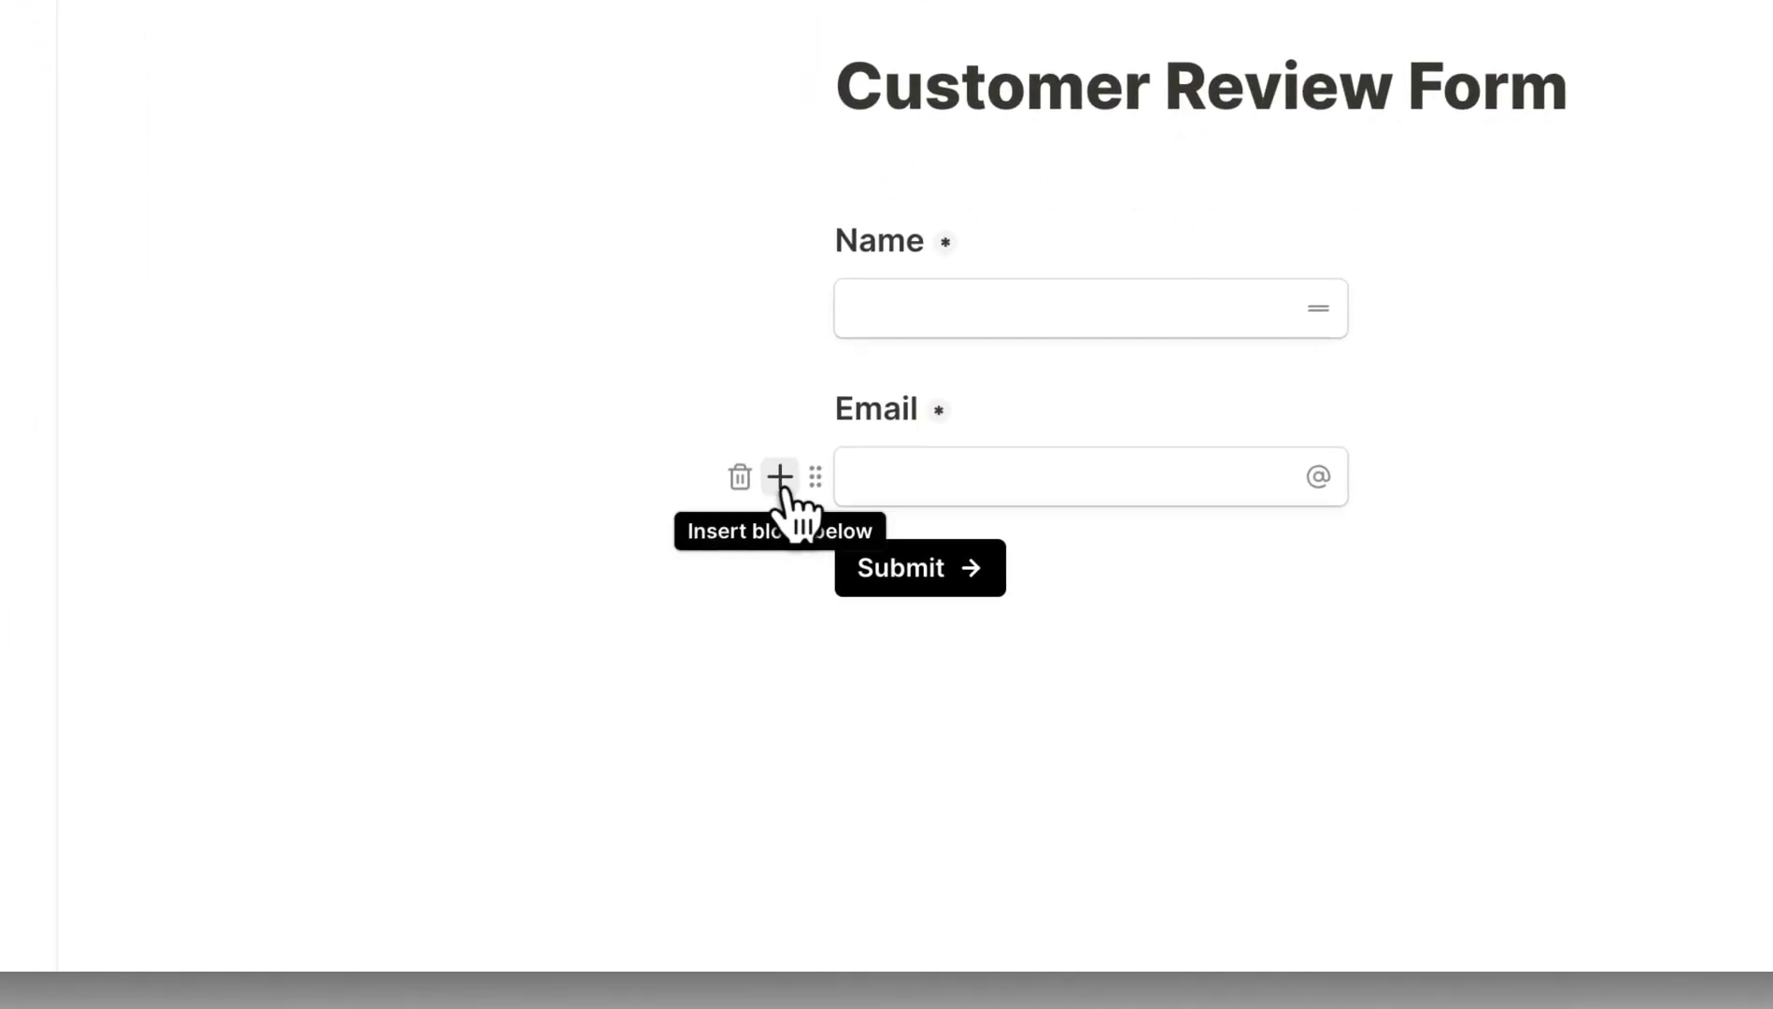
- Insert a dropdown block below the Email field and title it "Which Template you bought from us?"
left_click(780, 479)
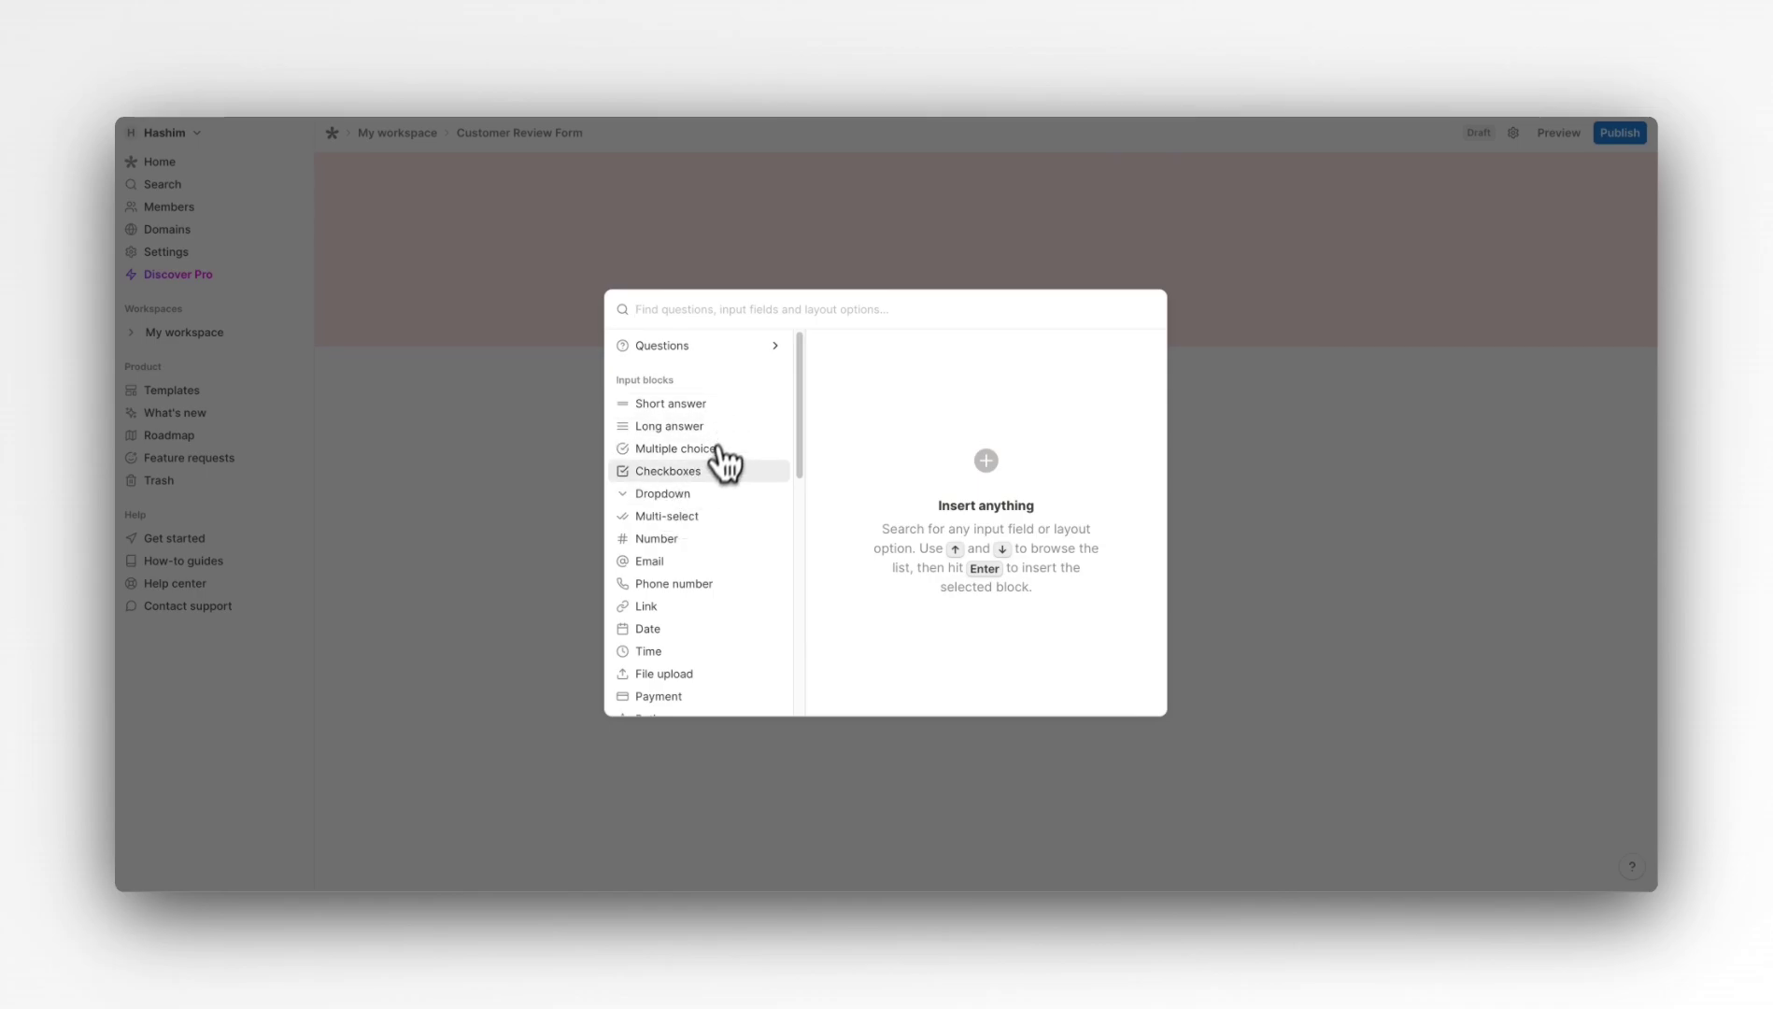
left_click(696, 497)
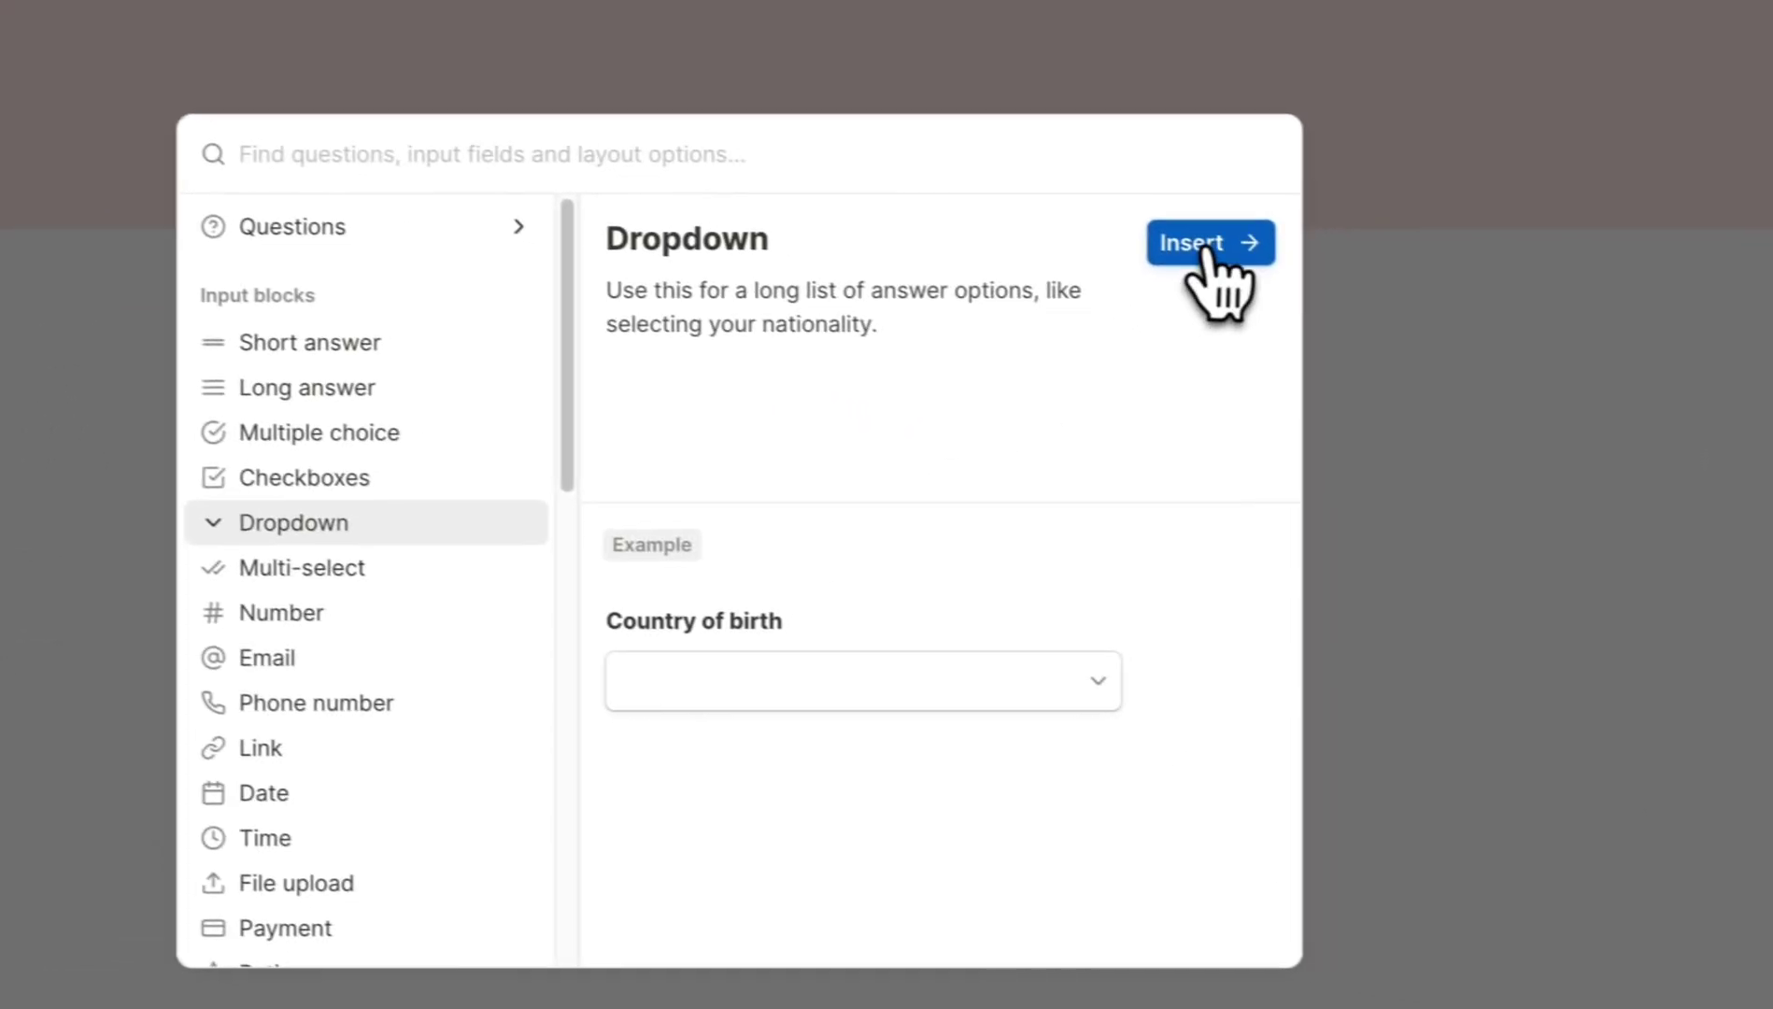
left_click(1207, 250)
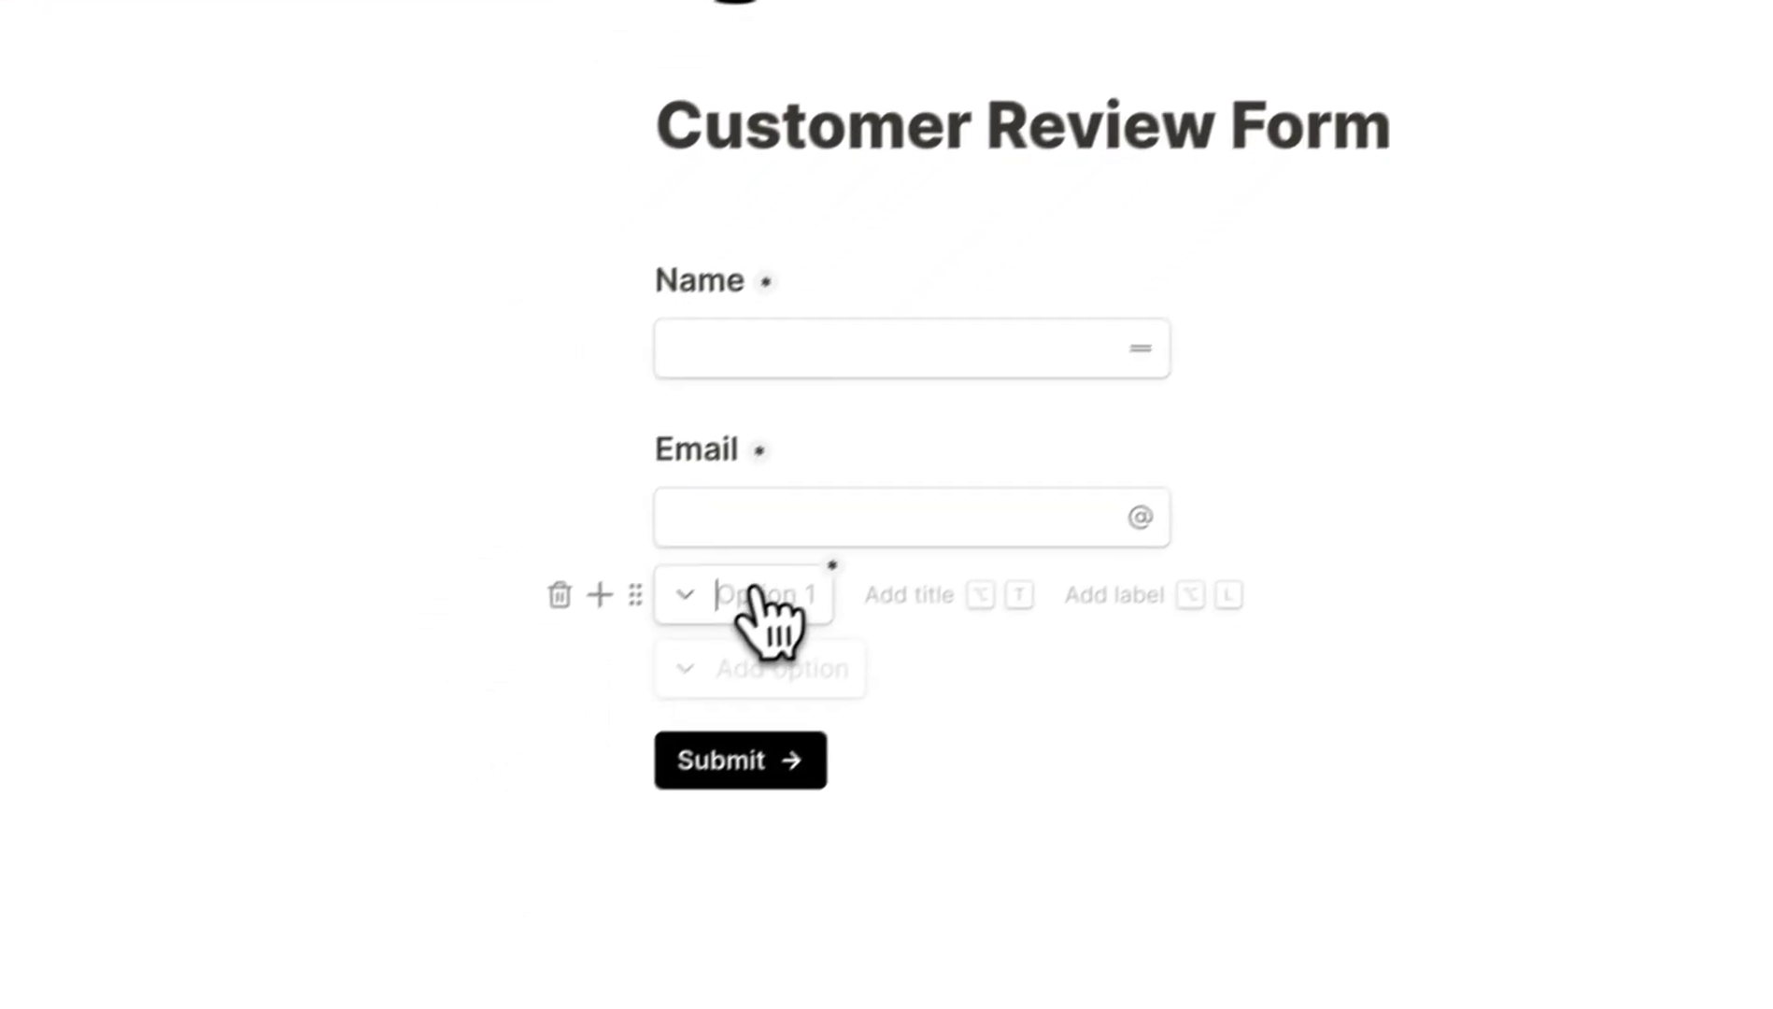
left_click(976, 564)
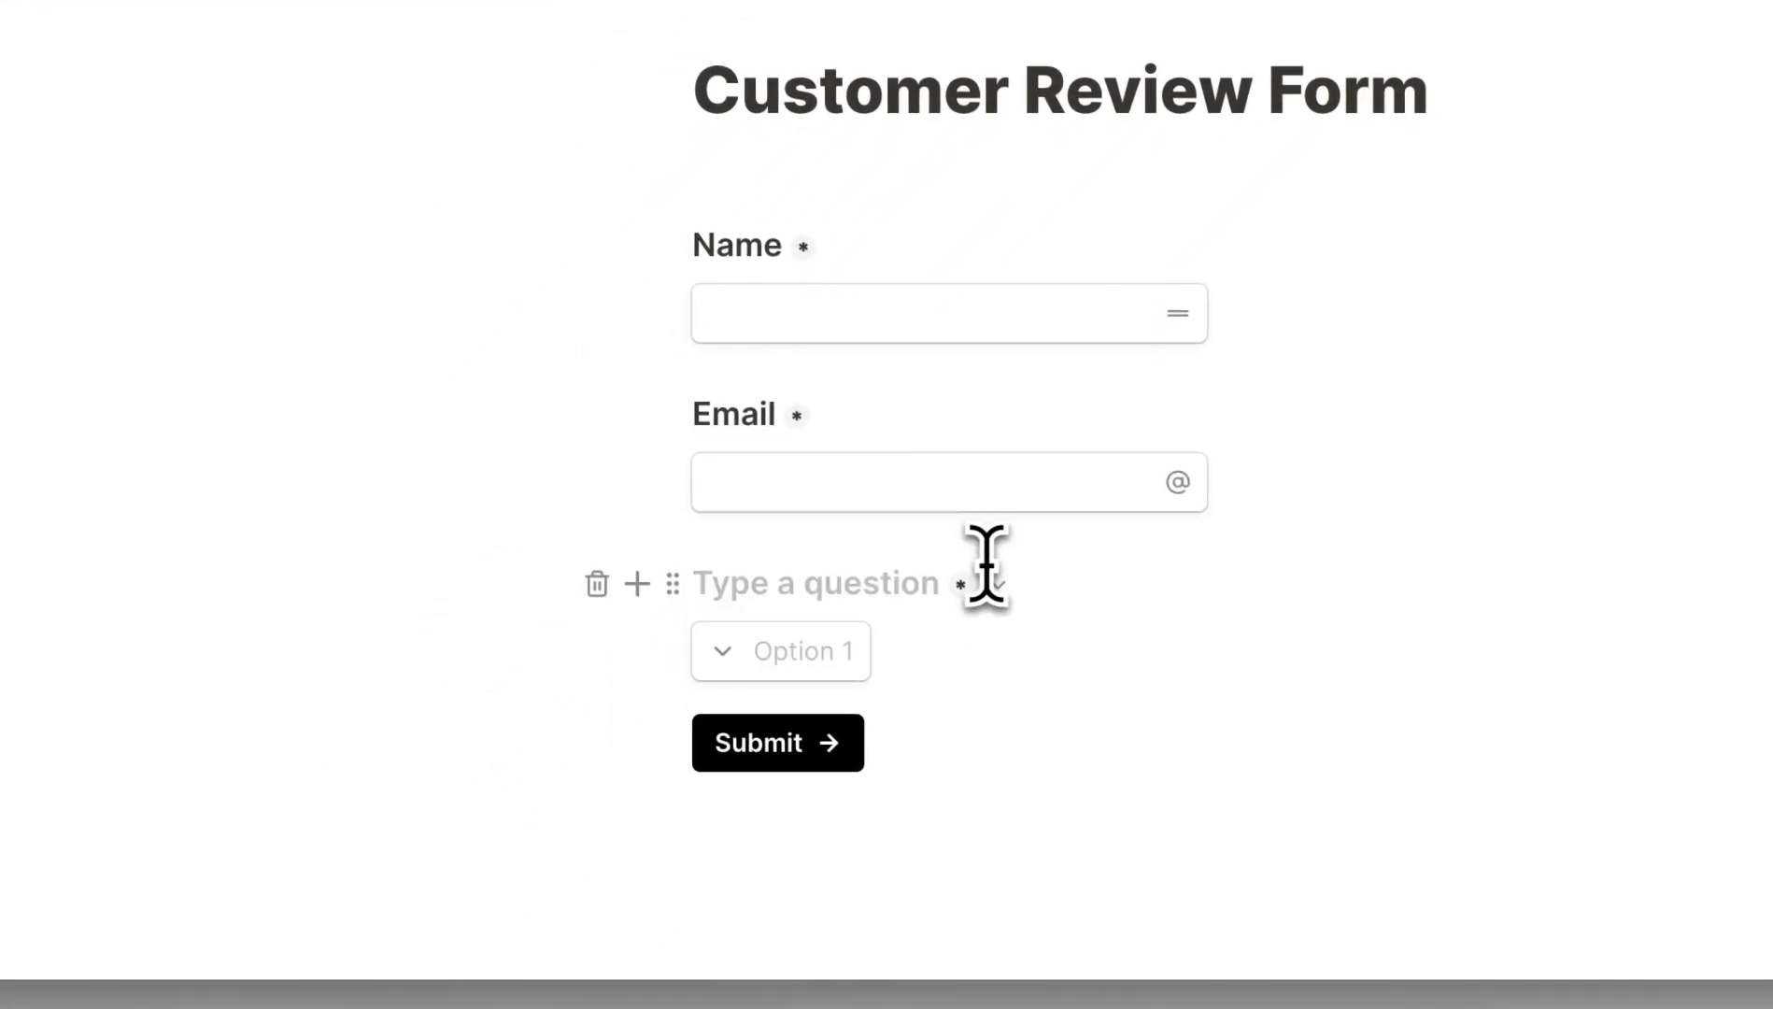
type("Which")
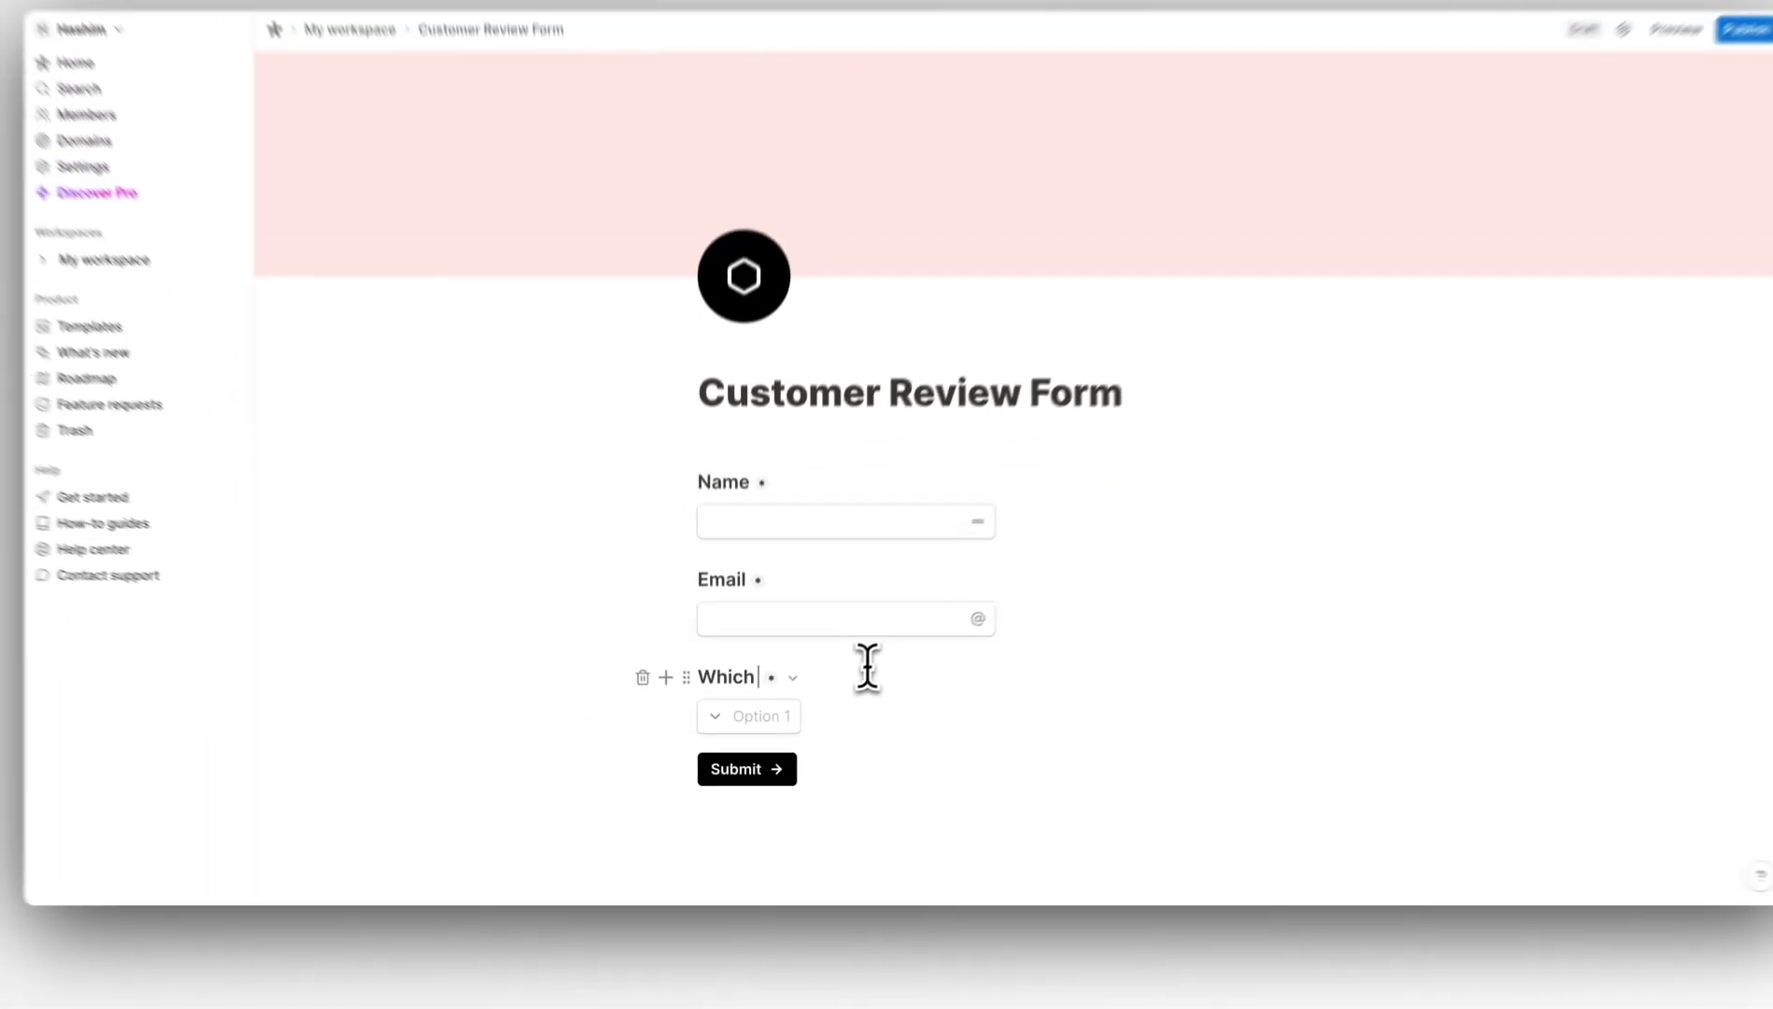
type(" Template you bought from us?")
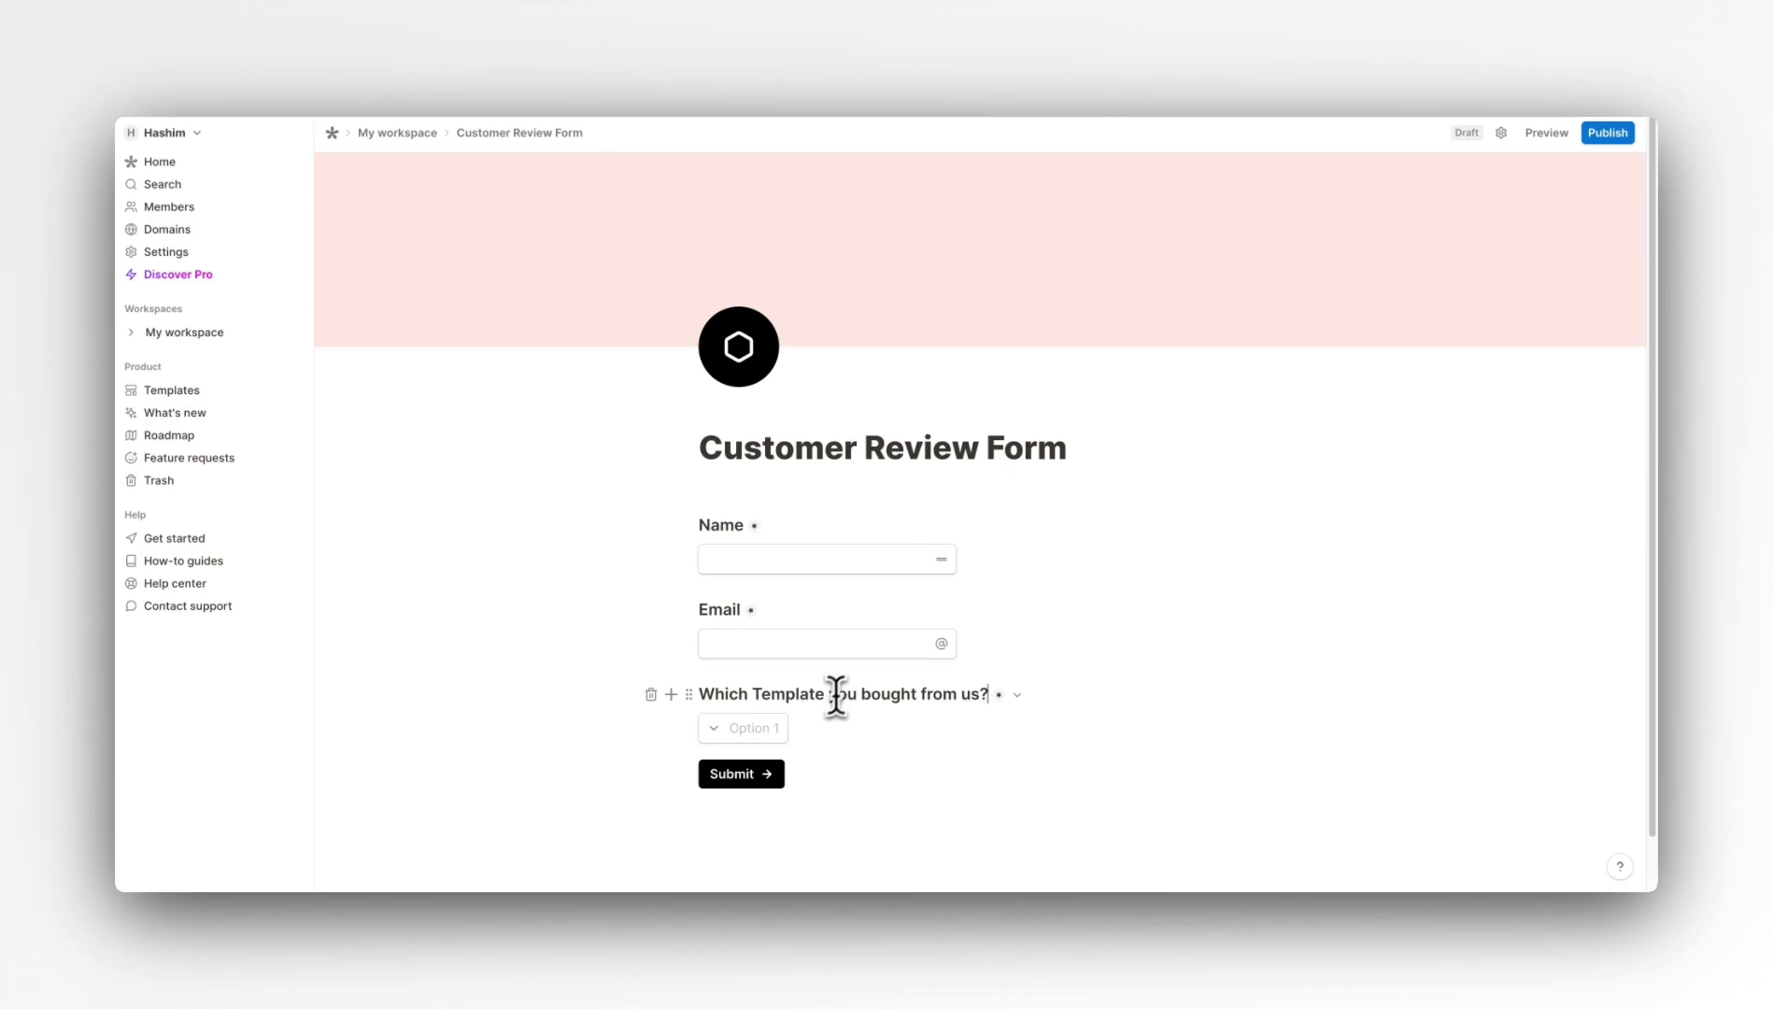
- Give the dropdown question the options Second Brain, Life OS, Business OS and Finance Hub, and collapse and re-expand its option list
left_click(752, 728)
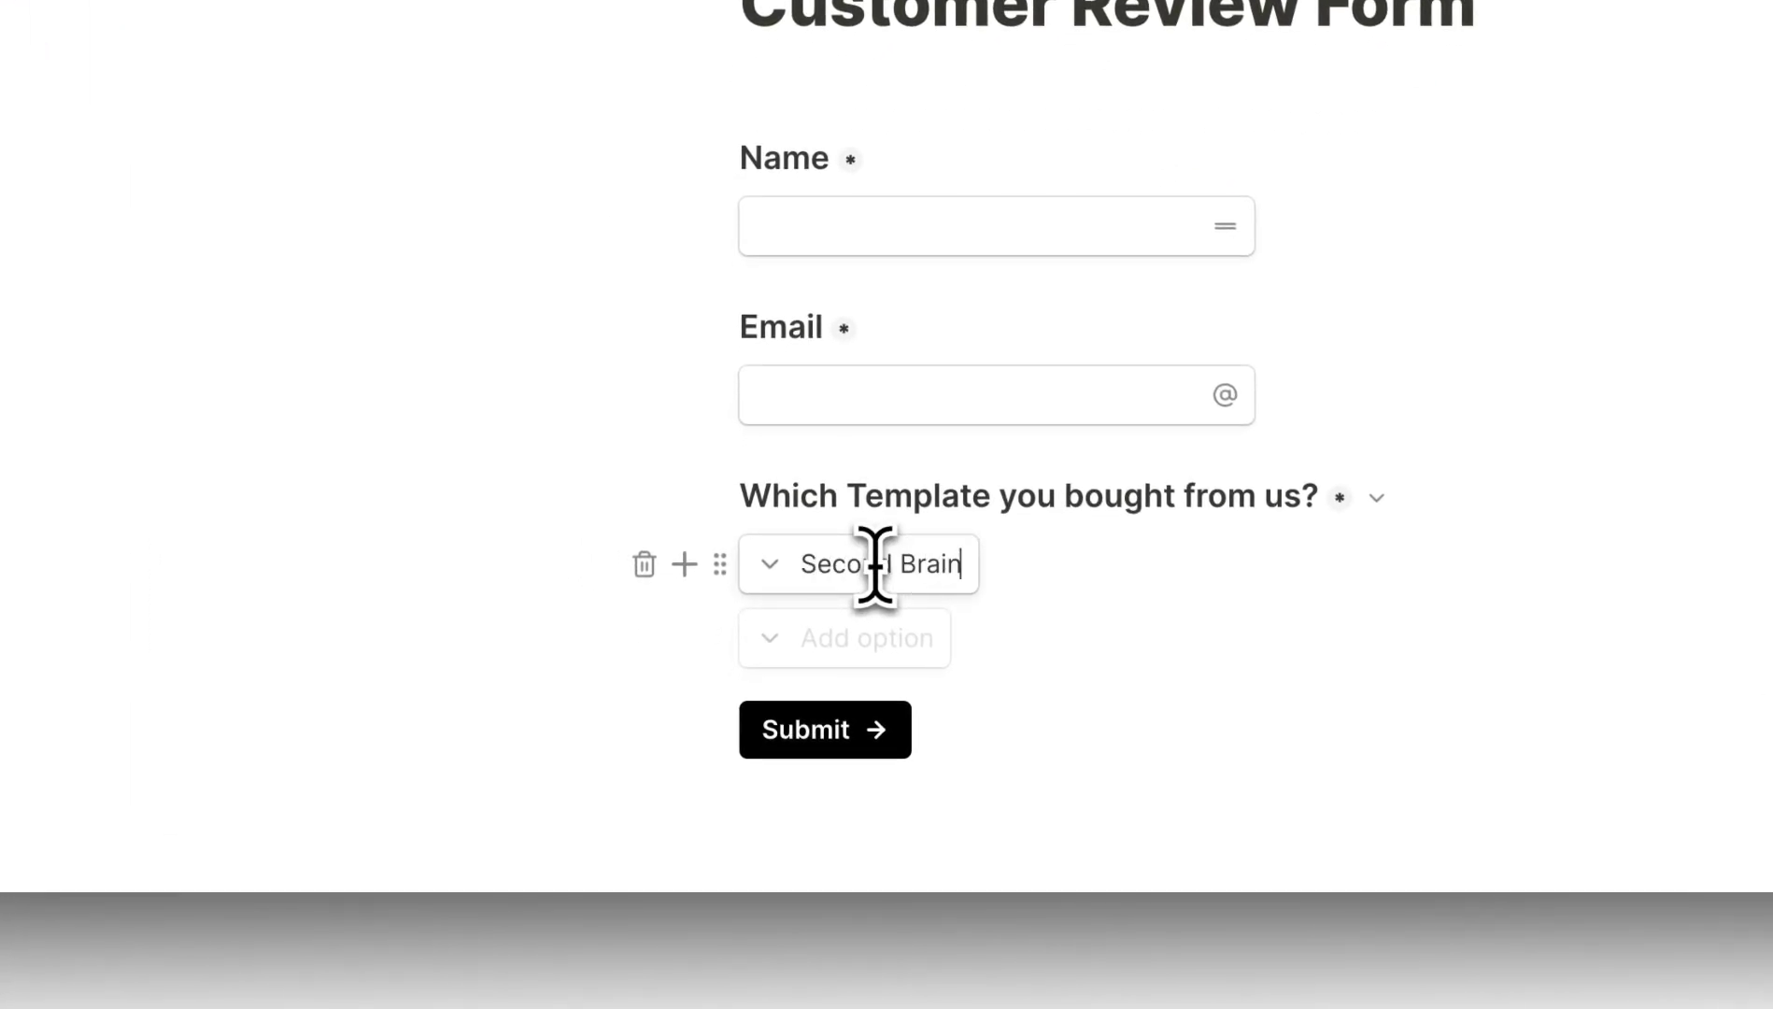
left_click(898, 638)
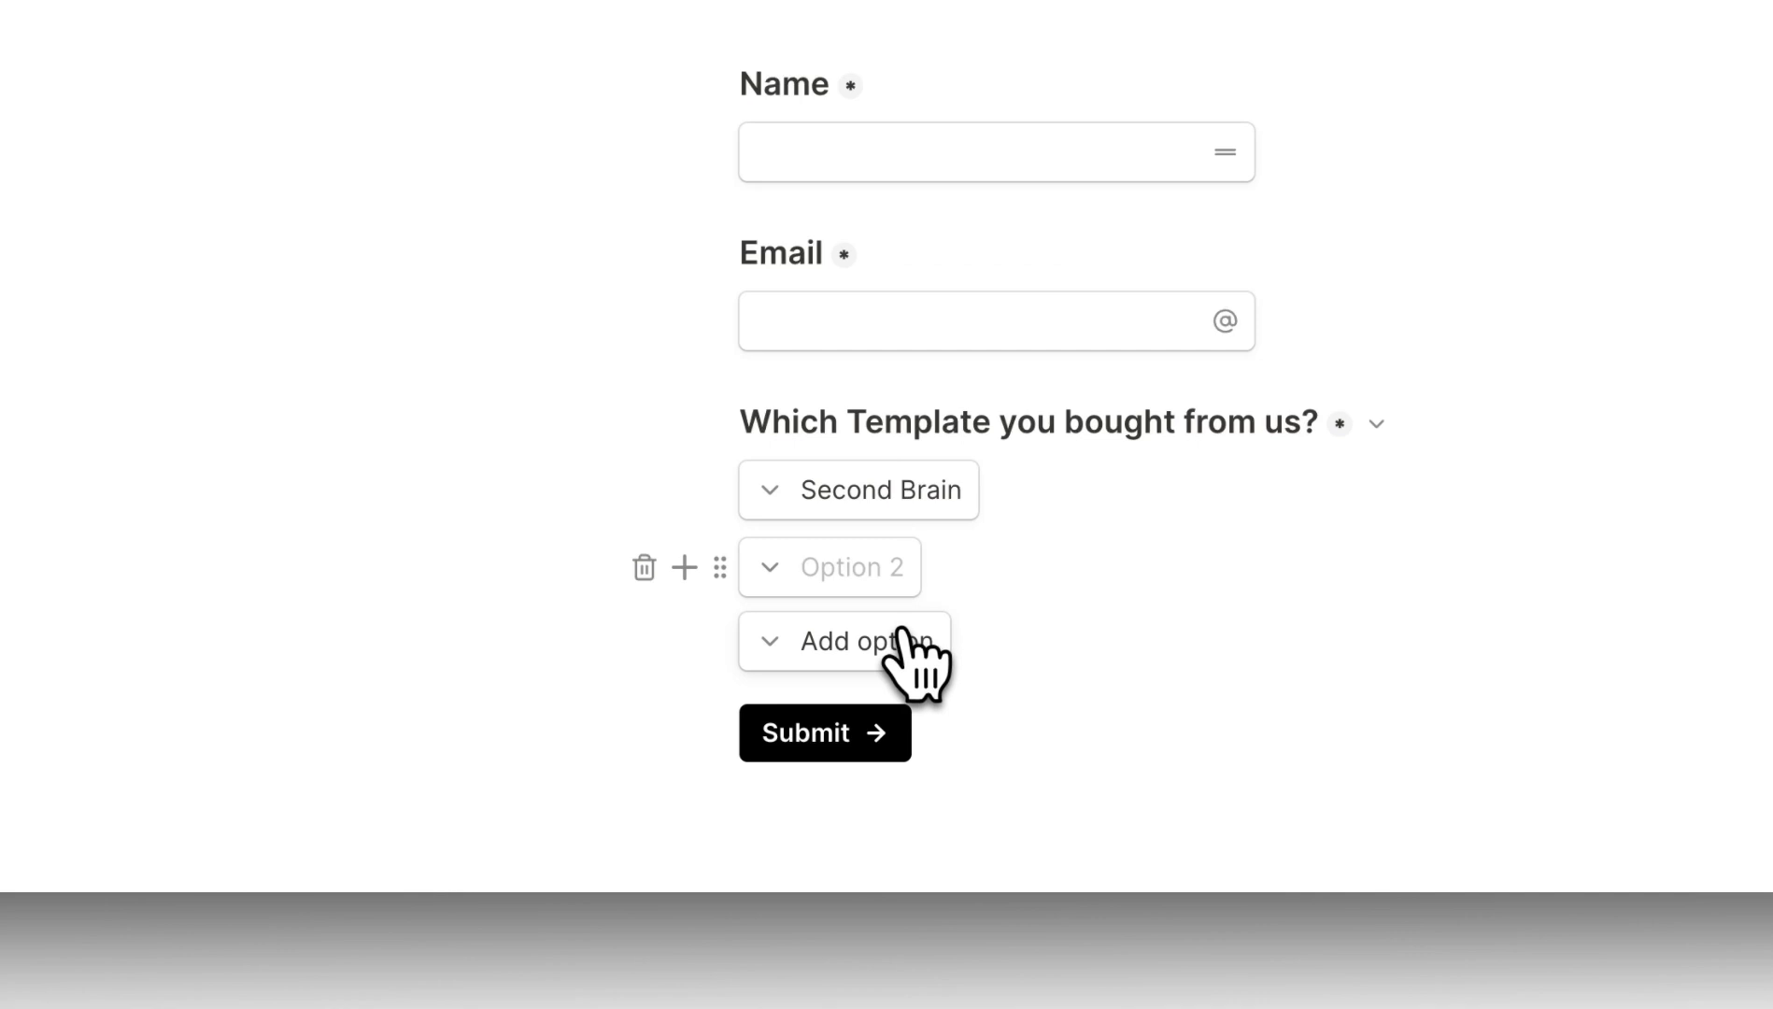
type("Life OS")
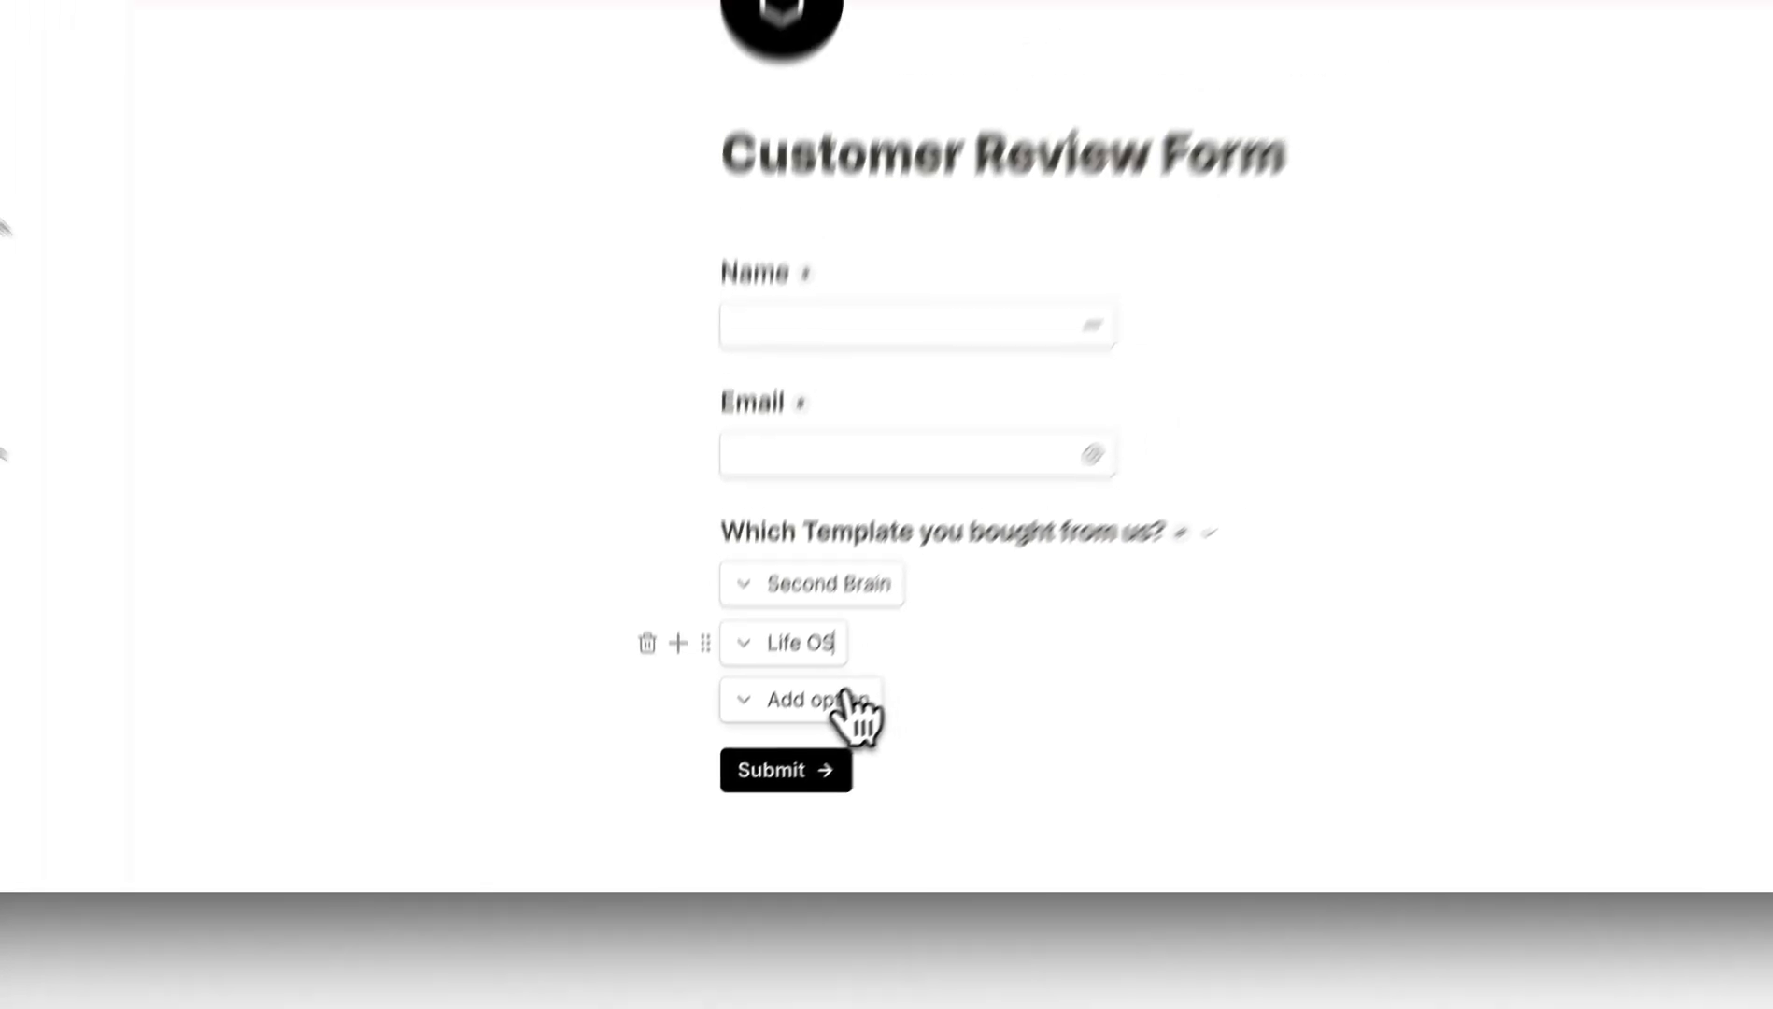
left_click(899, 638)
type("Business OS")
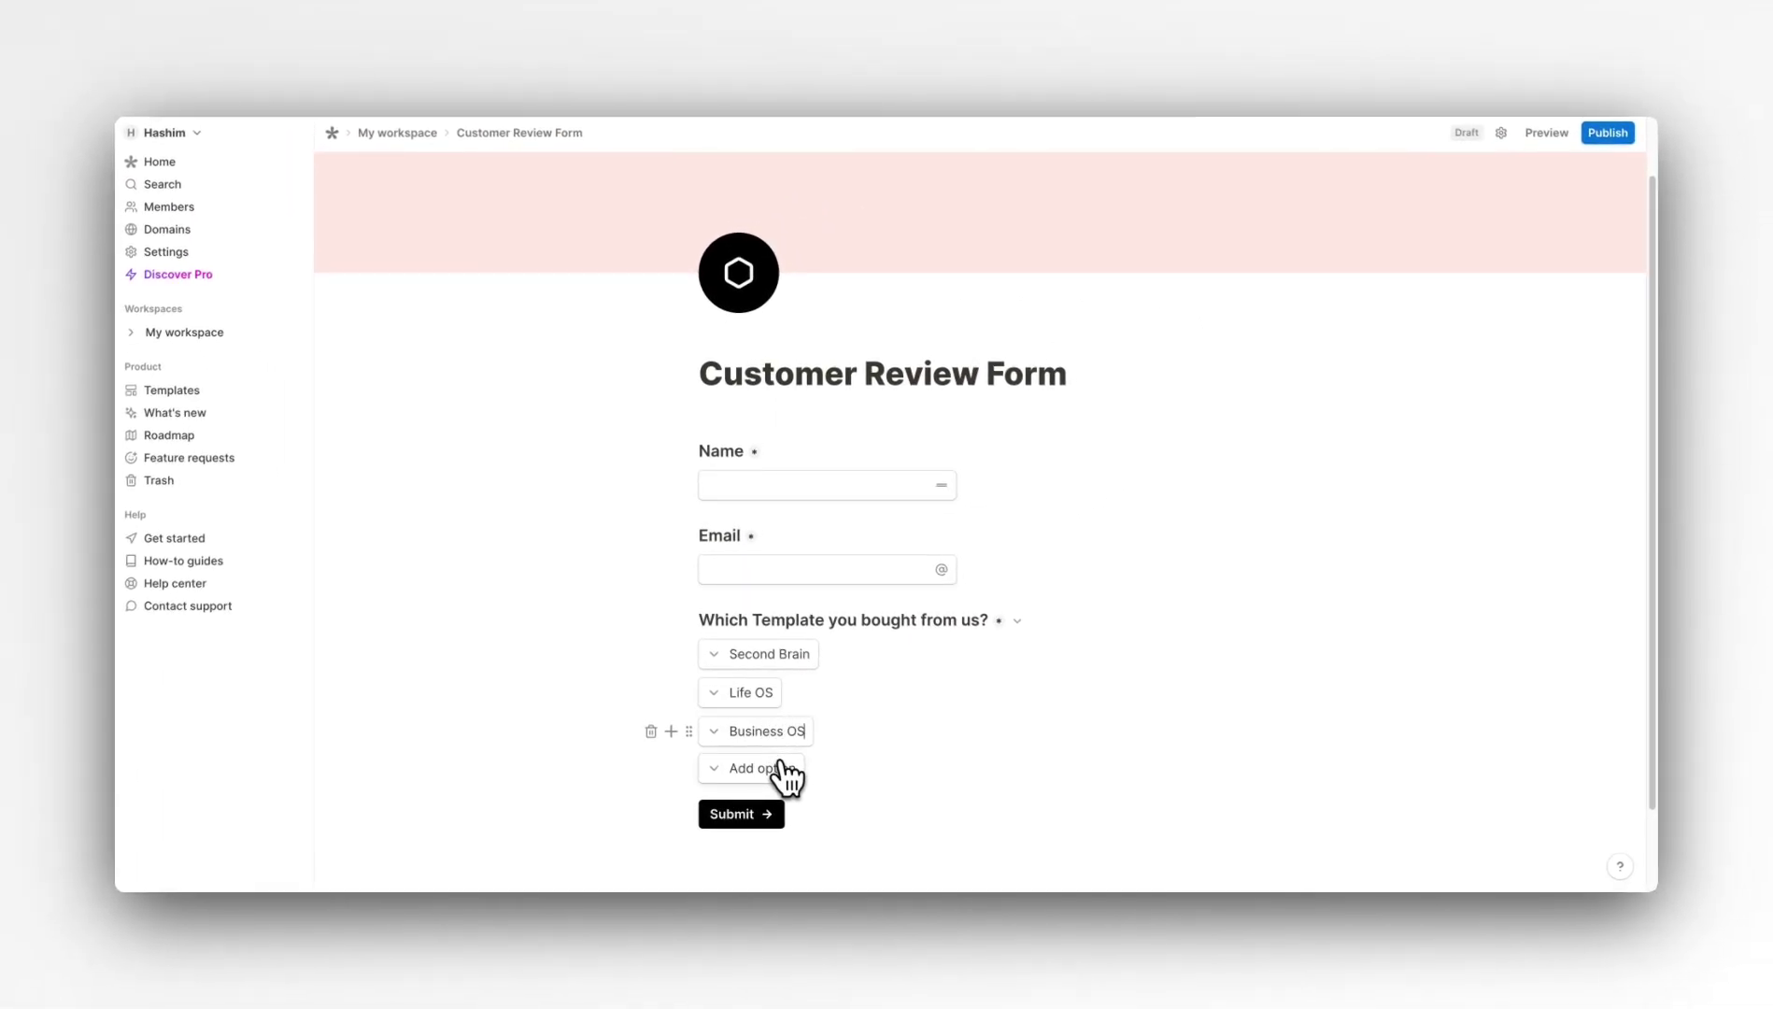
left_click(783, 768)
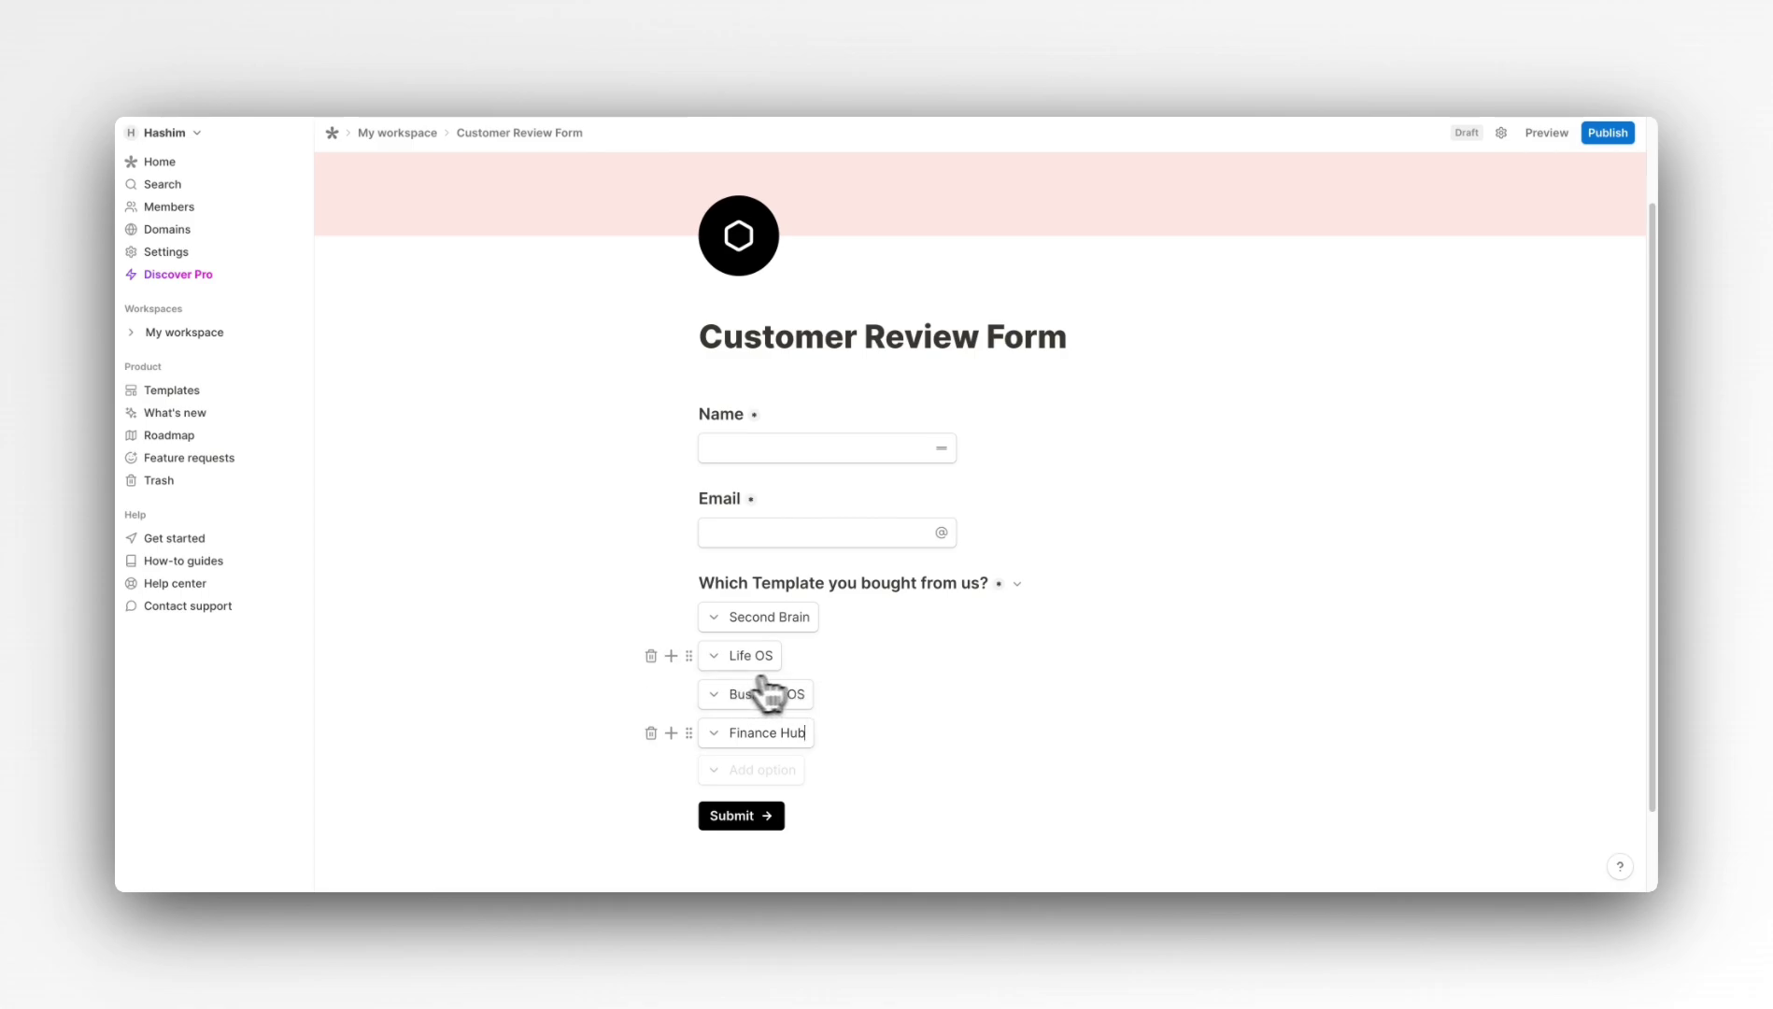
left_click(1017, 583)
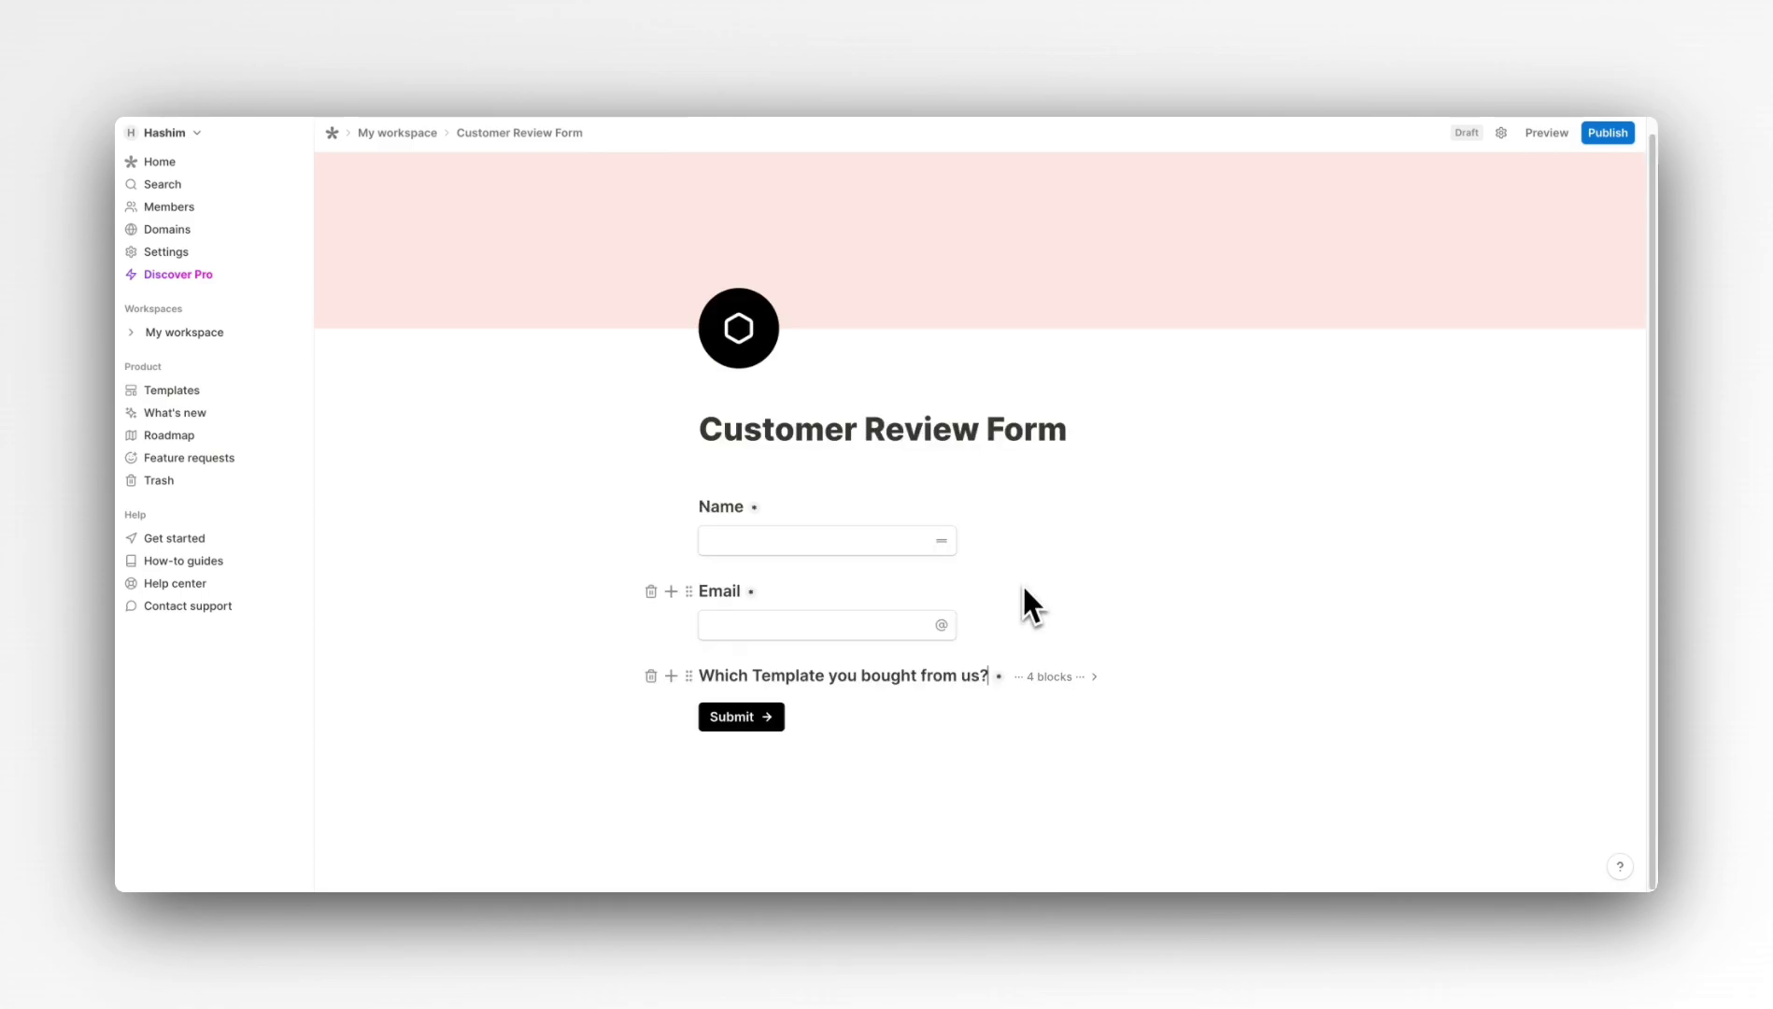
left_click(1037, 680)
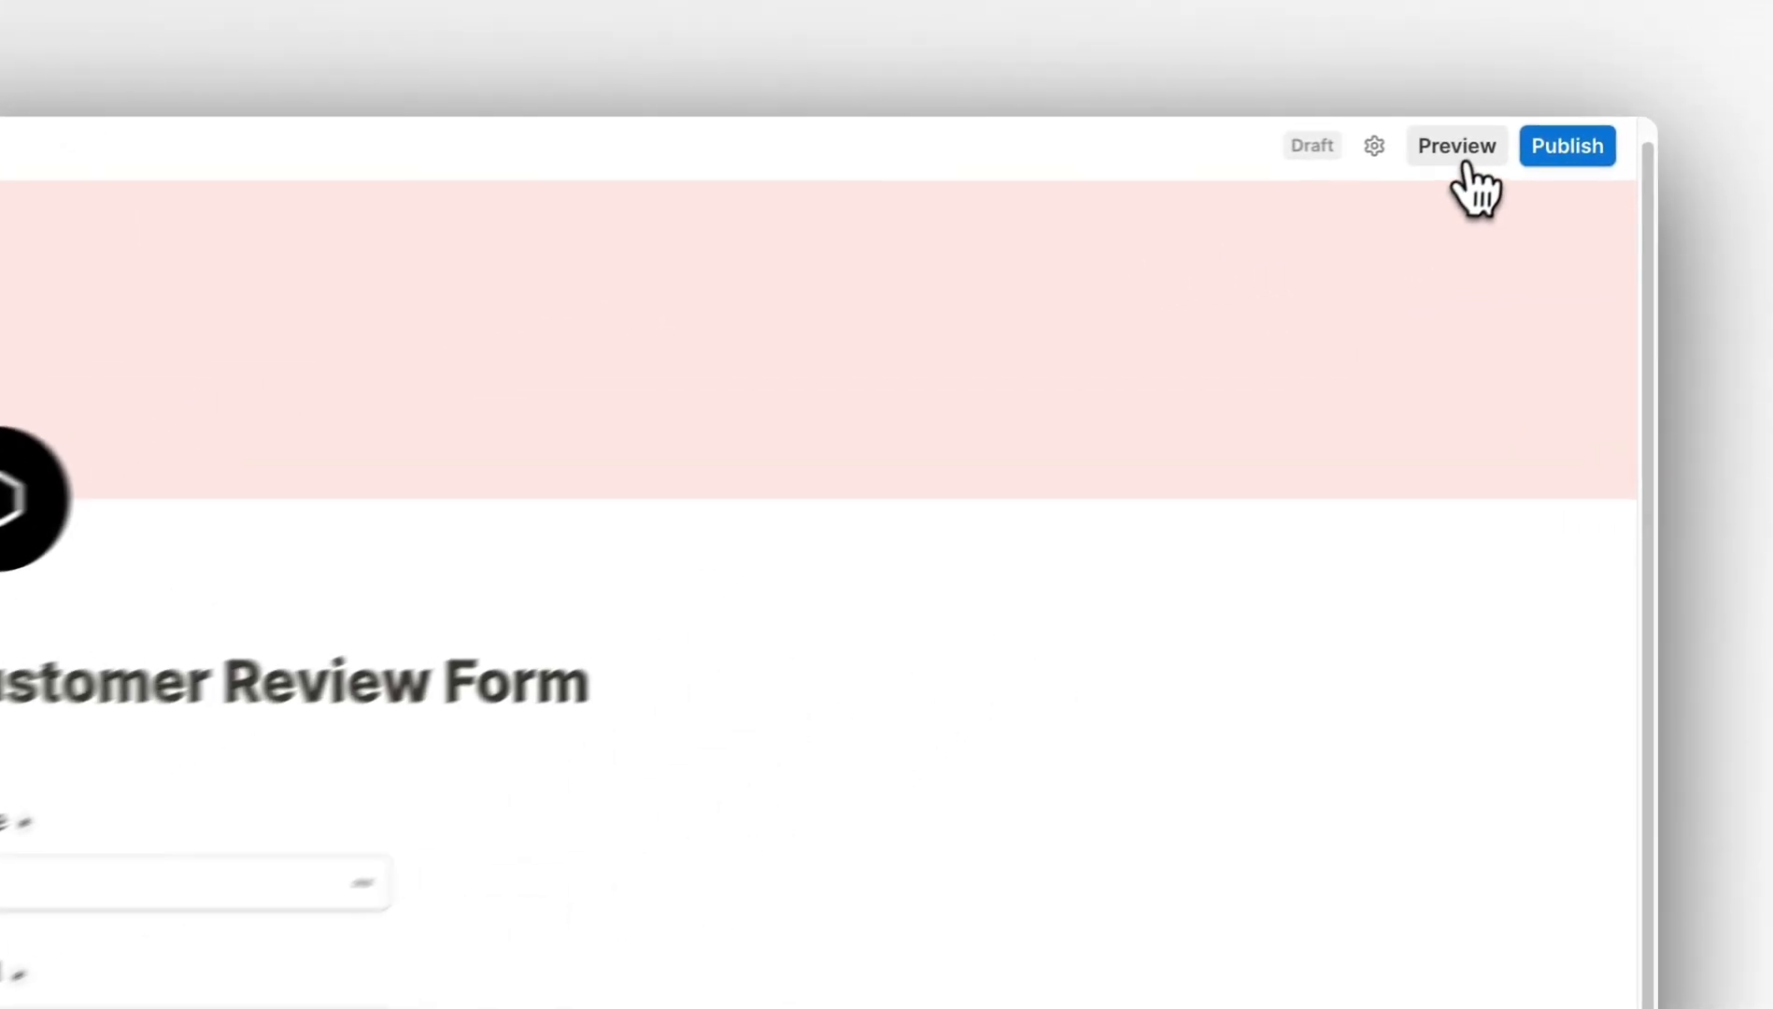
- Preview the form, check its template dropdown, and return to the editor
left_click(1462, 161)
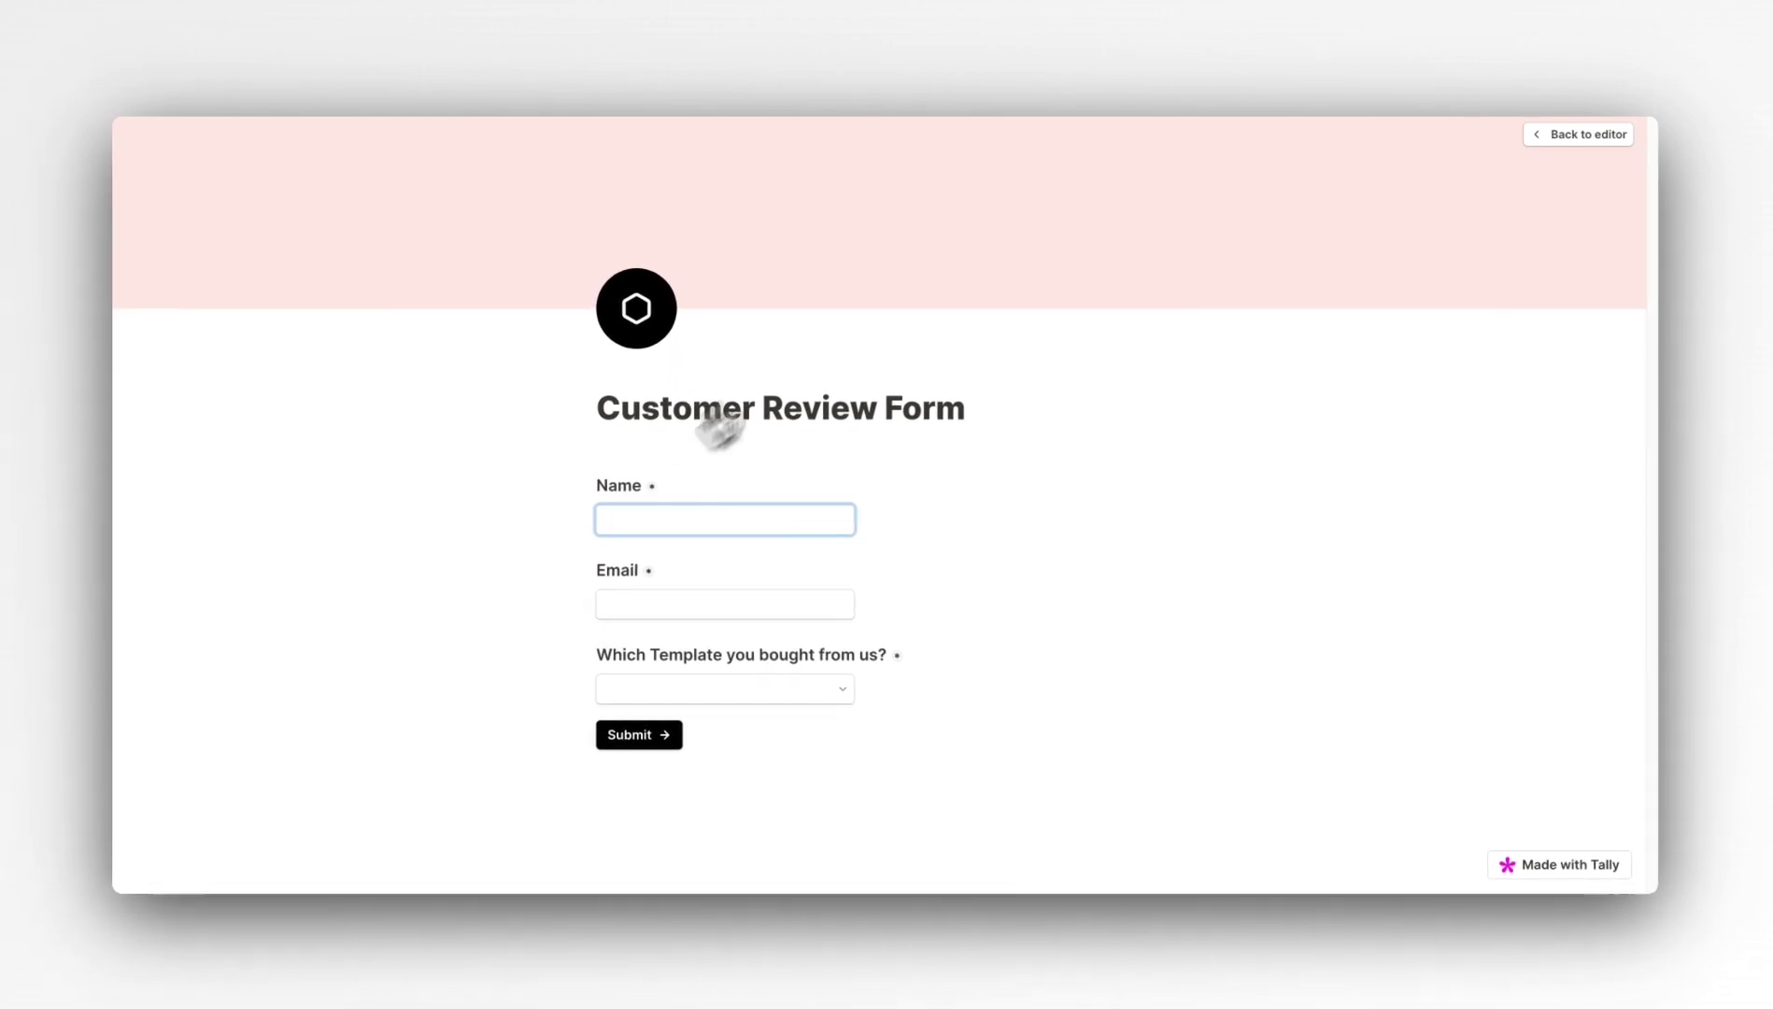
left_click(764, 692)
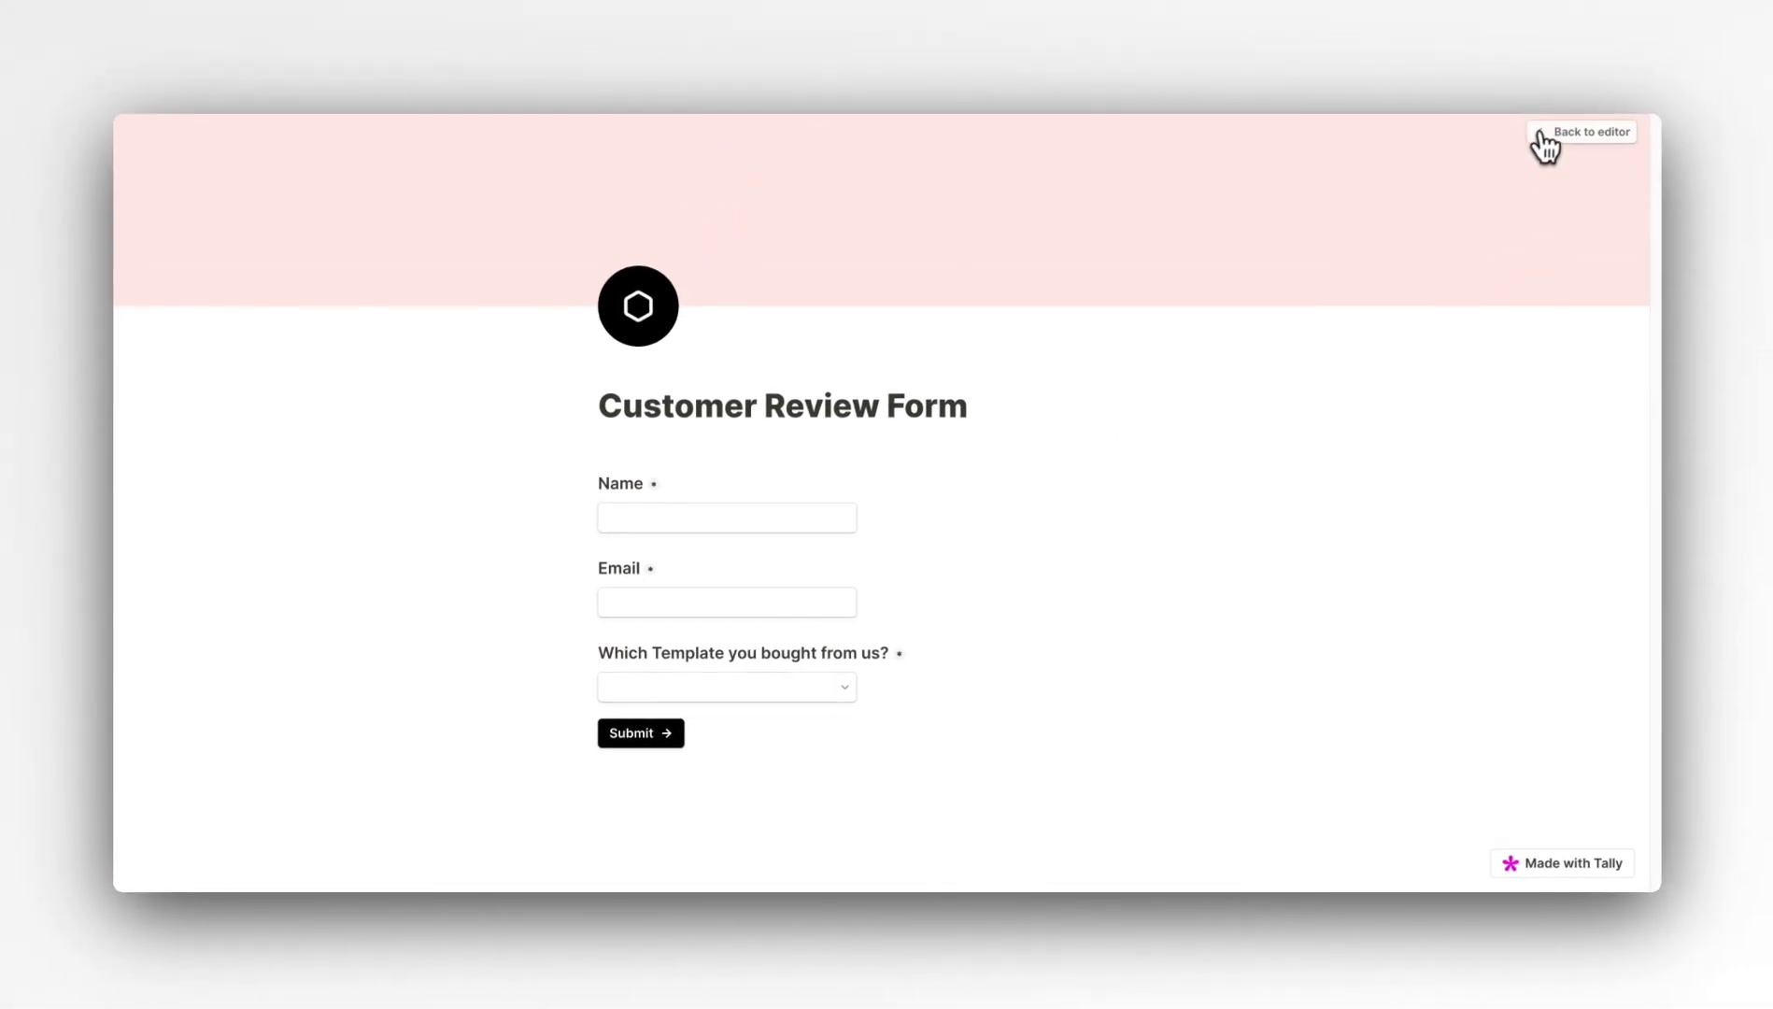
left_click(1546, 135)
- Insert a rating block below the Finance Hub option and title it "Leave a rating"
scroll(894, 661, "down", 2)
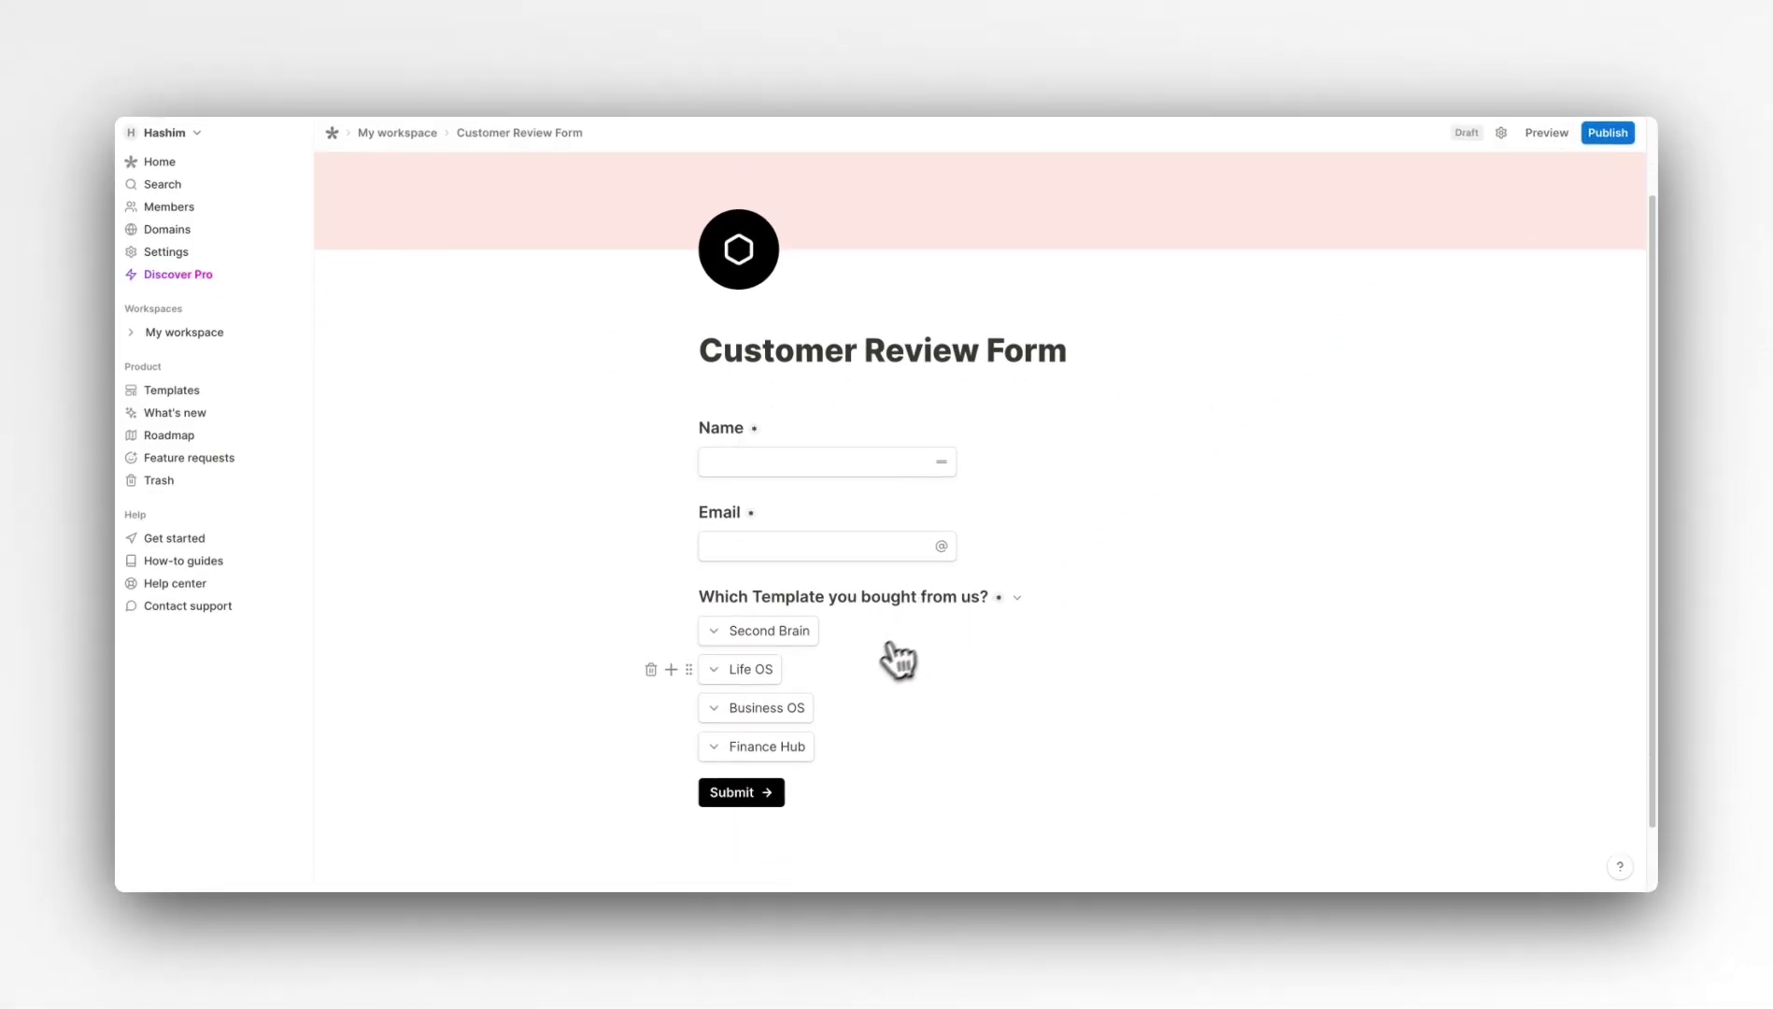
left_click(668, 748)
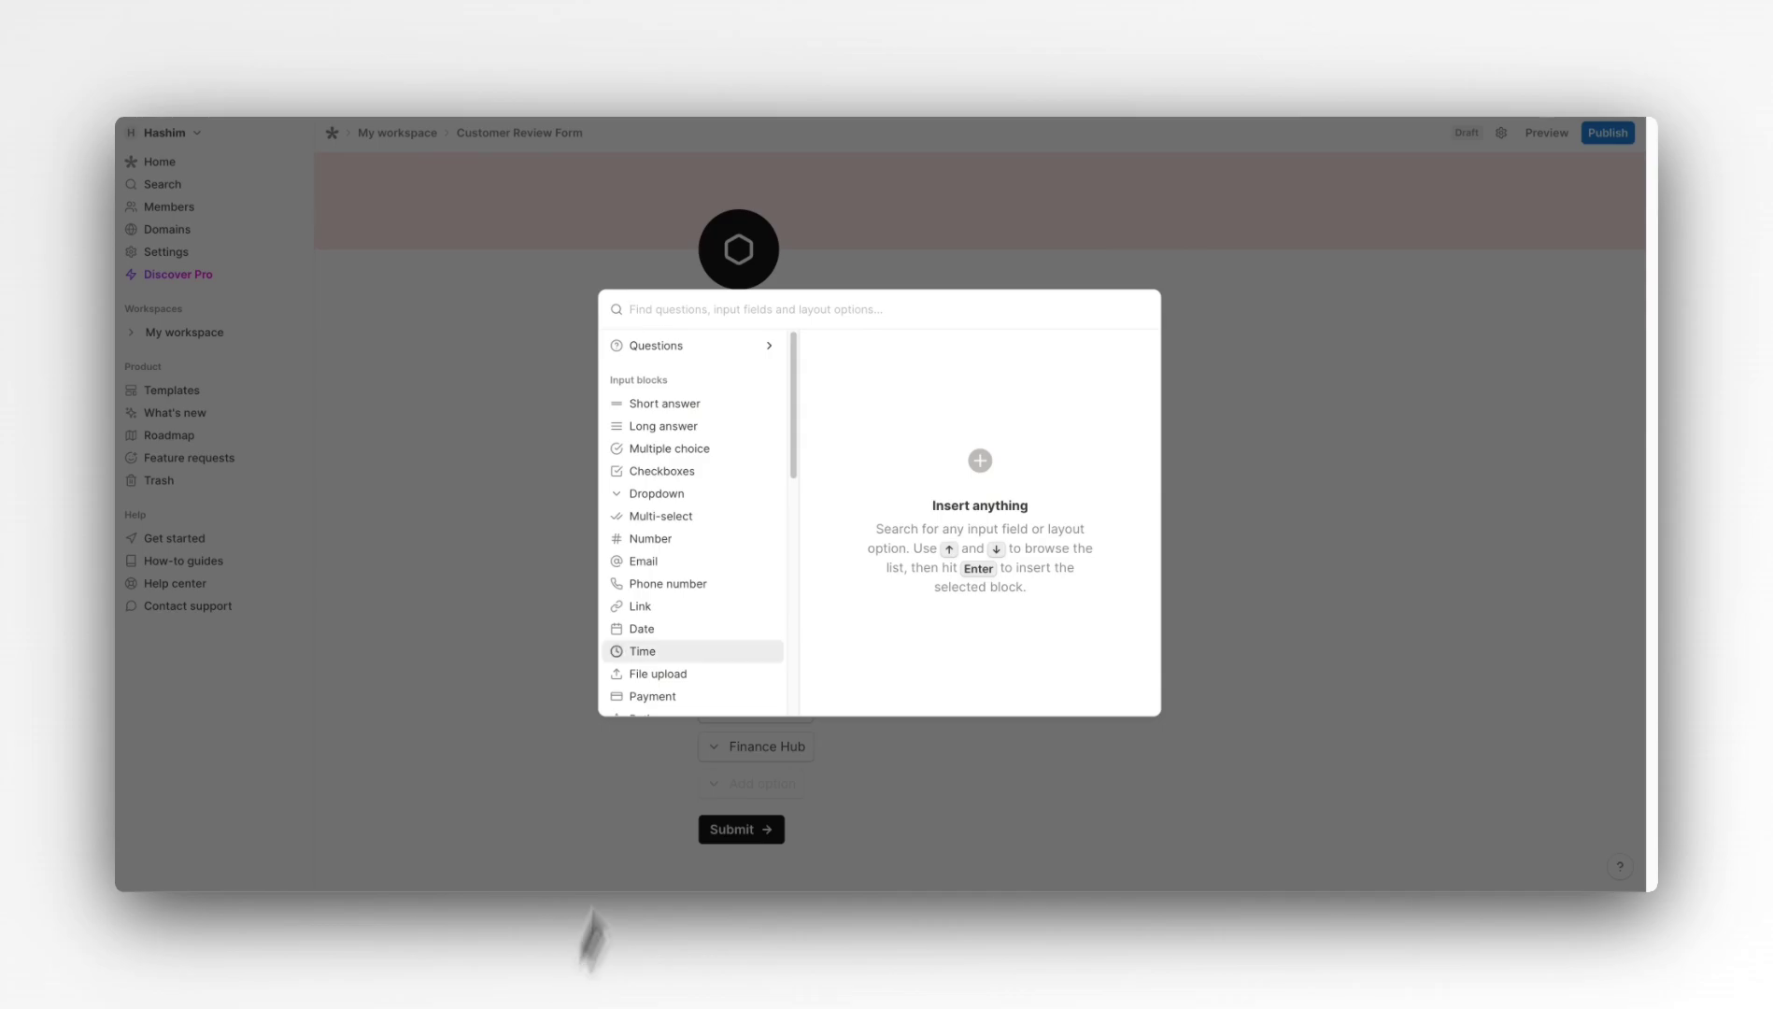
type("ra")
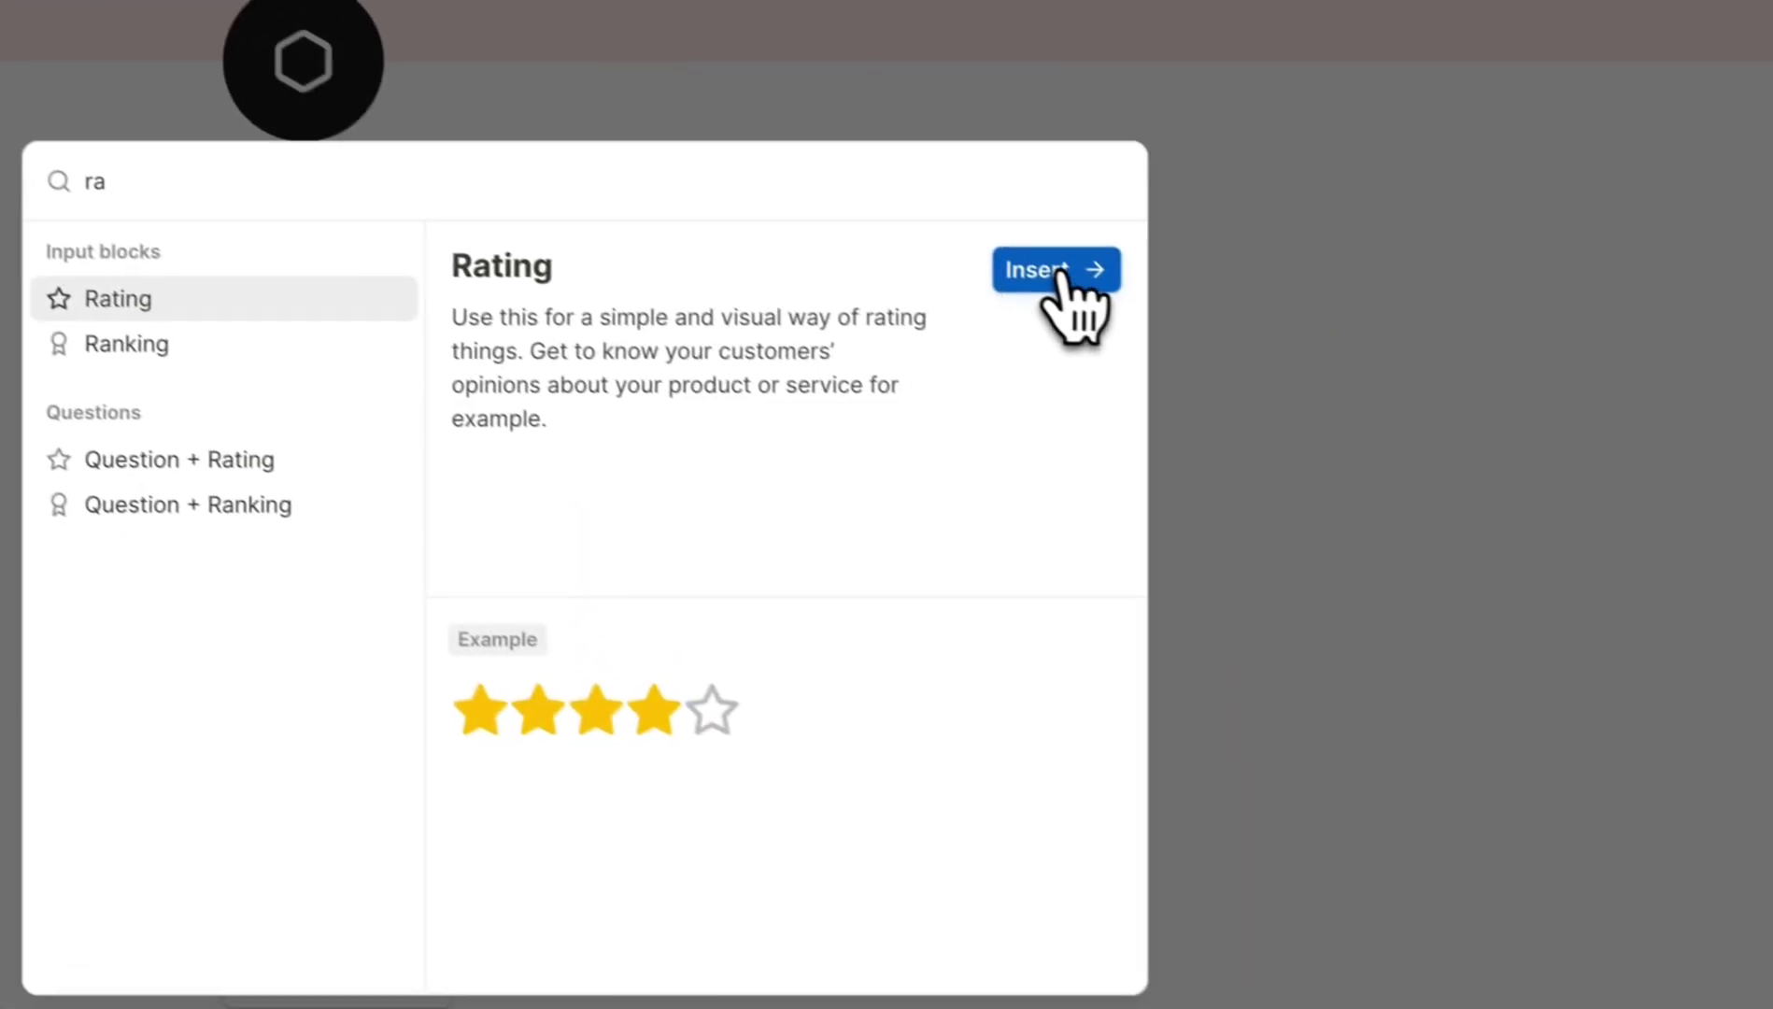
left_click(1275, 400)
left_click(990, 752)
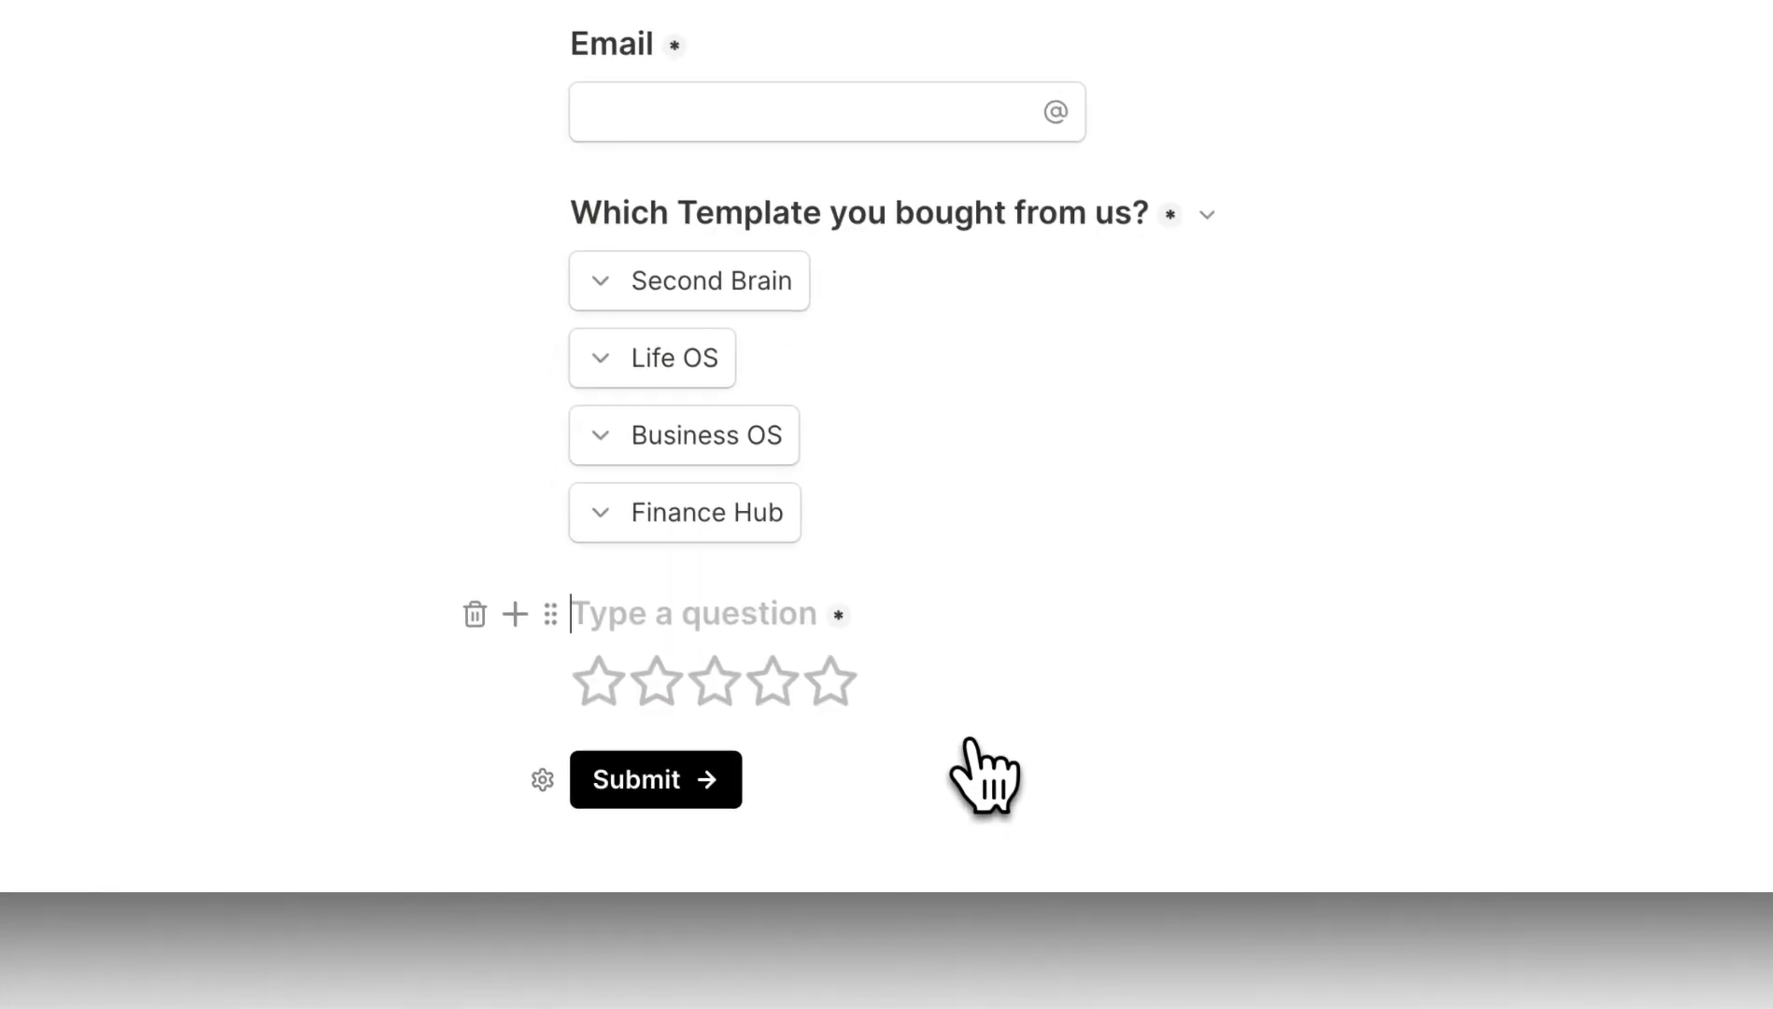
type("Leave a r")
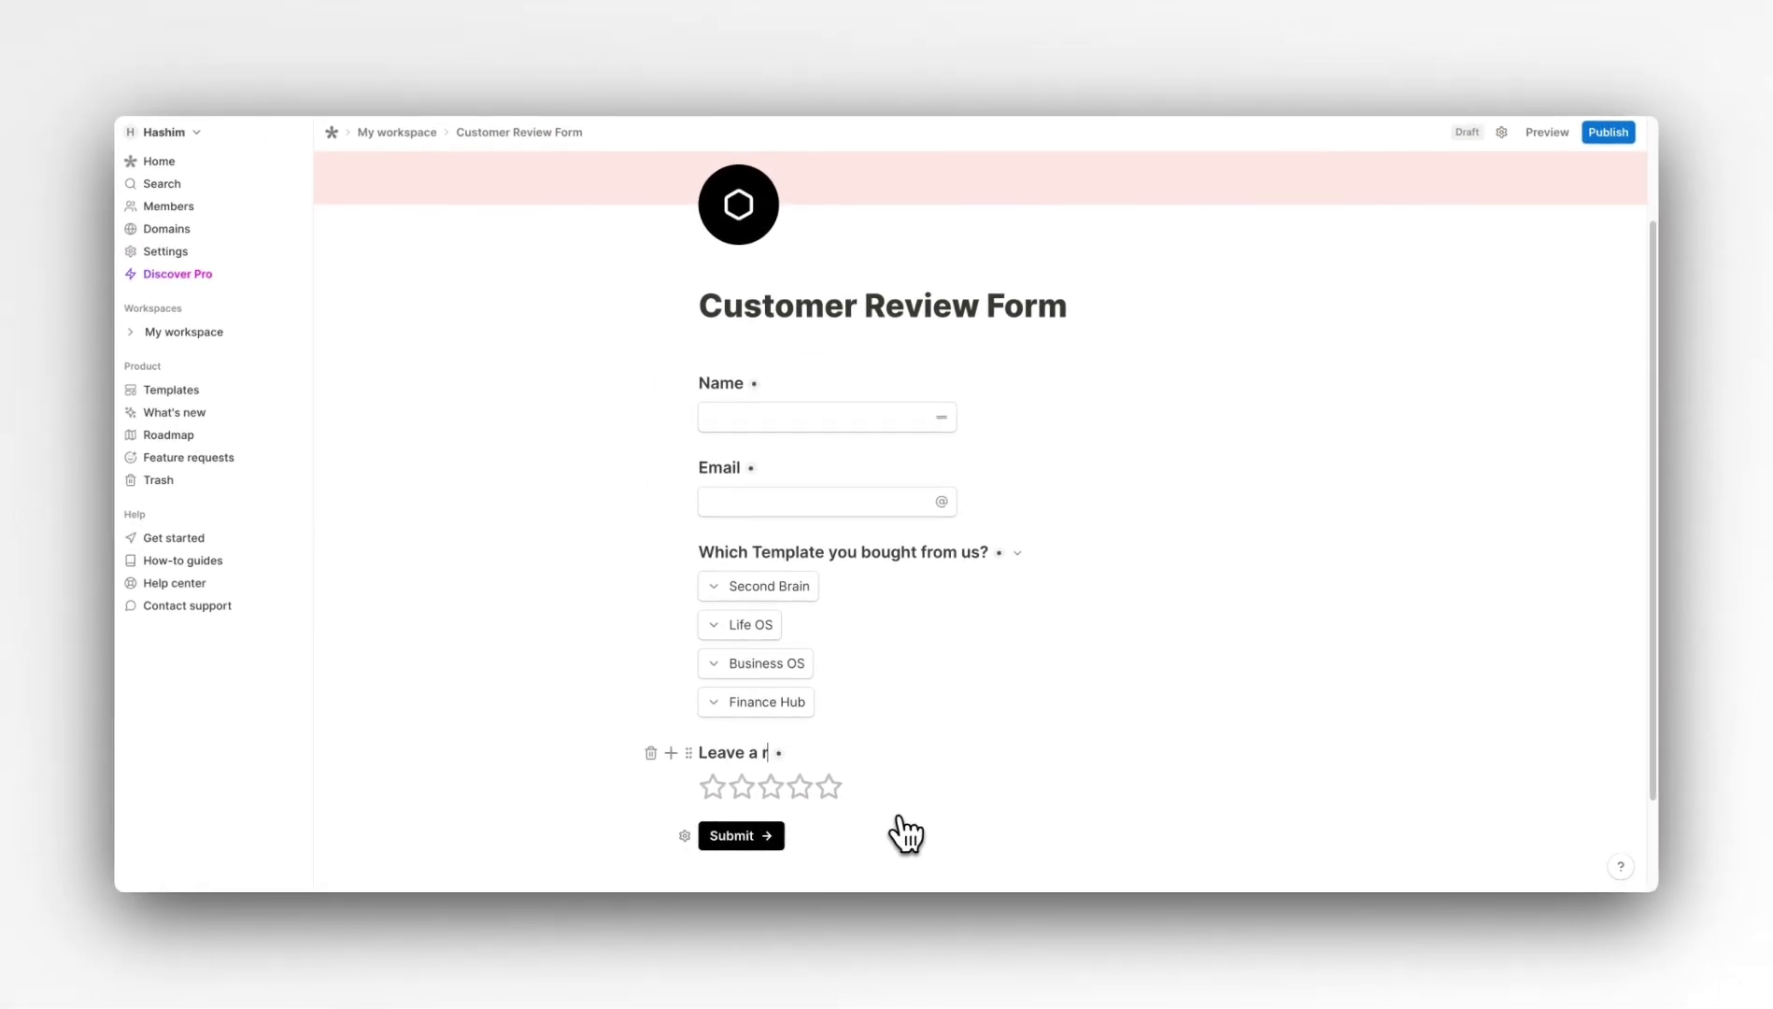
type("ating")
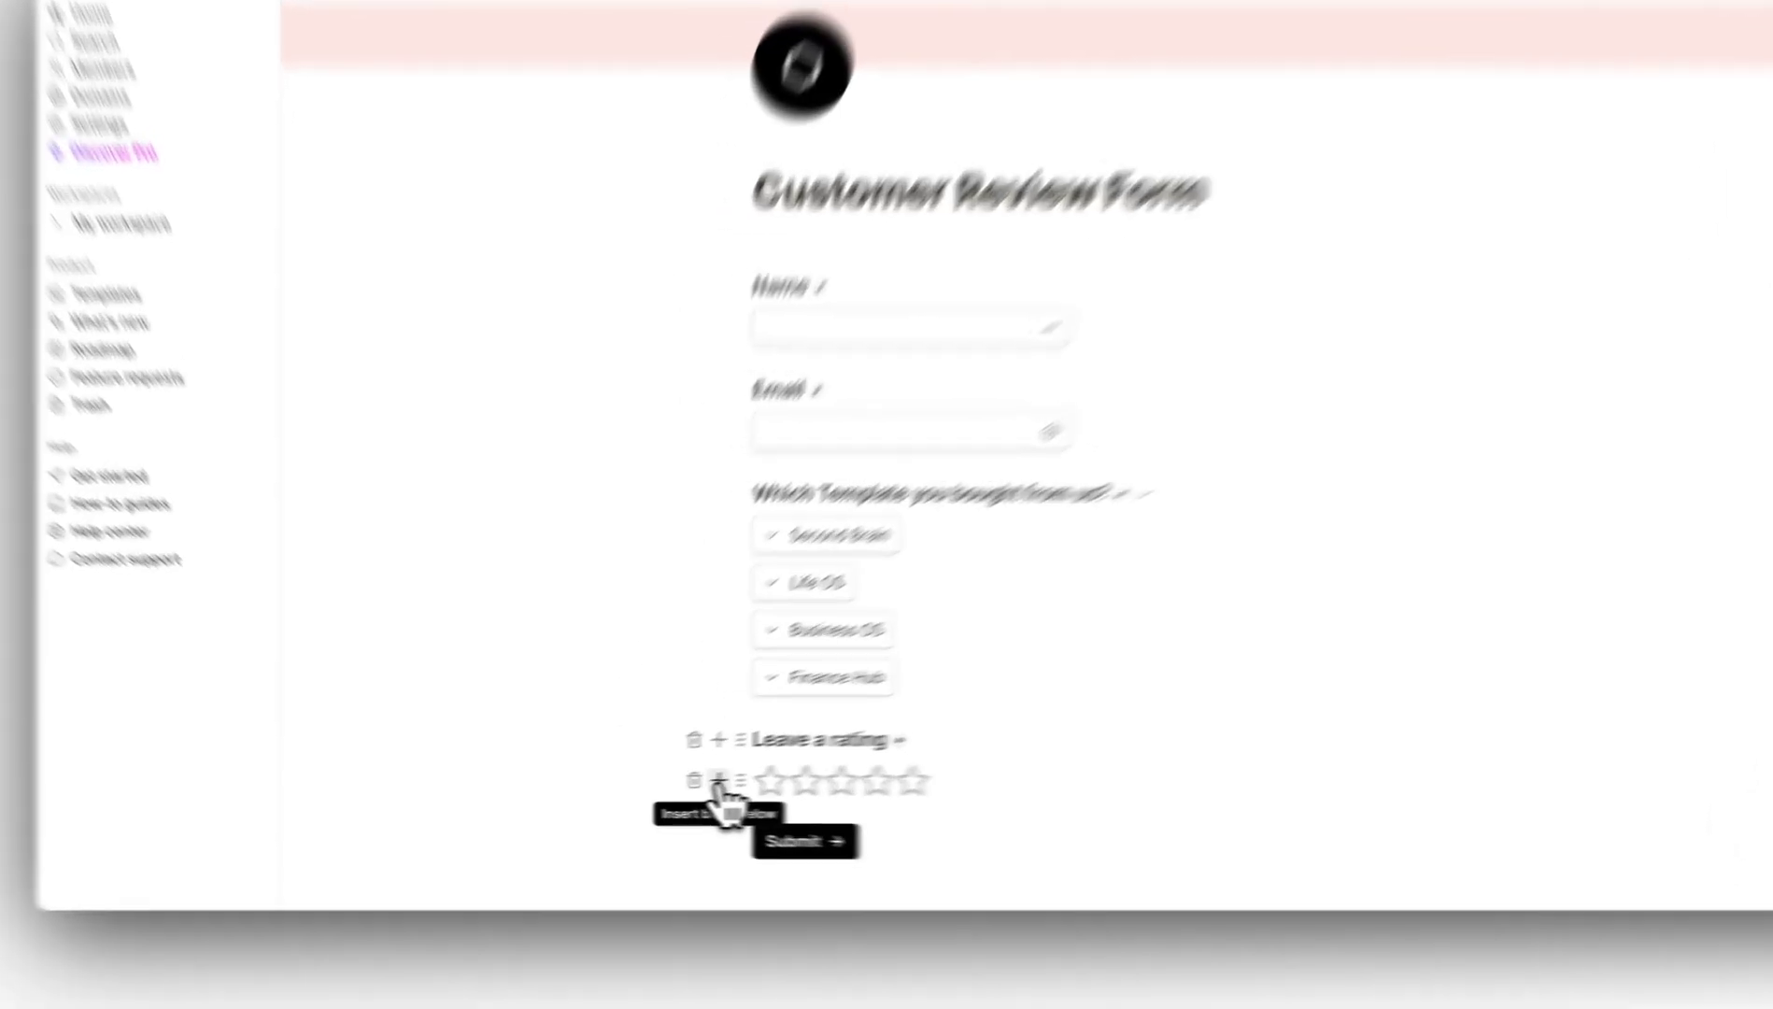
- Insert a long answer block below the star rating and title it "What do you think of our template?"
left_click(671, 786)
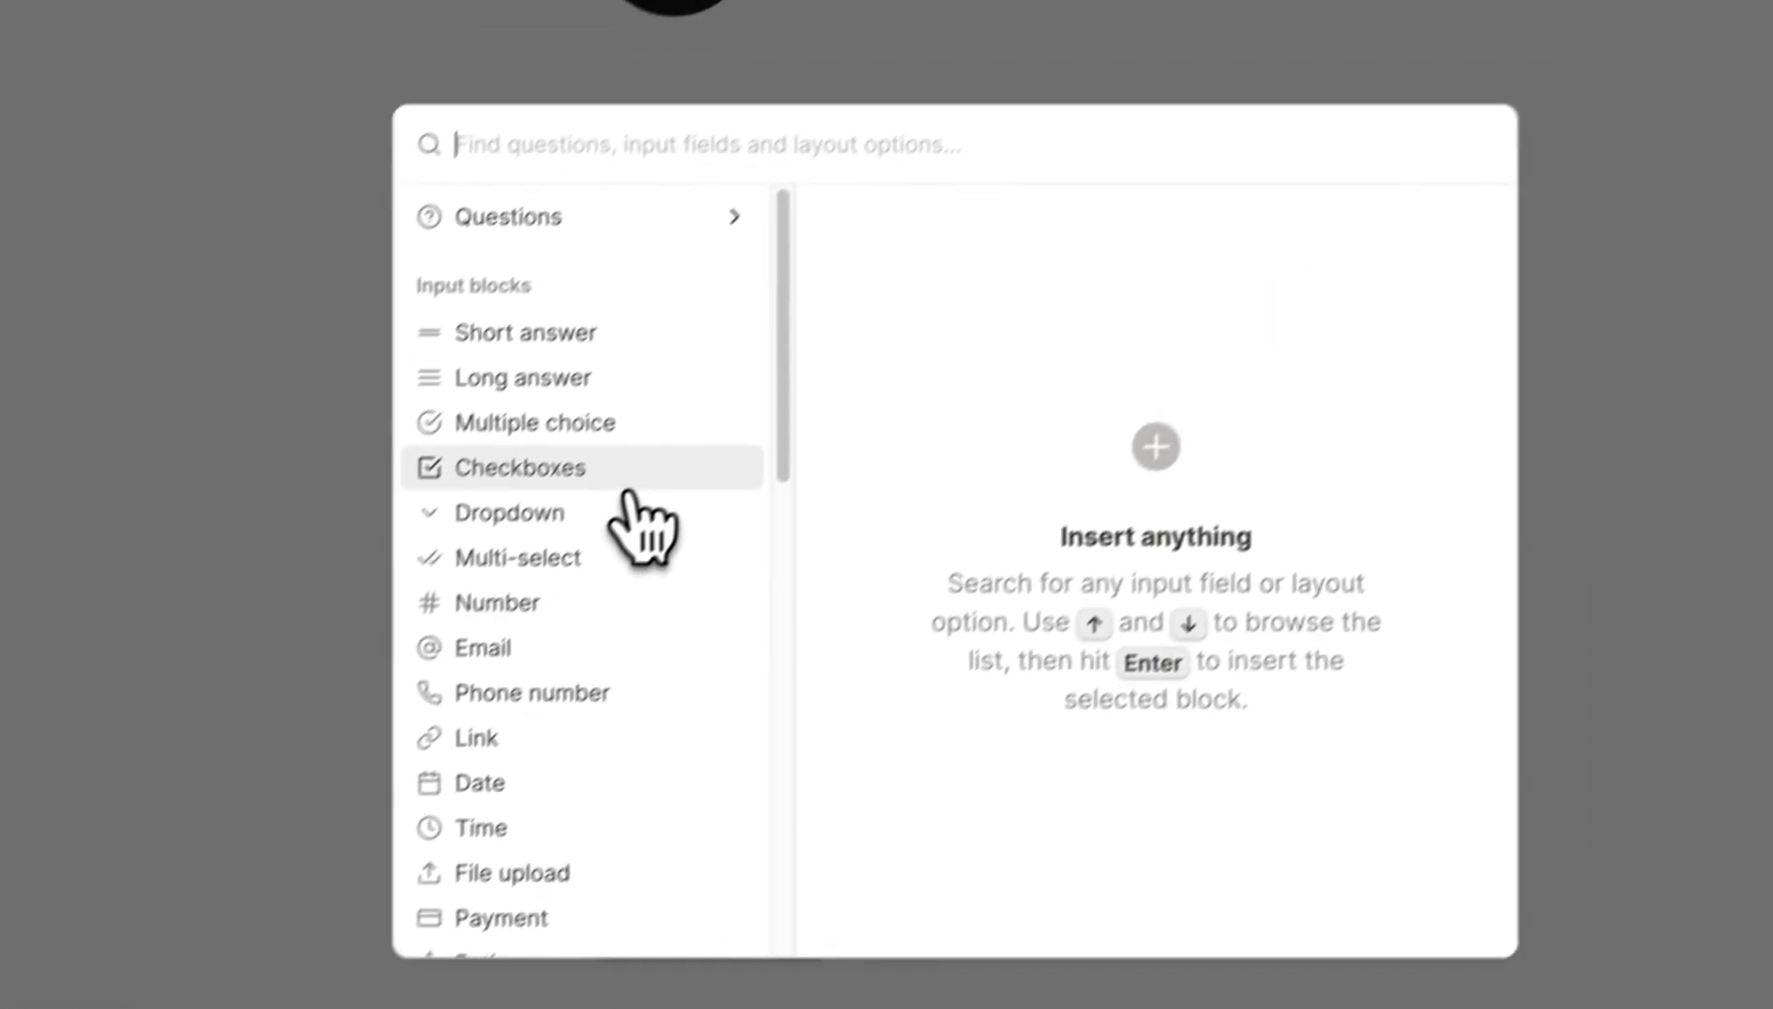
mouse_move(628, 390)
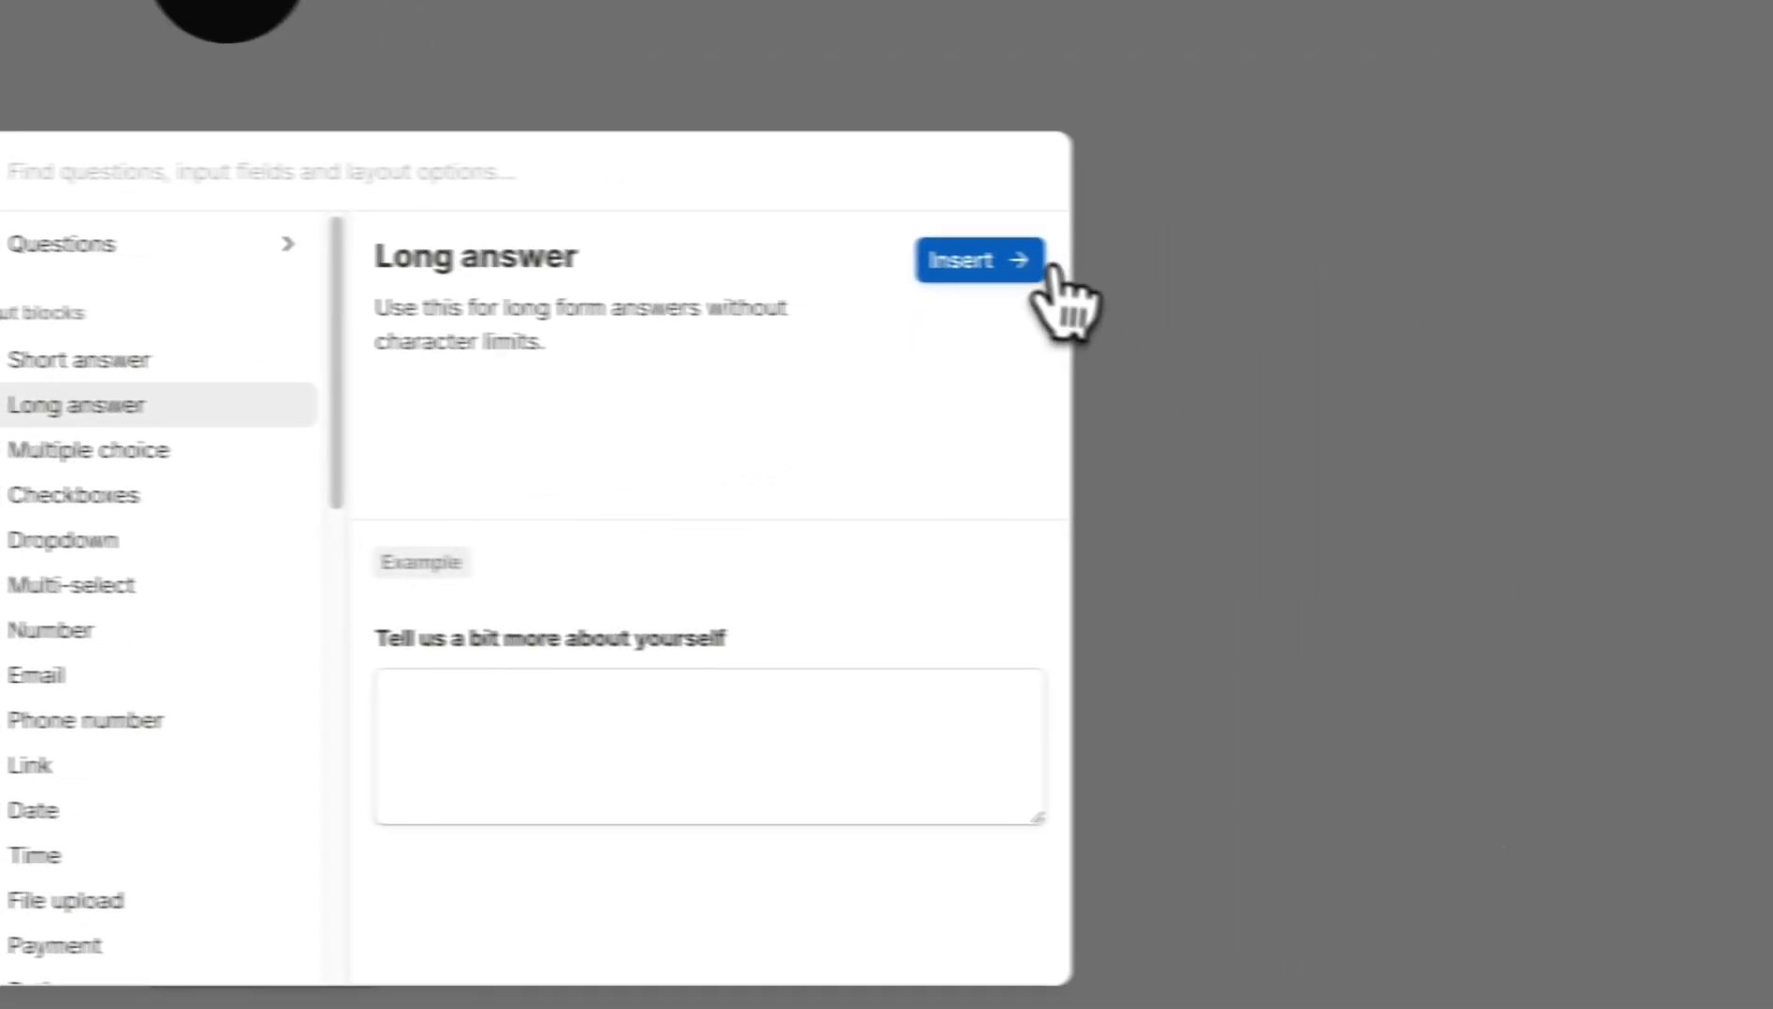
left_click(1401, 275)
left_click(1251, 605)
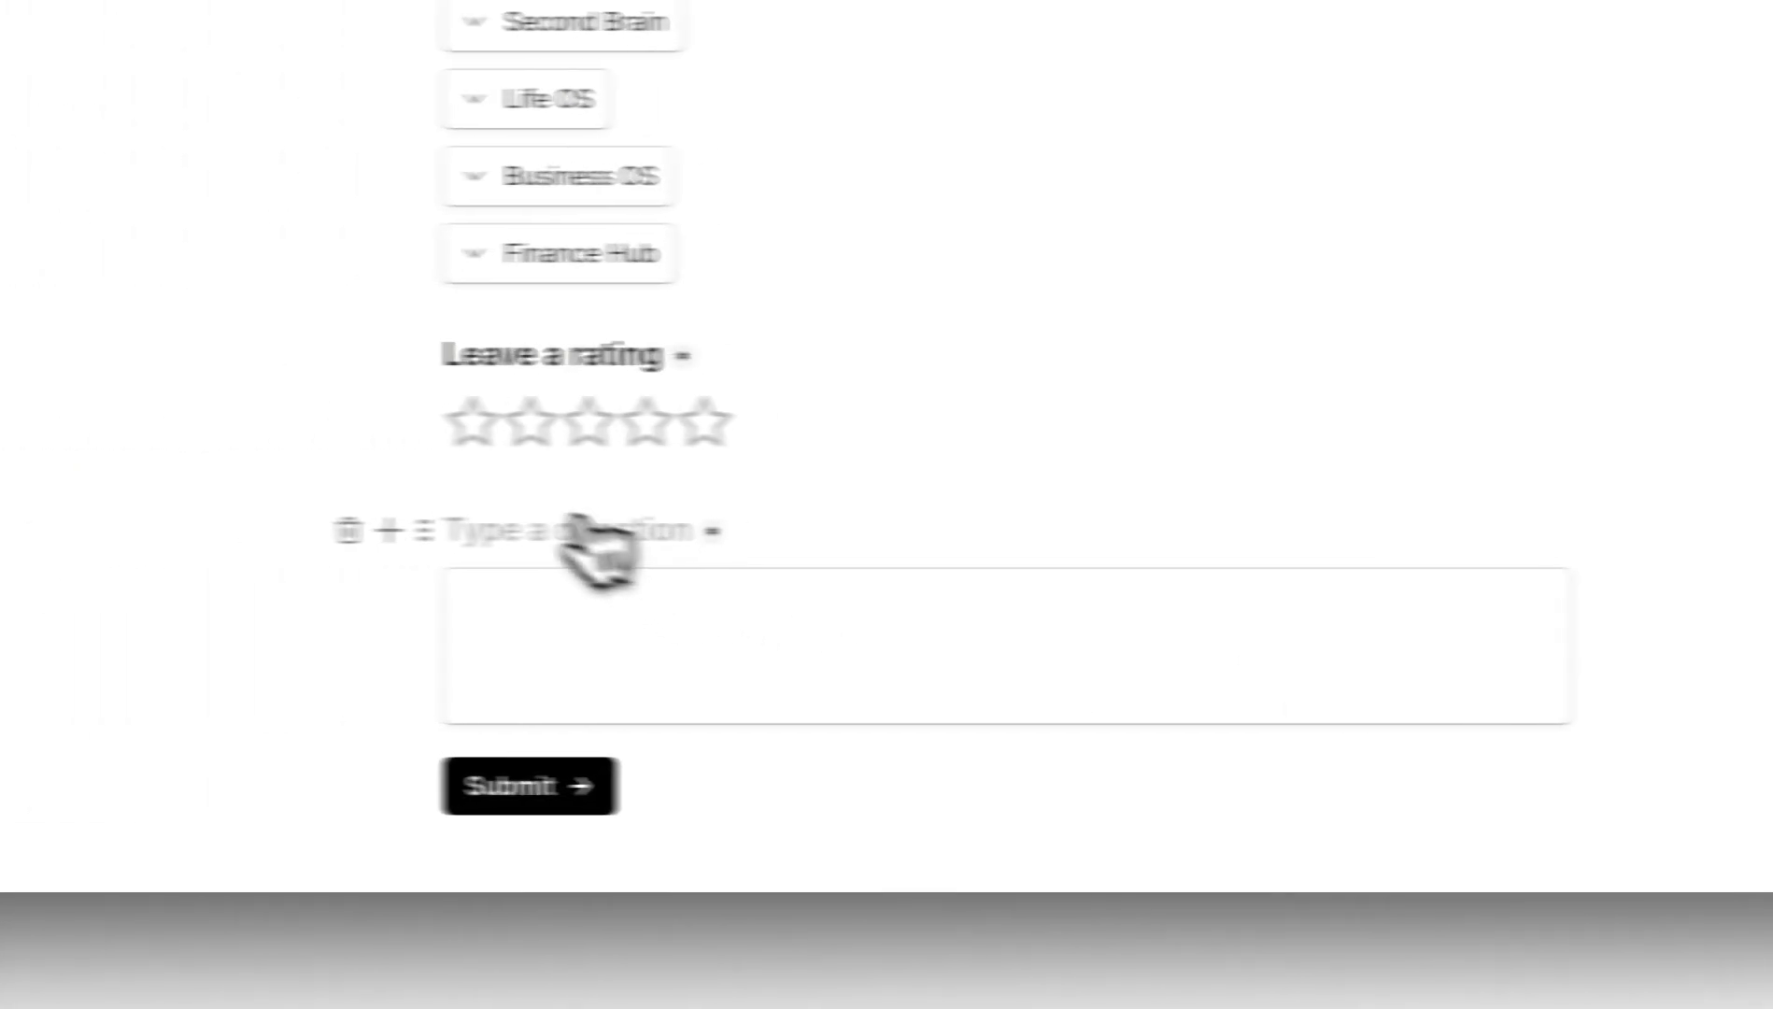
type("What do you think of our template?")
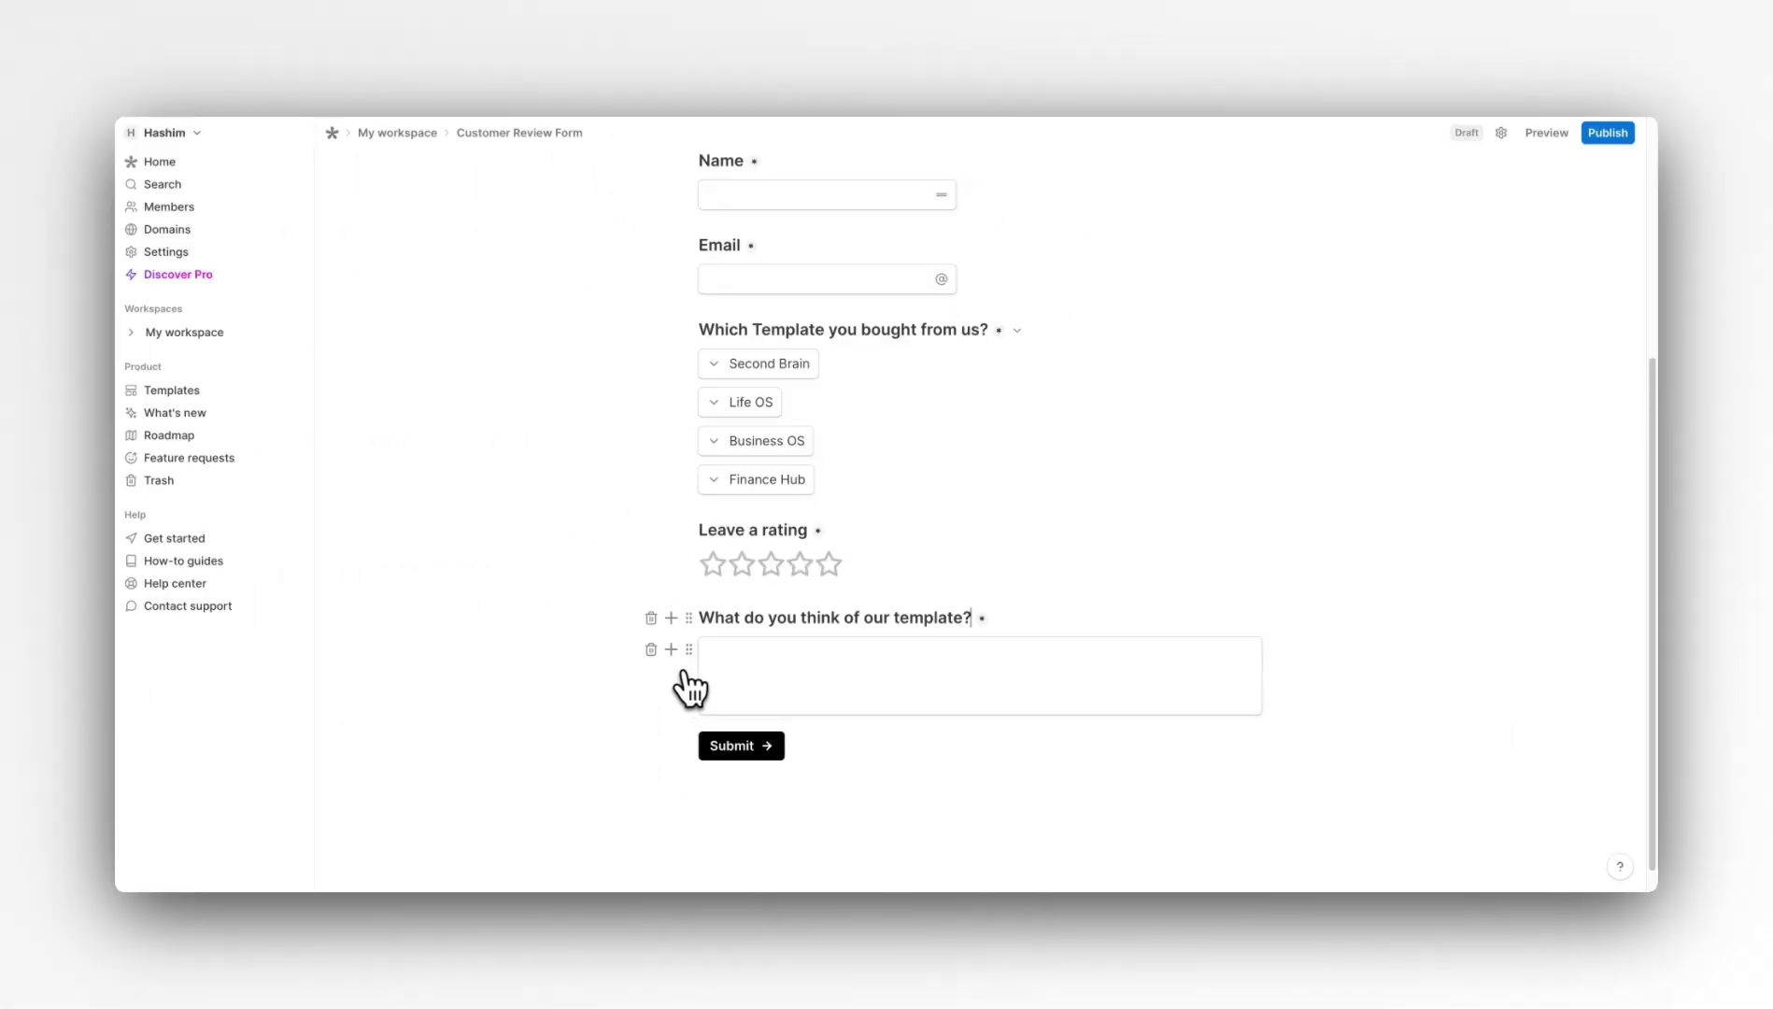
- Insert another long answer block below the template opinion question and title it "What improvements would you like to be made?"
left_click(671, 650)
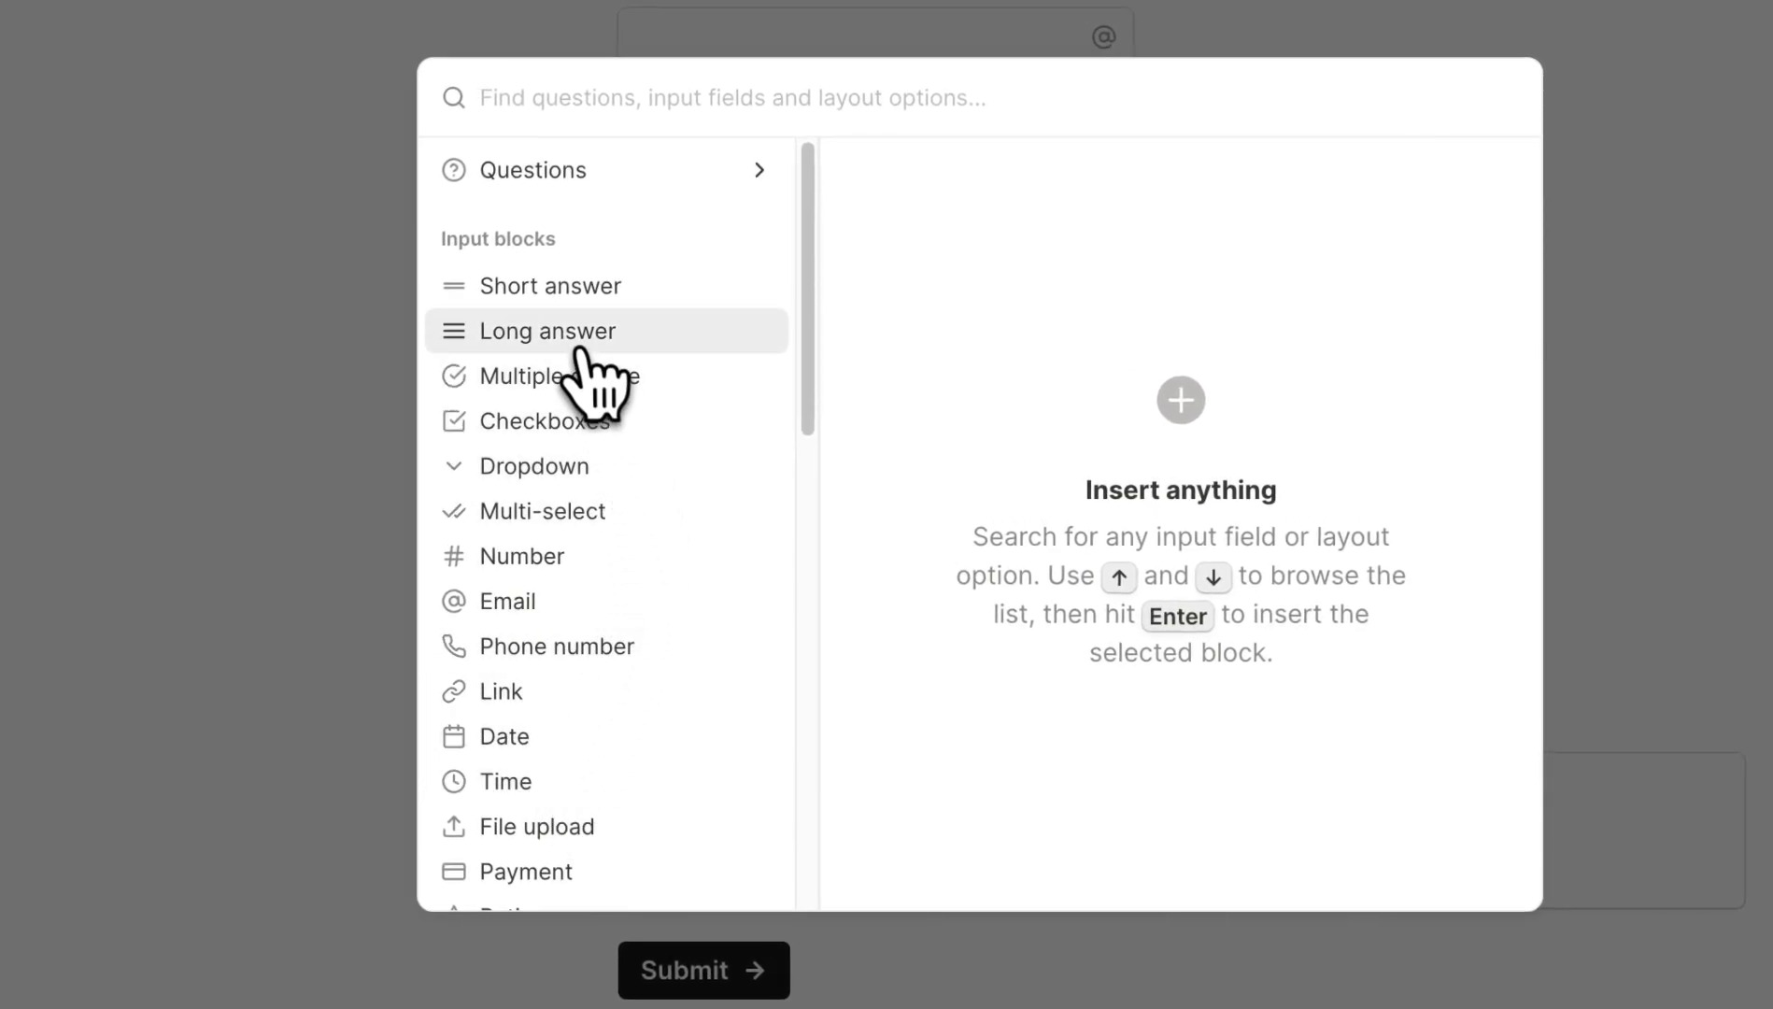
mouse_move(581, 344)
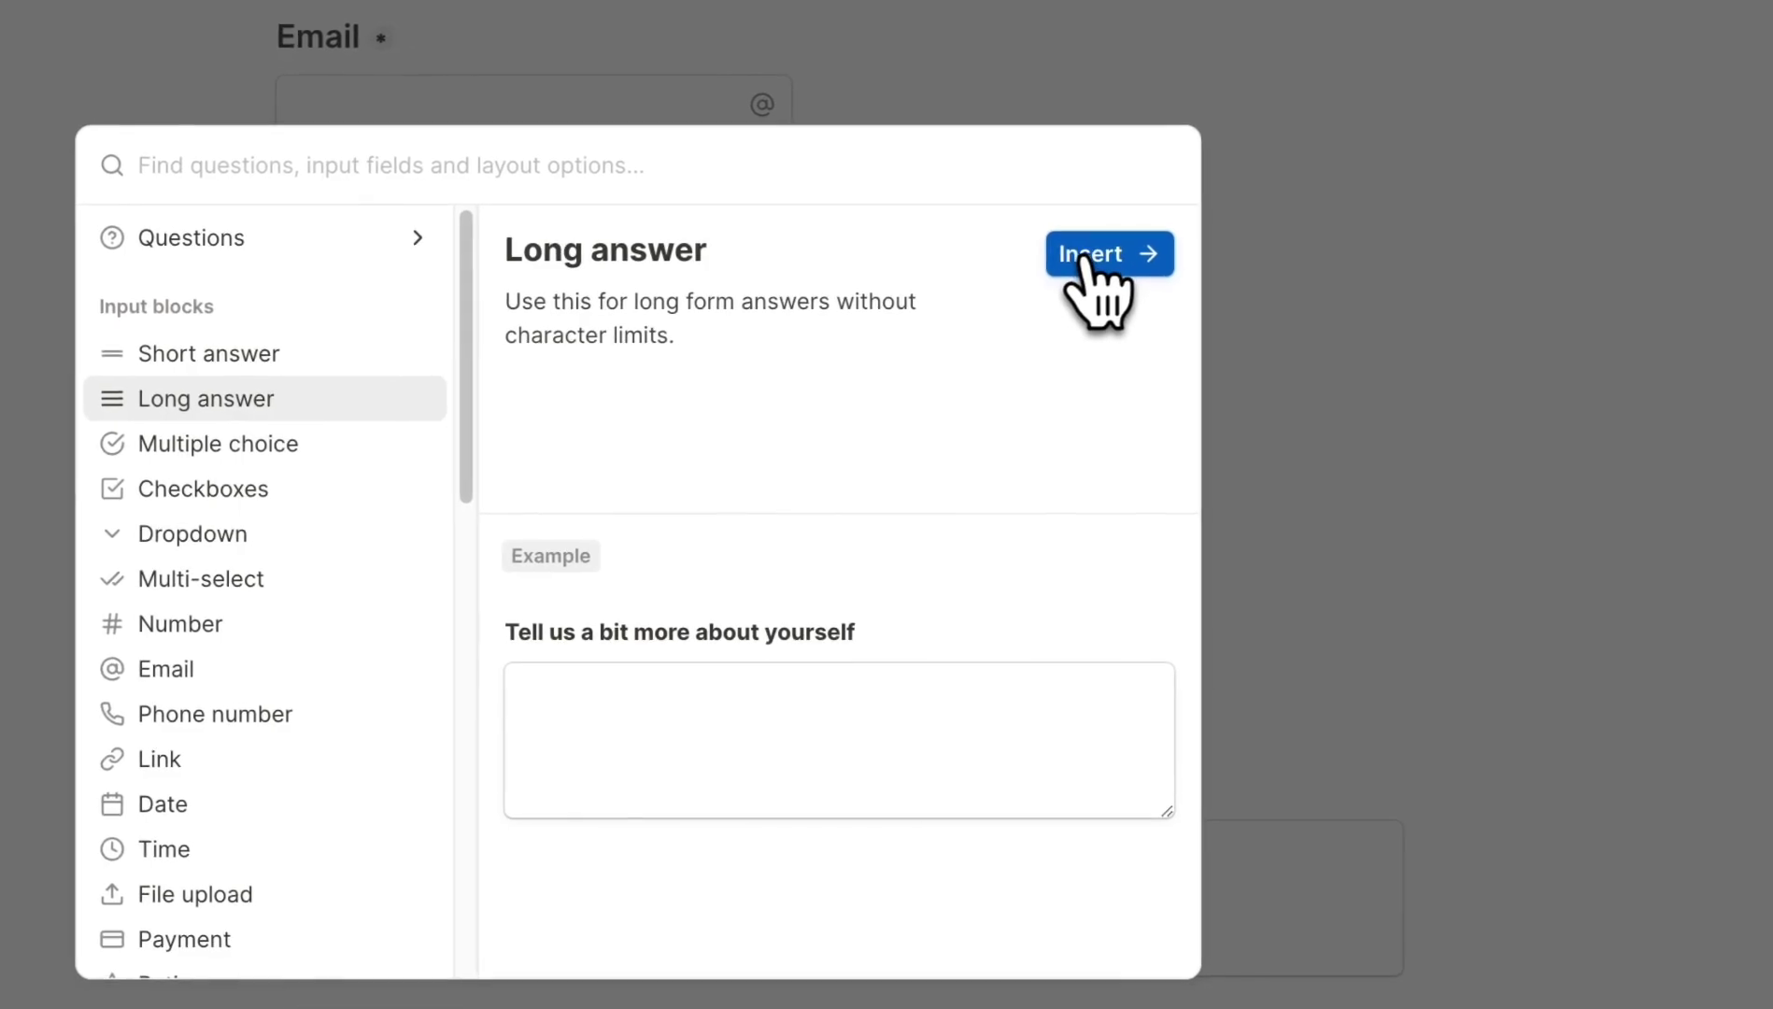
left_click(1086, 266)
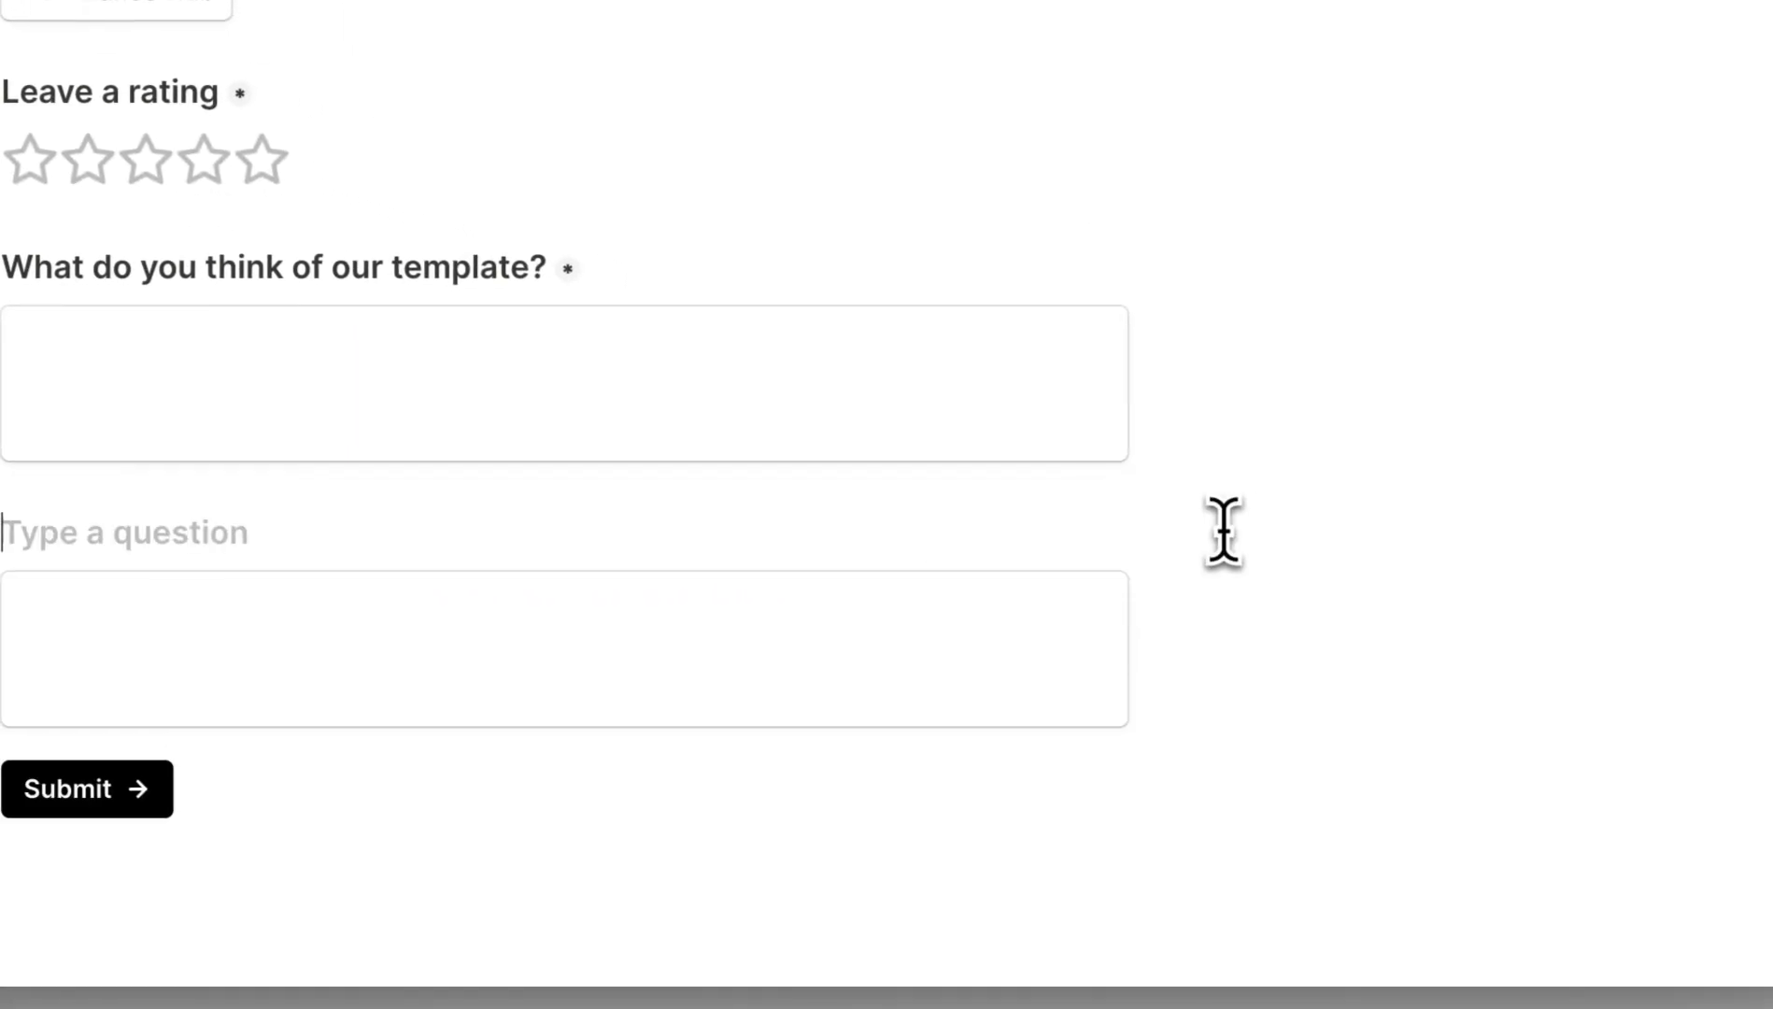
type("What")
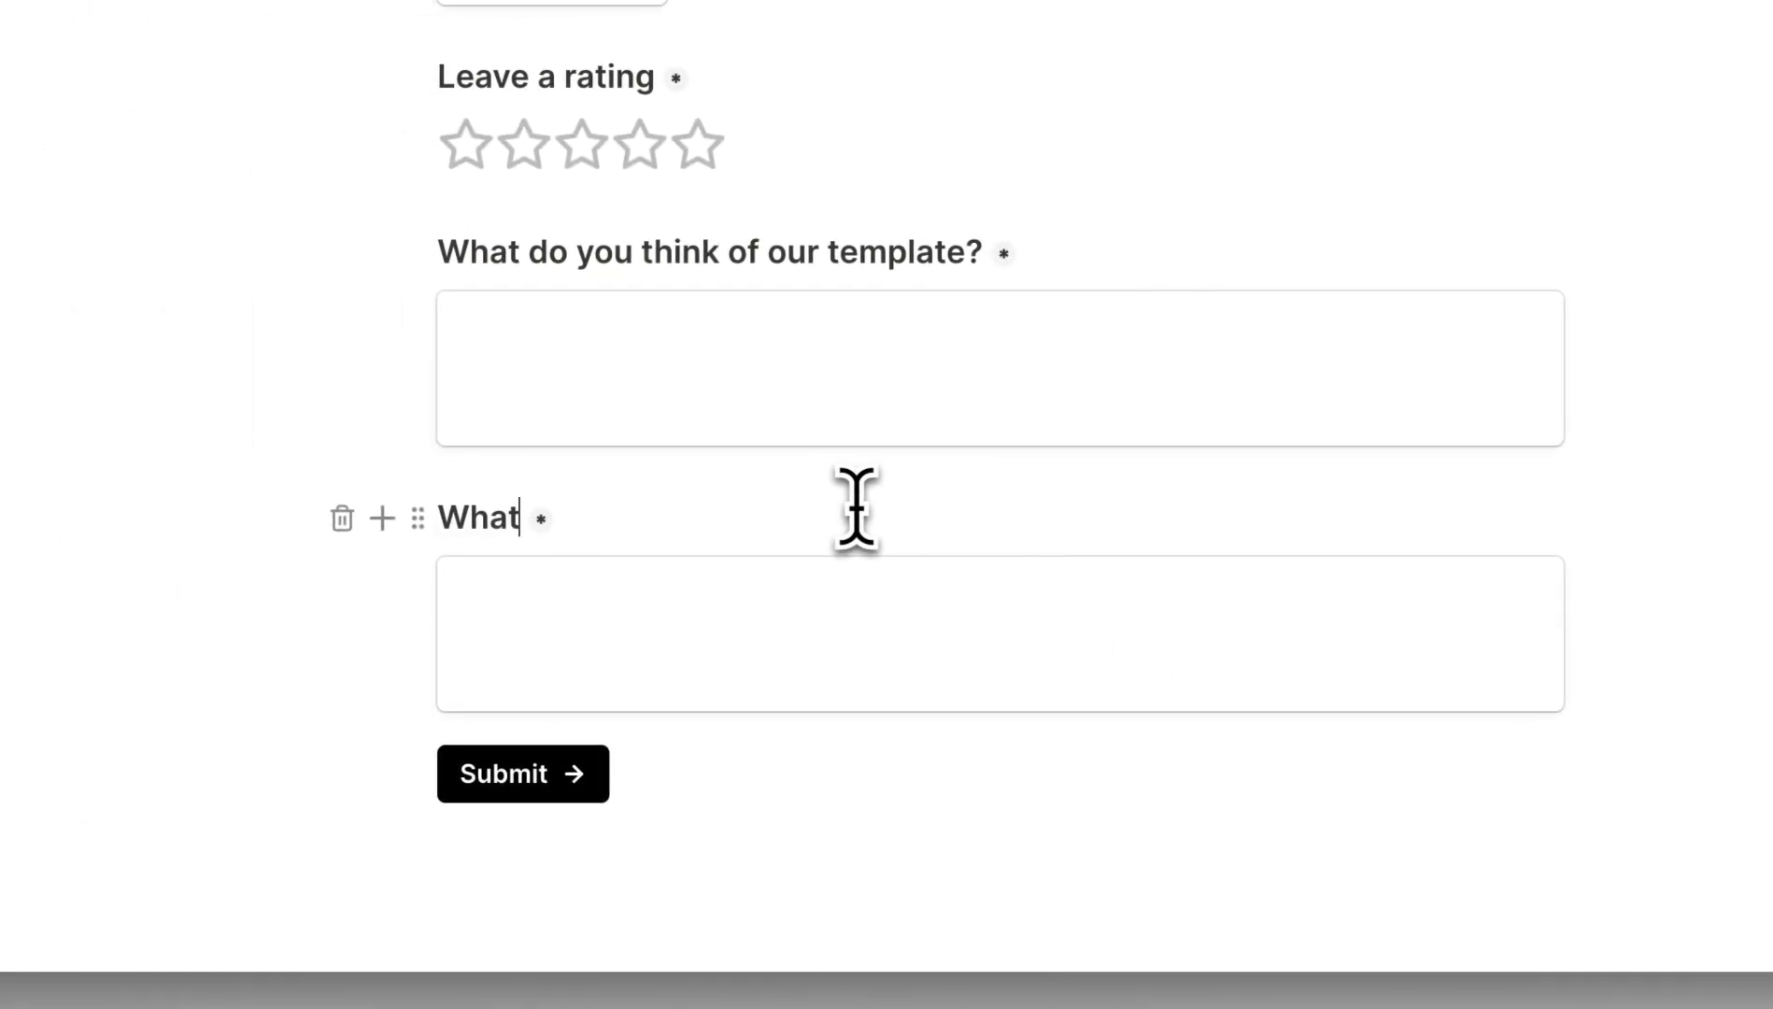
type(" improvements  would you like to be made?")
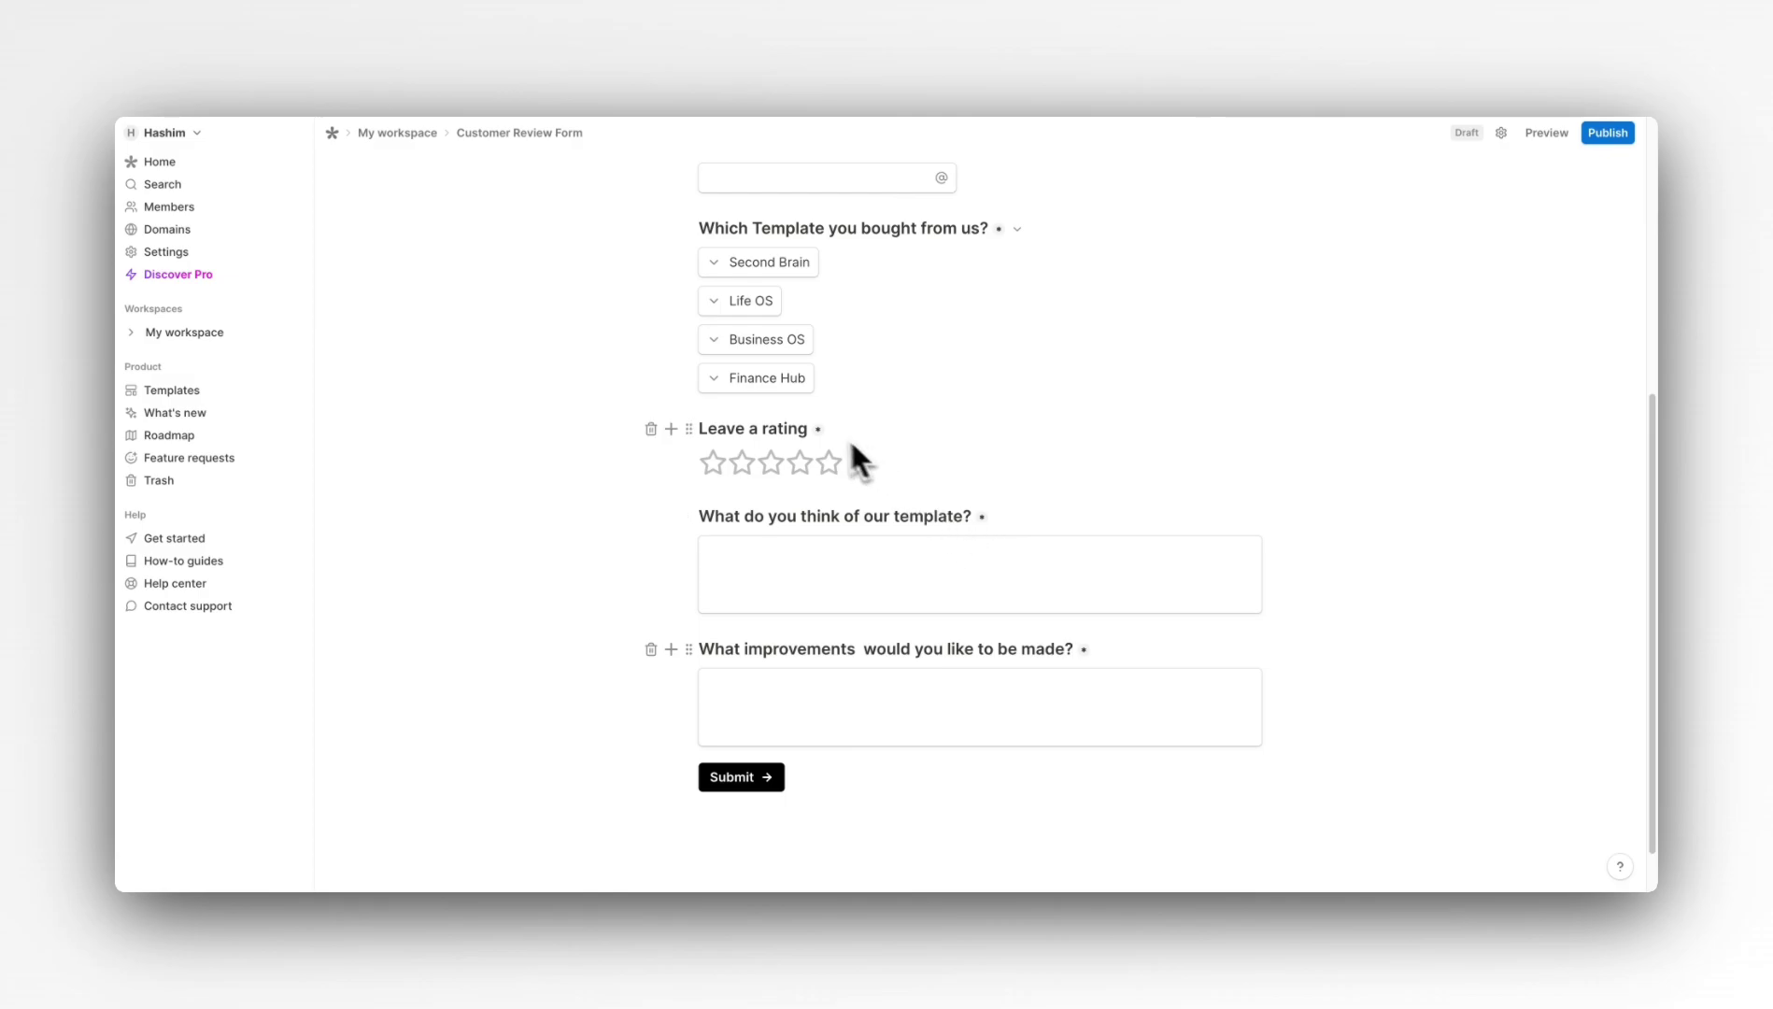
- Try the form's Light, Dark and Custom design themes, apply Dark, and close the design settings
scroll(800, 416, "up", 5)
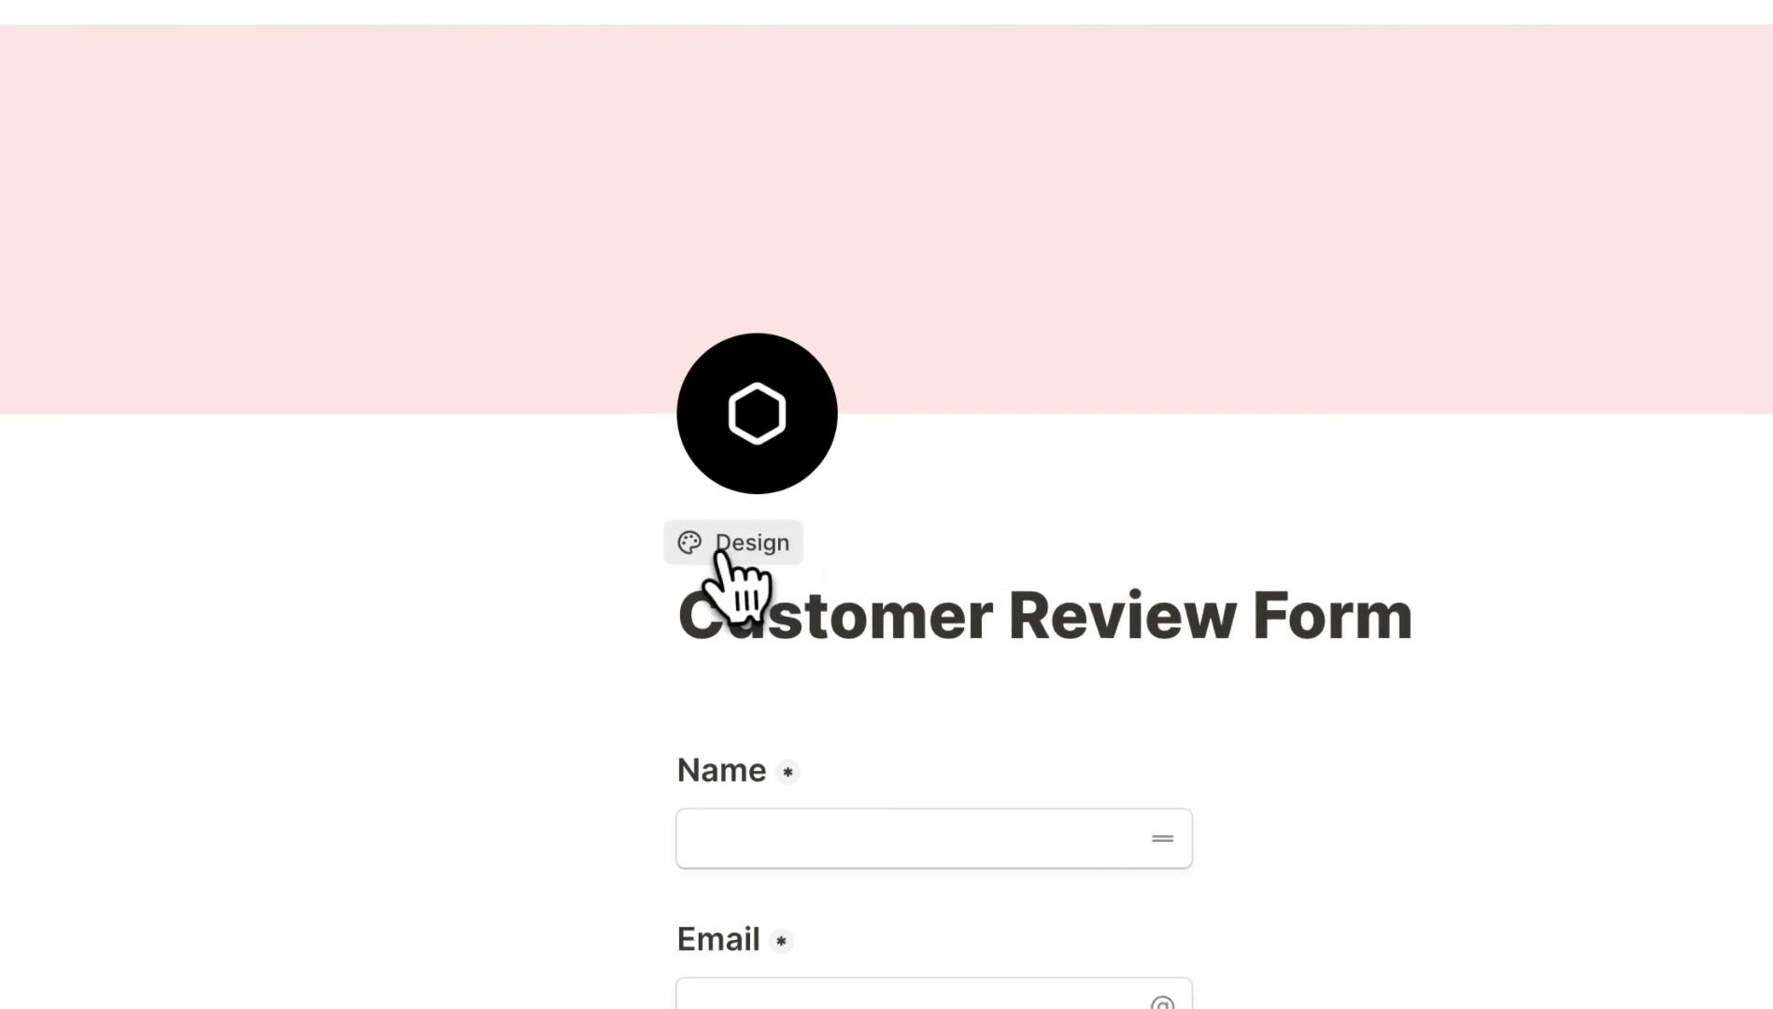
left_click(725, 547)
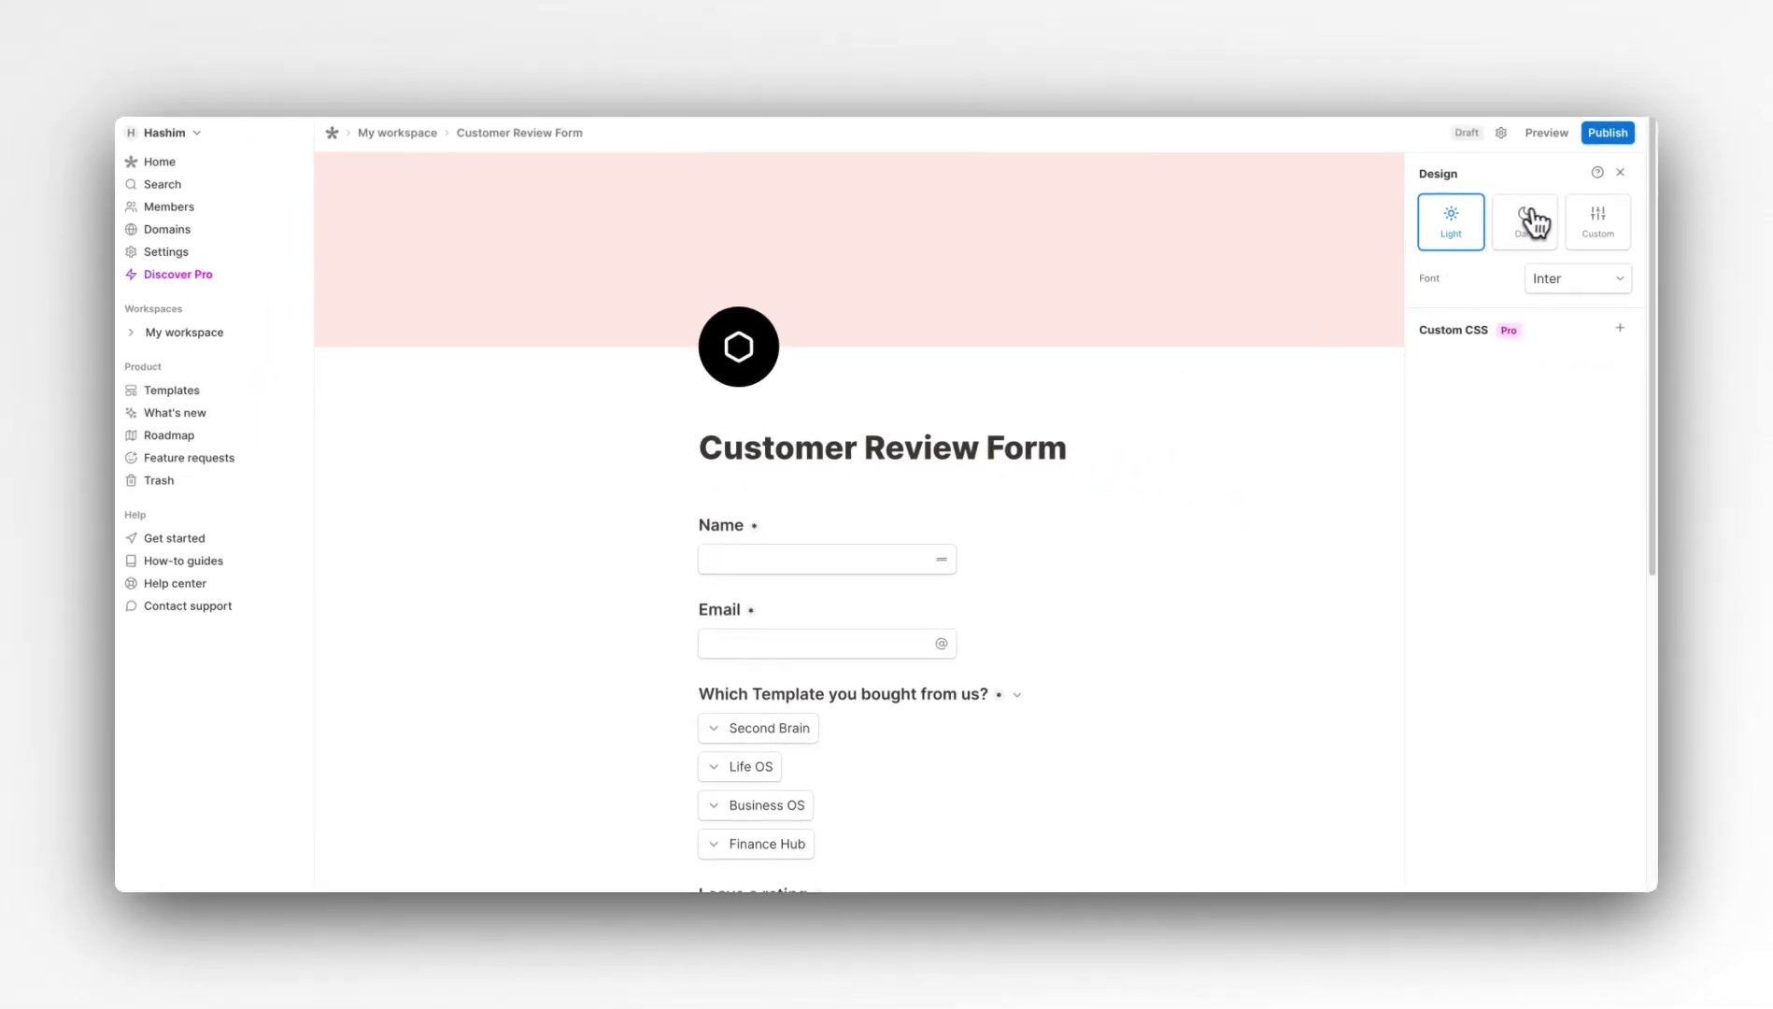
left_click(1561, 222)
left_click(1475, 236)
left_click(1613, 239)
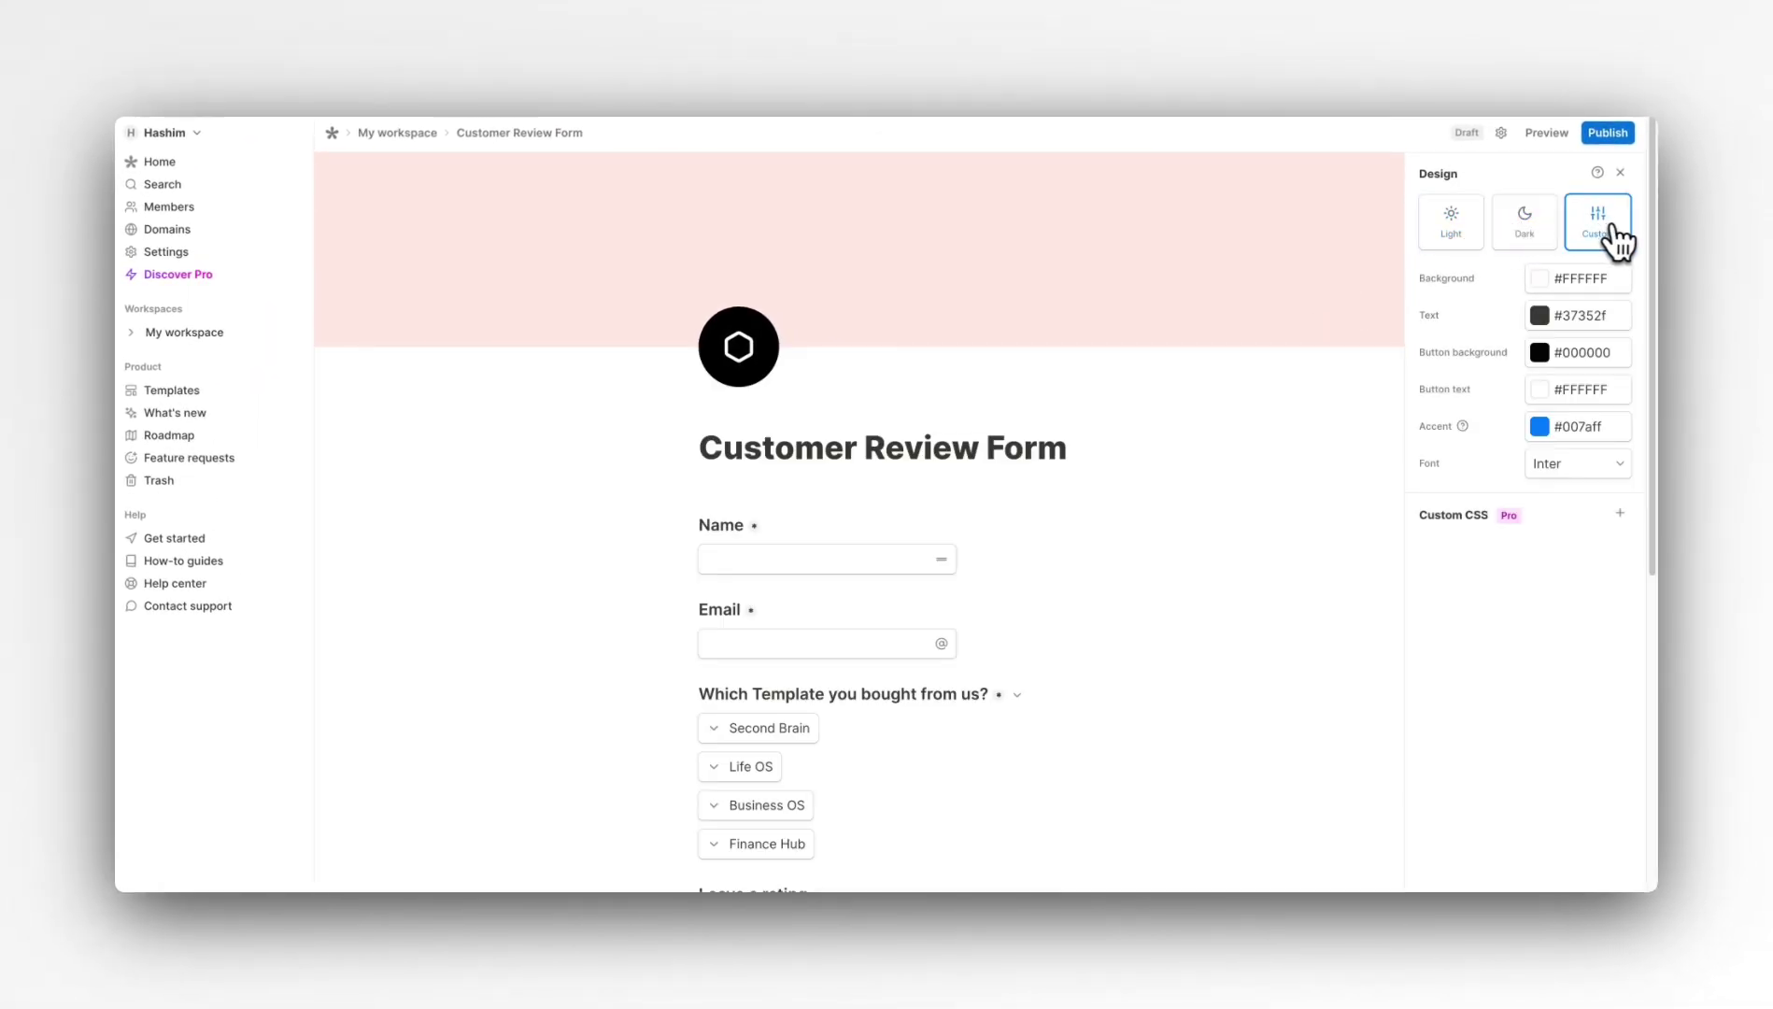
left_click(1514, 235)
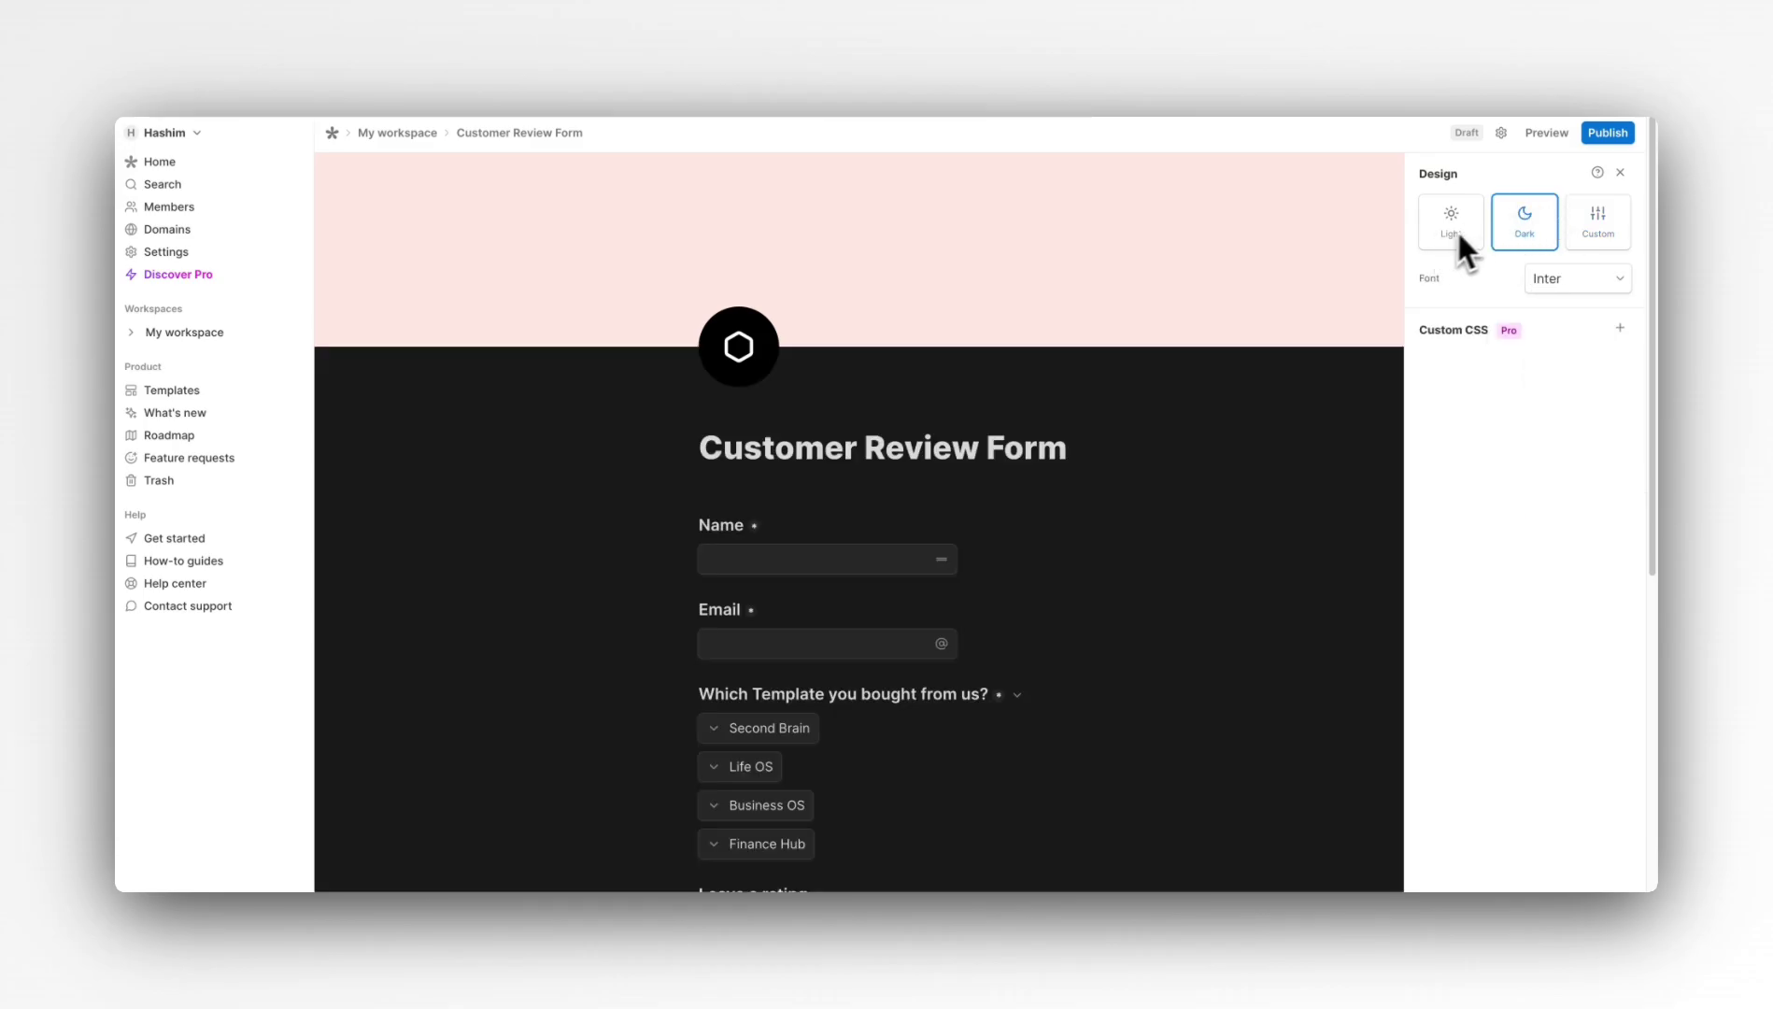
left_click(1620, 172)
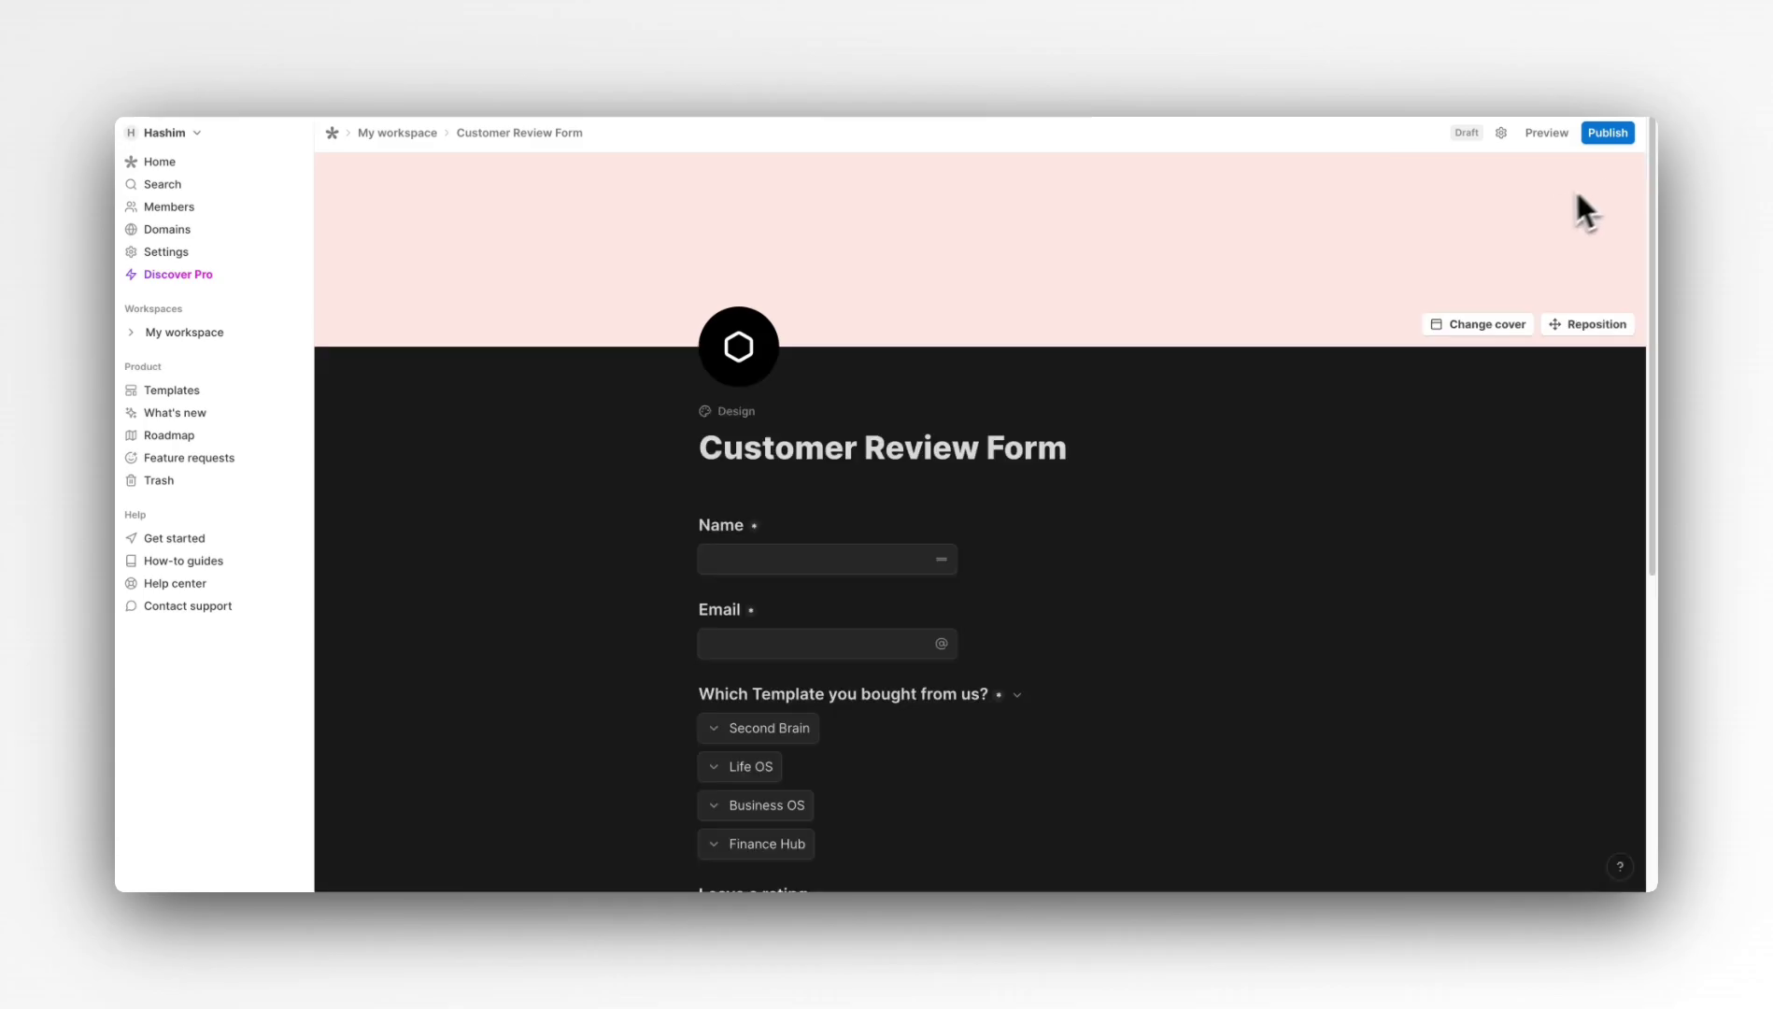
- Preview the Customer Review Form and check its name, email, template dropdown, rating and long answer fields
left_click(1547, 134)
scroll(744, 349, "down", 2)
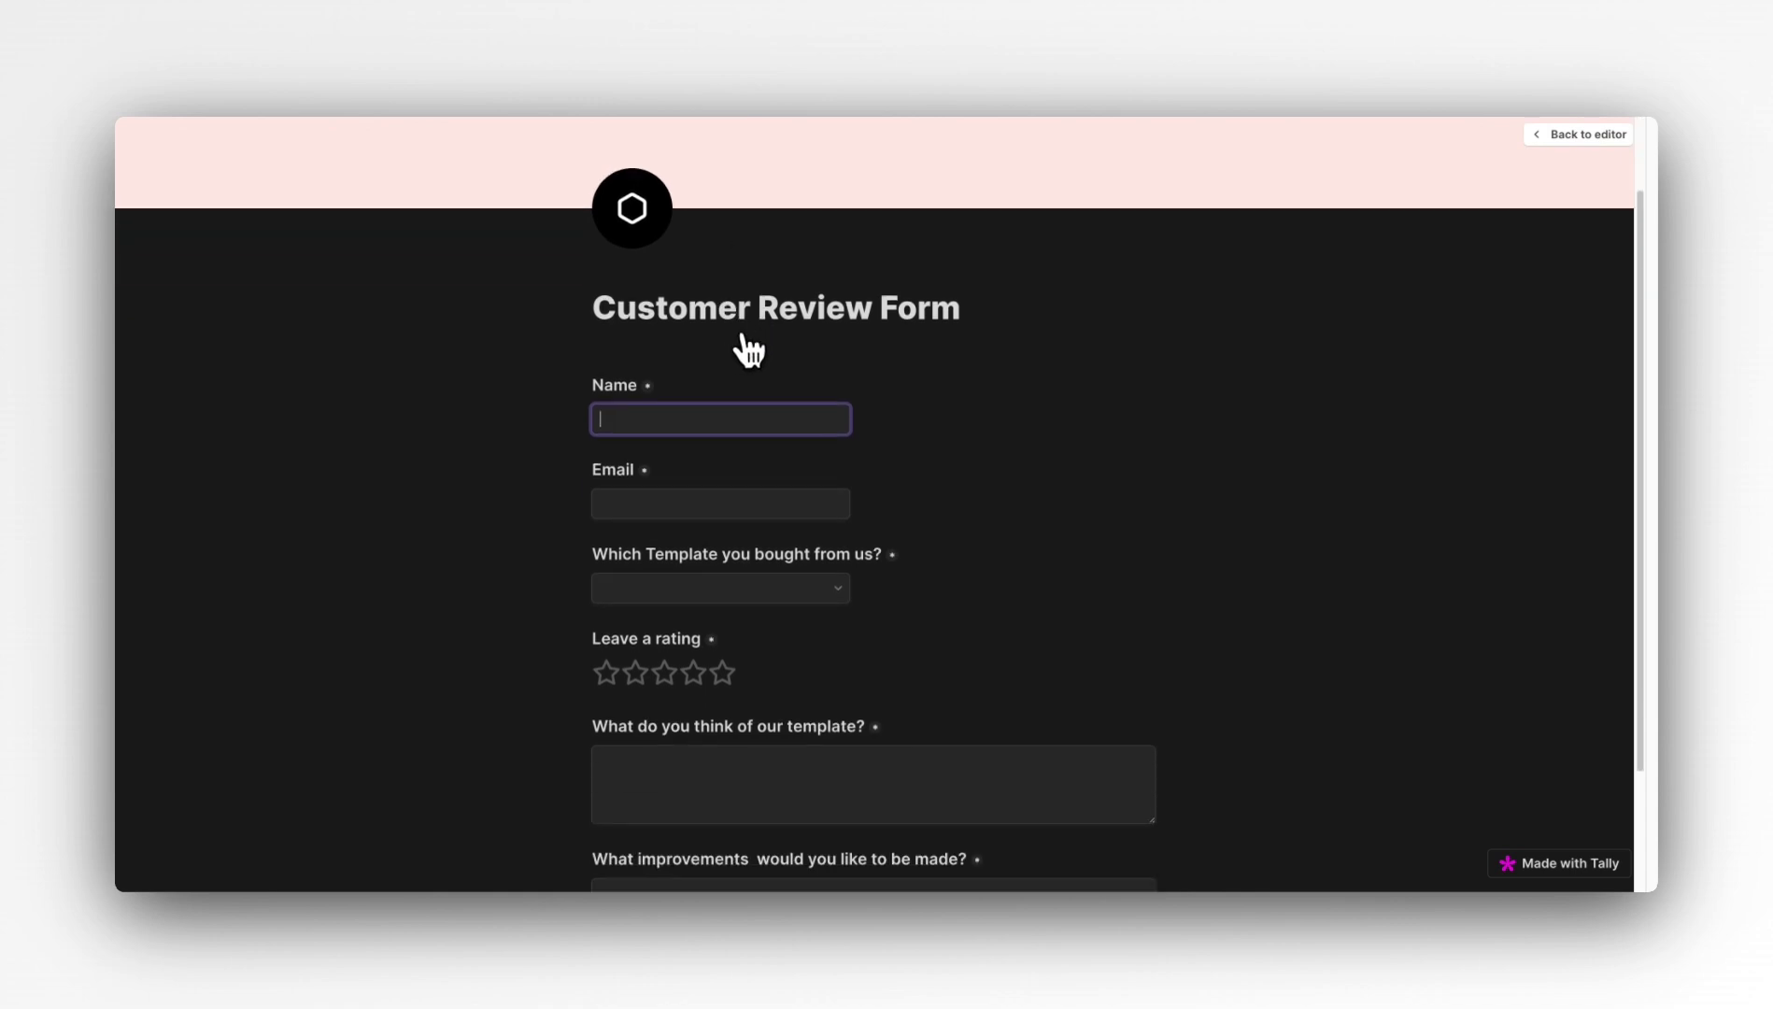
scroll(710, 392, "down", 1)
left_click(654, 391)
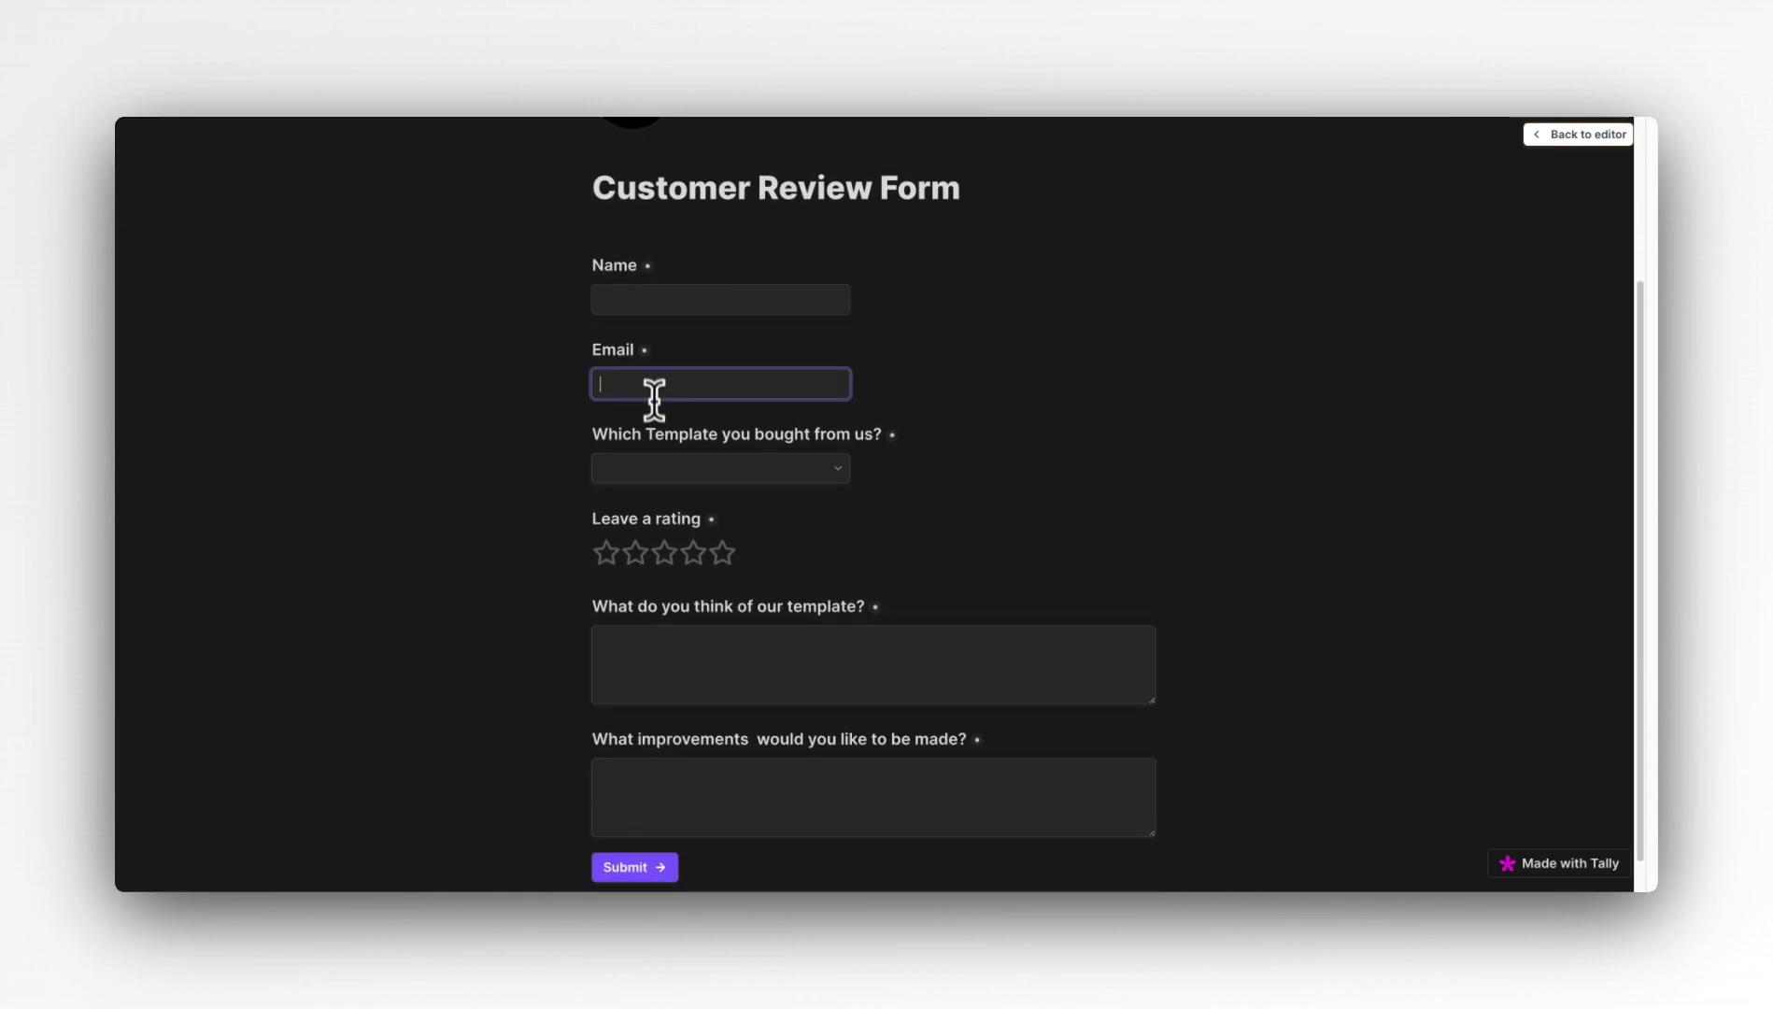
left_click(667, 472)
left_click(1088, 514)
left_click(732, 642)
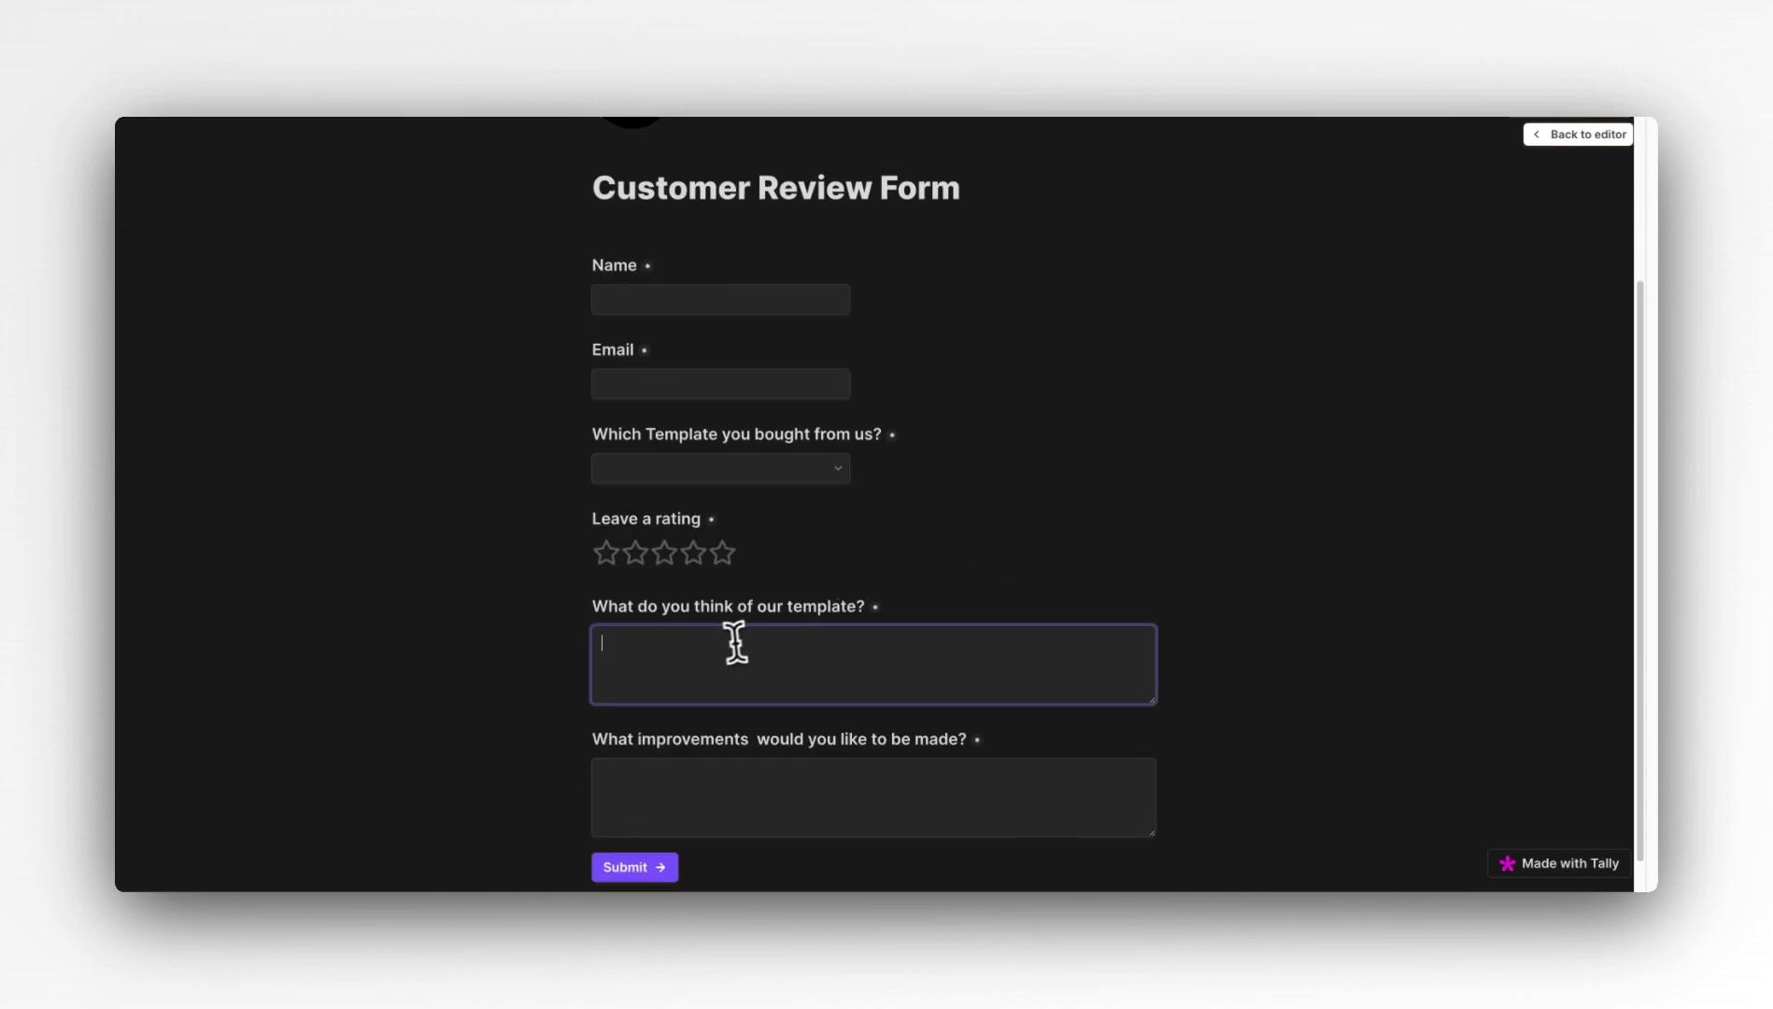
scroll(701, 669, "down", 1)
left_click(694, 750)
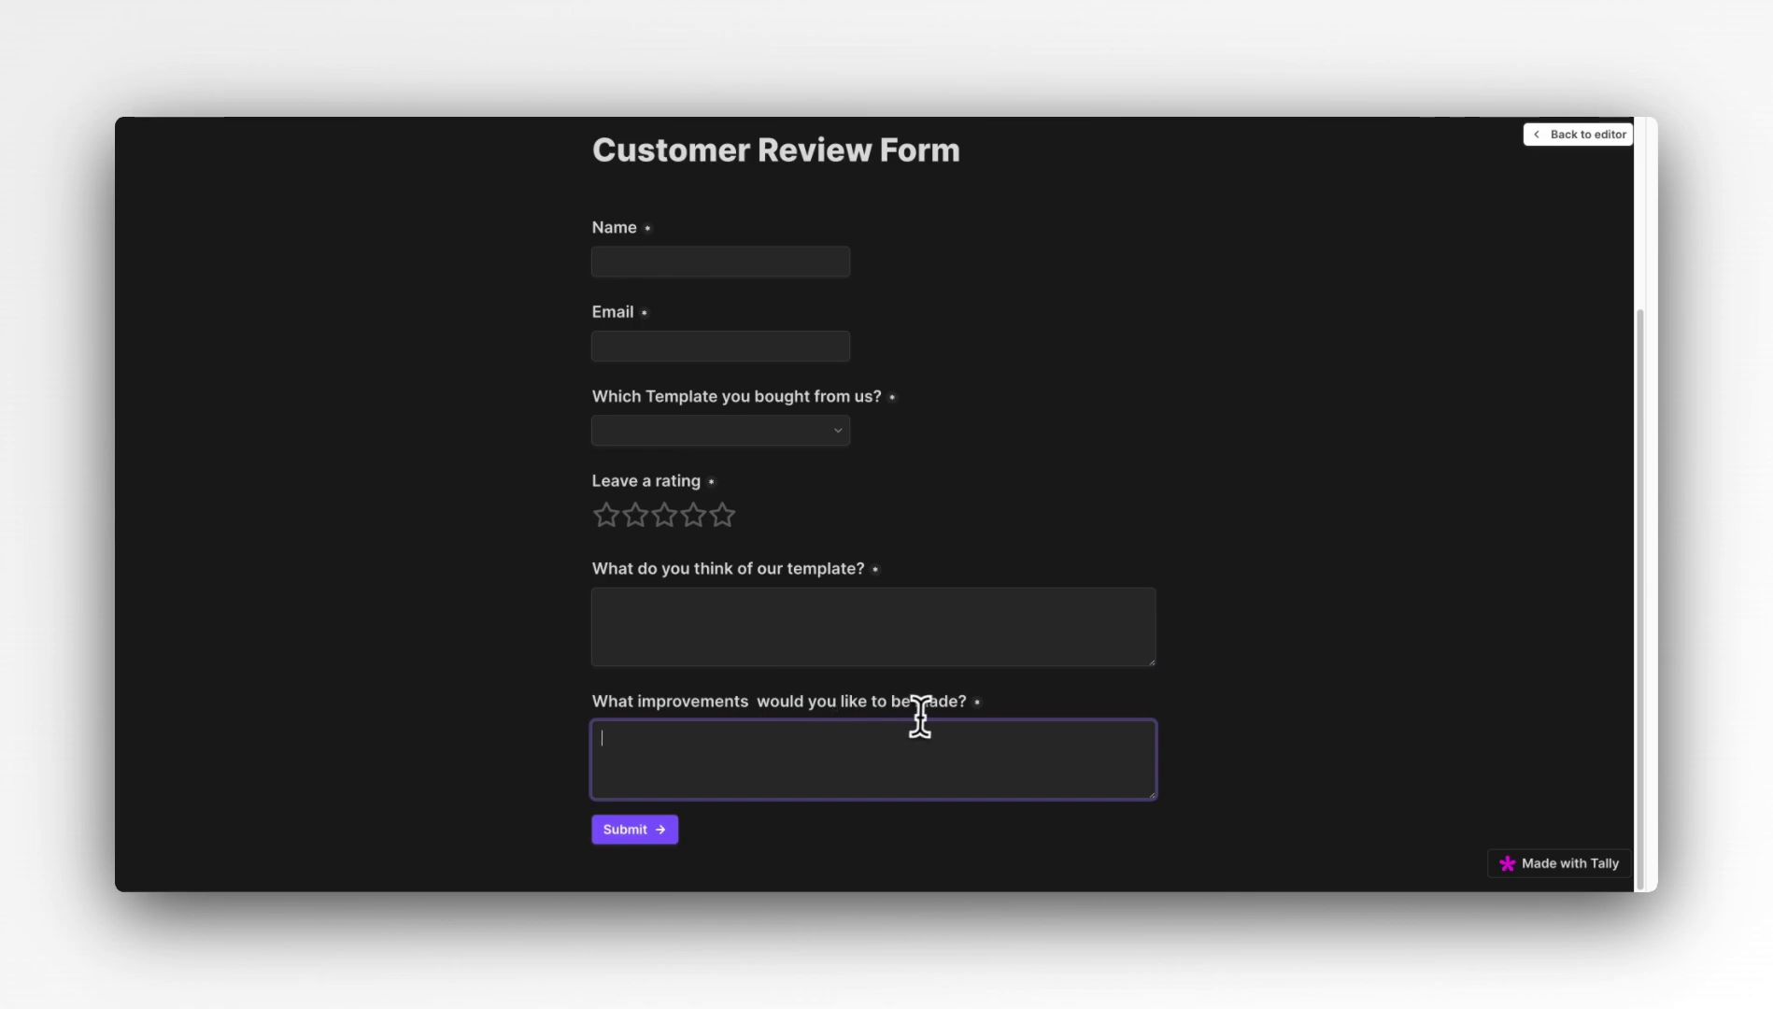
scroll(976, 584, "up", 1)
scroll(851, 550, "down", 1)
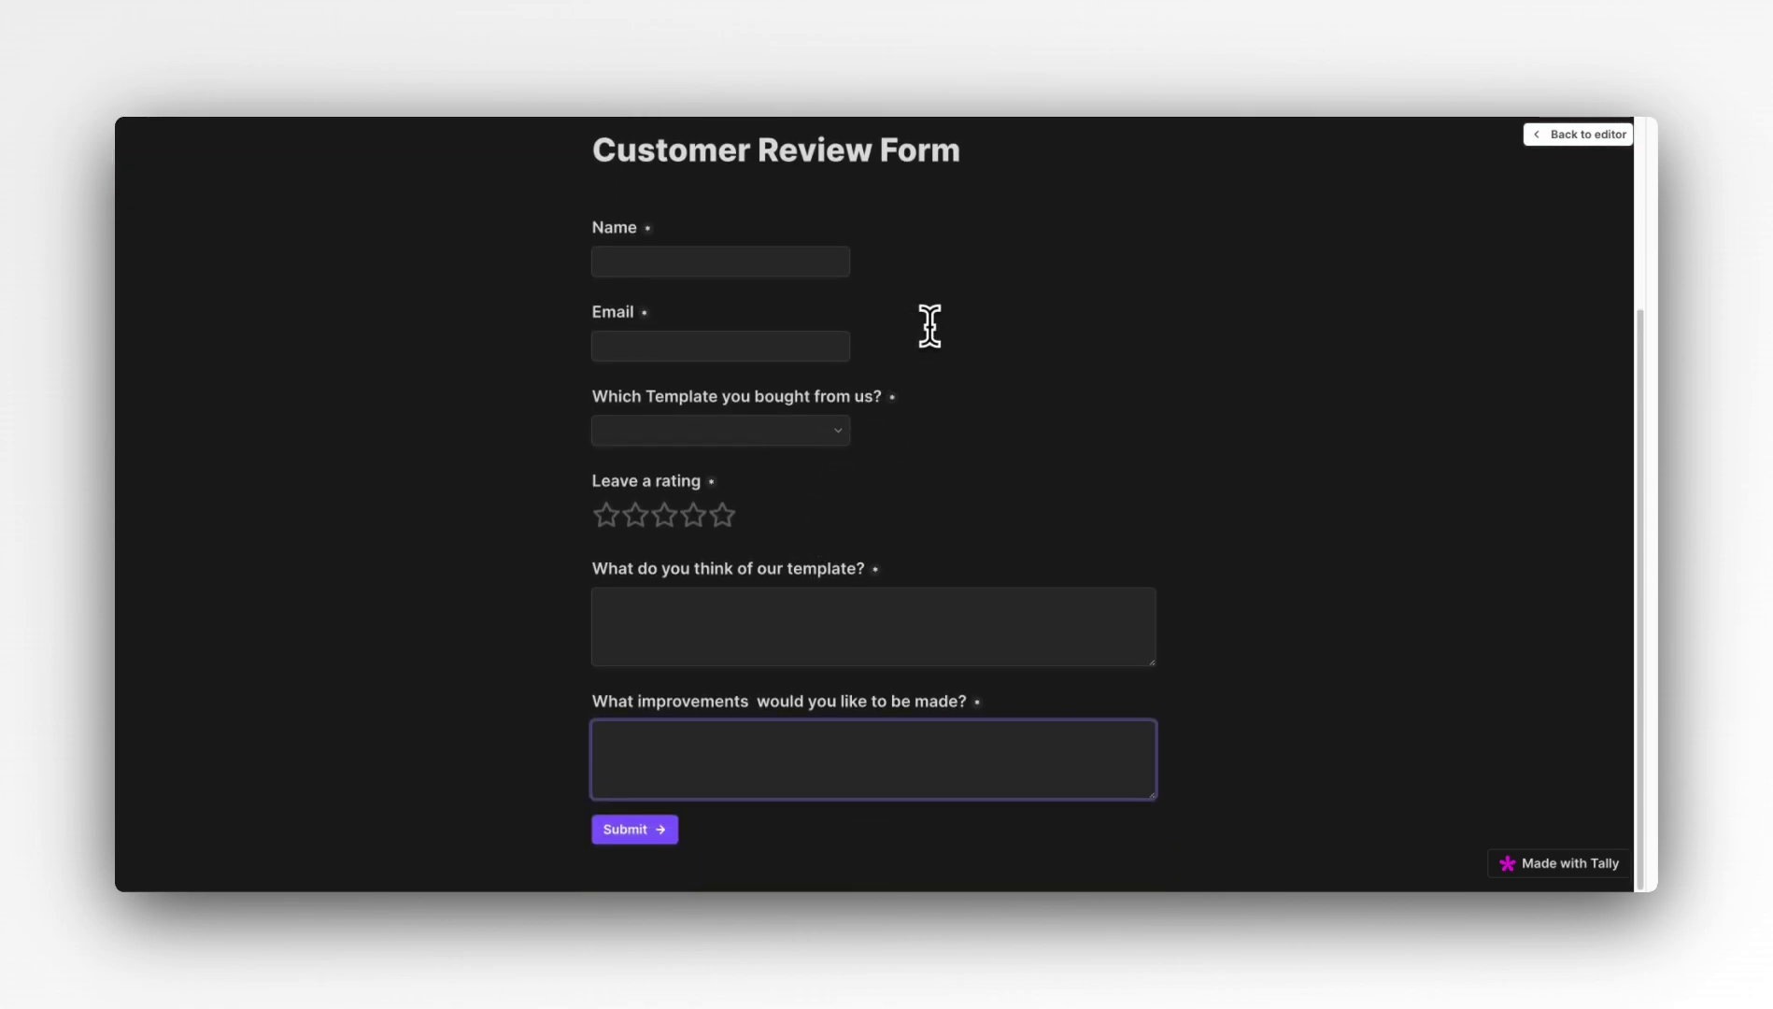
- Leave the preview, publish the Customer Review Form and copy its share link
left_click(1578, 134)
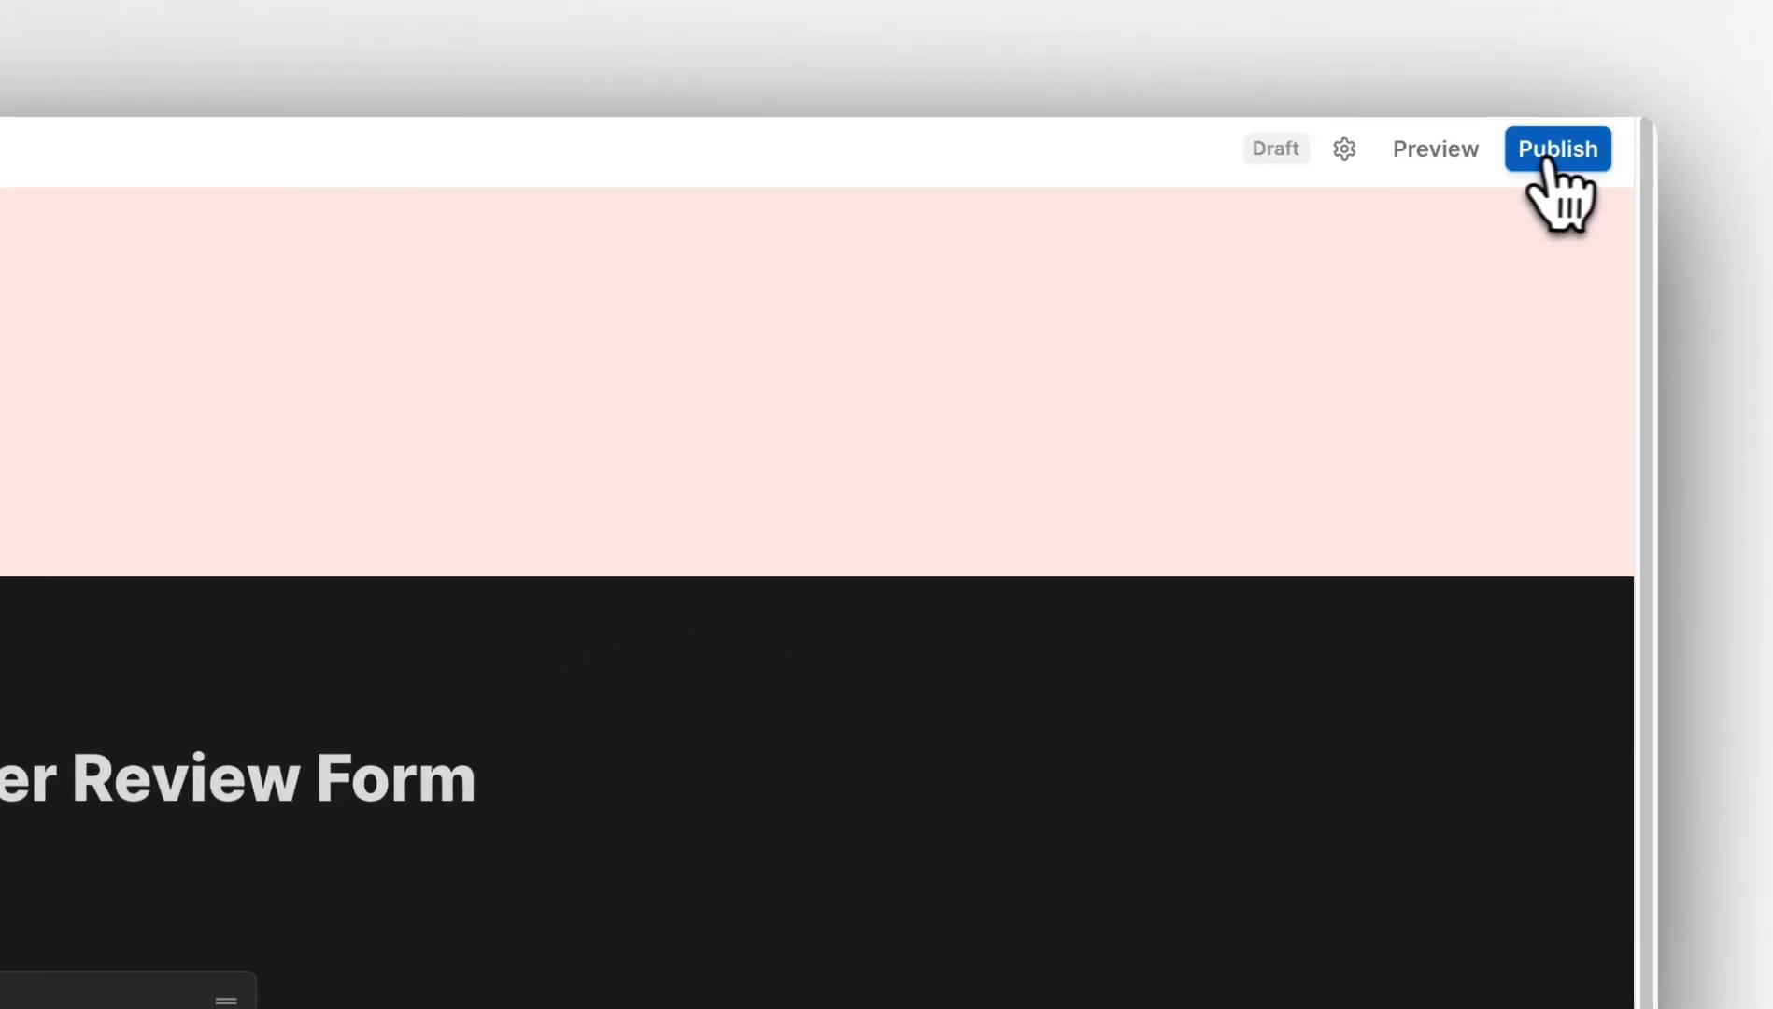
left_click(1552, 154)
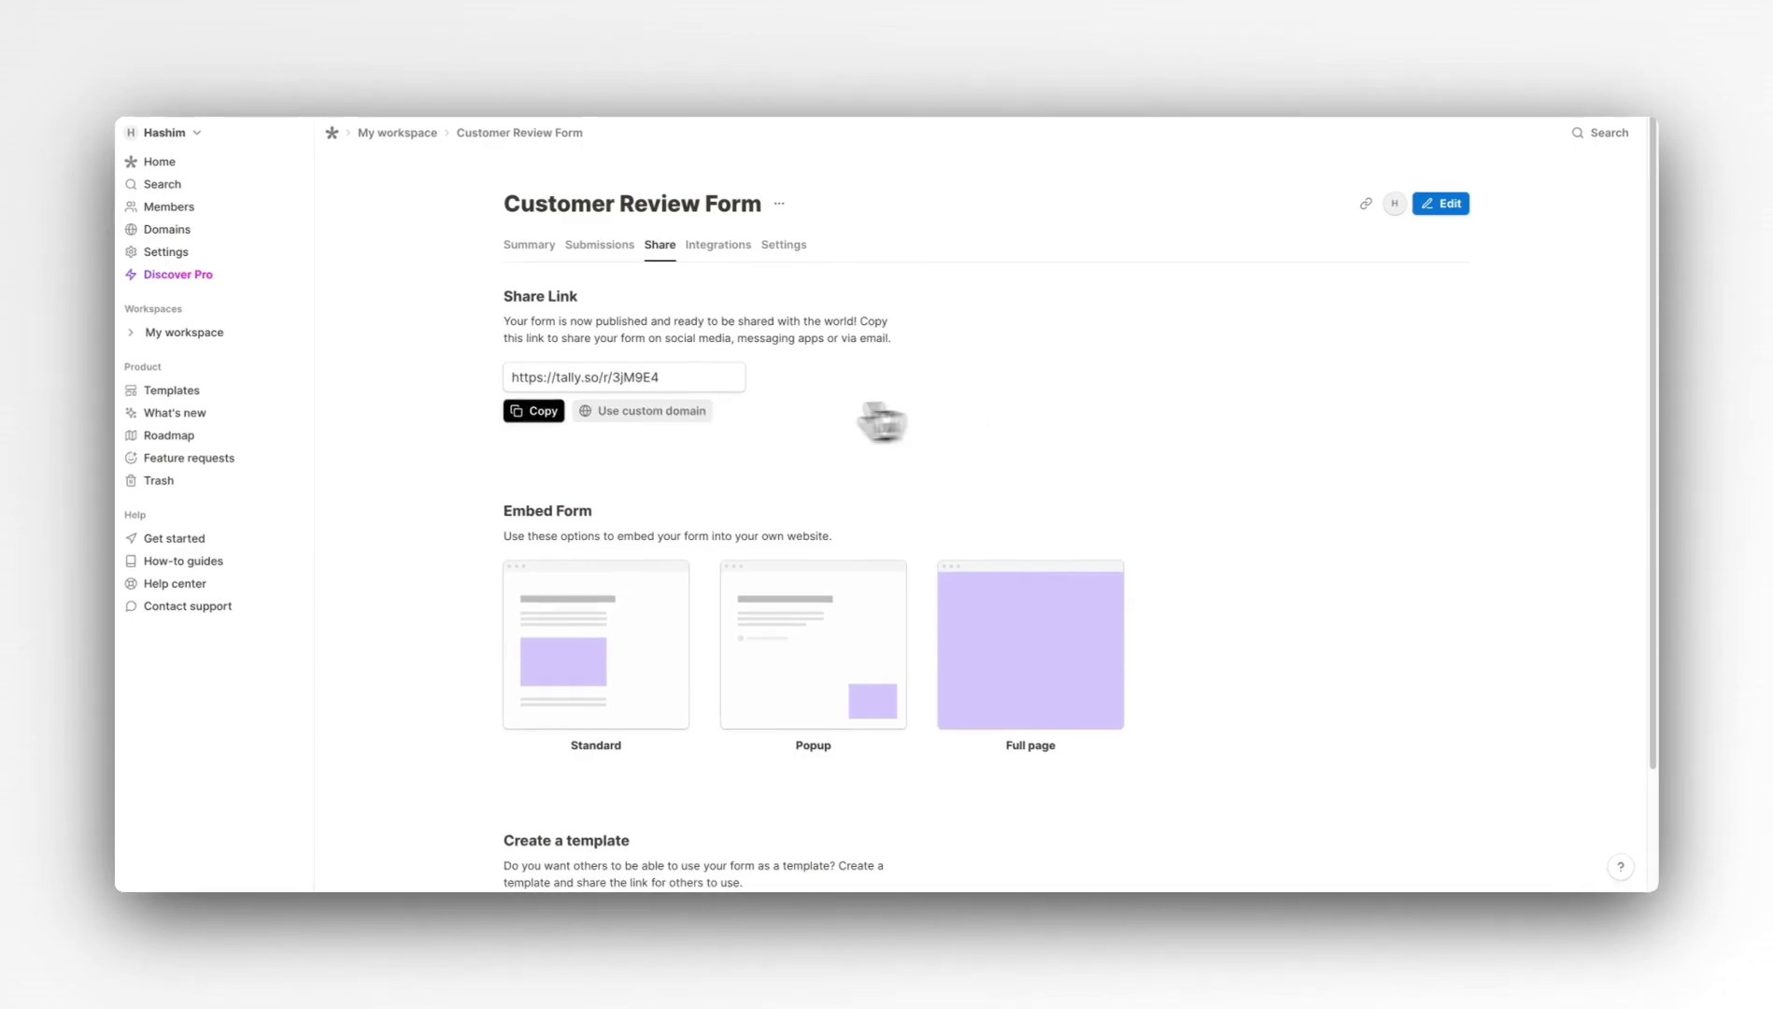
left_click(535, 411)
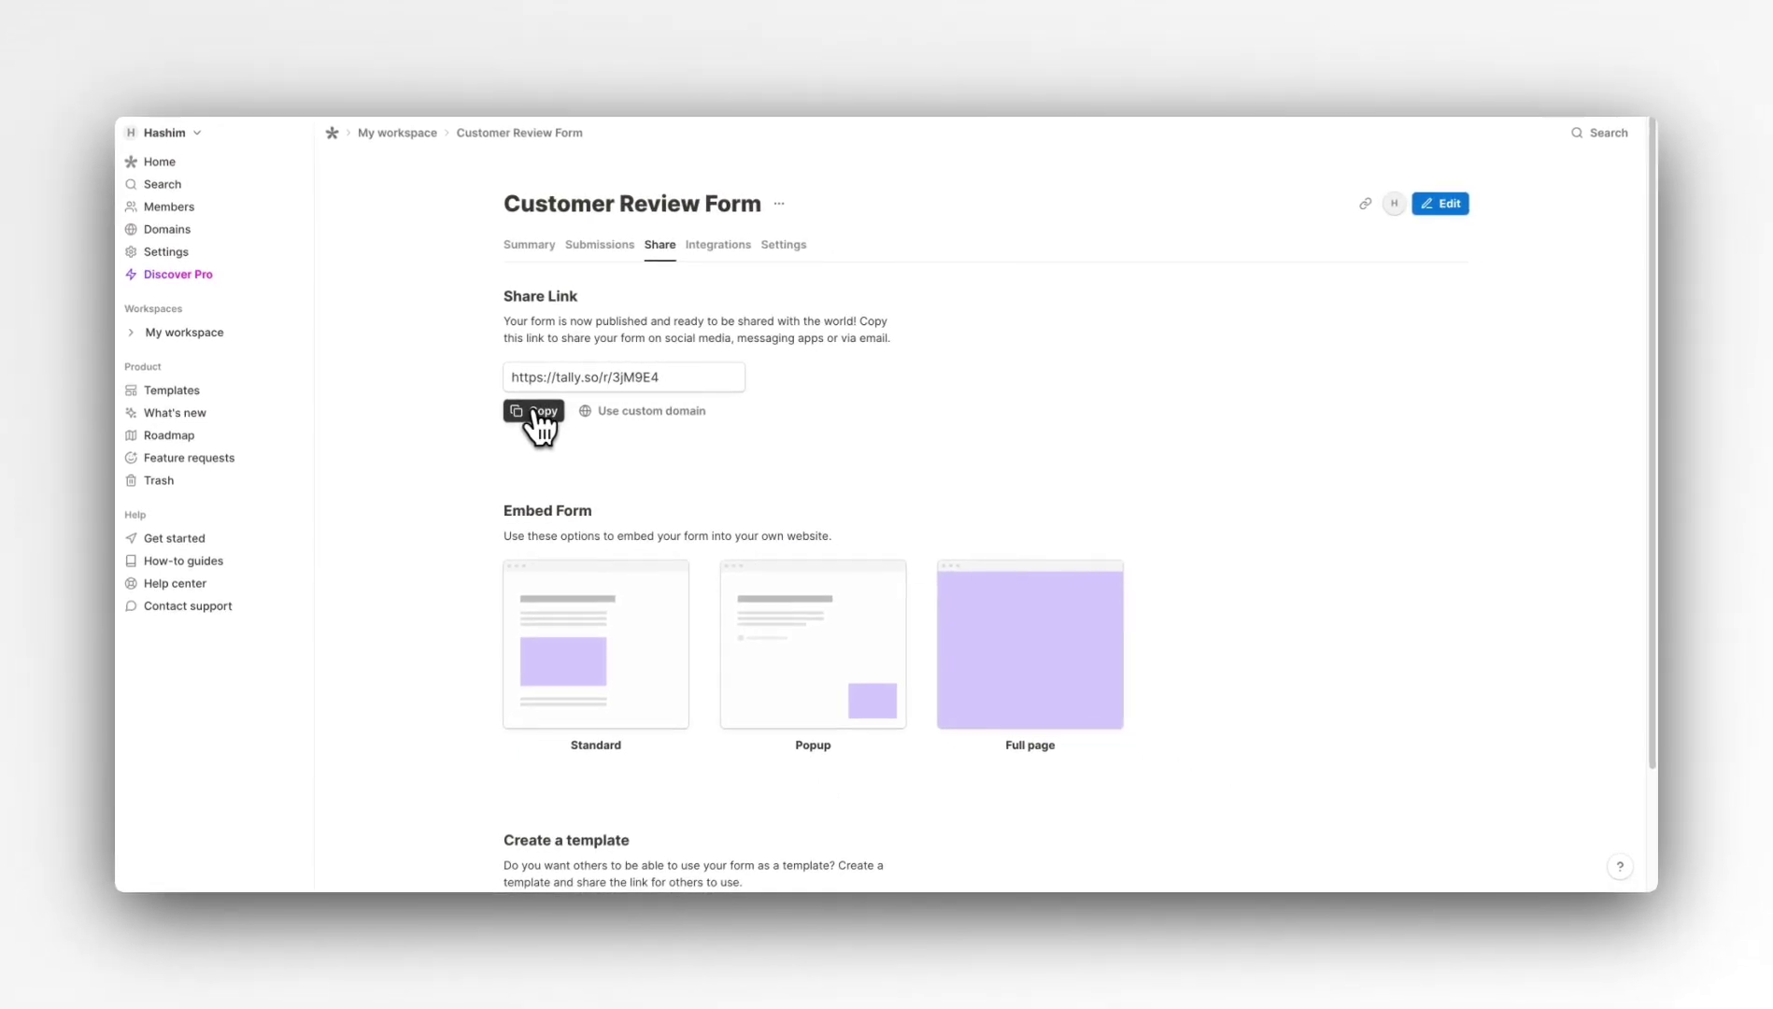
- Open the copied form link in a new browser tab and try the published form's name and email fields
left_click(485, 71)
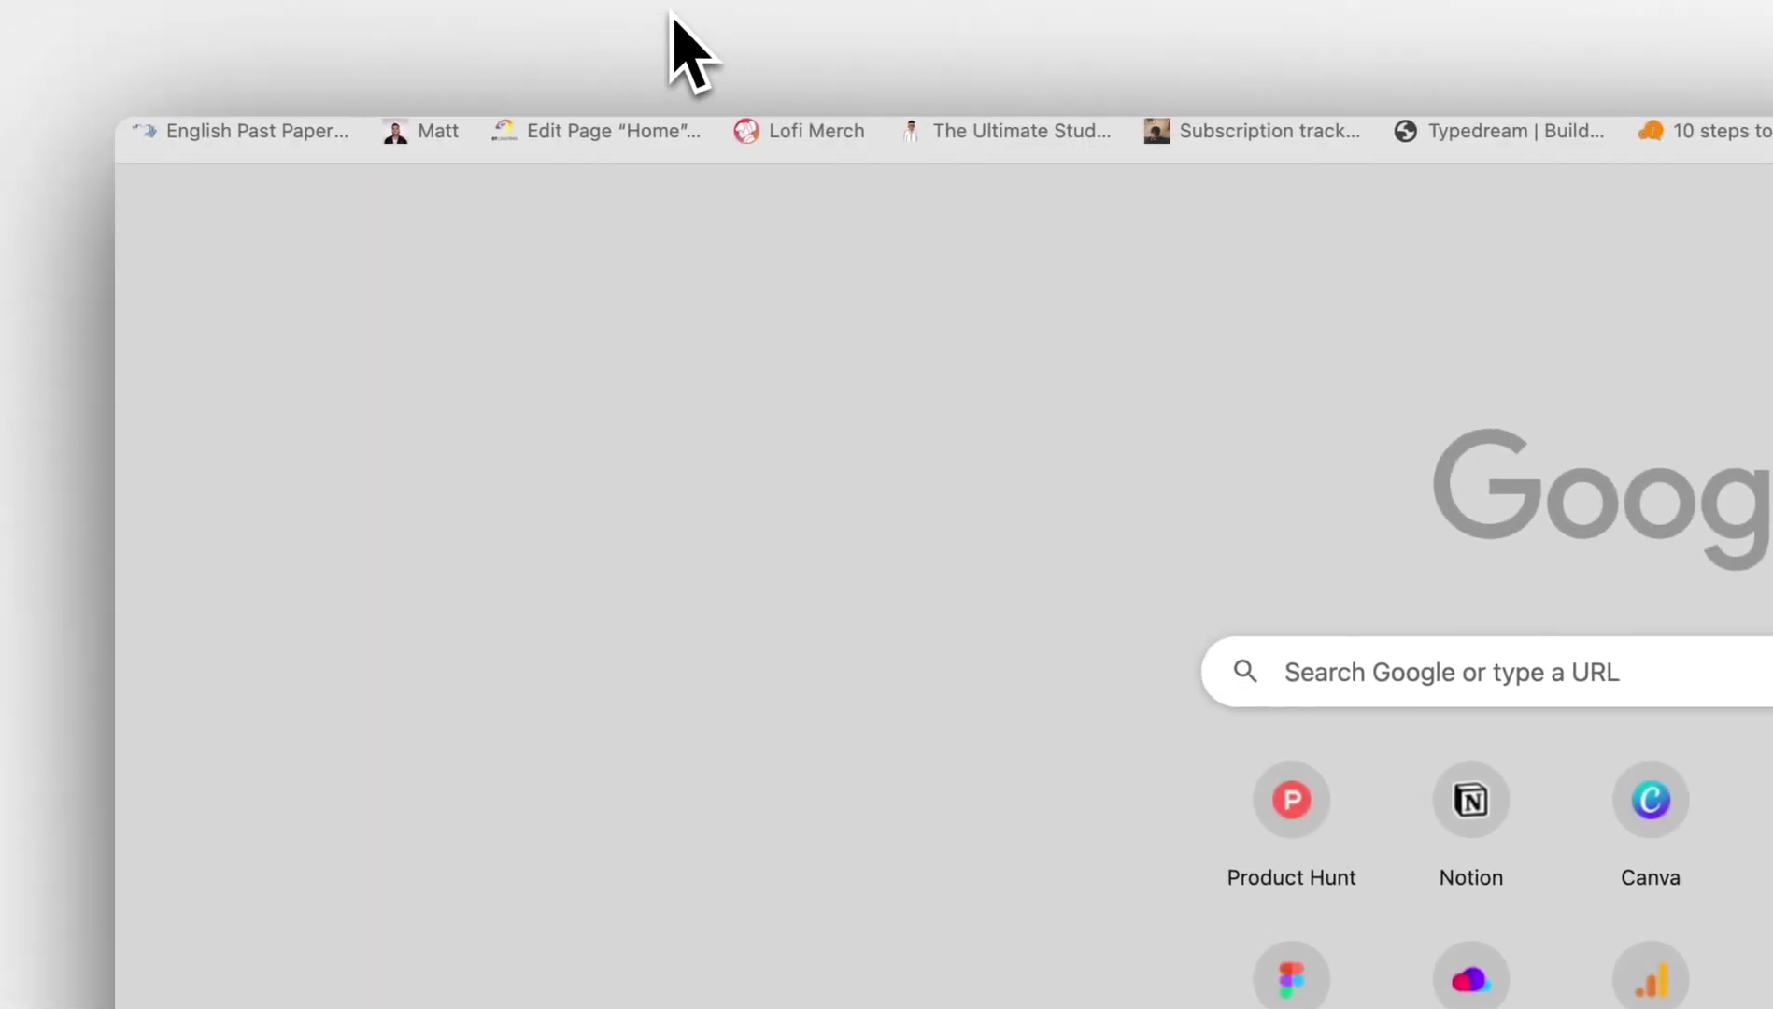
key("super+v")
key("Return")
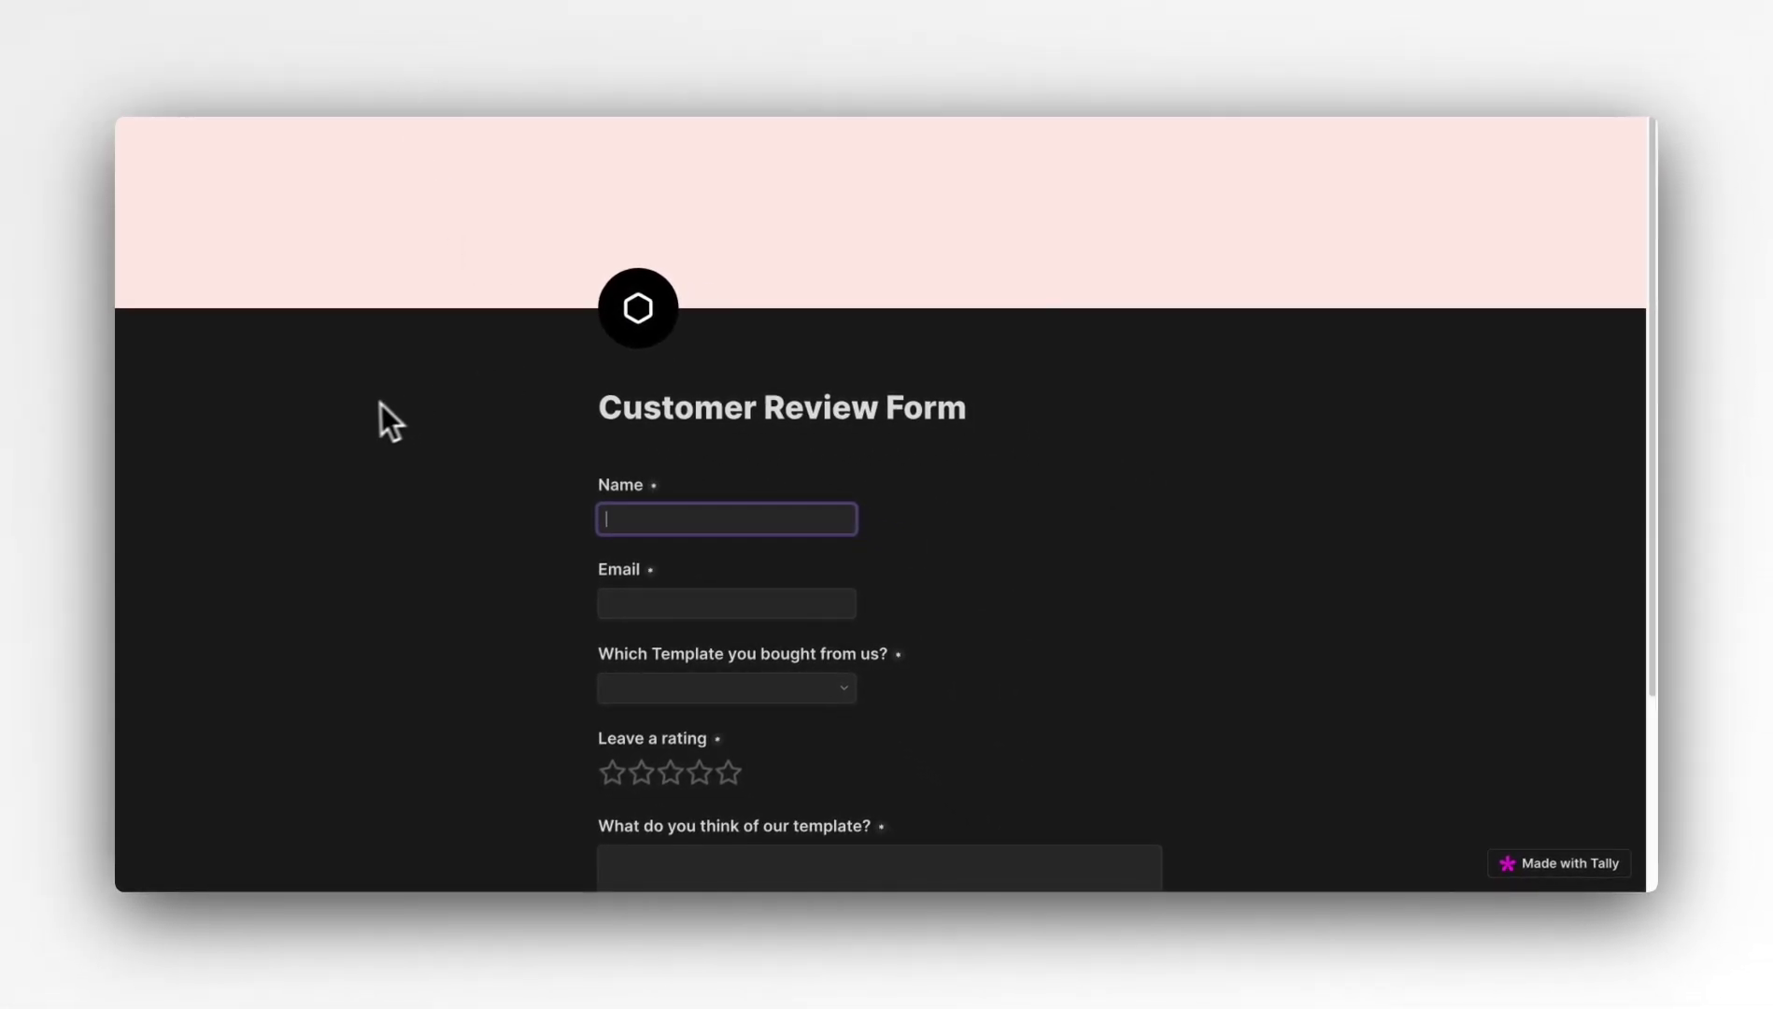
scroll(366, 422, "down", 5)
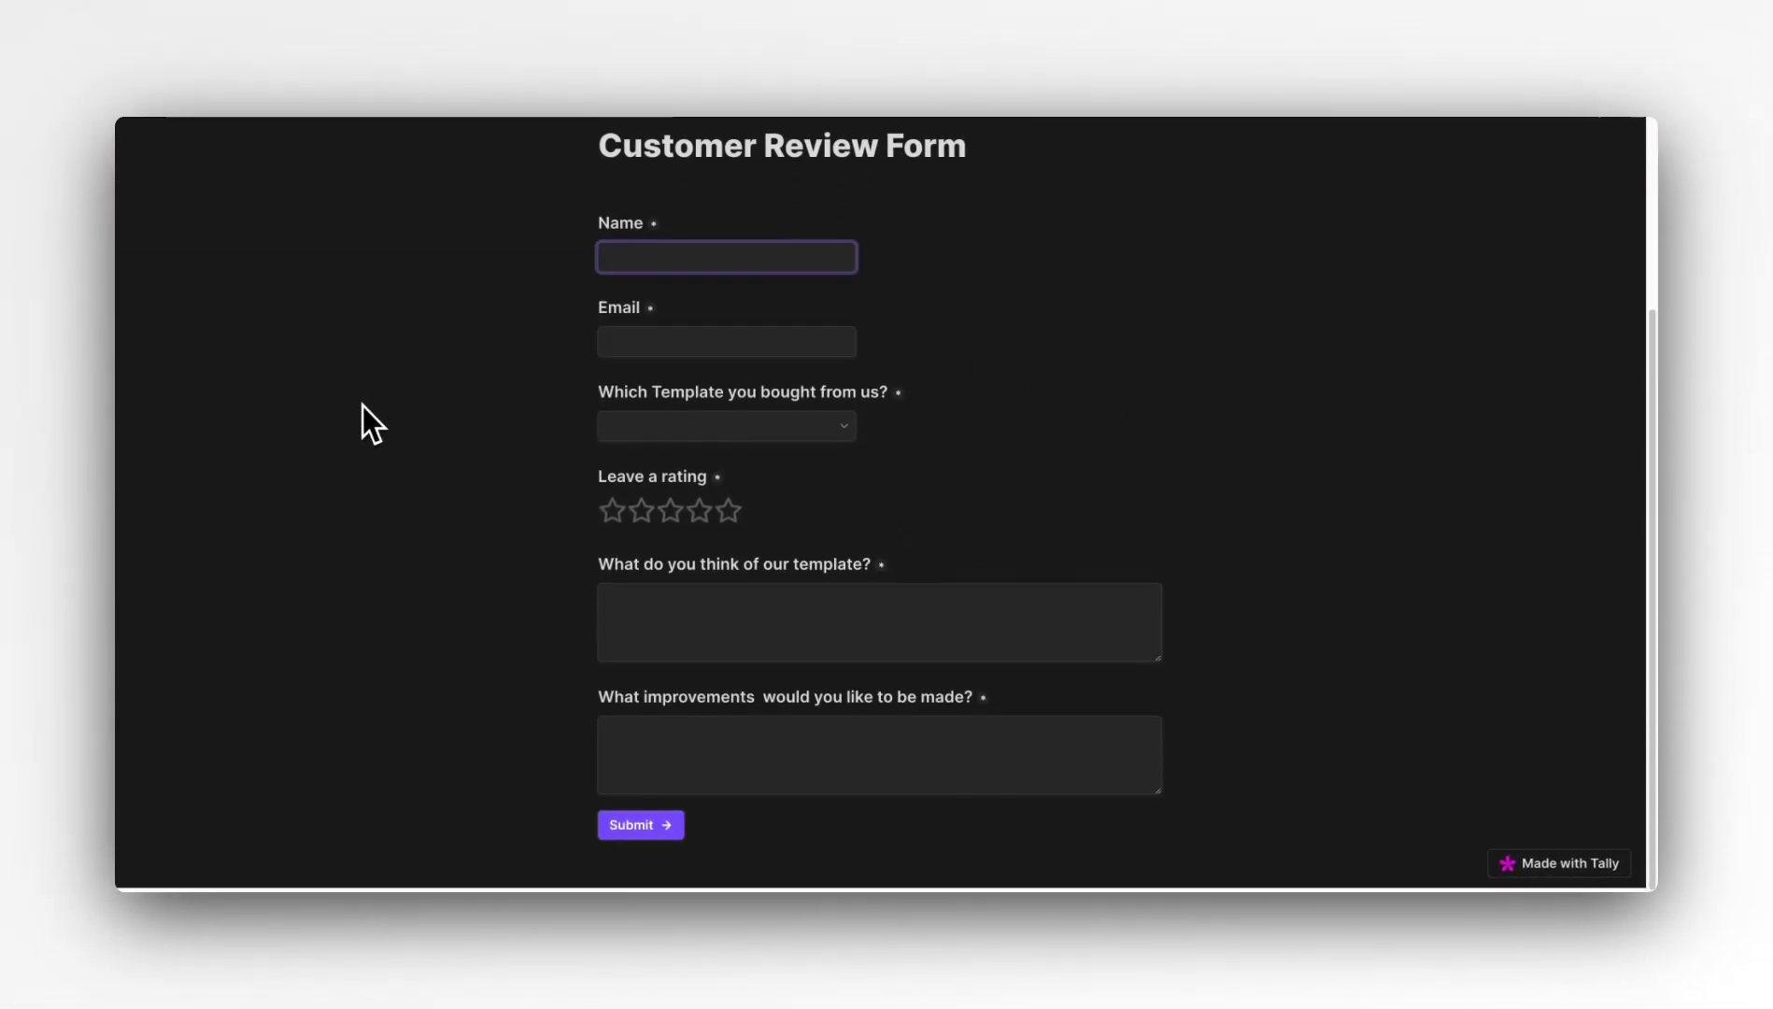
scroll(402, 406, "up", 5)
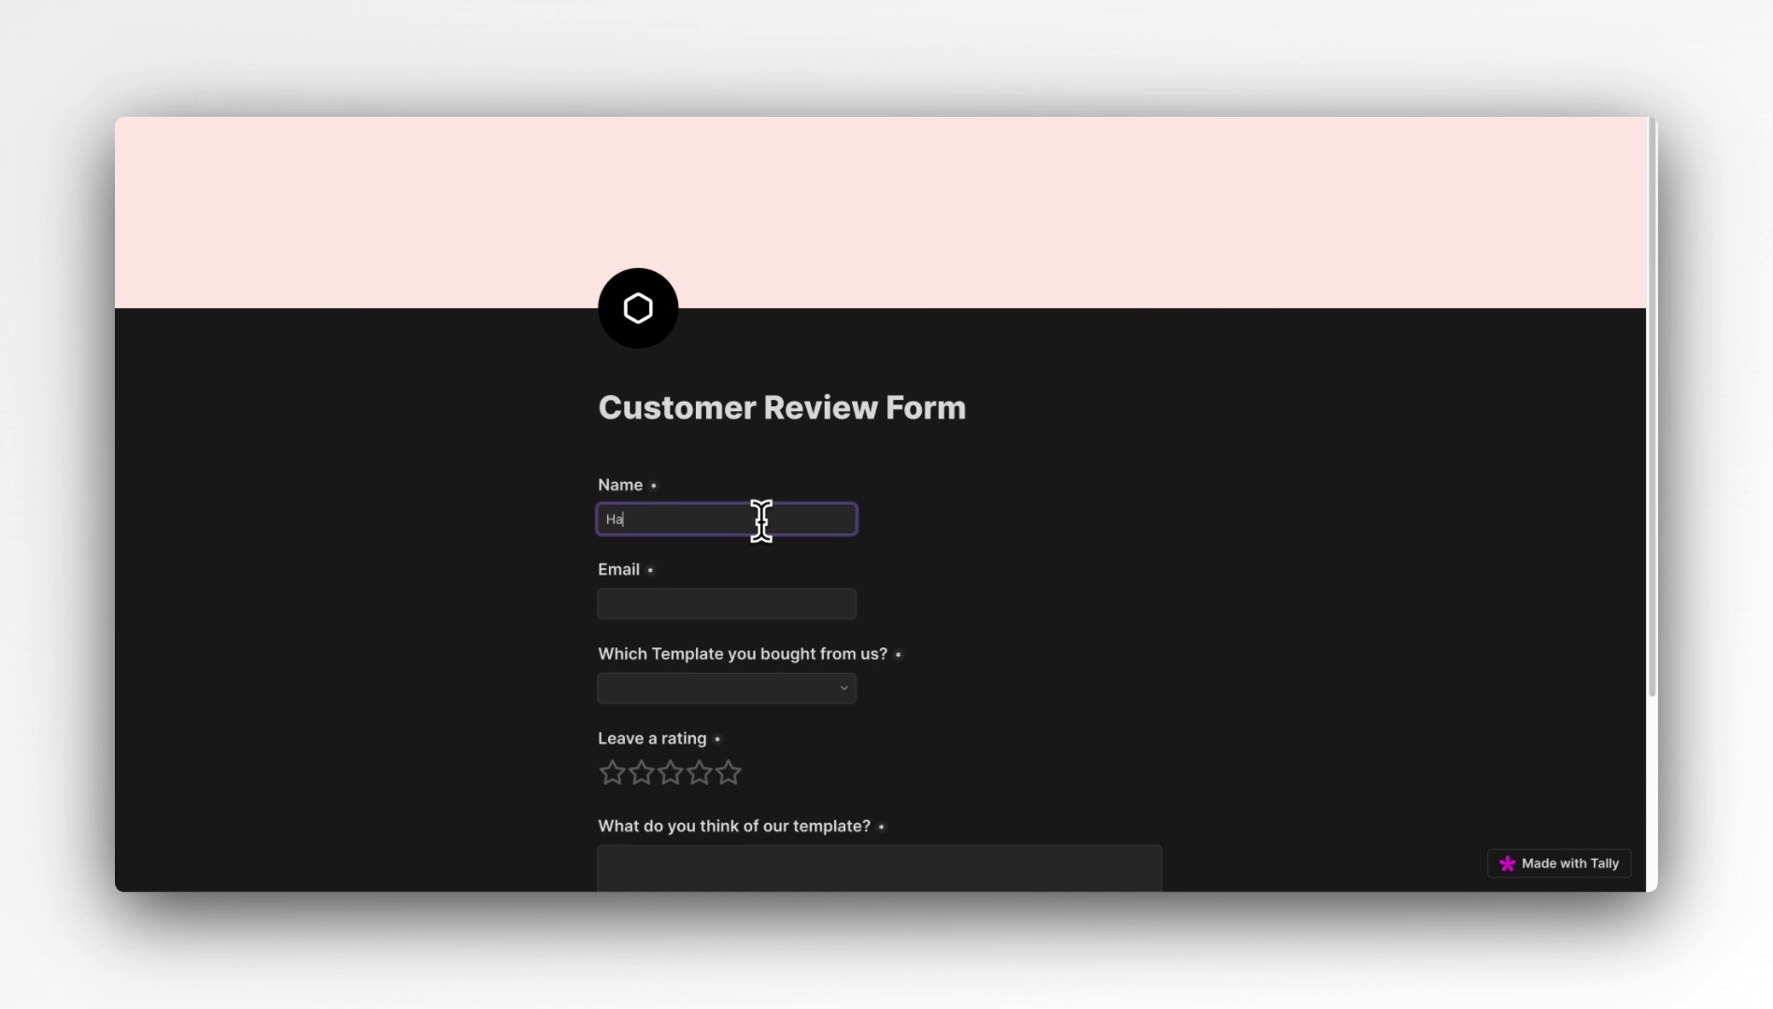
left_click(709, 607)
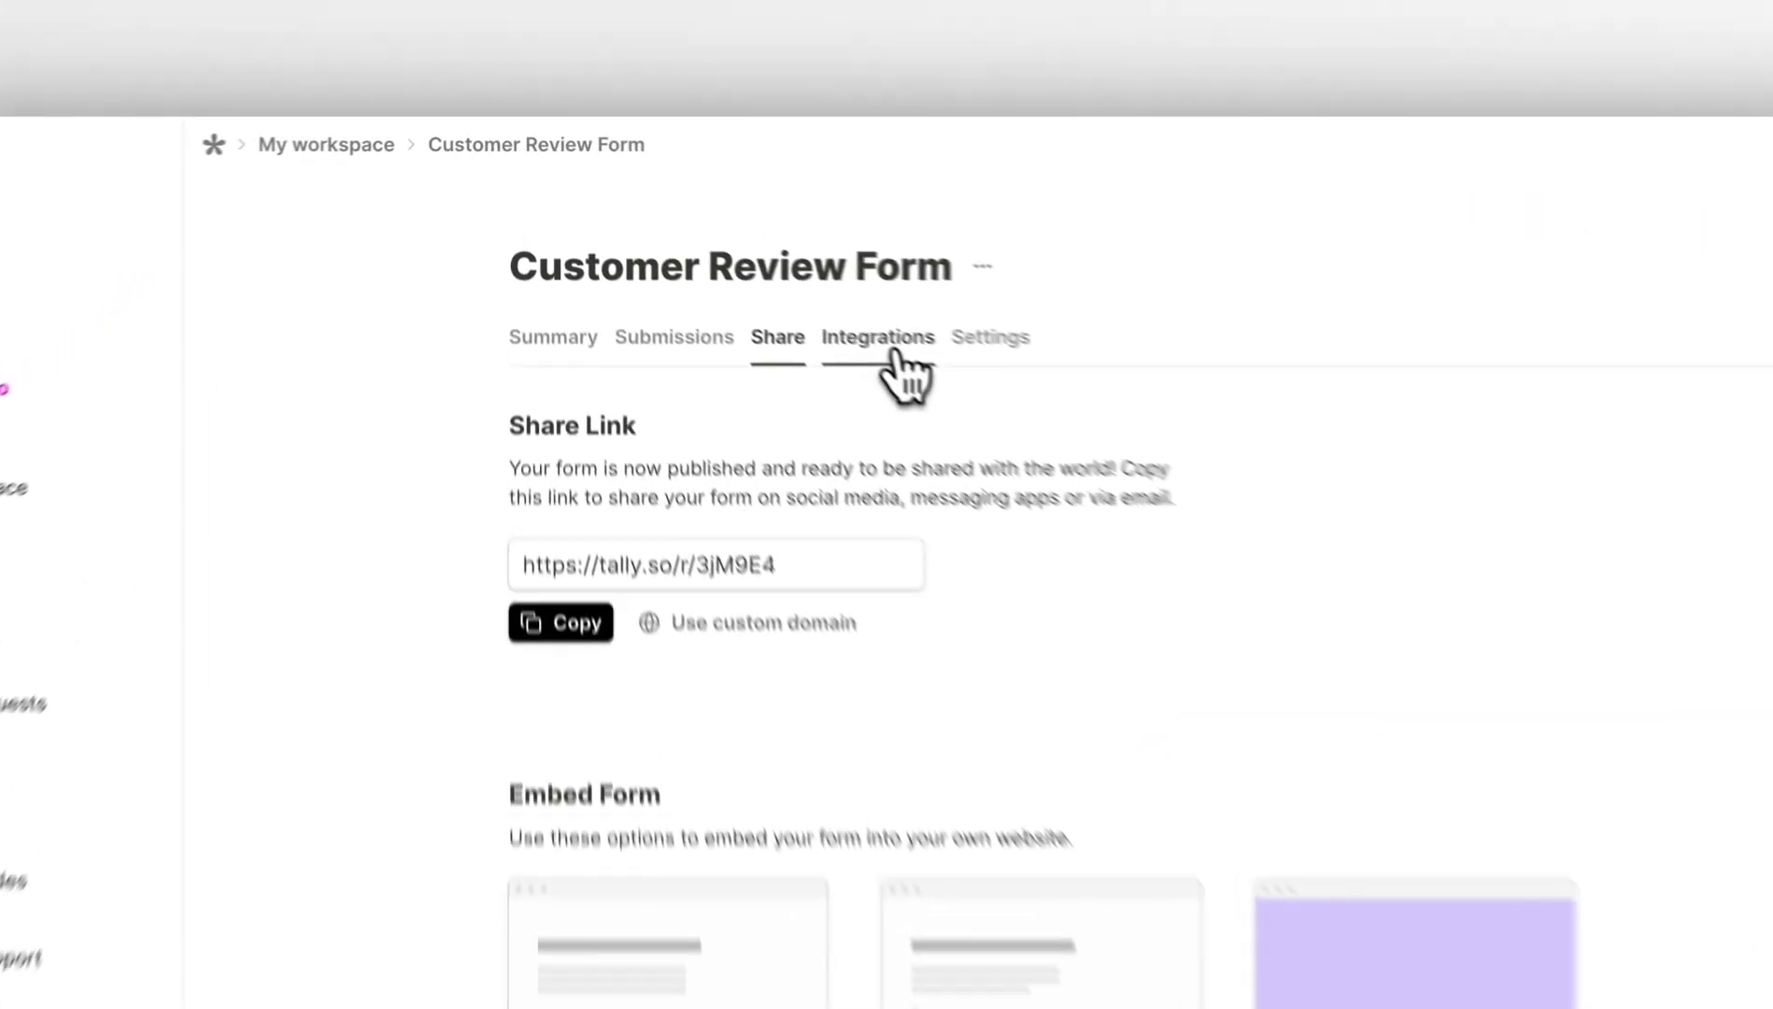
- Examine the integrations available for the Customer Review Form, from Google Sheets and Notion to the external ones
left_click(725, 248)
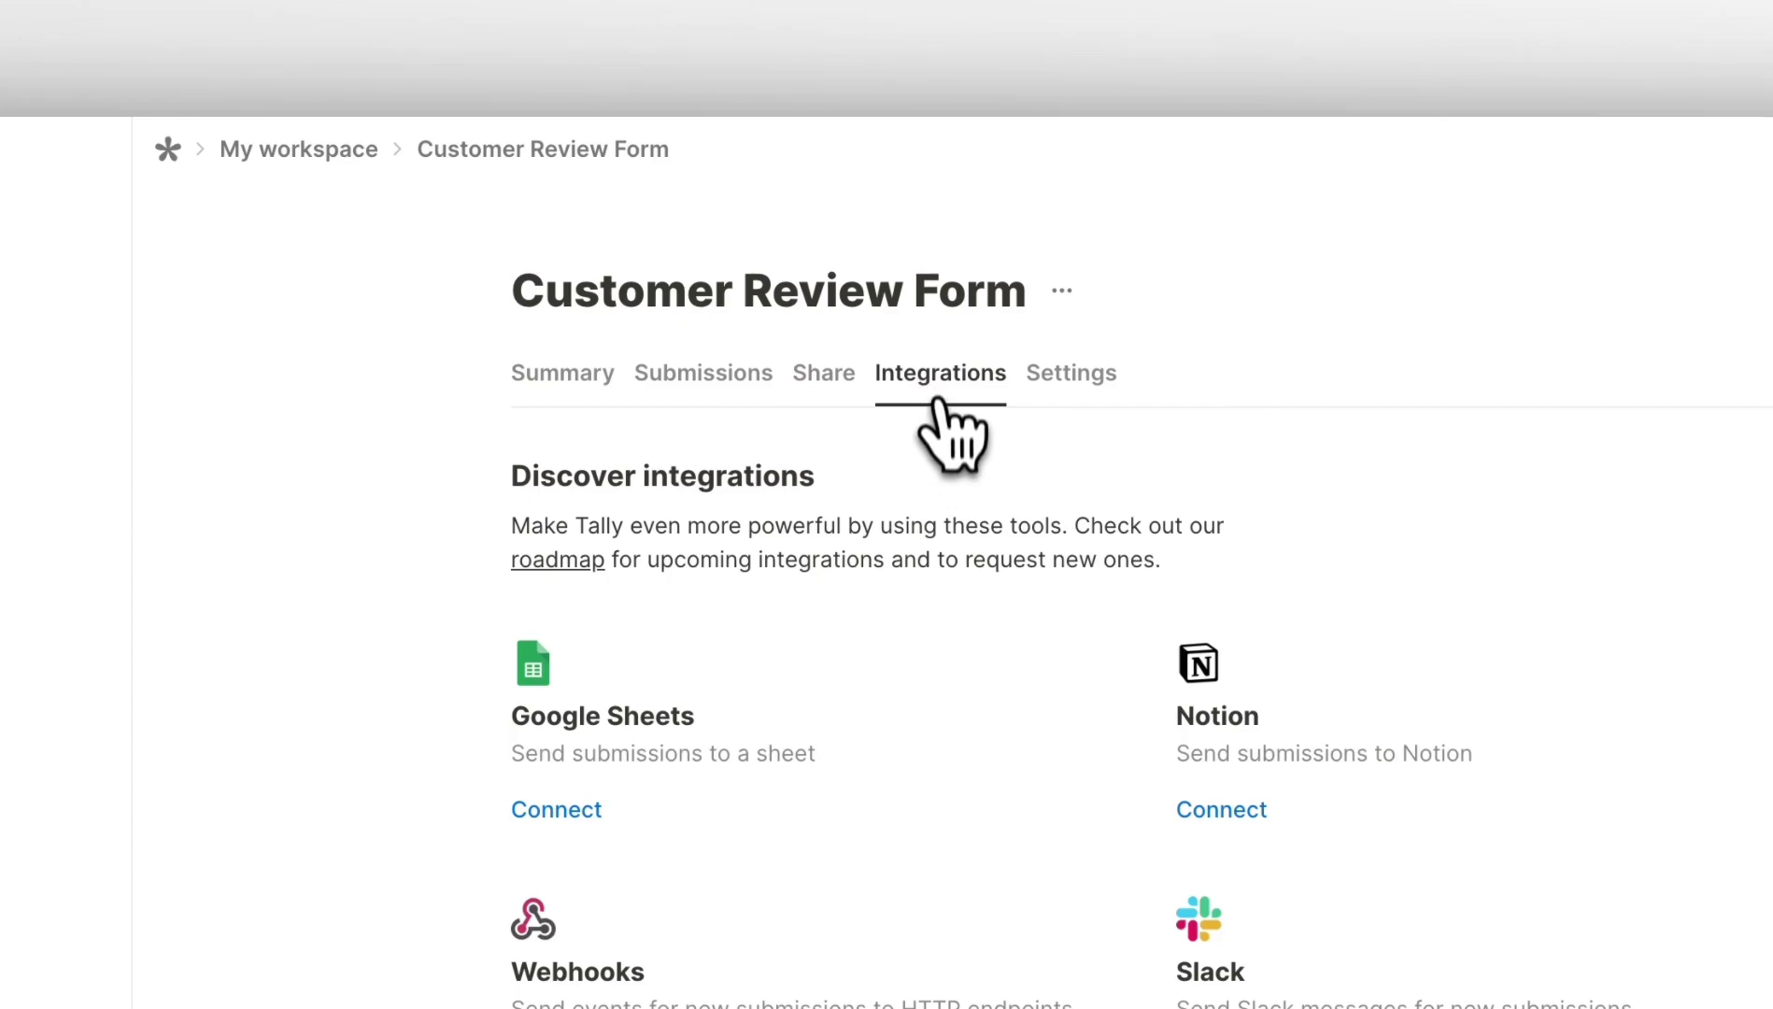
scroll(943, 411, "down", 3)
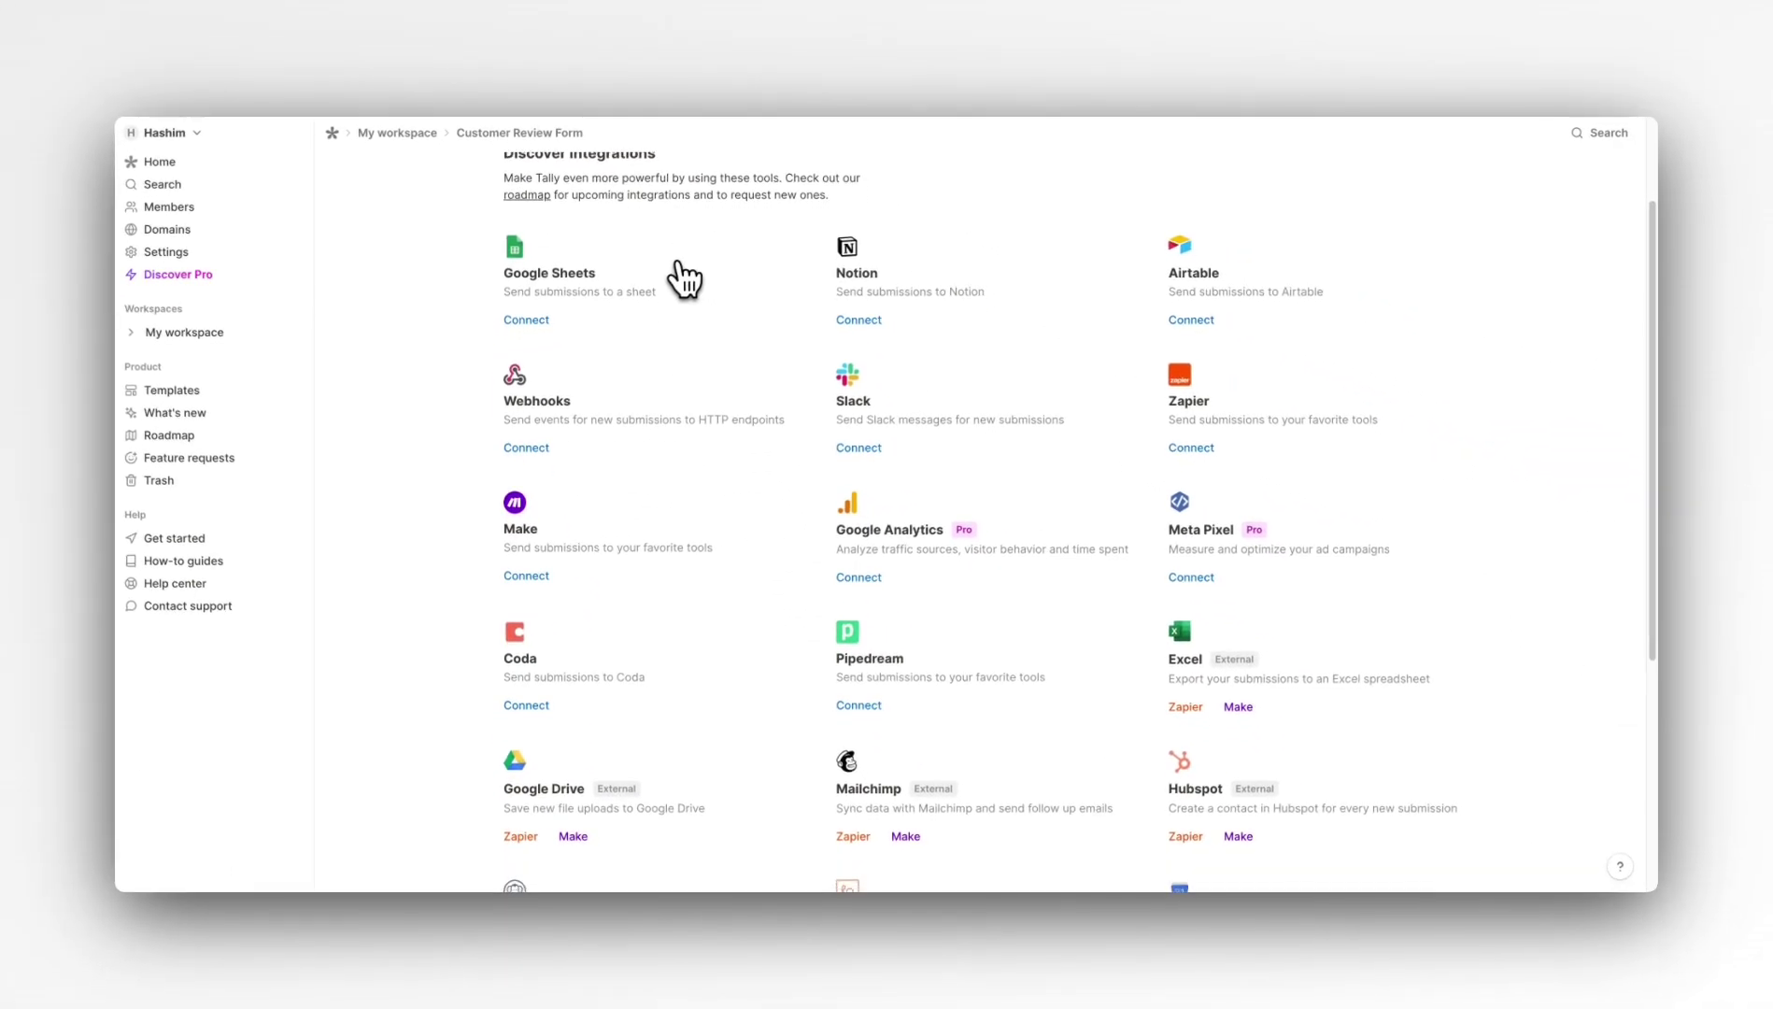
scroll(681, 277, "down", 5)
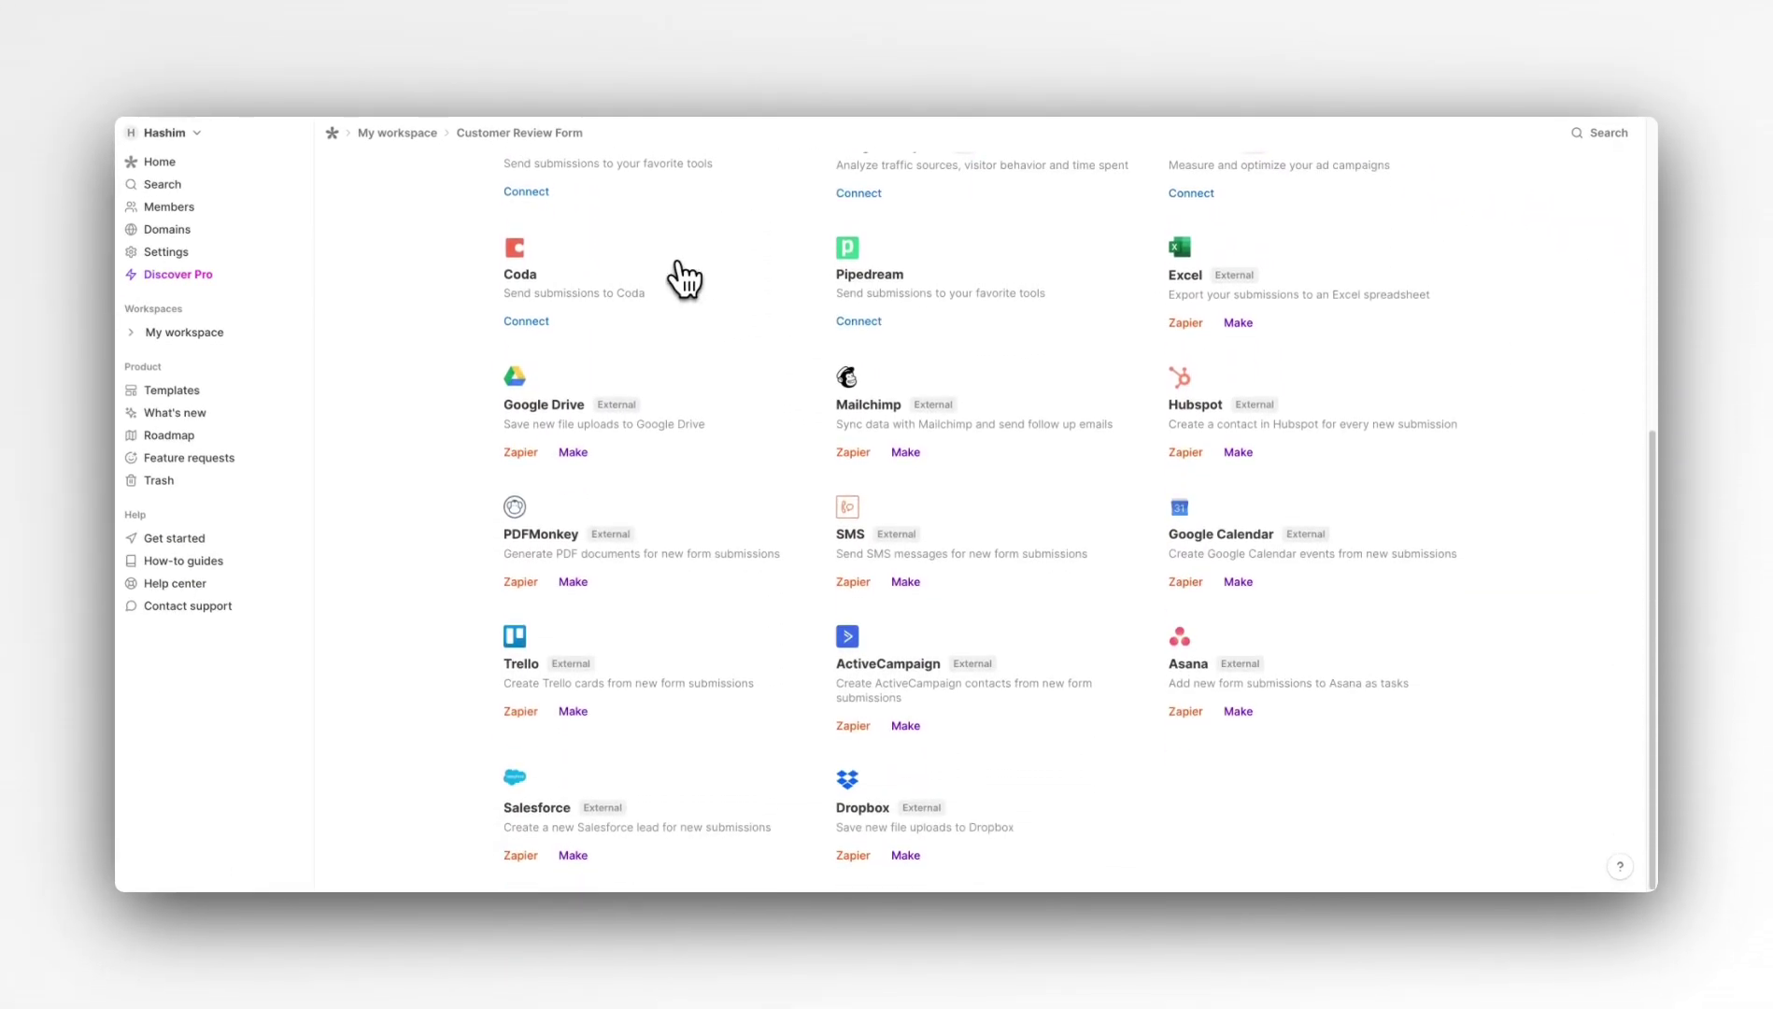
scroll(682, 278, "up", 1)
scroll(687, 280, "up", 4)
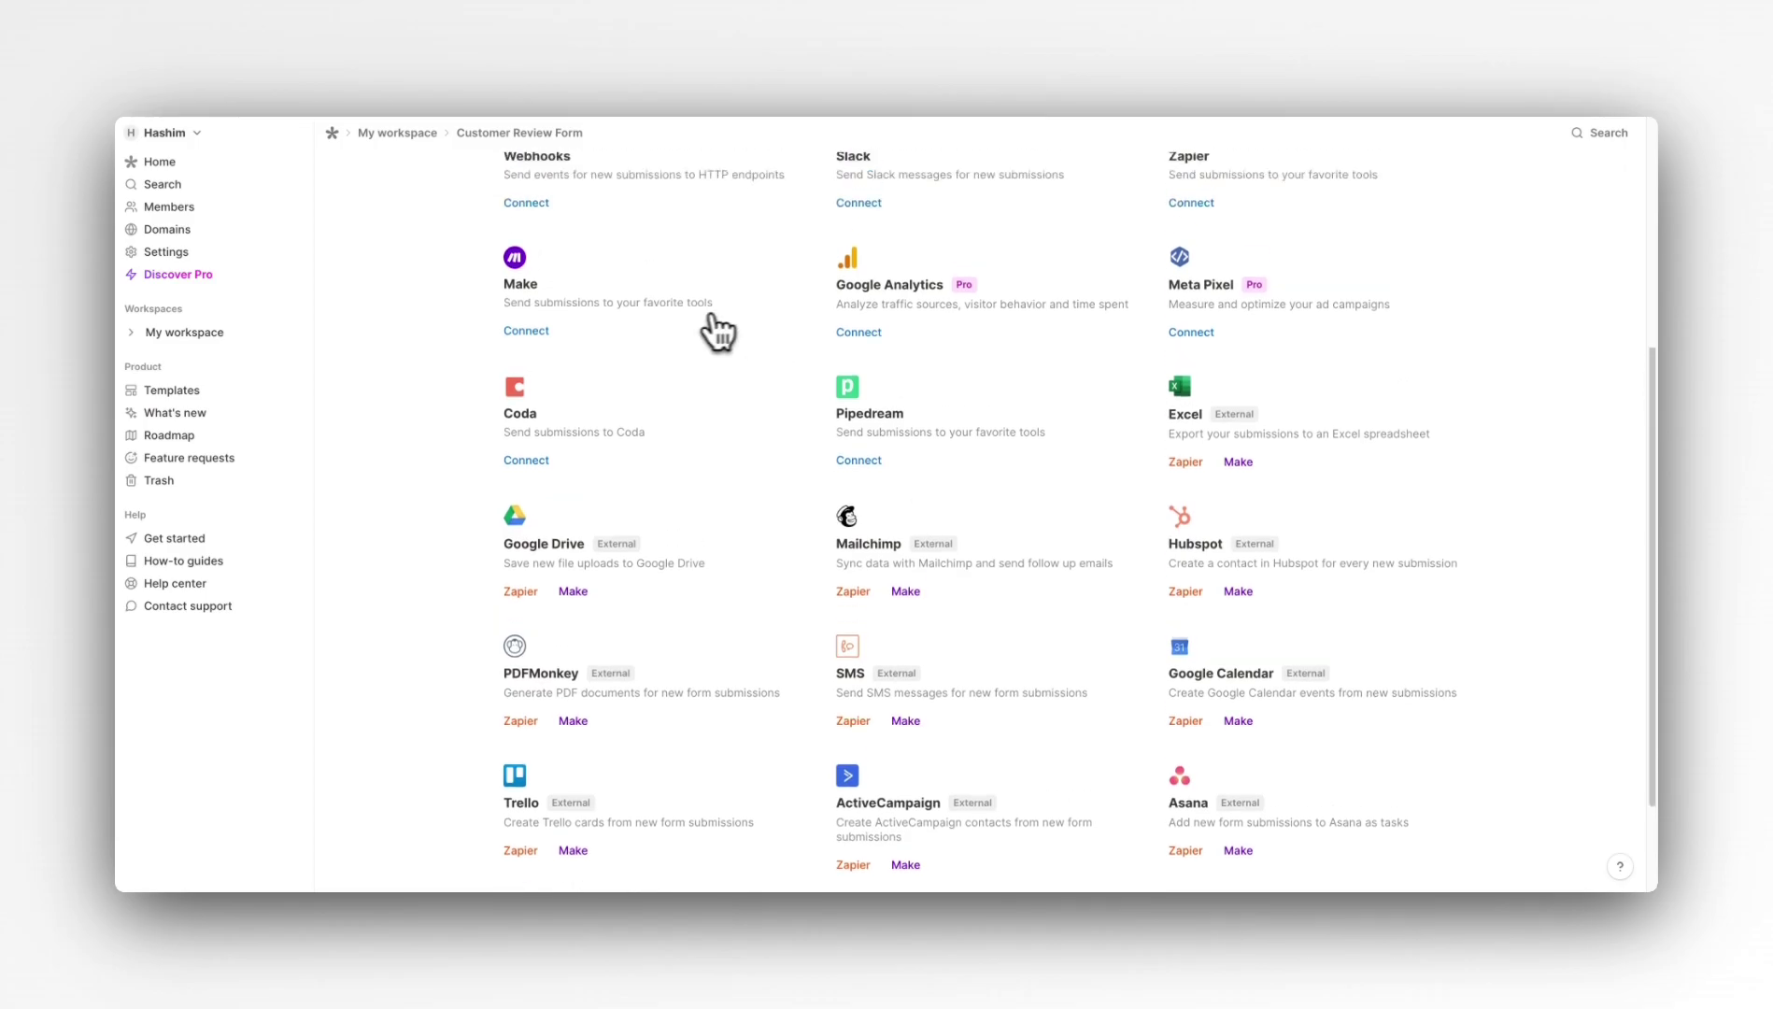
scroll(706, 327, "down", 1)
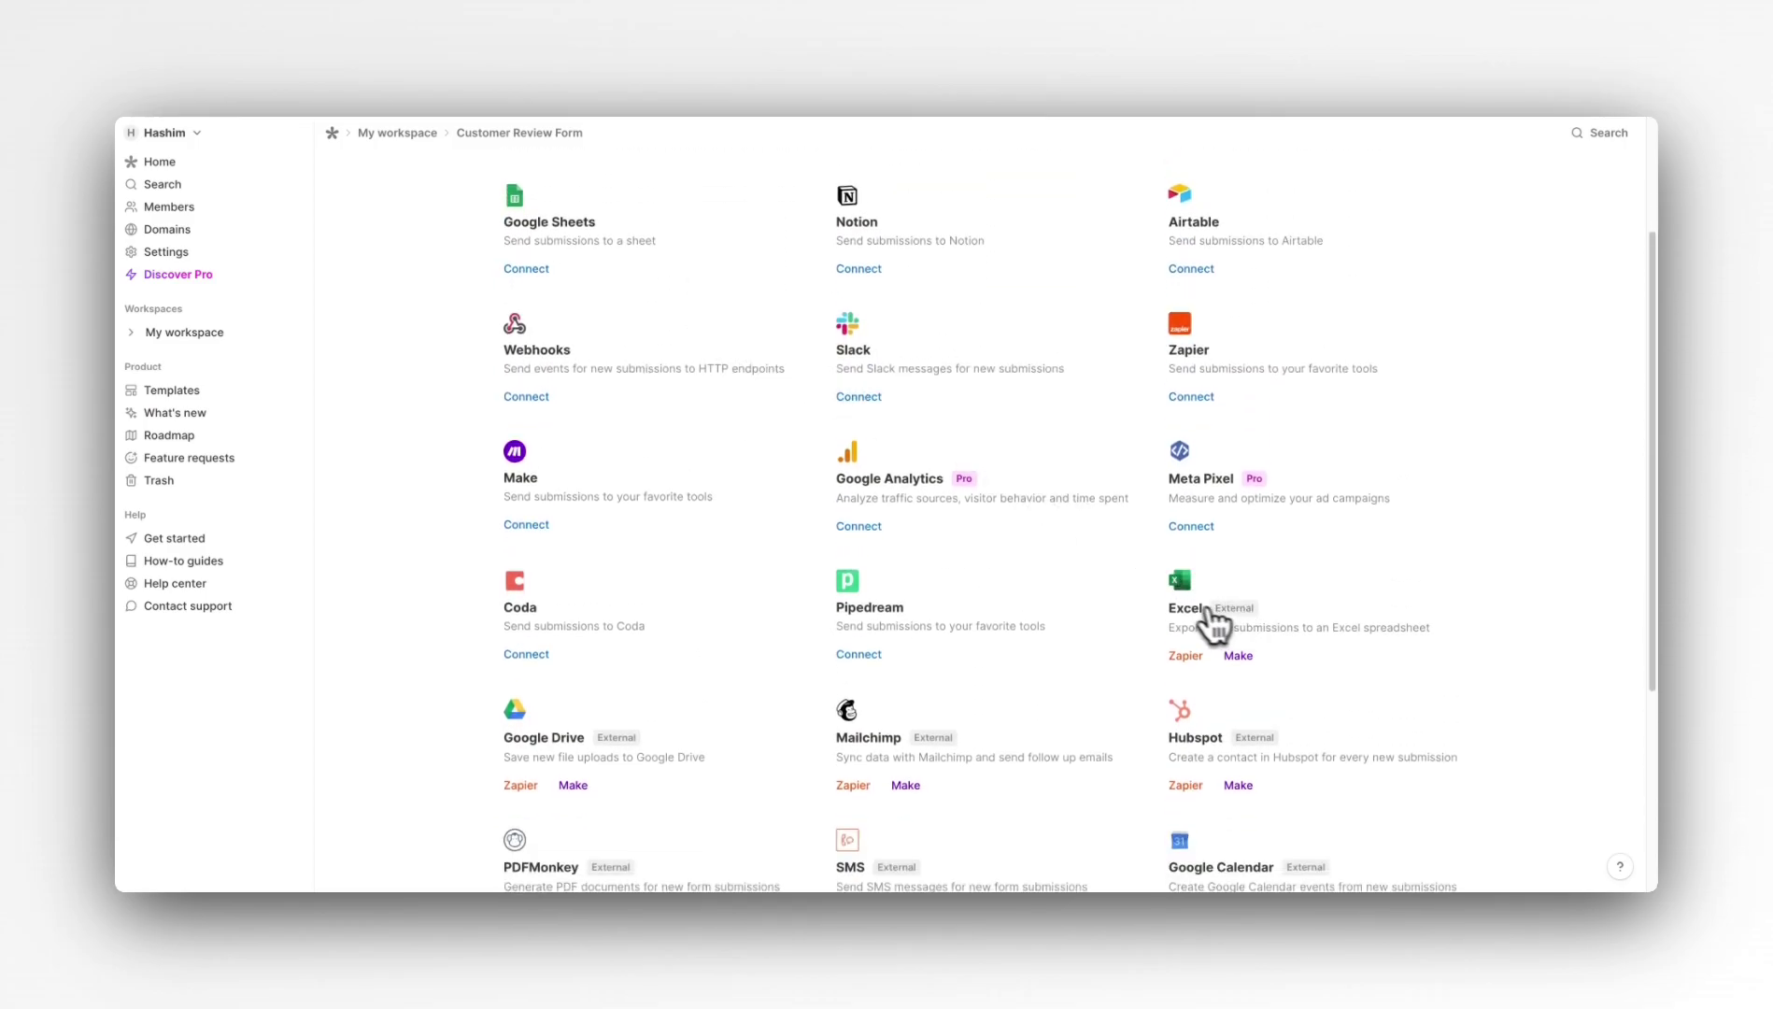
scroll(1205, 618, "down", 2)
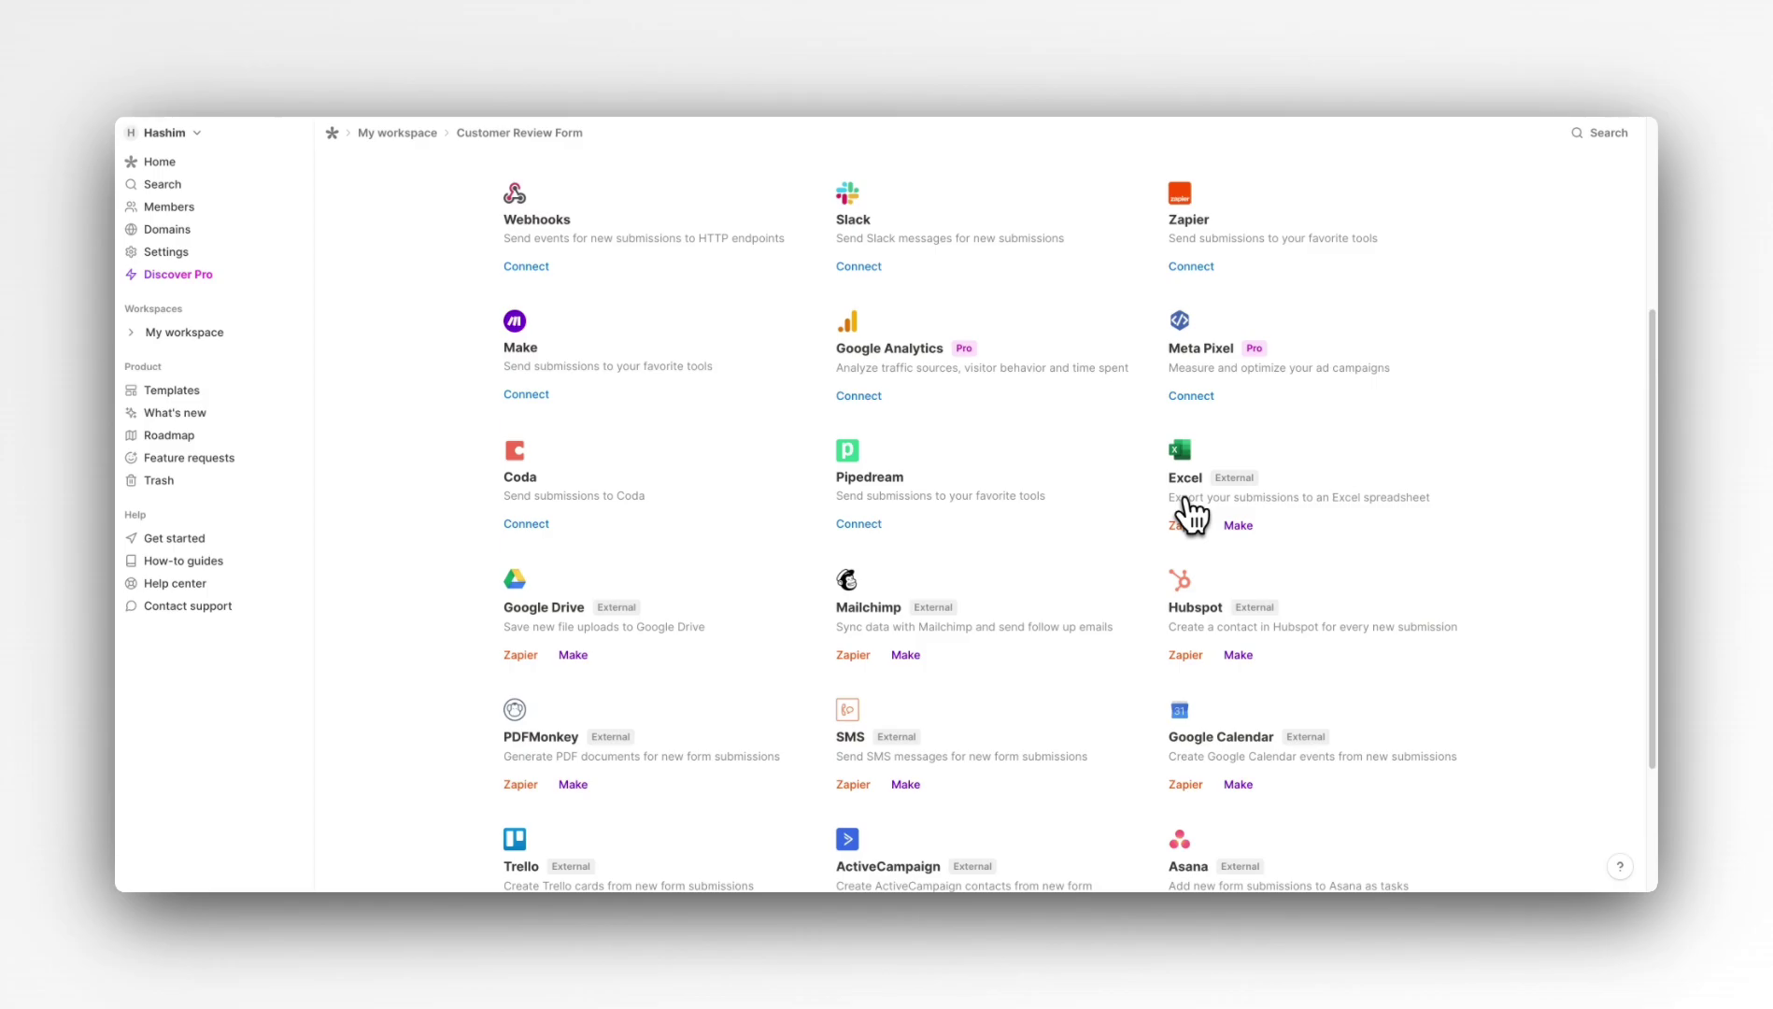
scroll(1191, 514, "down", 1)
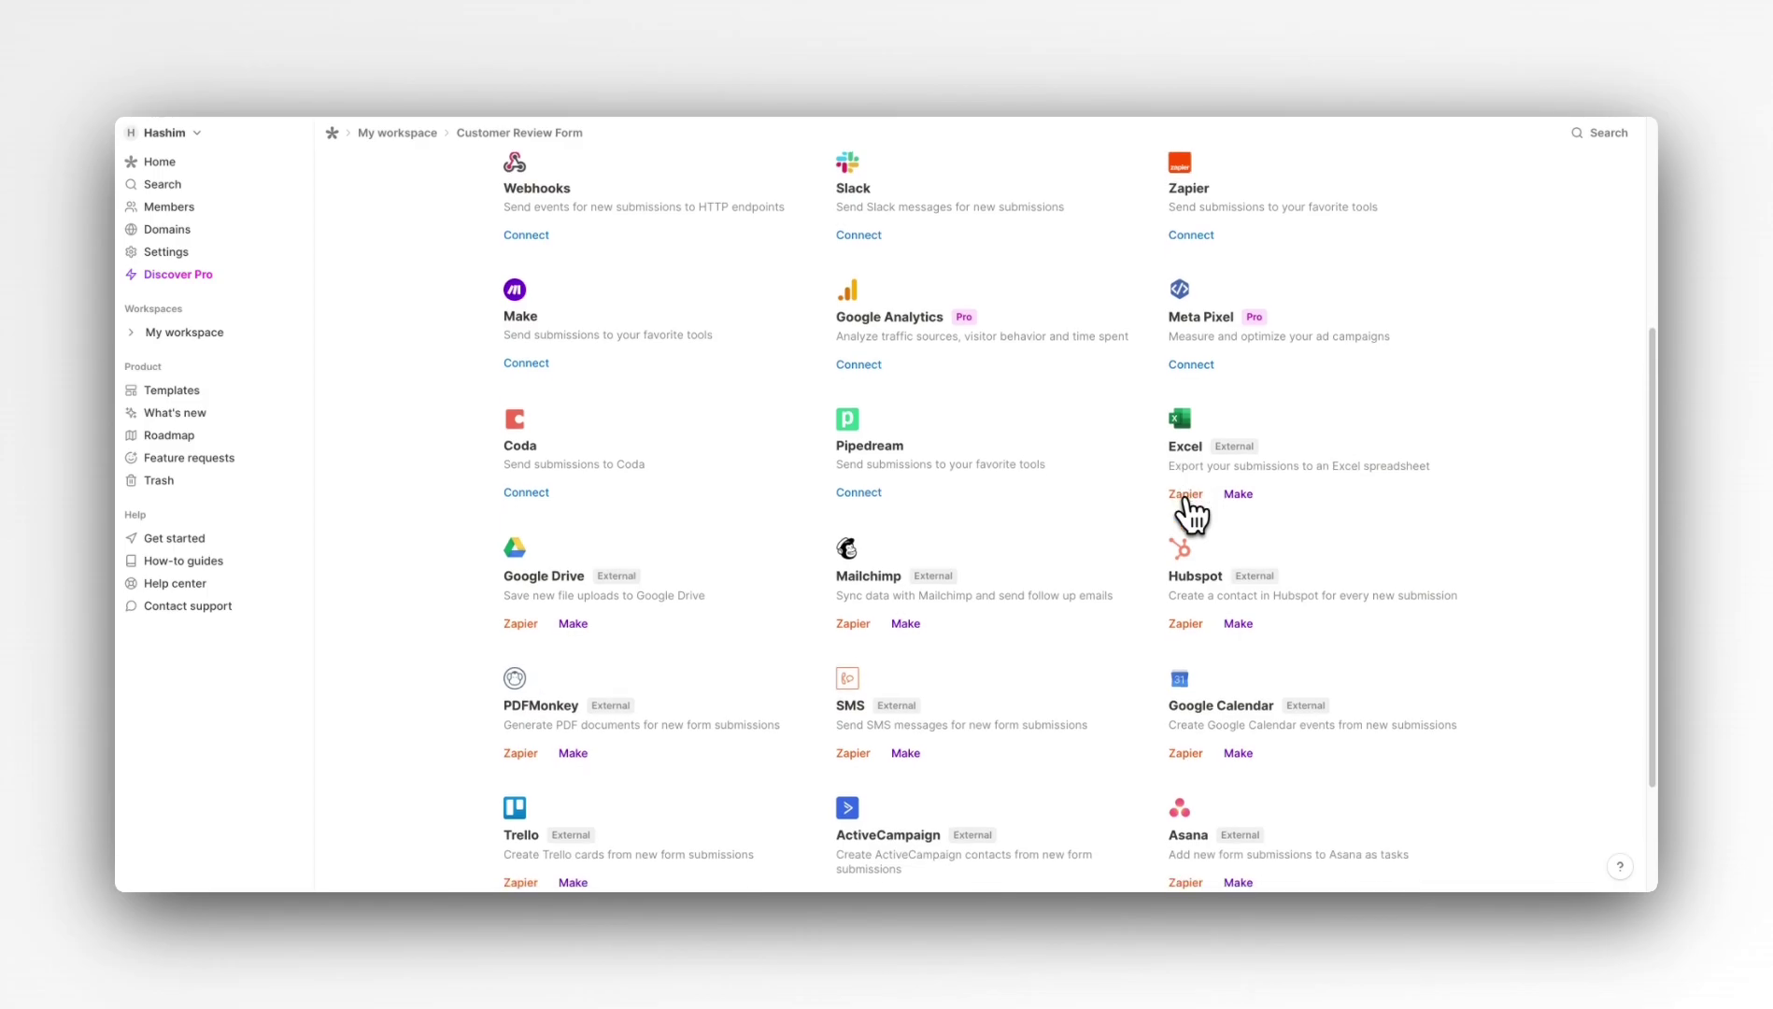
scroll(1191, 513, "up", 5)
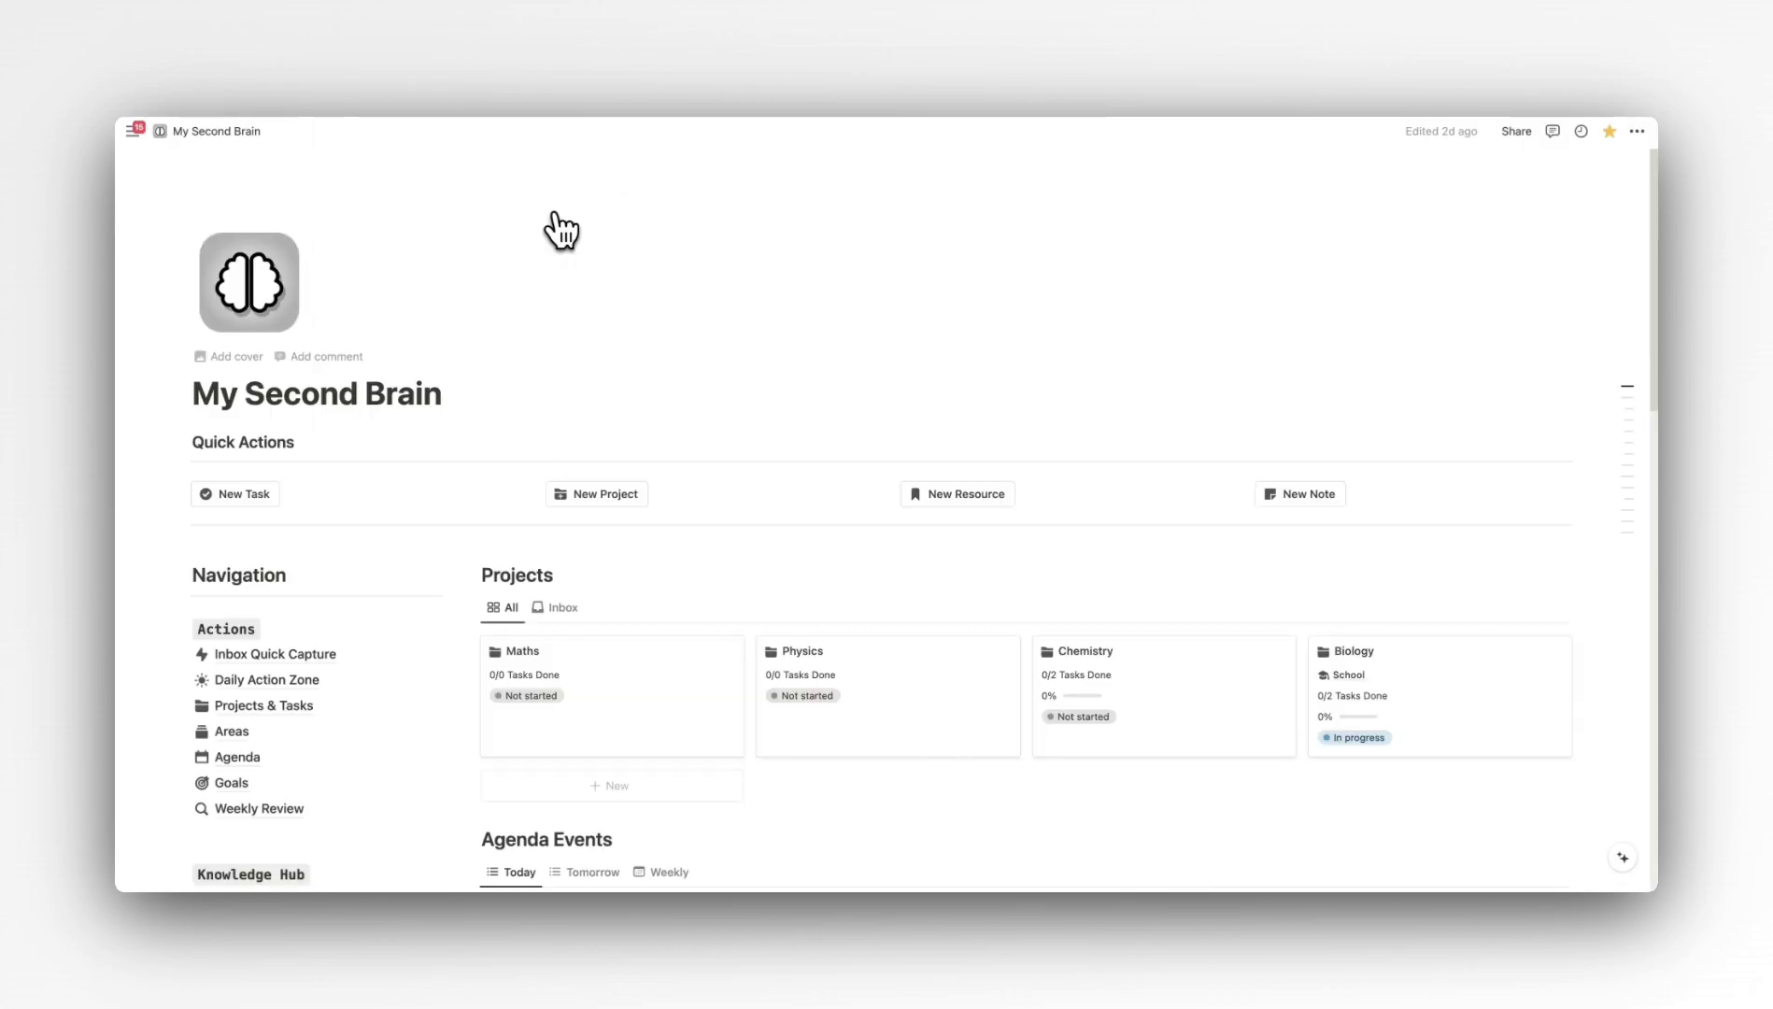
- Create a new page in Notion and title it "Customer Response Database"
mouse_move(126, 237)
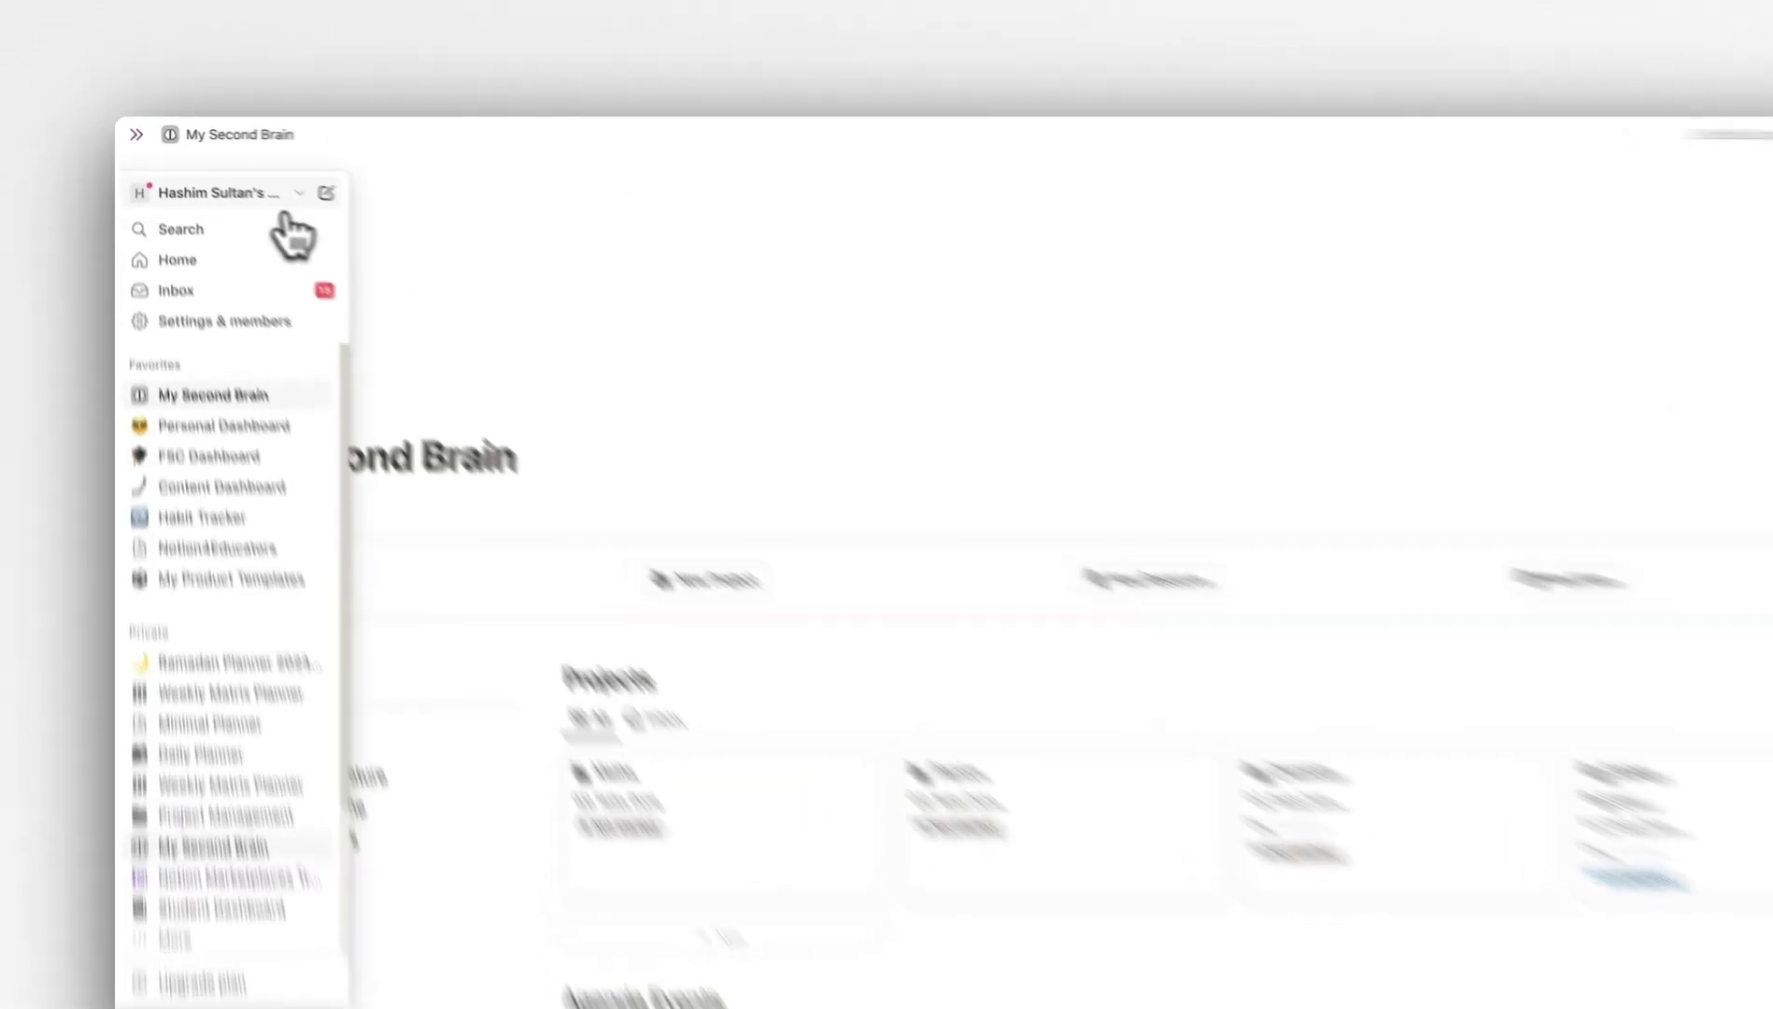
left_click(326, 192)
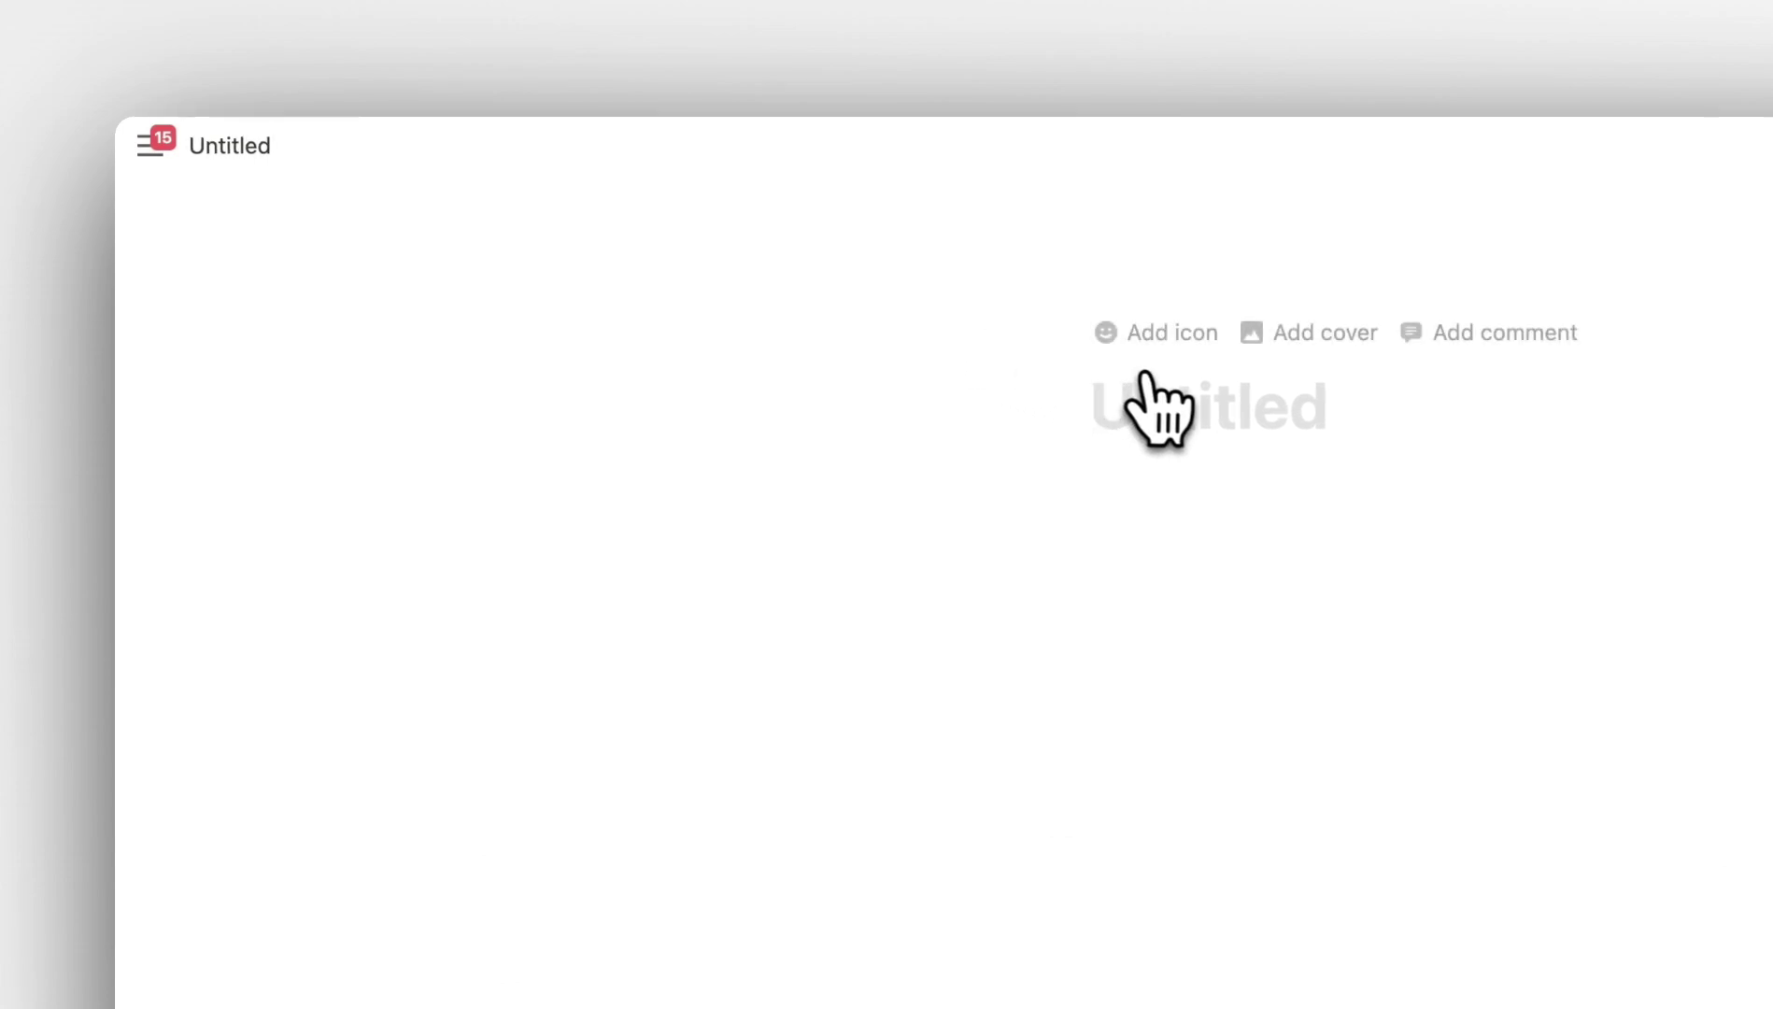
type("Crypto")
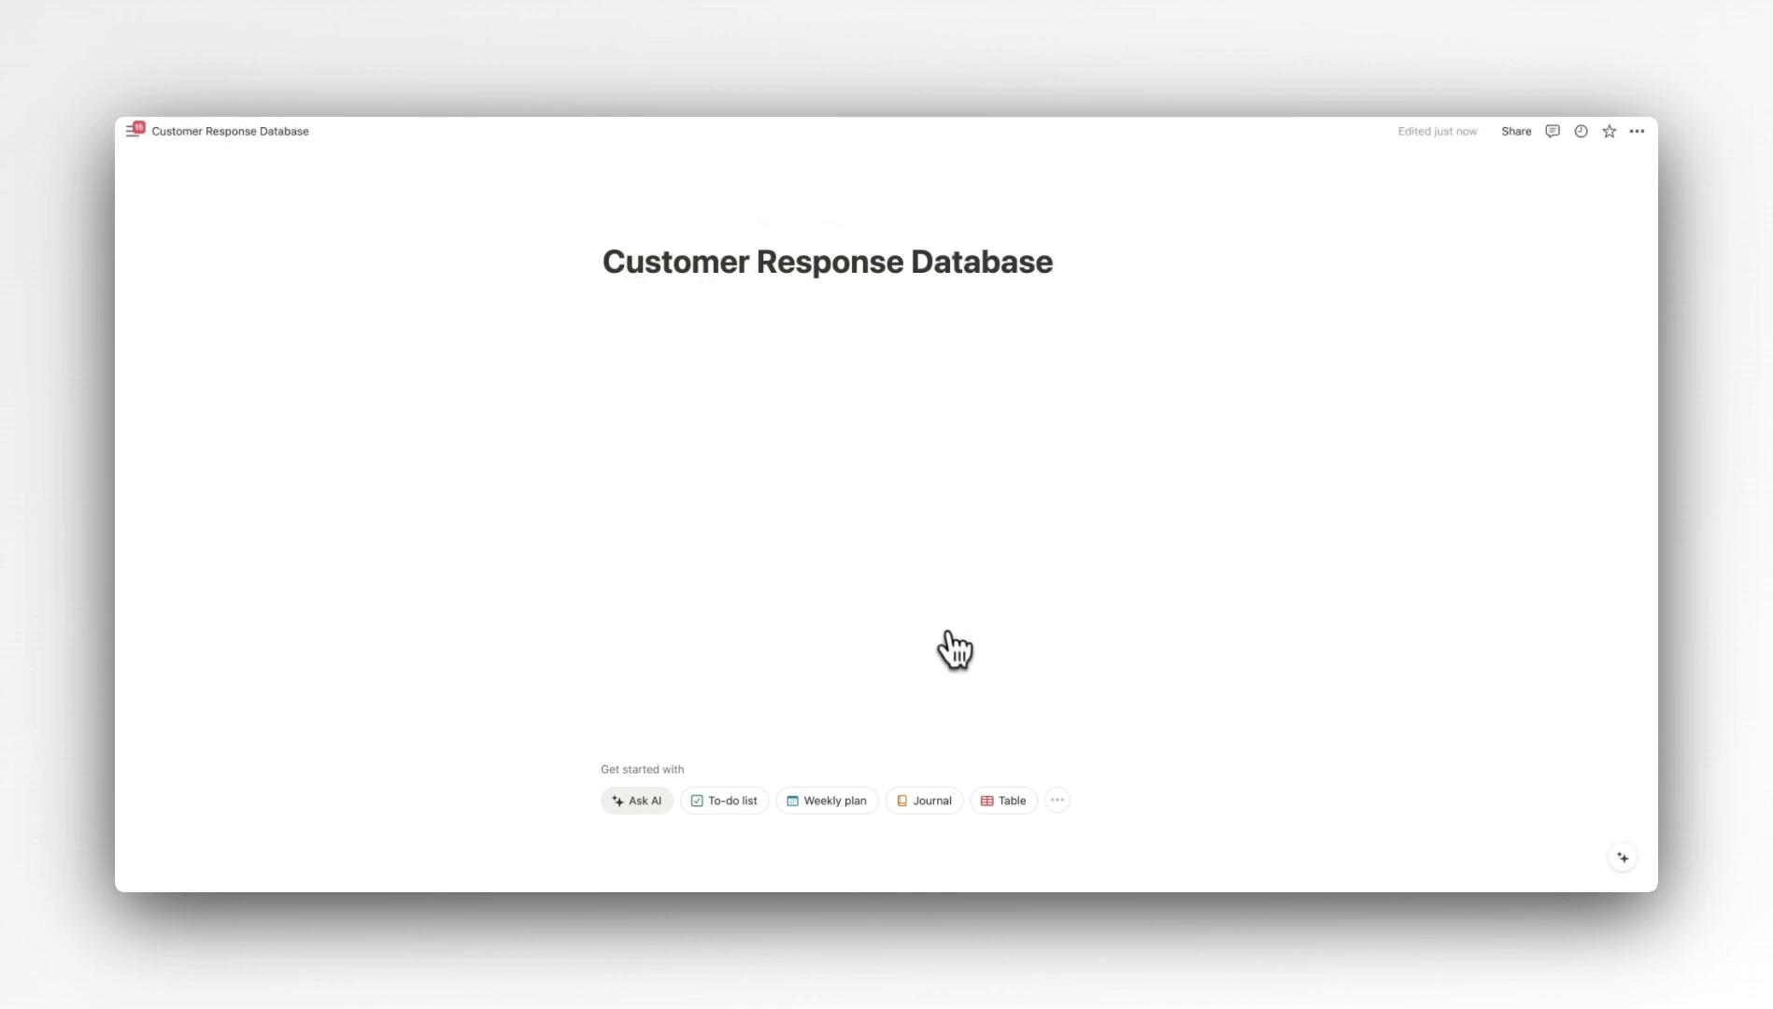
- Turn the Customer Response Database page into a table backed by a new blank database
left_click(1009, 801)
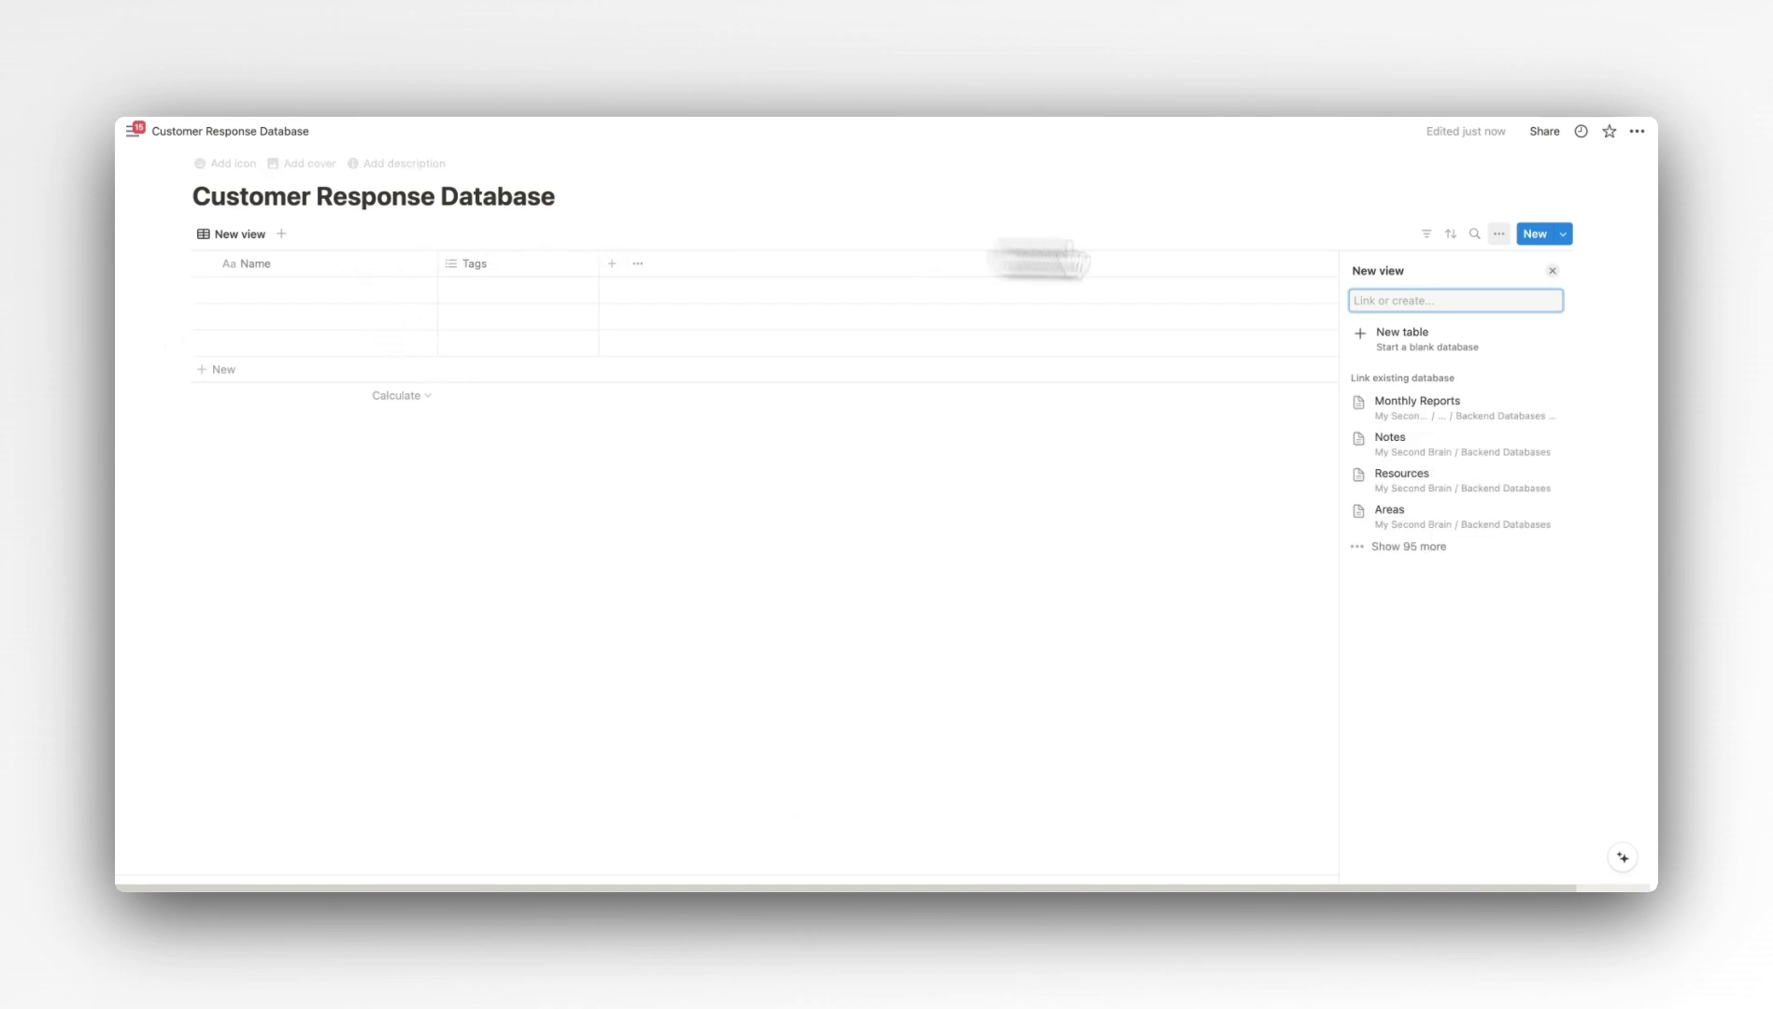
left_click(1411, 334)
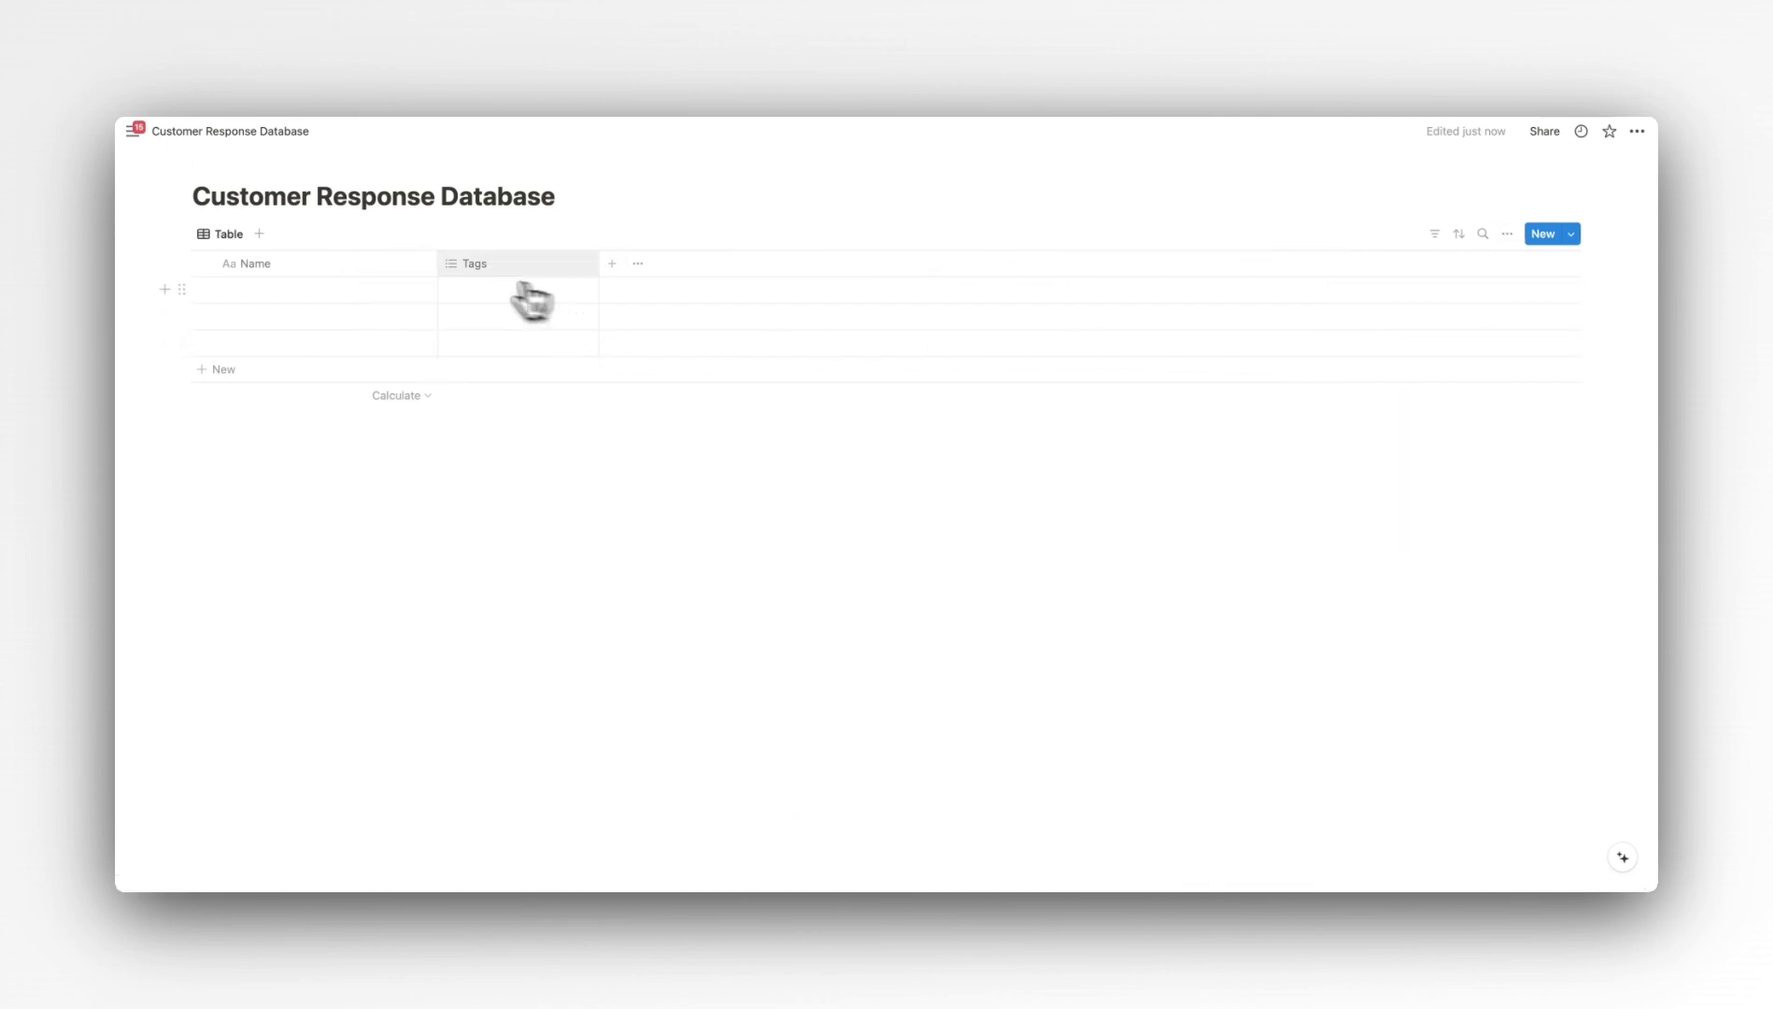
left_click(285, 291)
key("Escape")
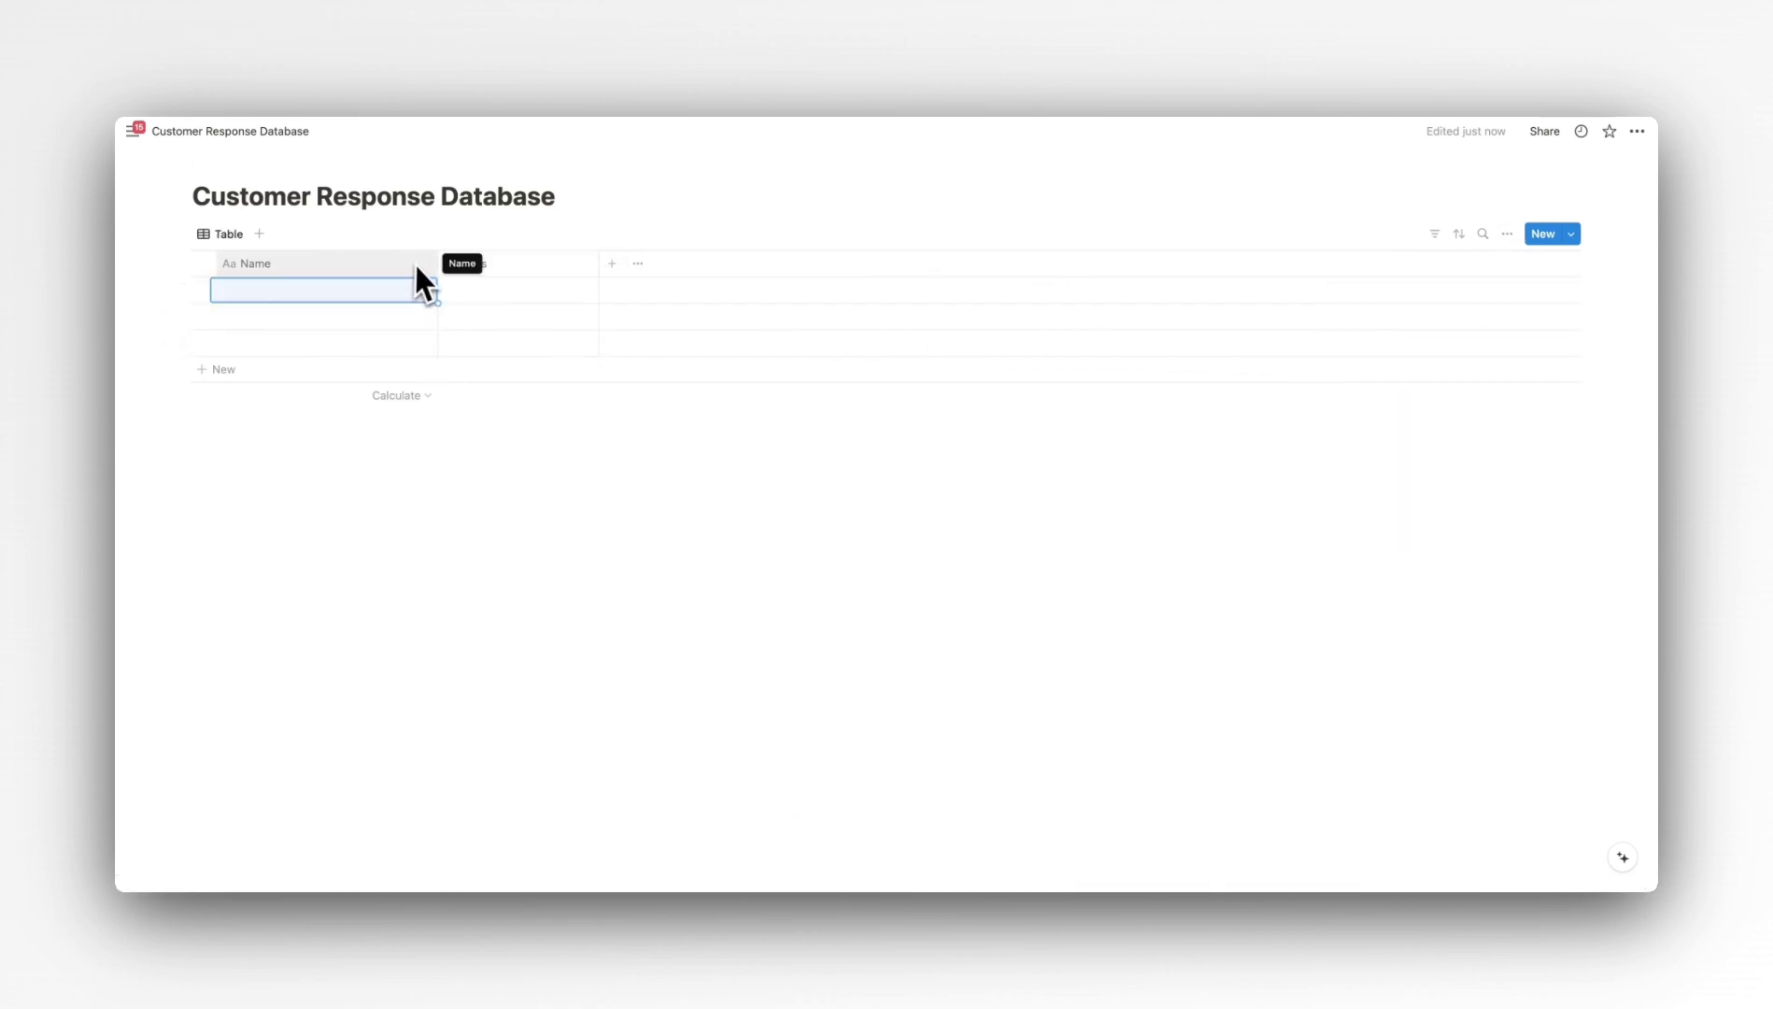
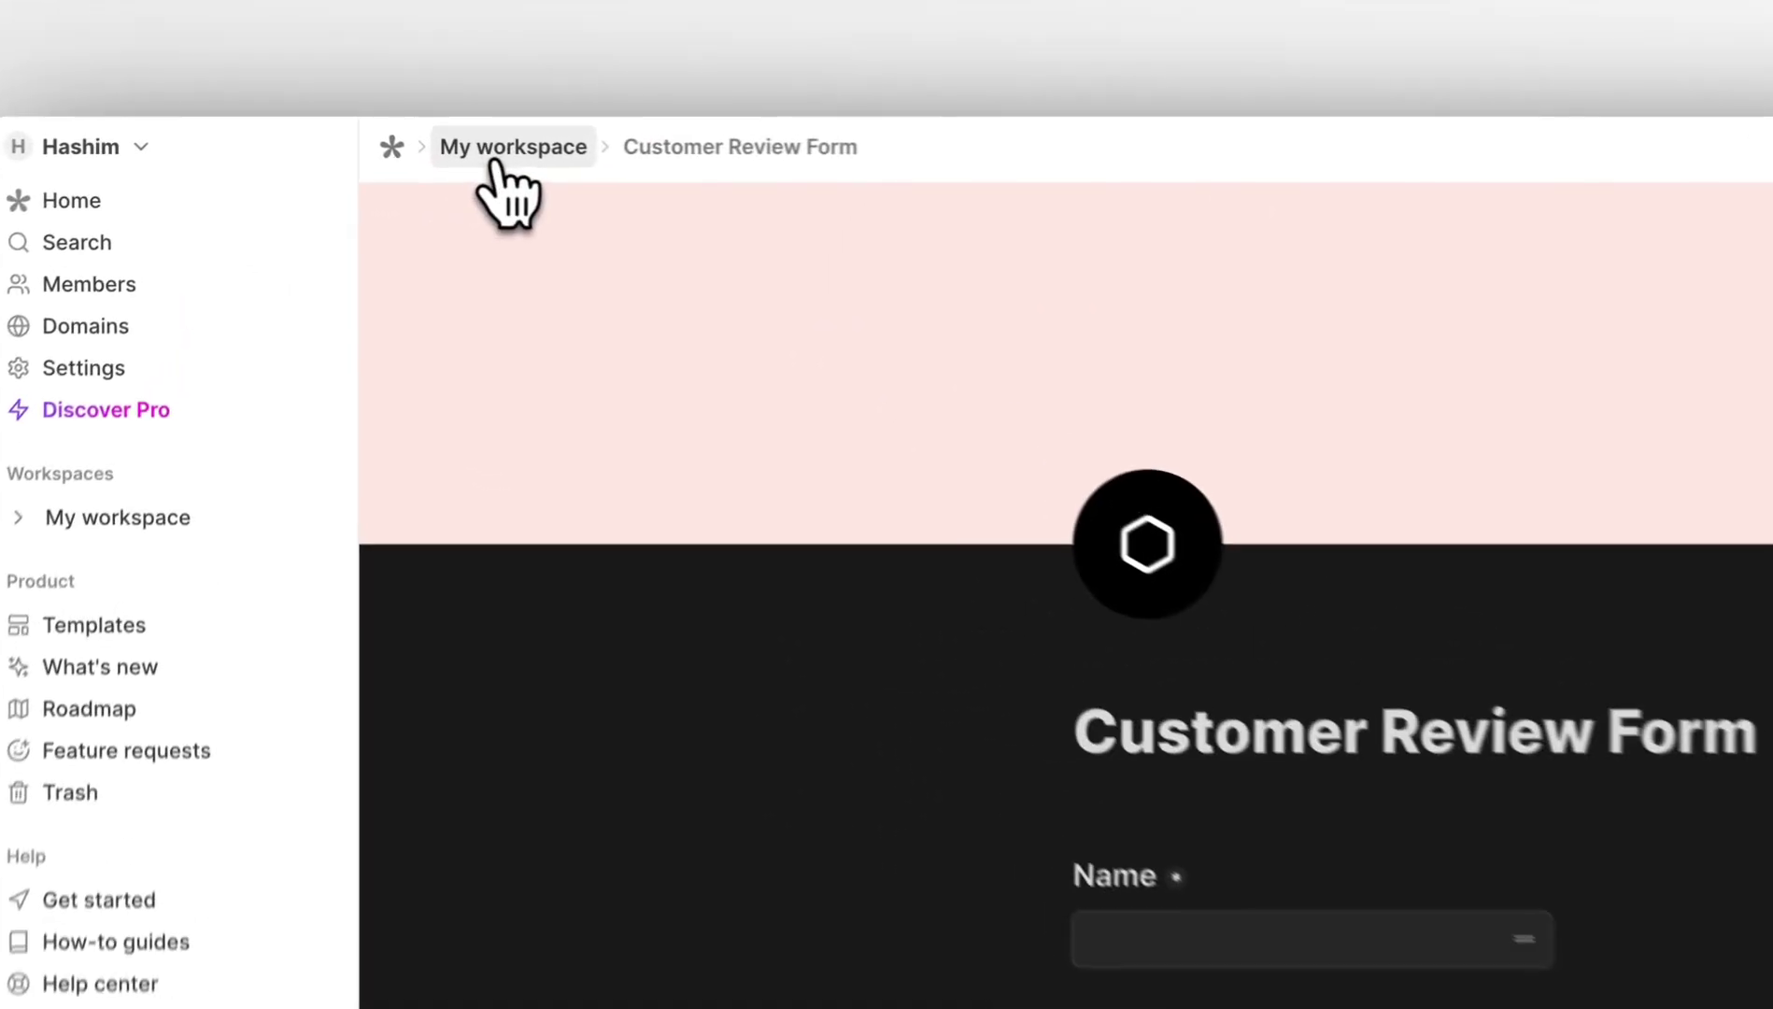
- Switch to Tally and open the Notion connection setup for the most recently edited Customer Review Form
left_click(495, 149)
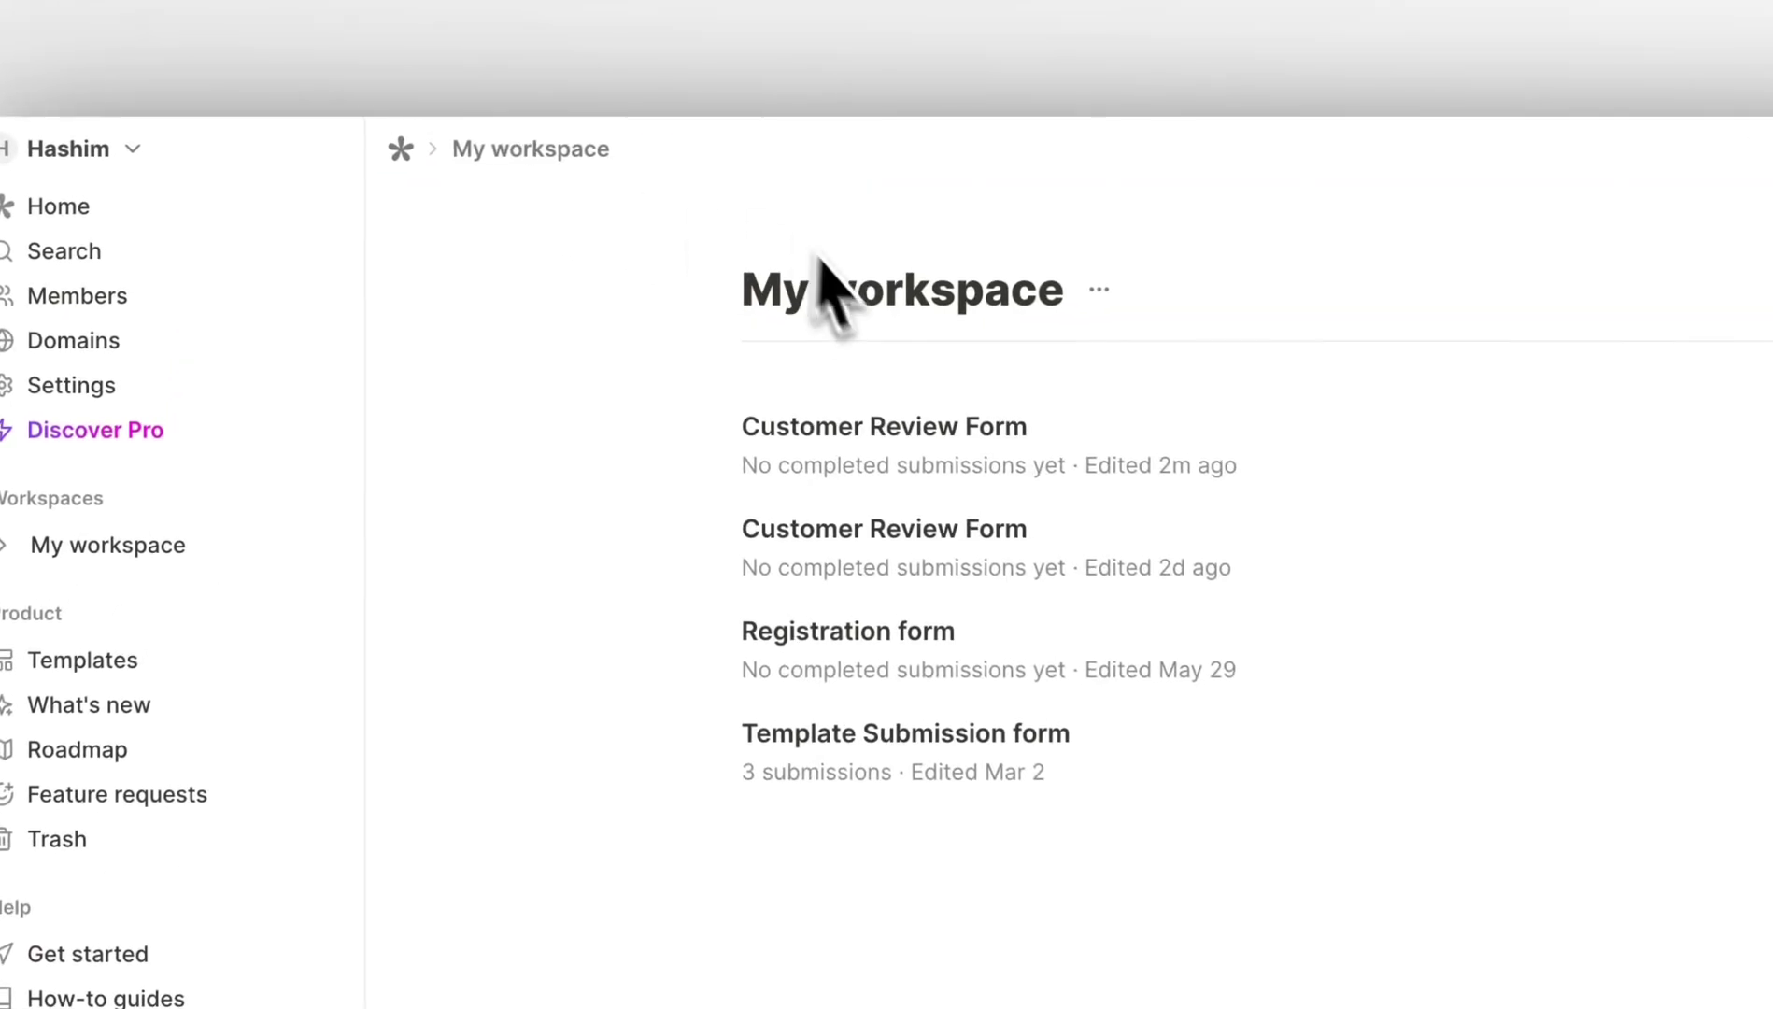
left_click(891, 458)
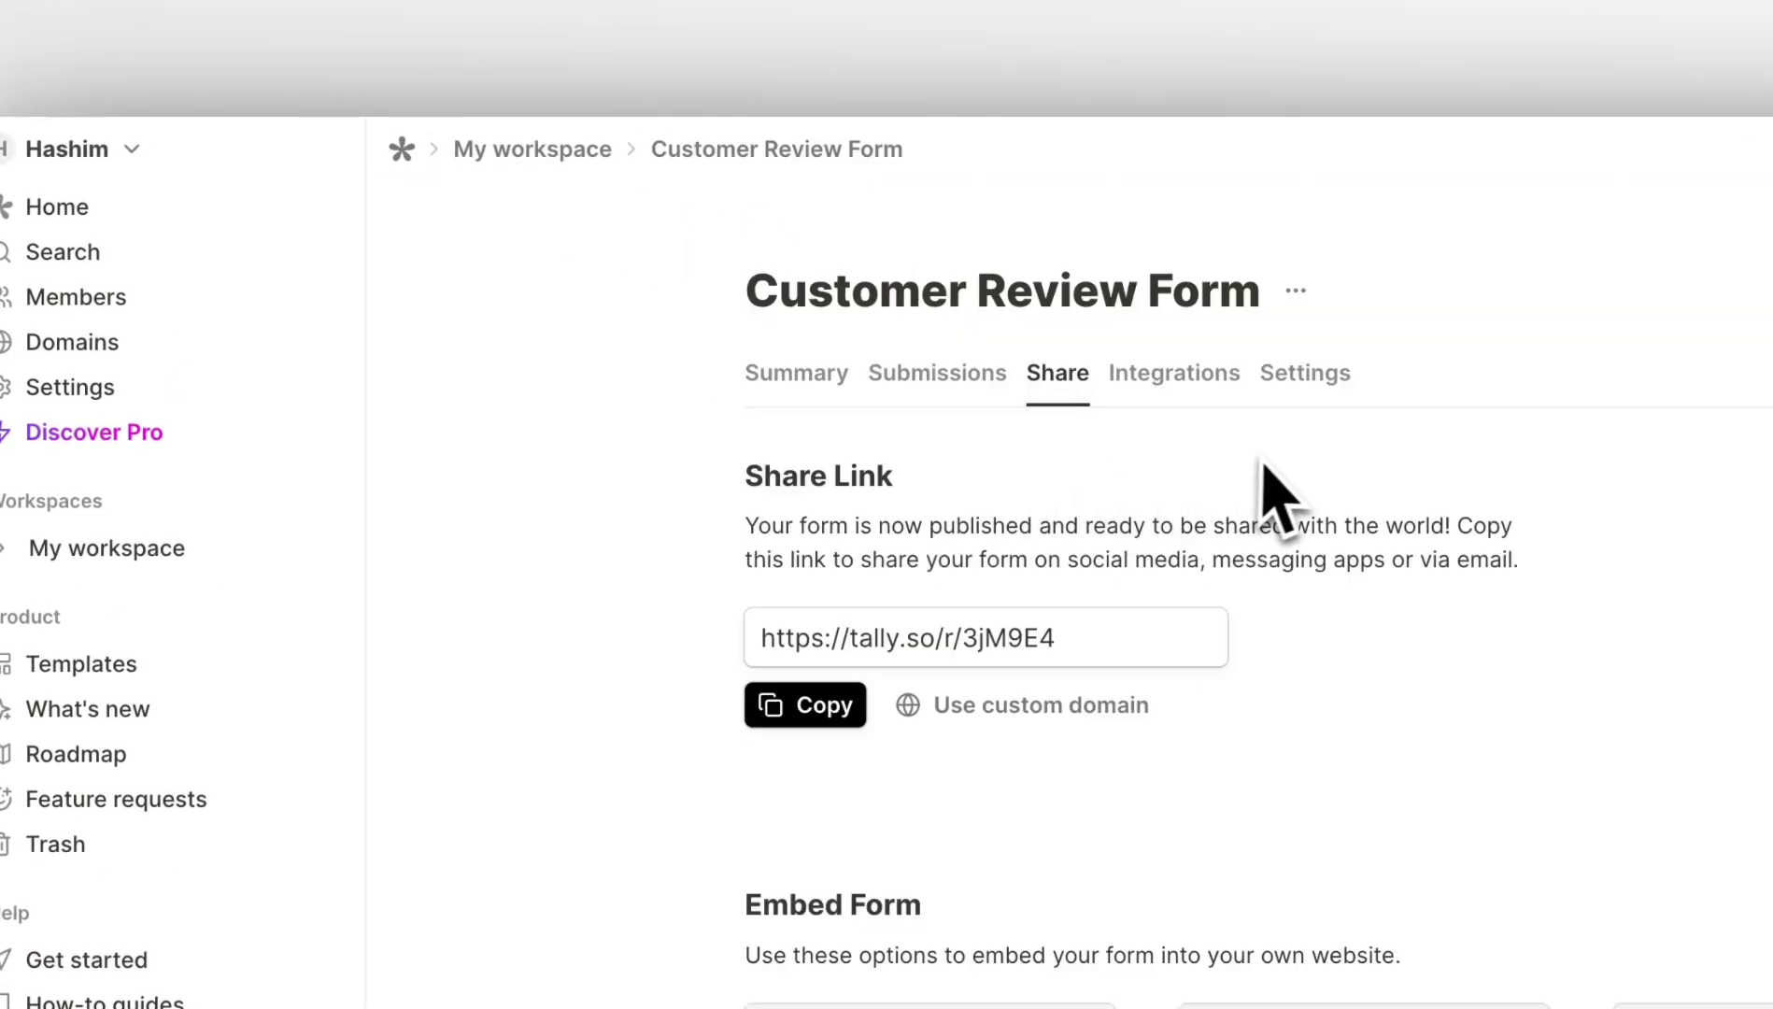
left_click(1205, 373)
left_click(971, 486)
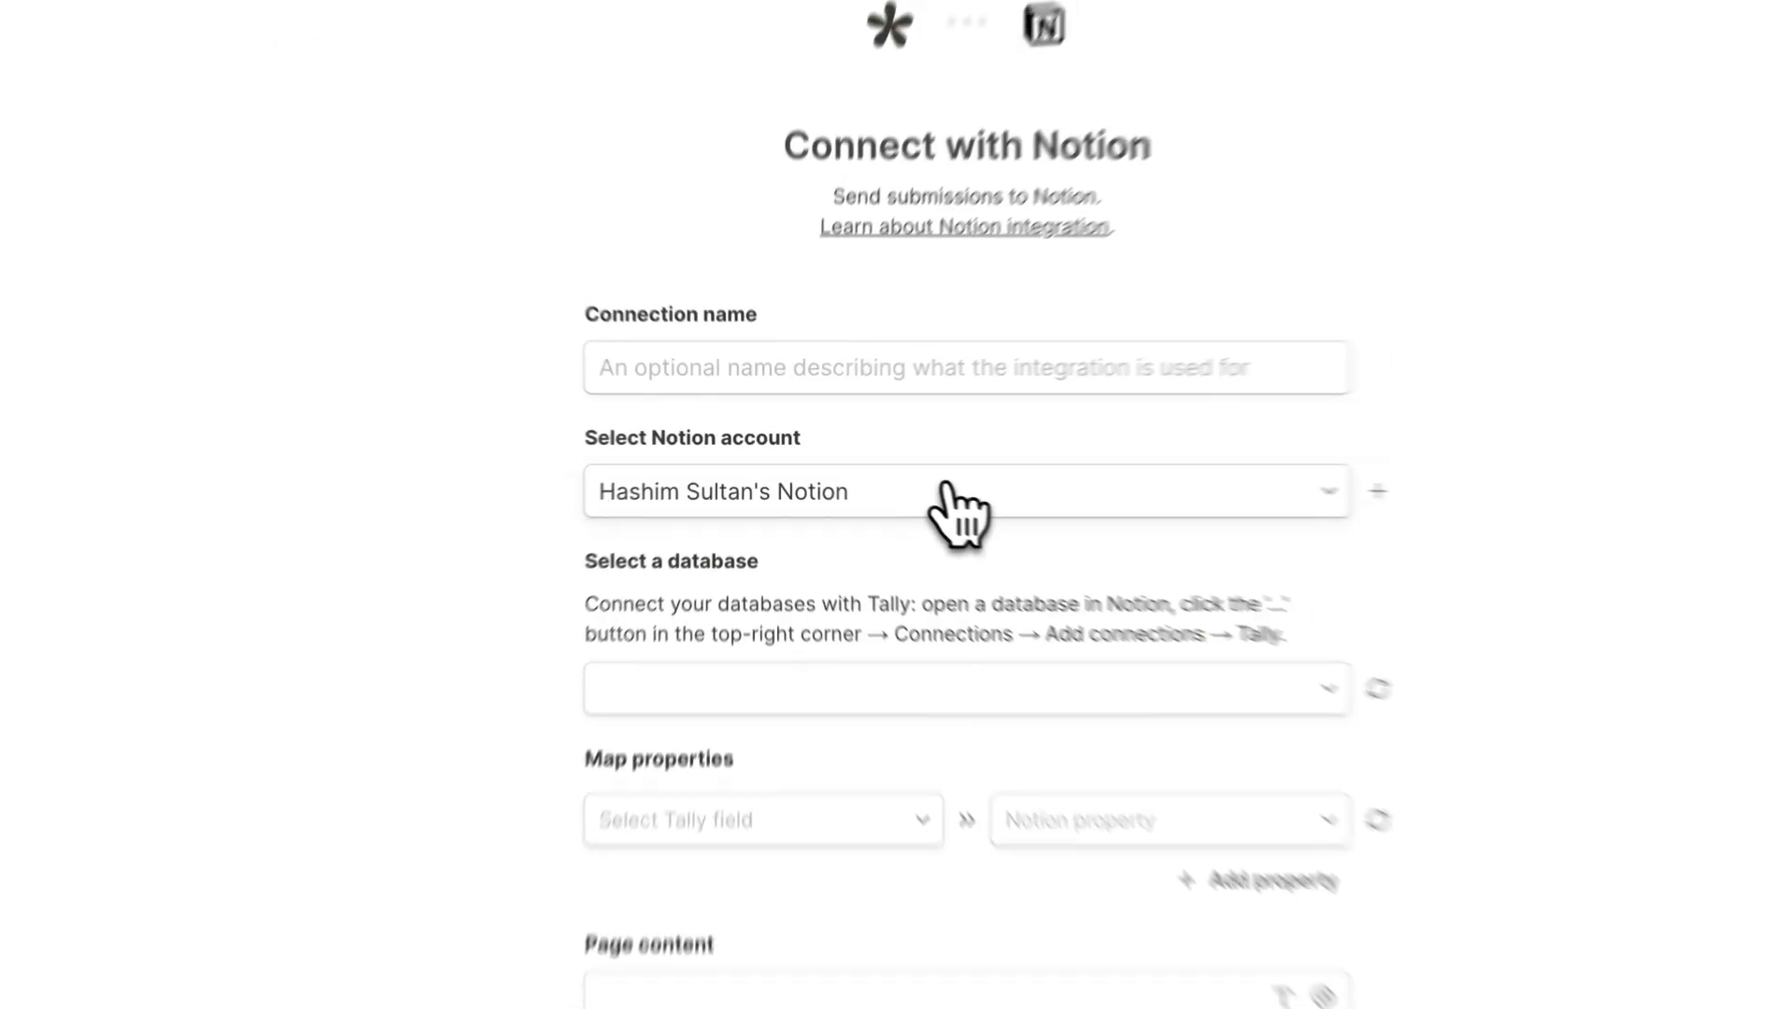
- Add a second property mapping row and choose Name as the Tally field in the first row
scroll(823, 495, "down", 2)
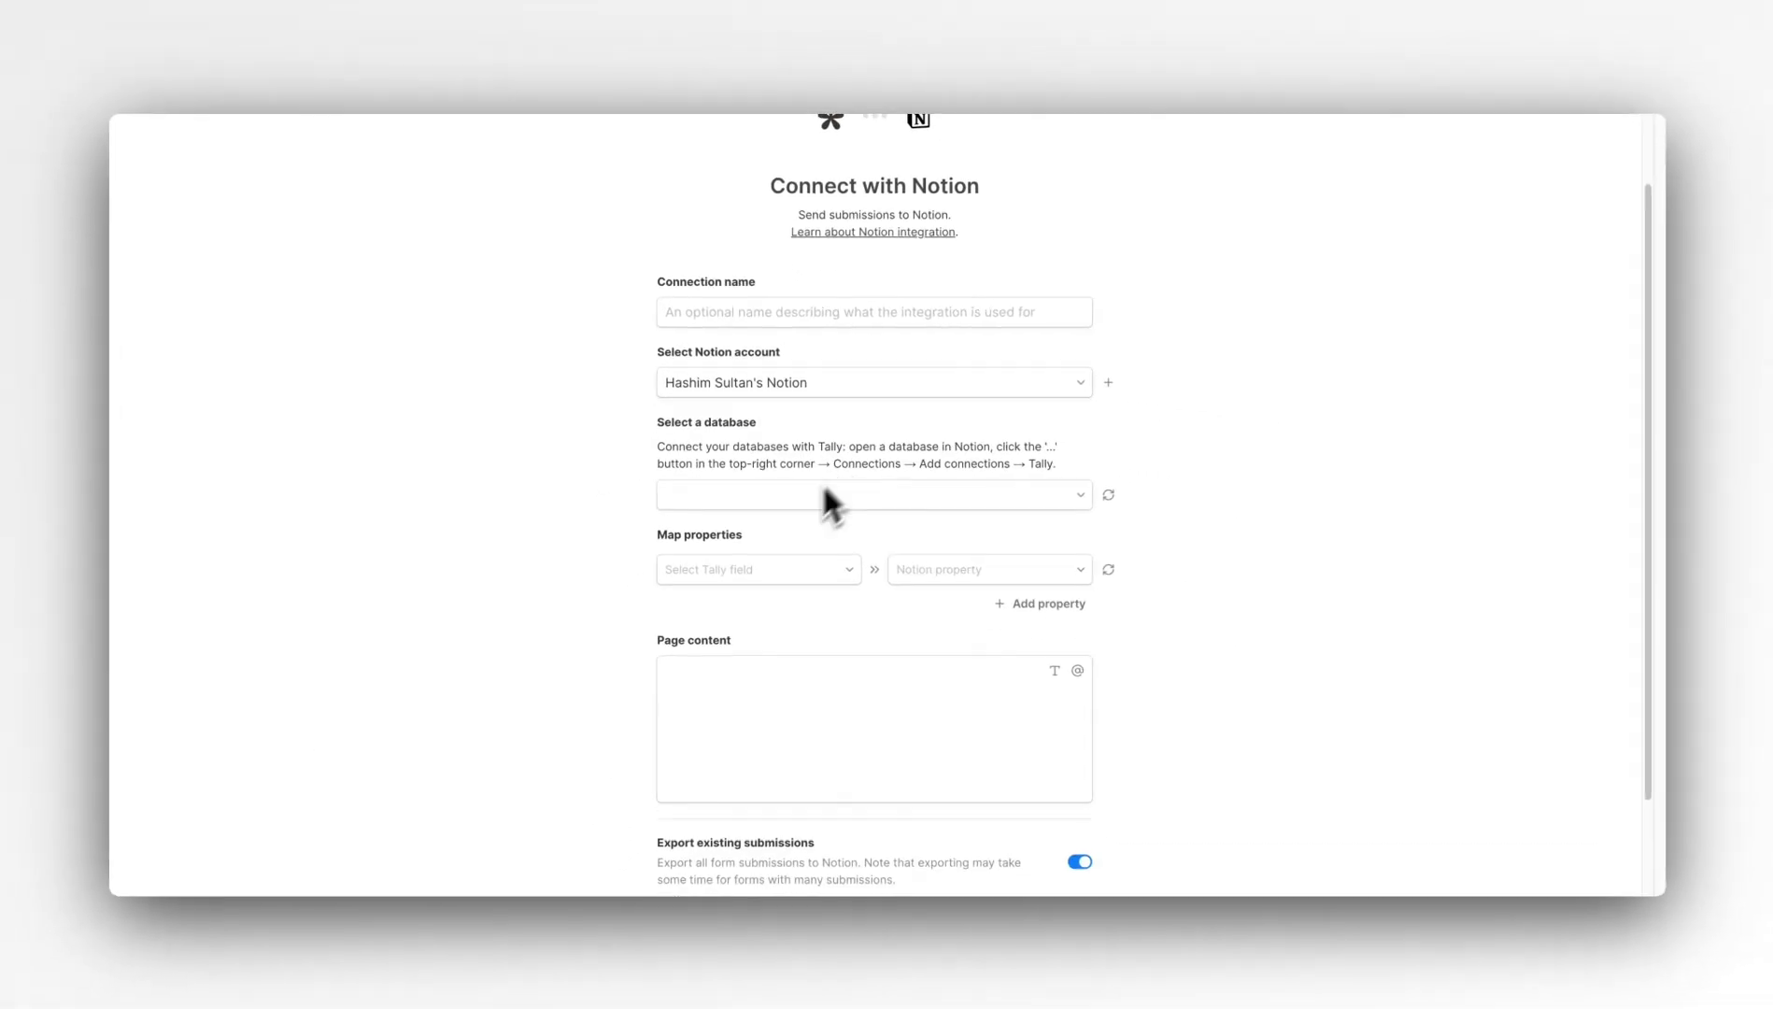
left_click(1041, 605)
left_click(789, 572)
left_click(782, 715)
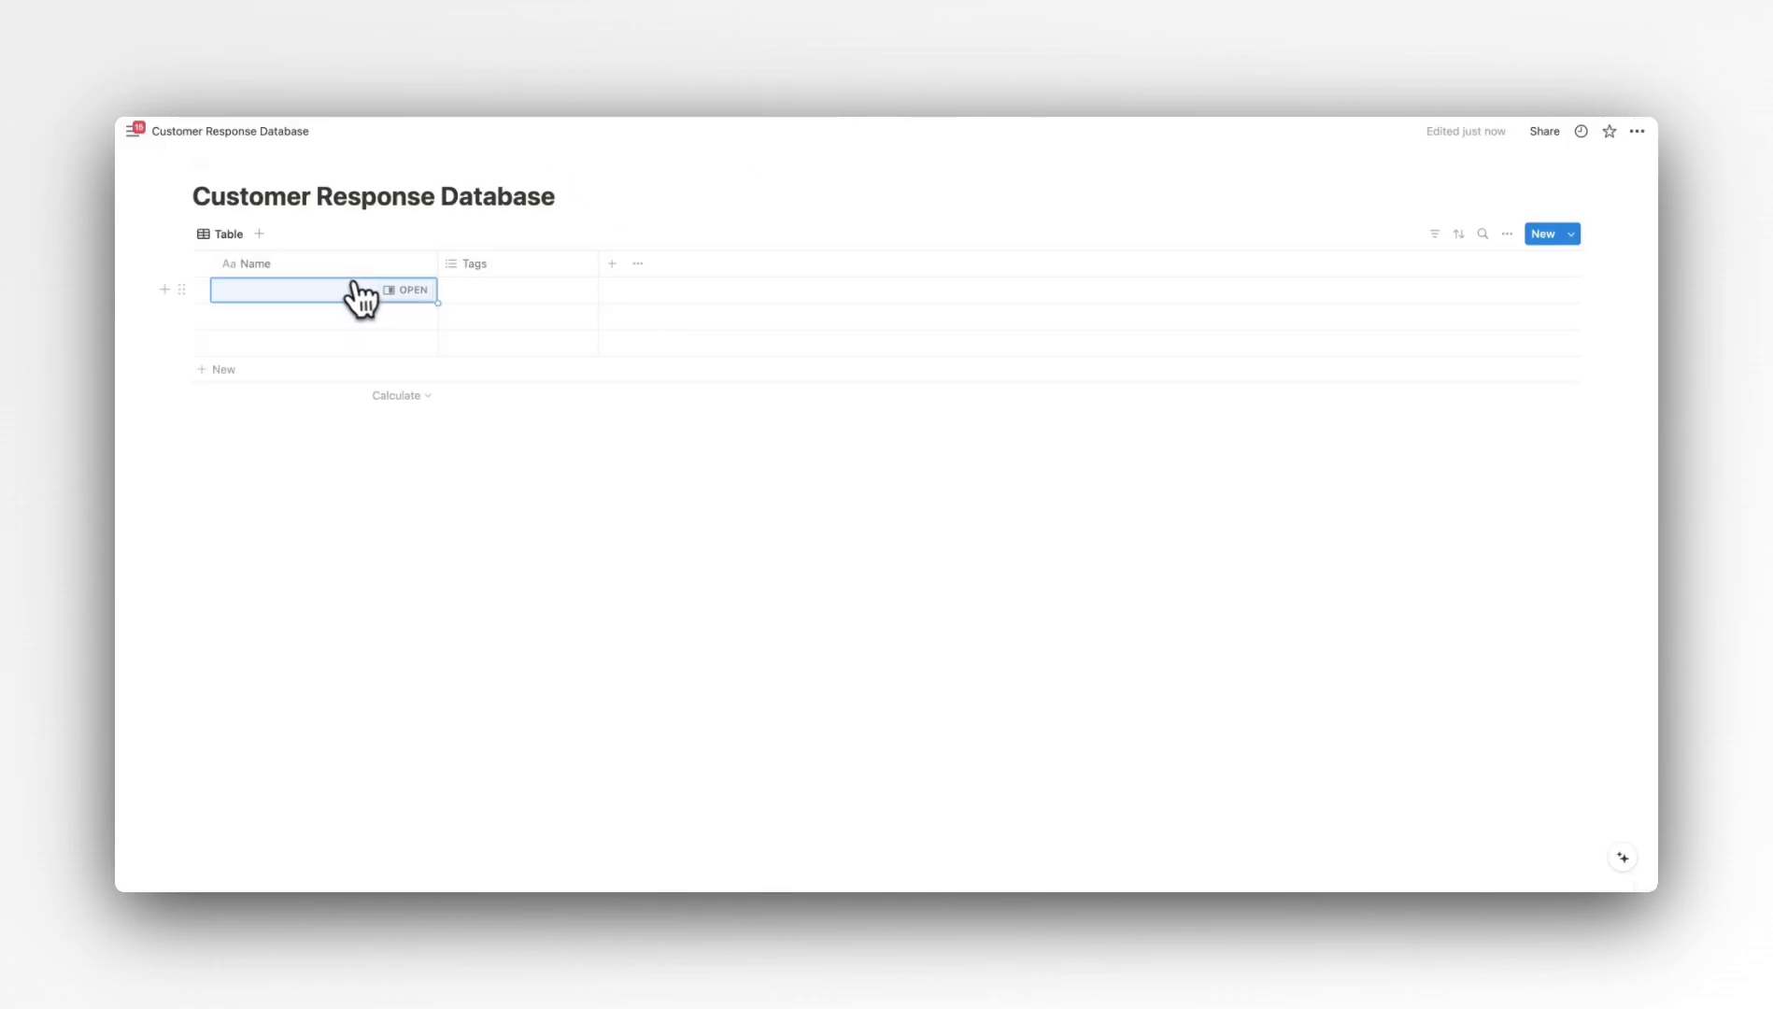
- Switch to Notion and delete the Tags property from the Customer Response Database
left_click(481, 264)
left_click(523, 525)
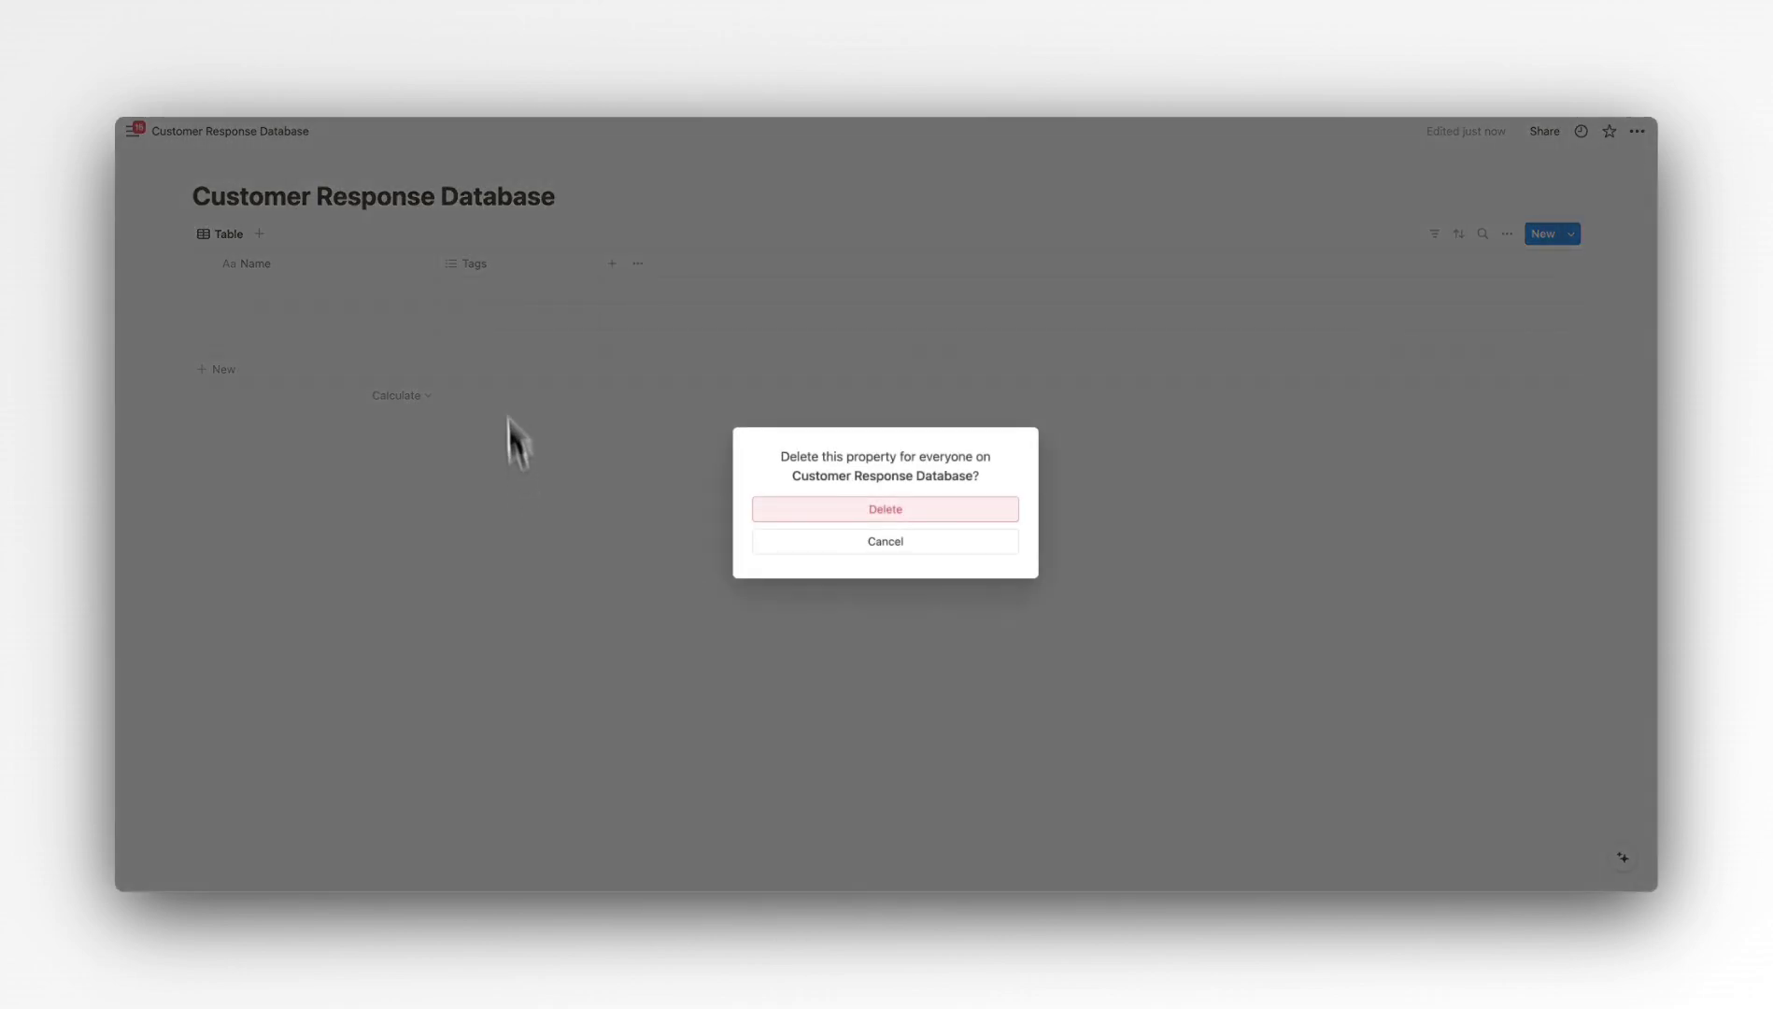
left_click(836, 510)
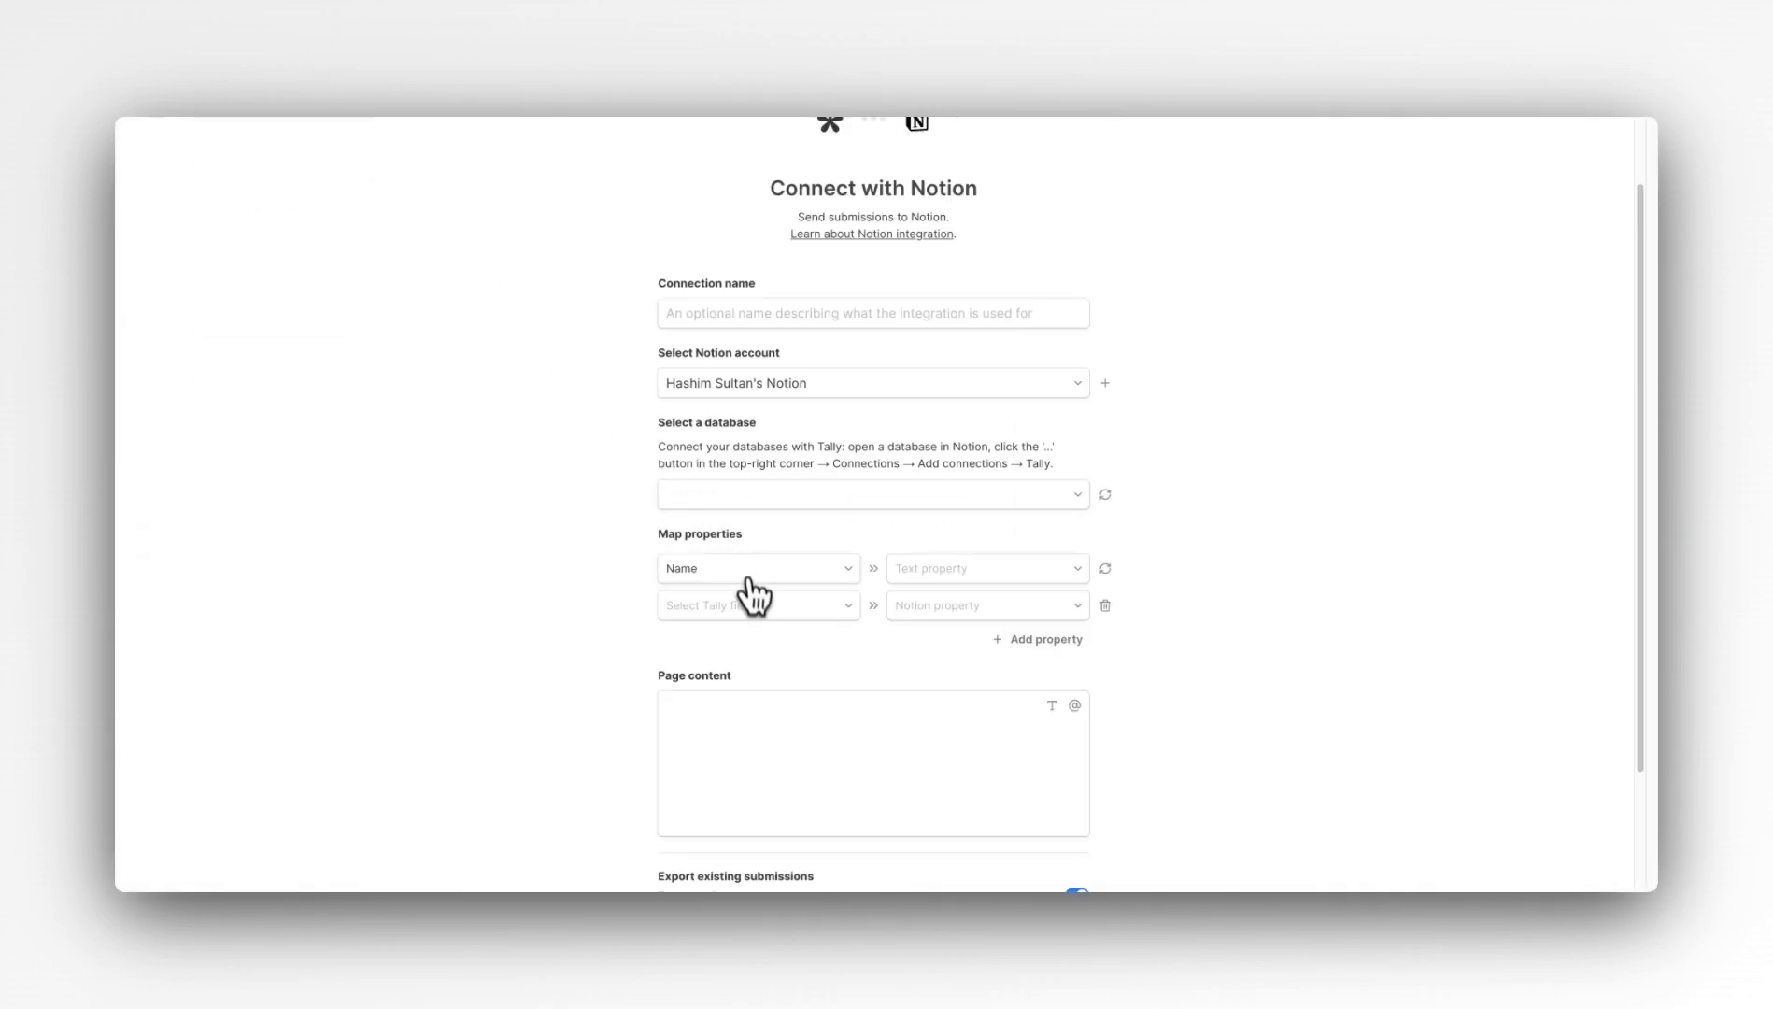
- Choose Email as the Tally field in the second mapping row, and add an Email property to the Customer Response Database in Notion
left_click(753, 606)
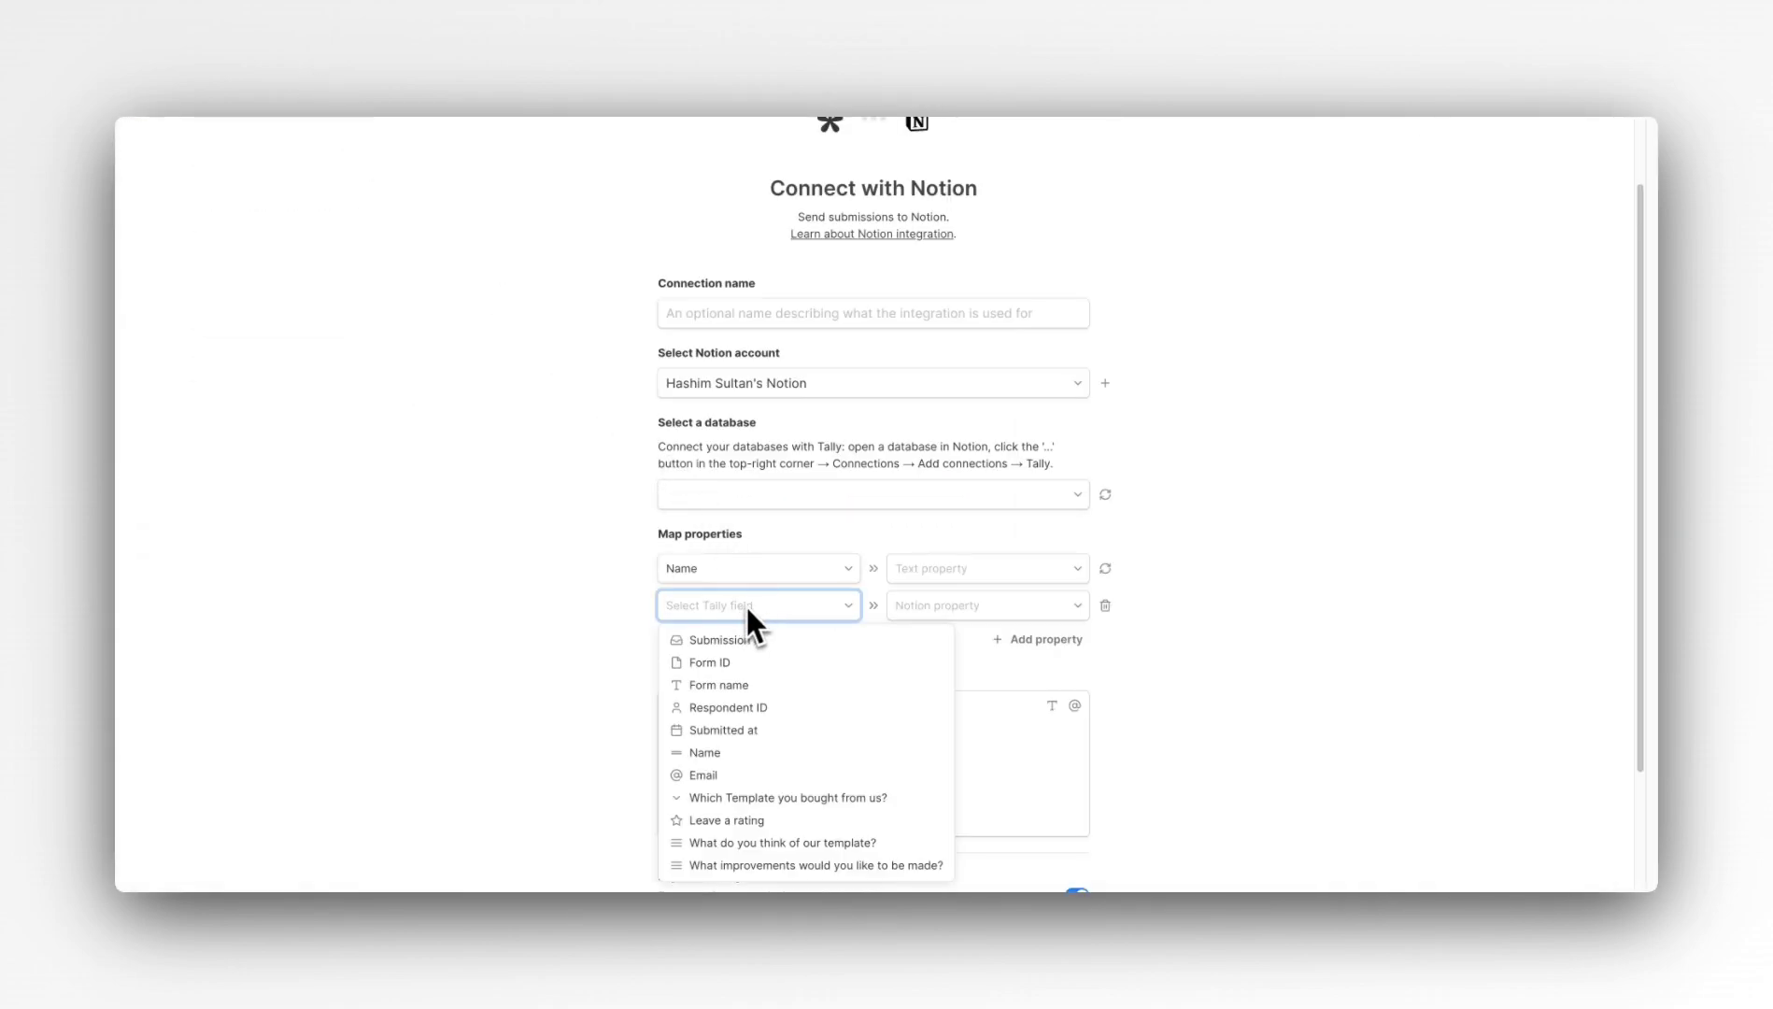
left_click(752, 776)
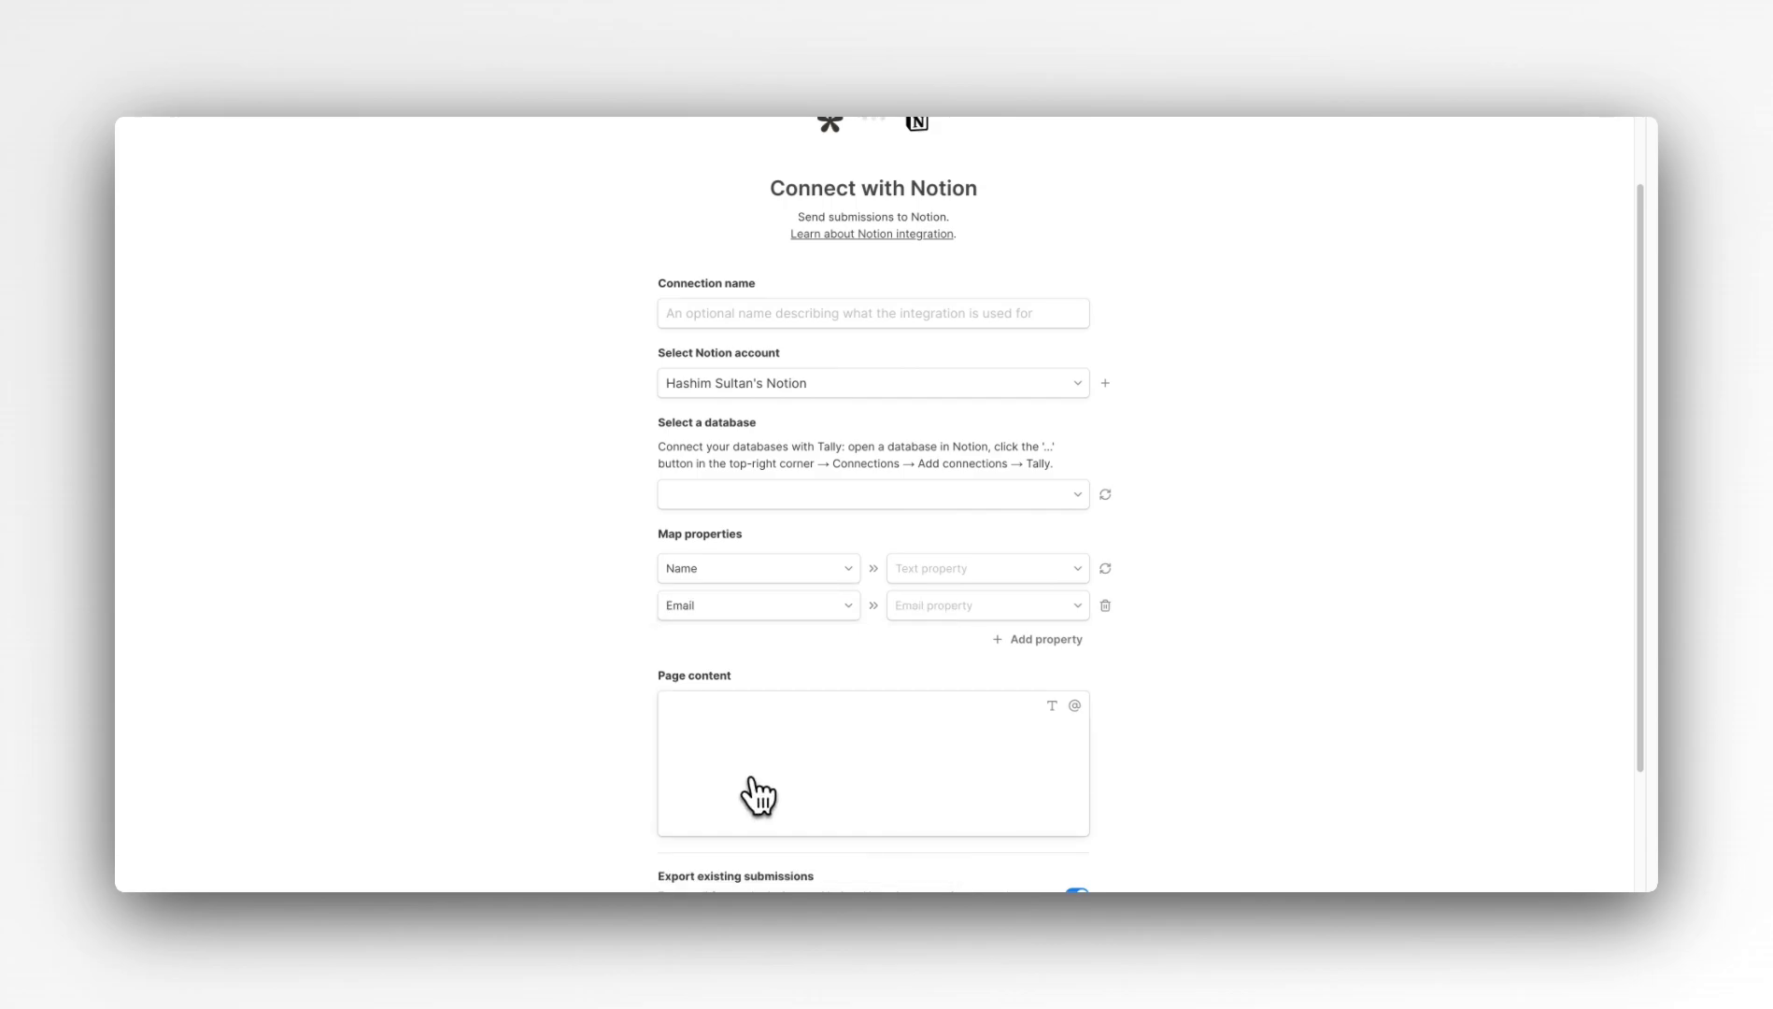
left_click(451, 58)
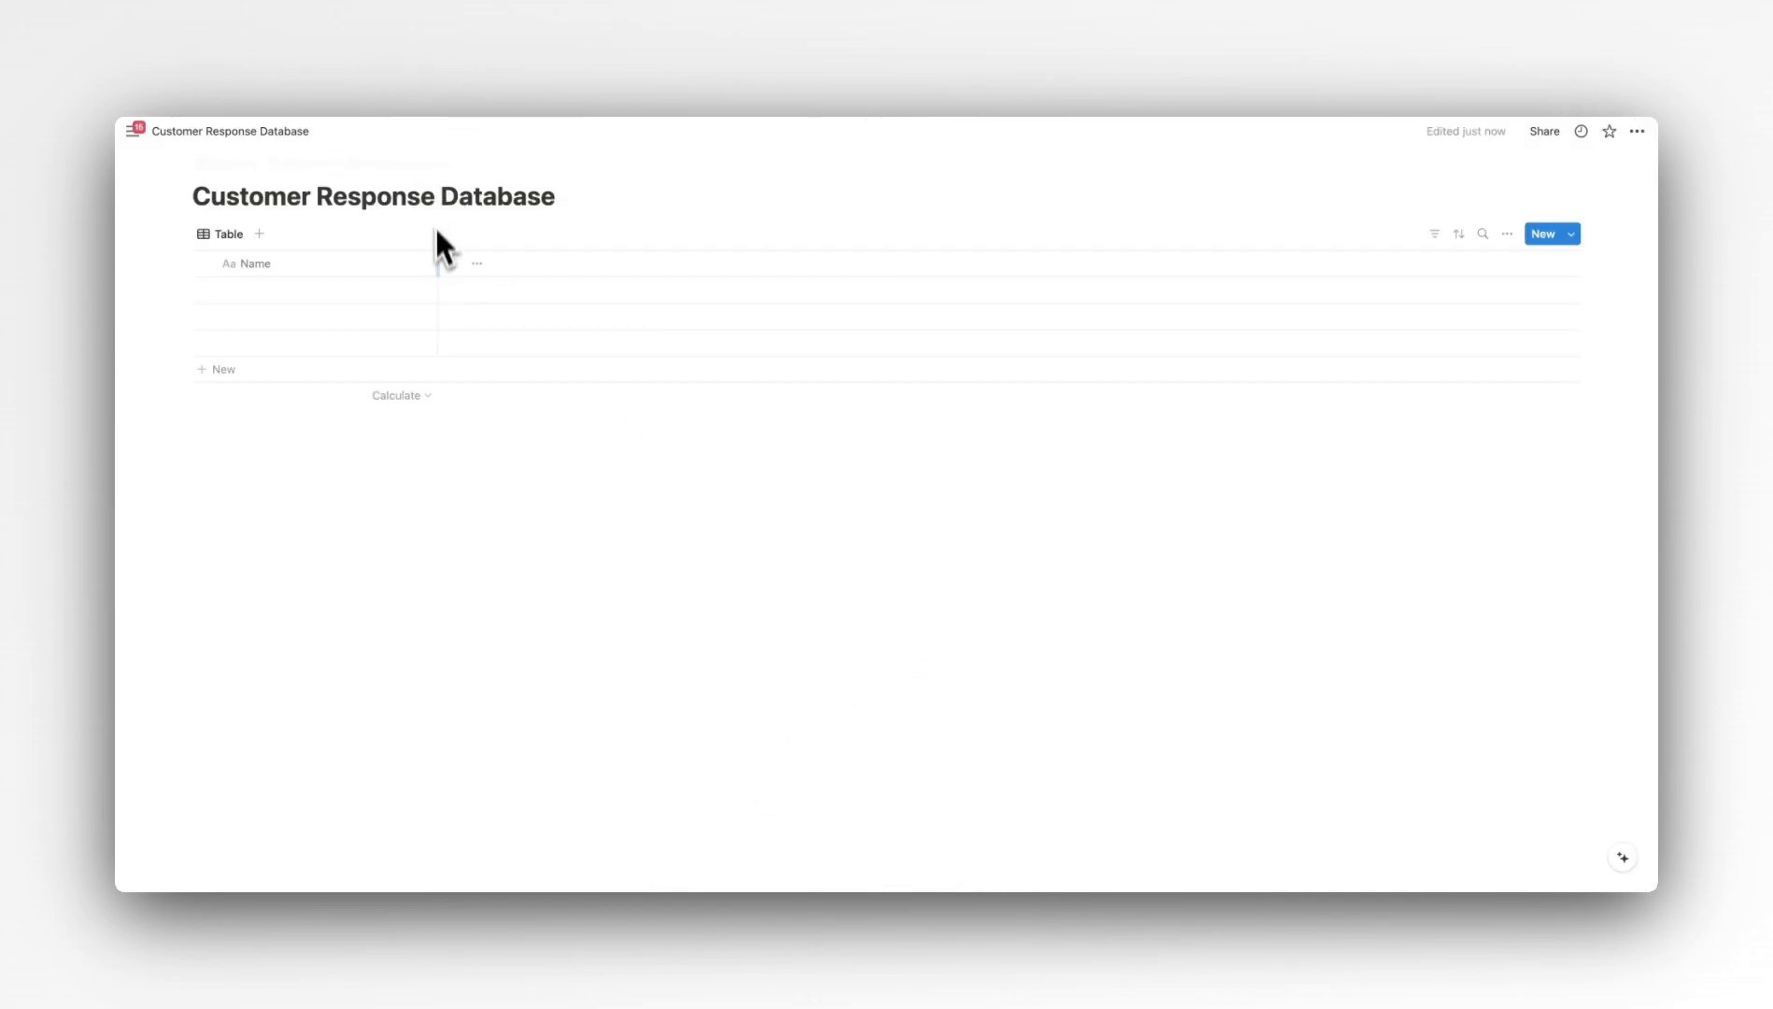
left_click(449, 264)
type("ema")
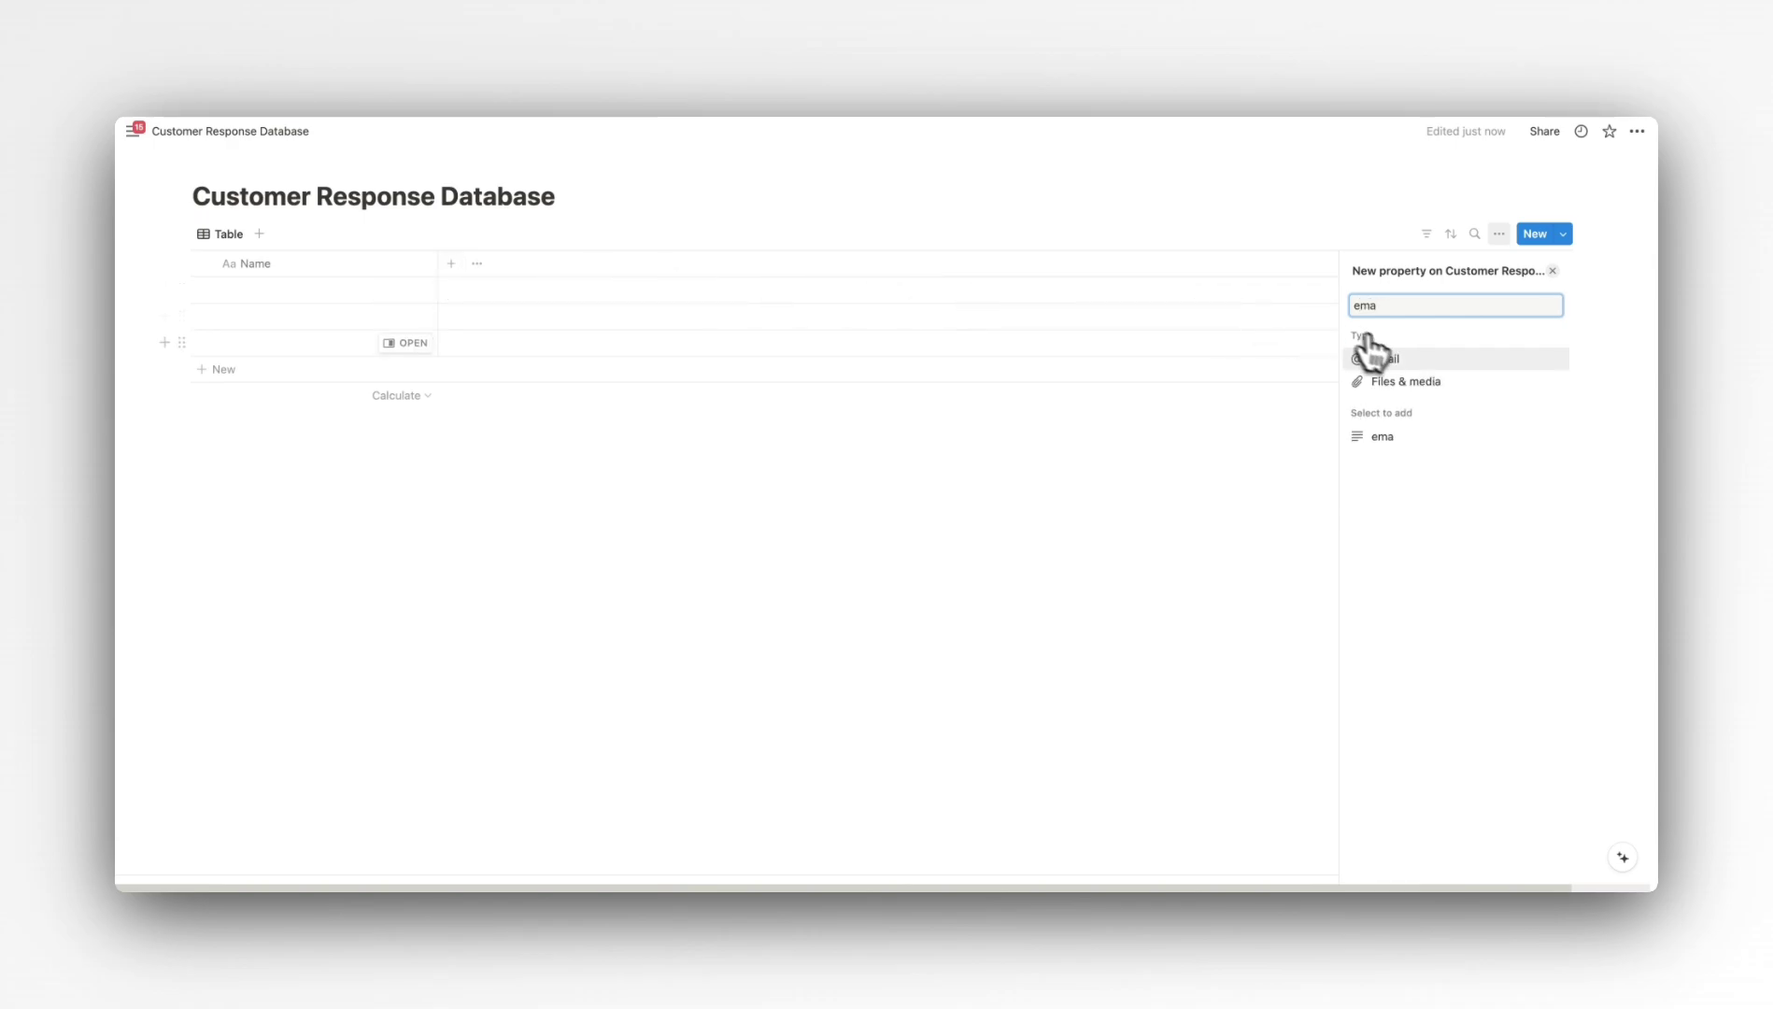
left_click(1373, 358)
left_click(1114, 414)
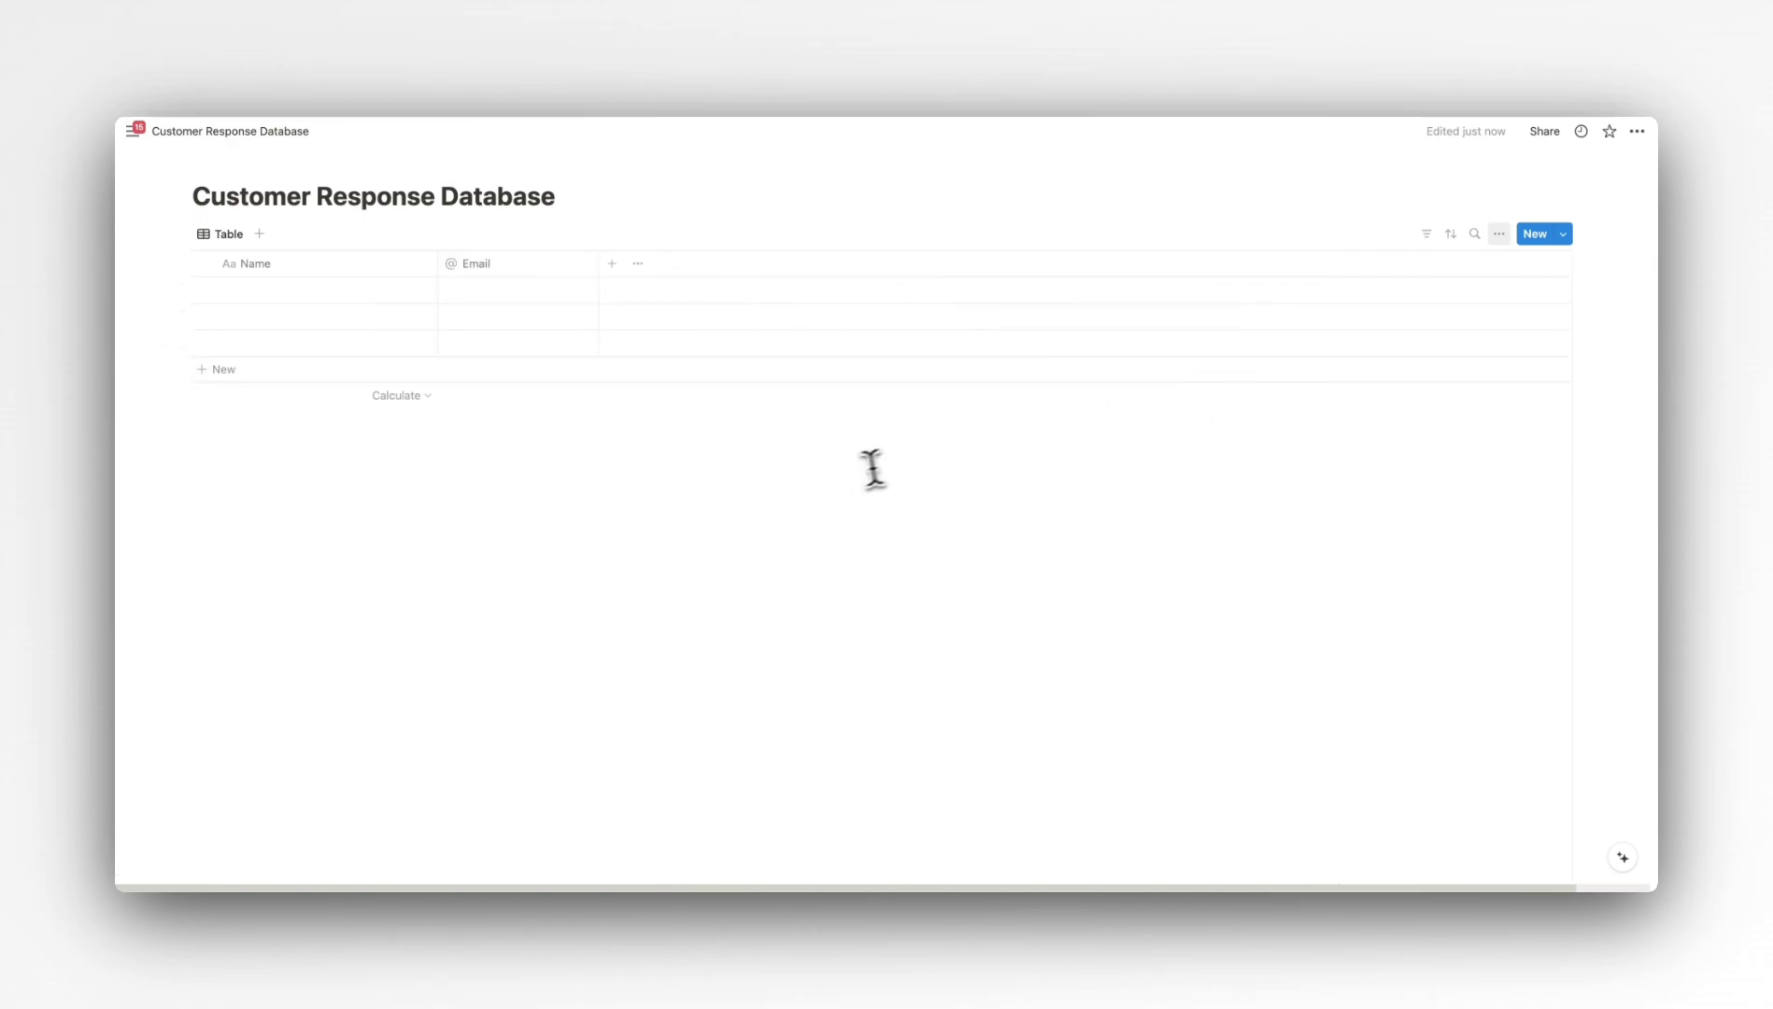
- Switch to Tally and add a third property mapping row with "Which Template you bought from us?" as its Tally field
left_click(280, 77)
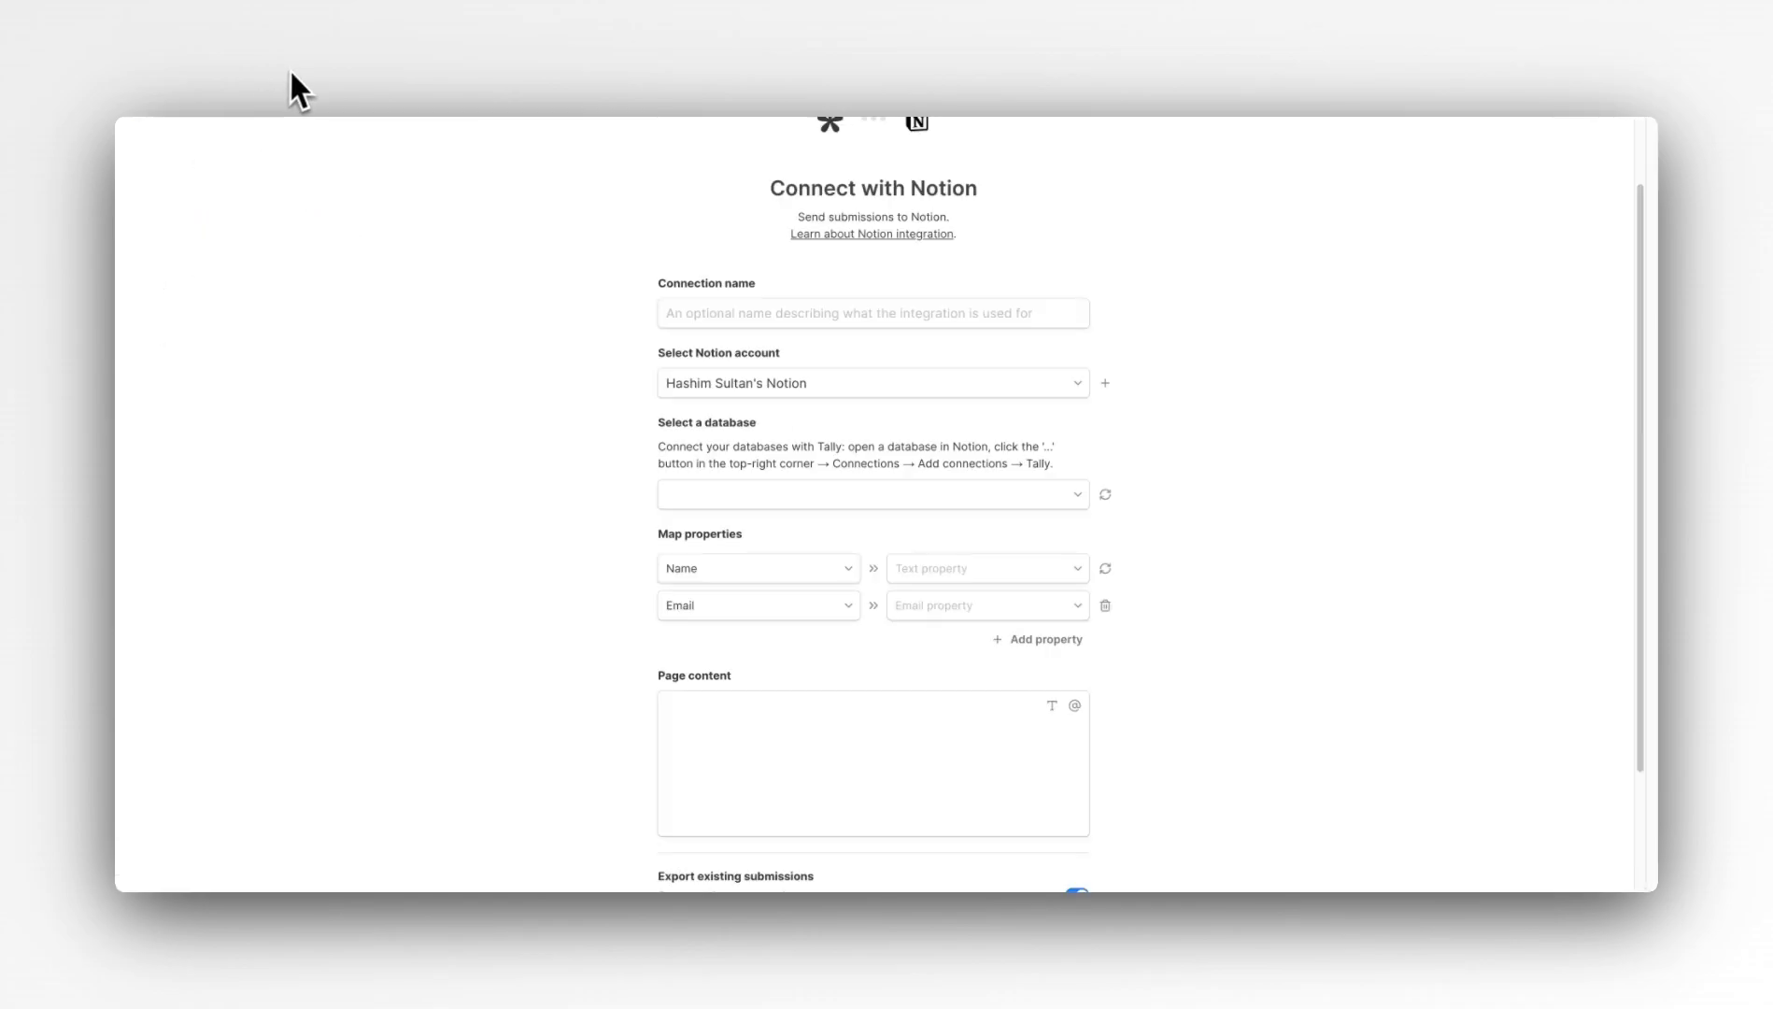
left_click(1051, 638)
left_click(794, 645)
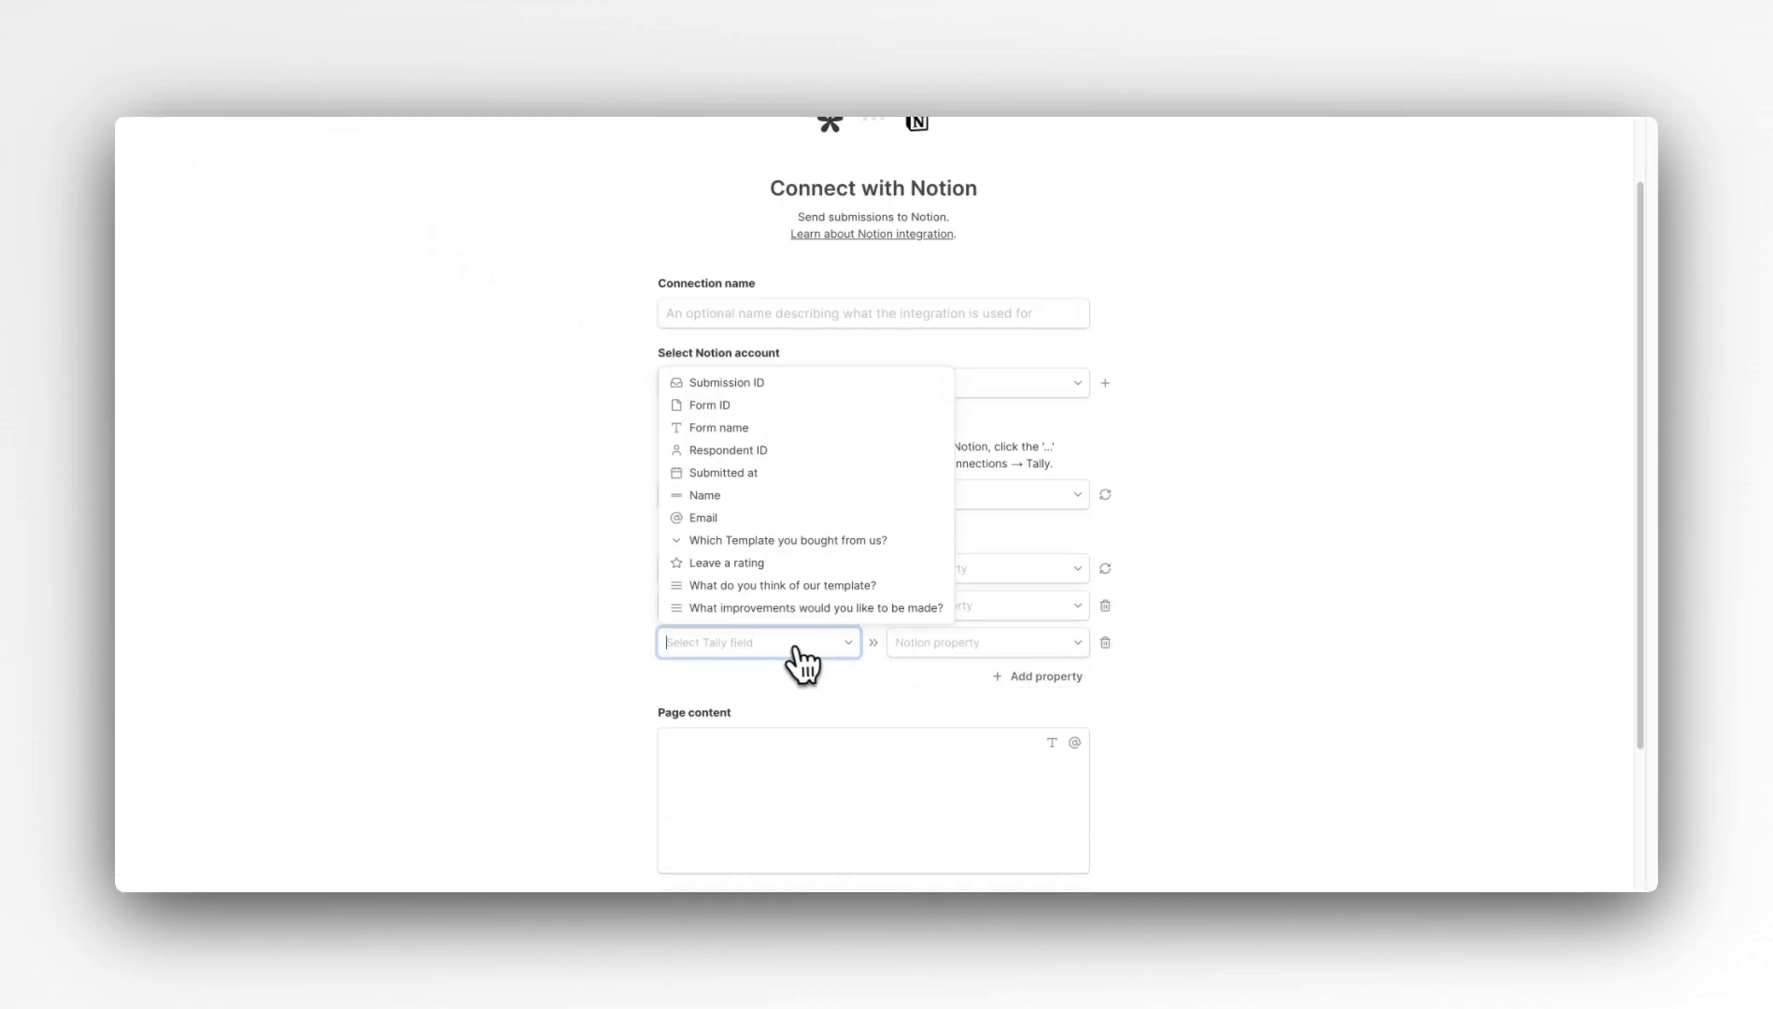
left_click(747, 541)
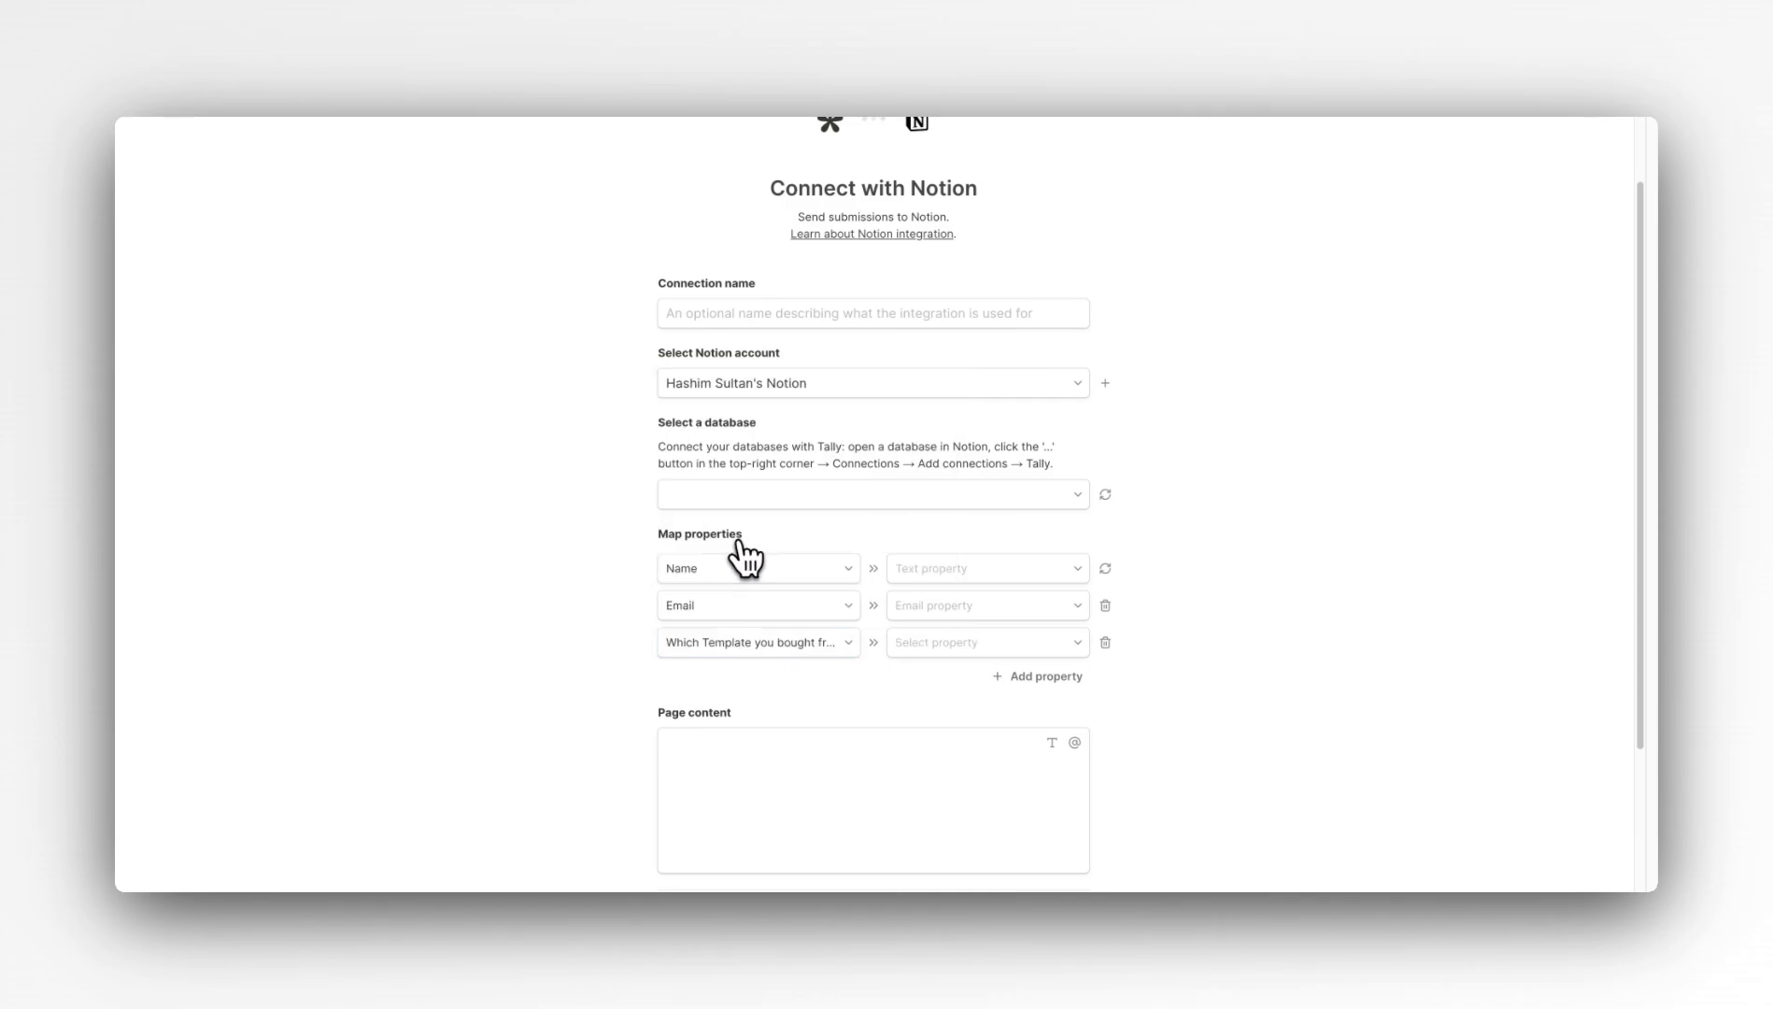
left_click(936, 642)
- Switch to Notion and add a Select property to the Customer Response Database
key("ctrl+Tab")
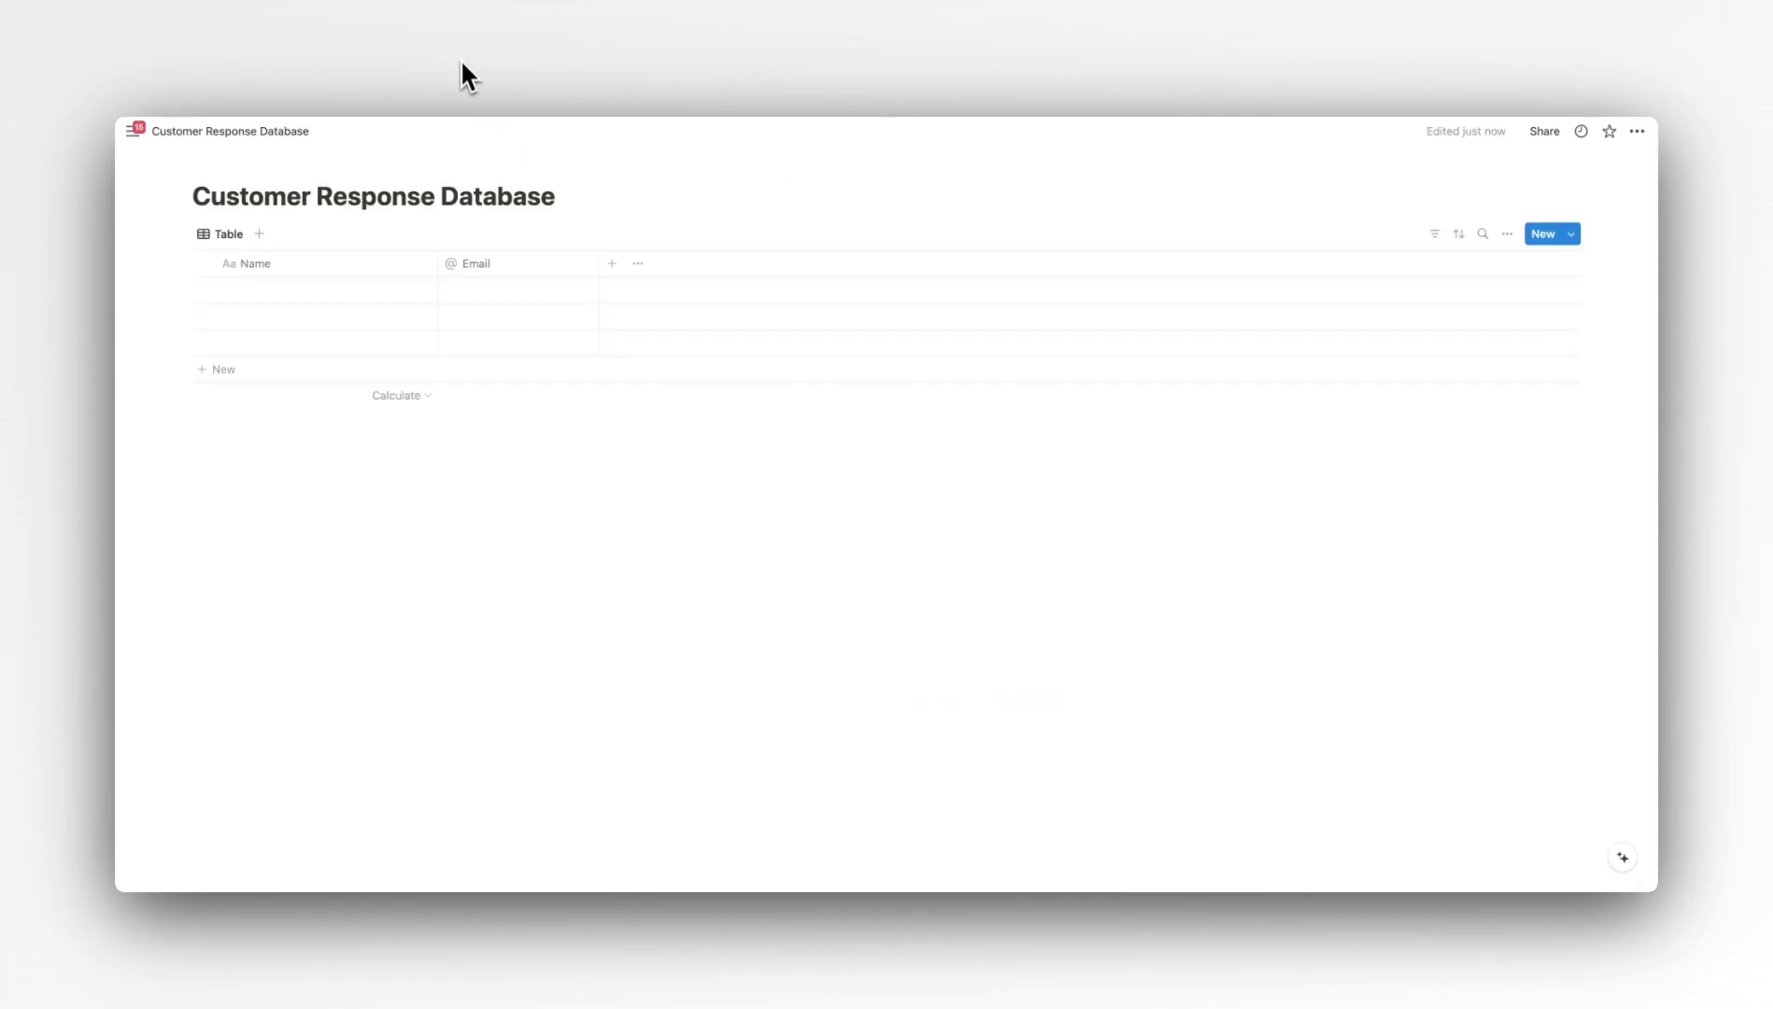
left_click(612, 265)
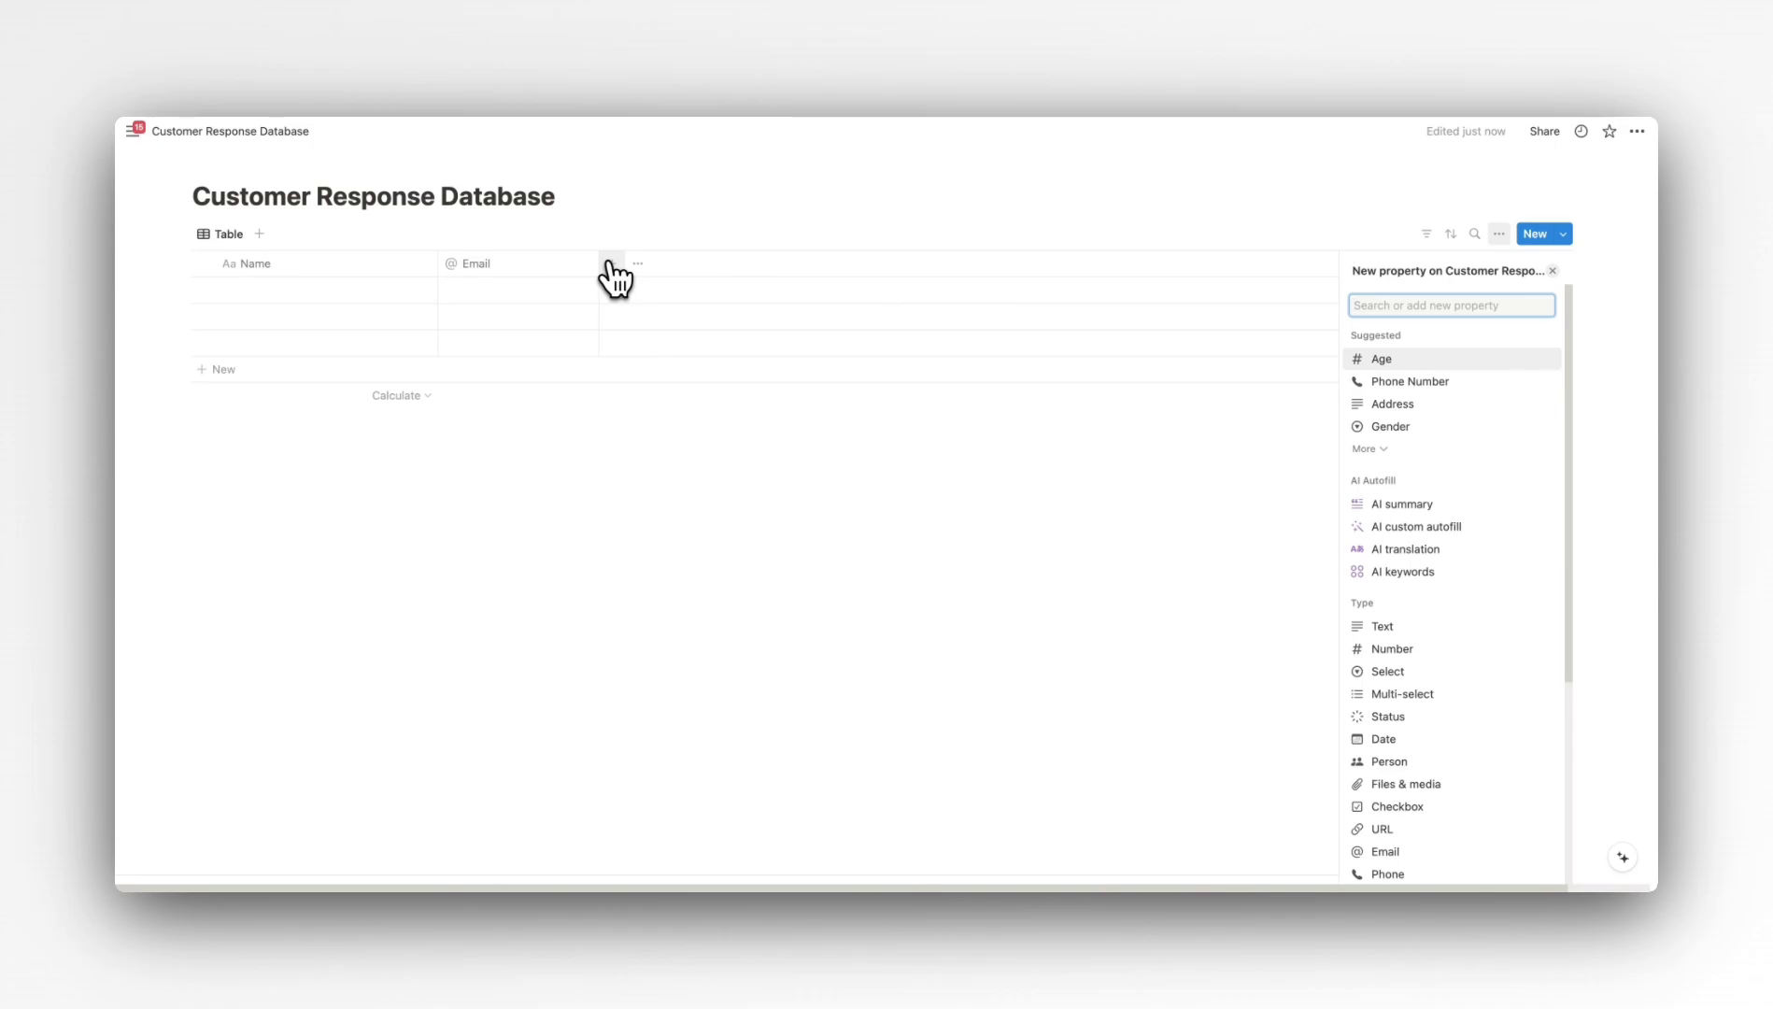
type("sel")
left_click(1375, 359)
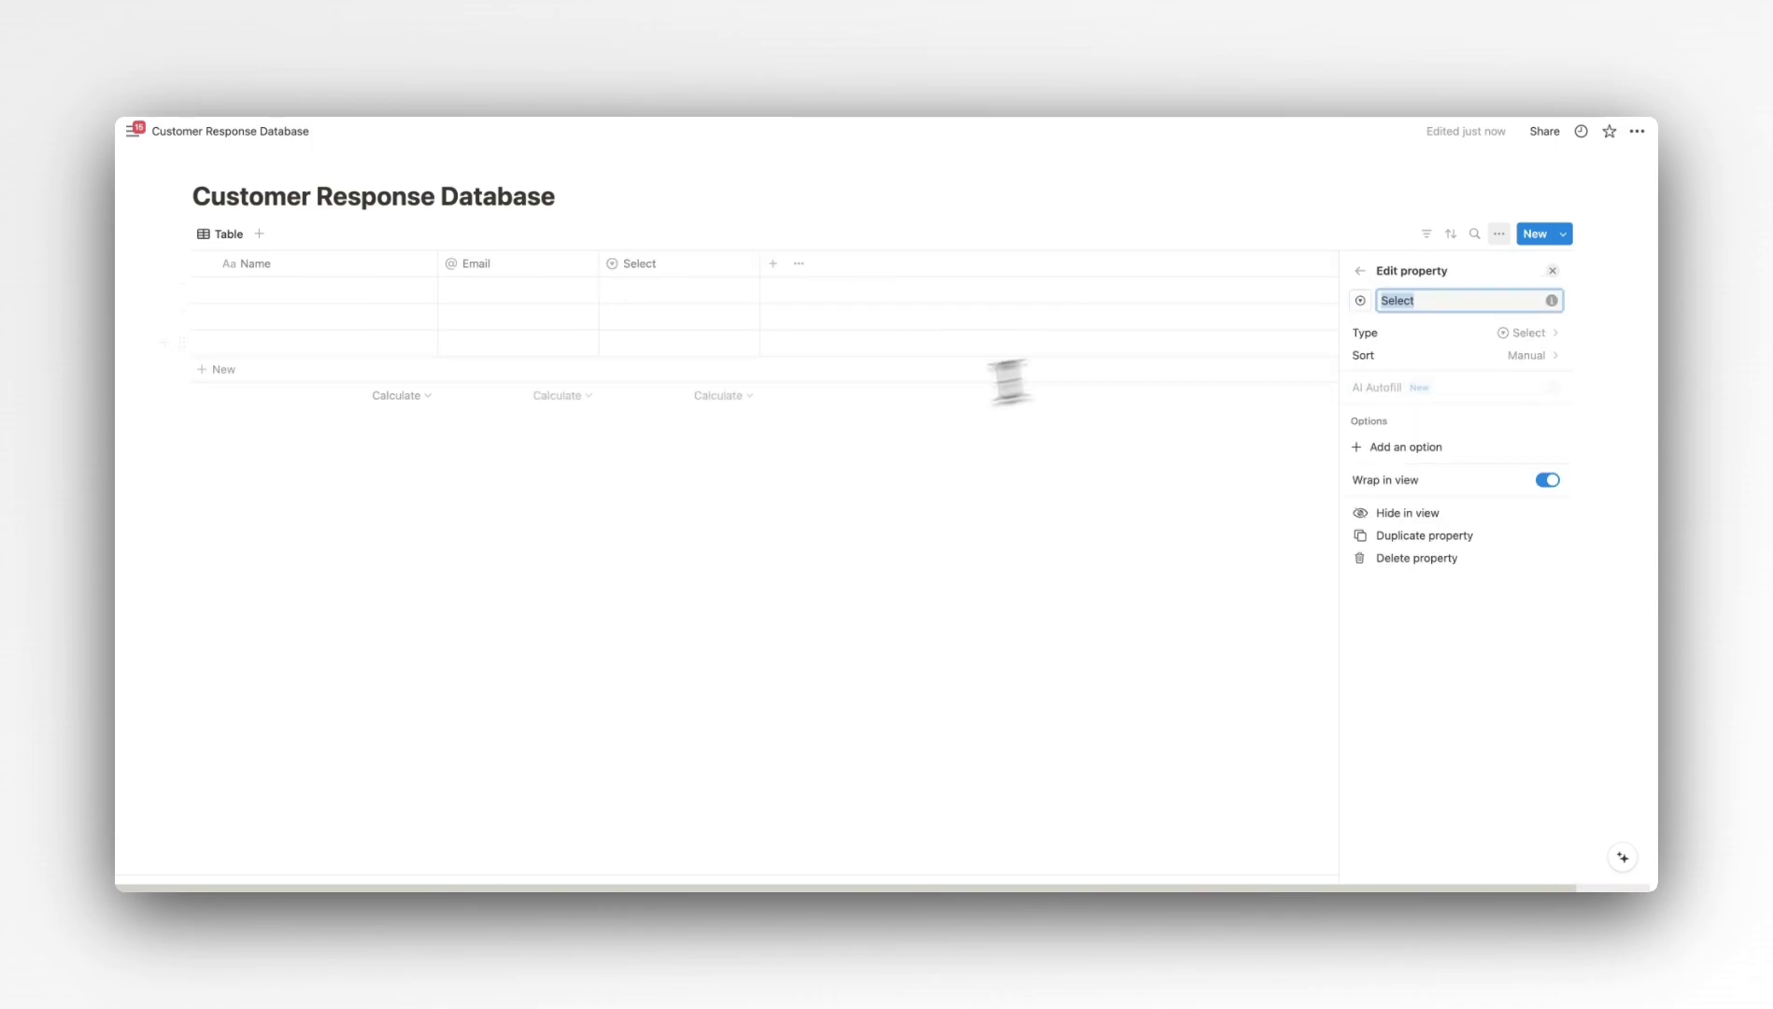
key("Escape")
- Switch to Tally and add a fourth property mapping row with "Leave a rating" as its Tally field
key("ctrl+Tab")
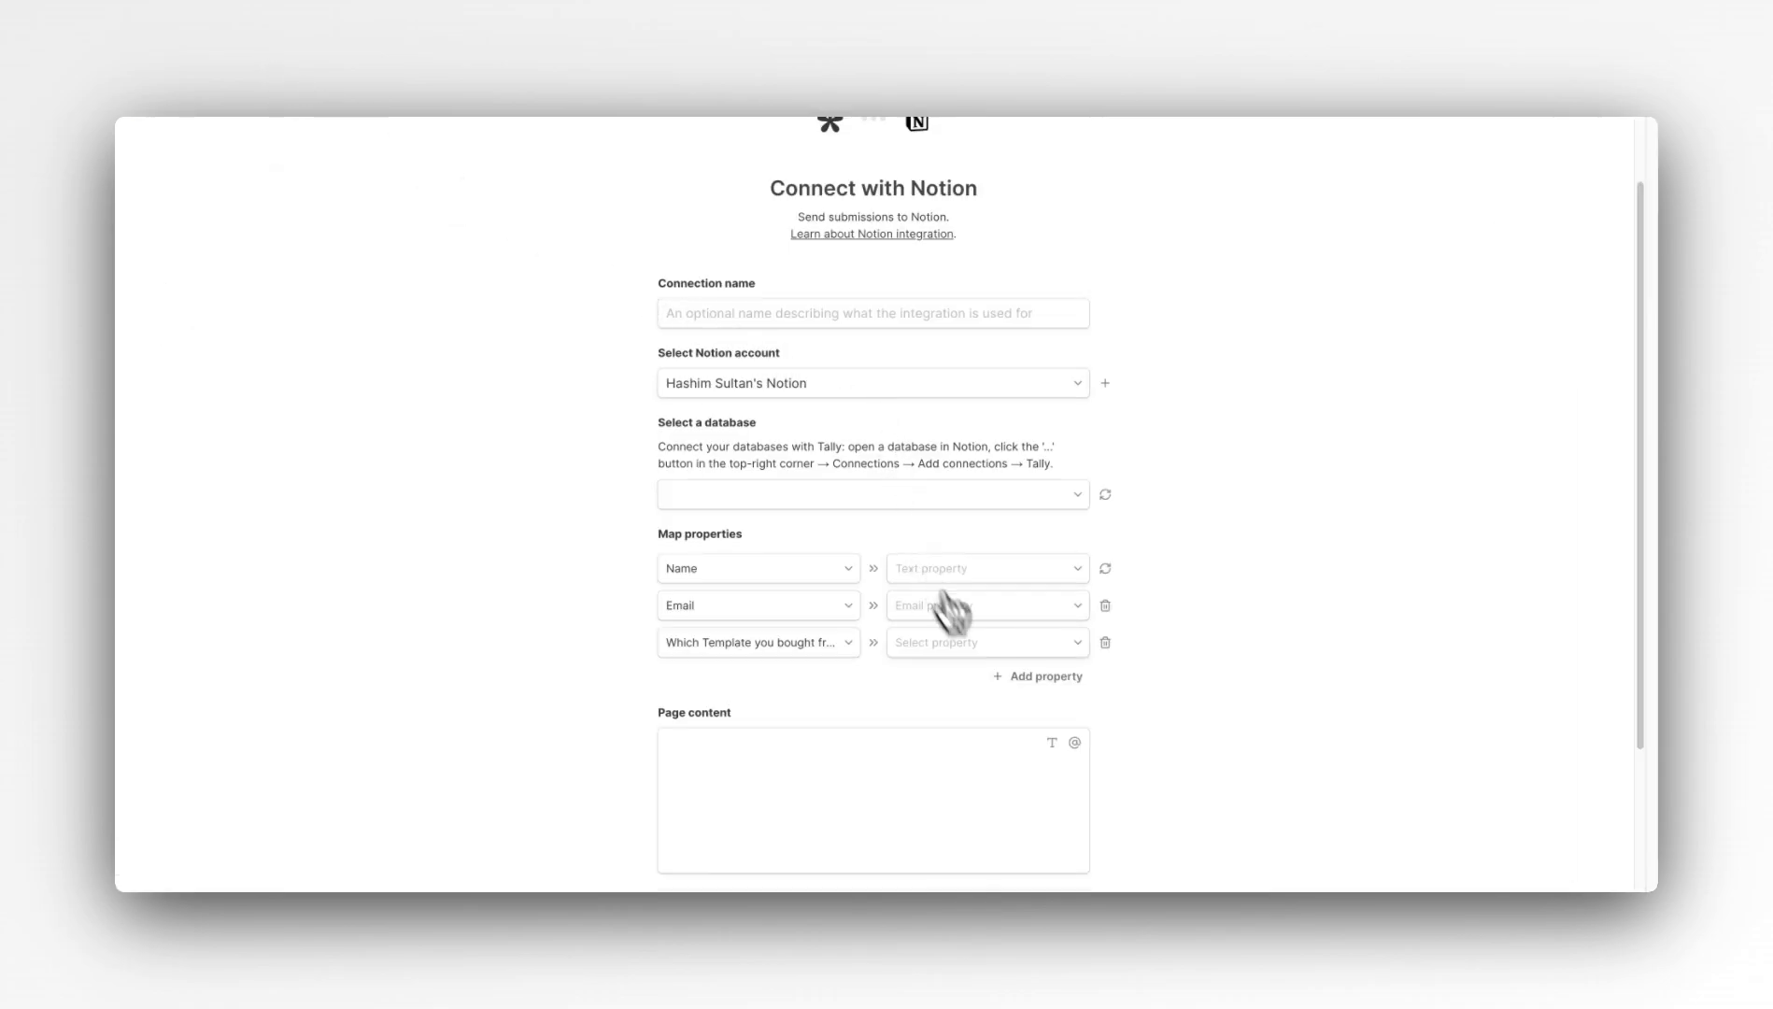
left_click(1042, 685)
left_click(792, 684)
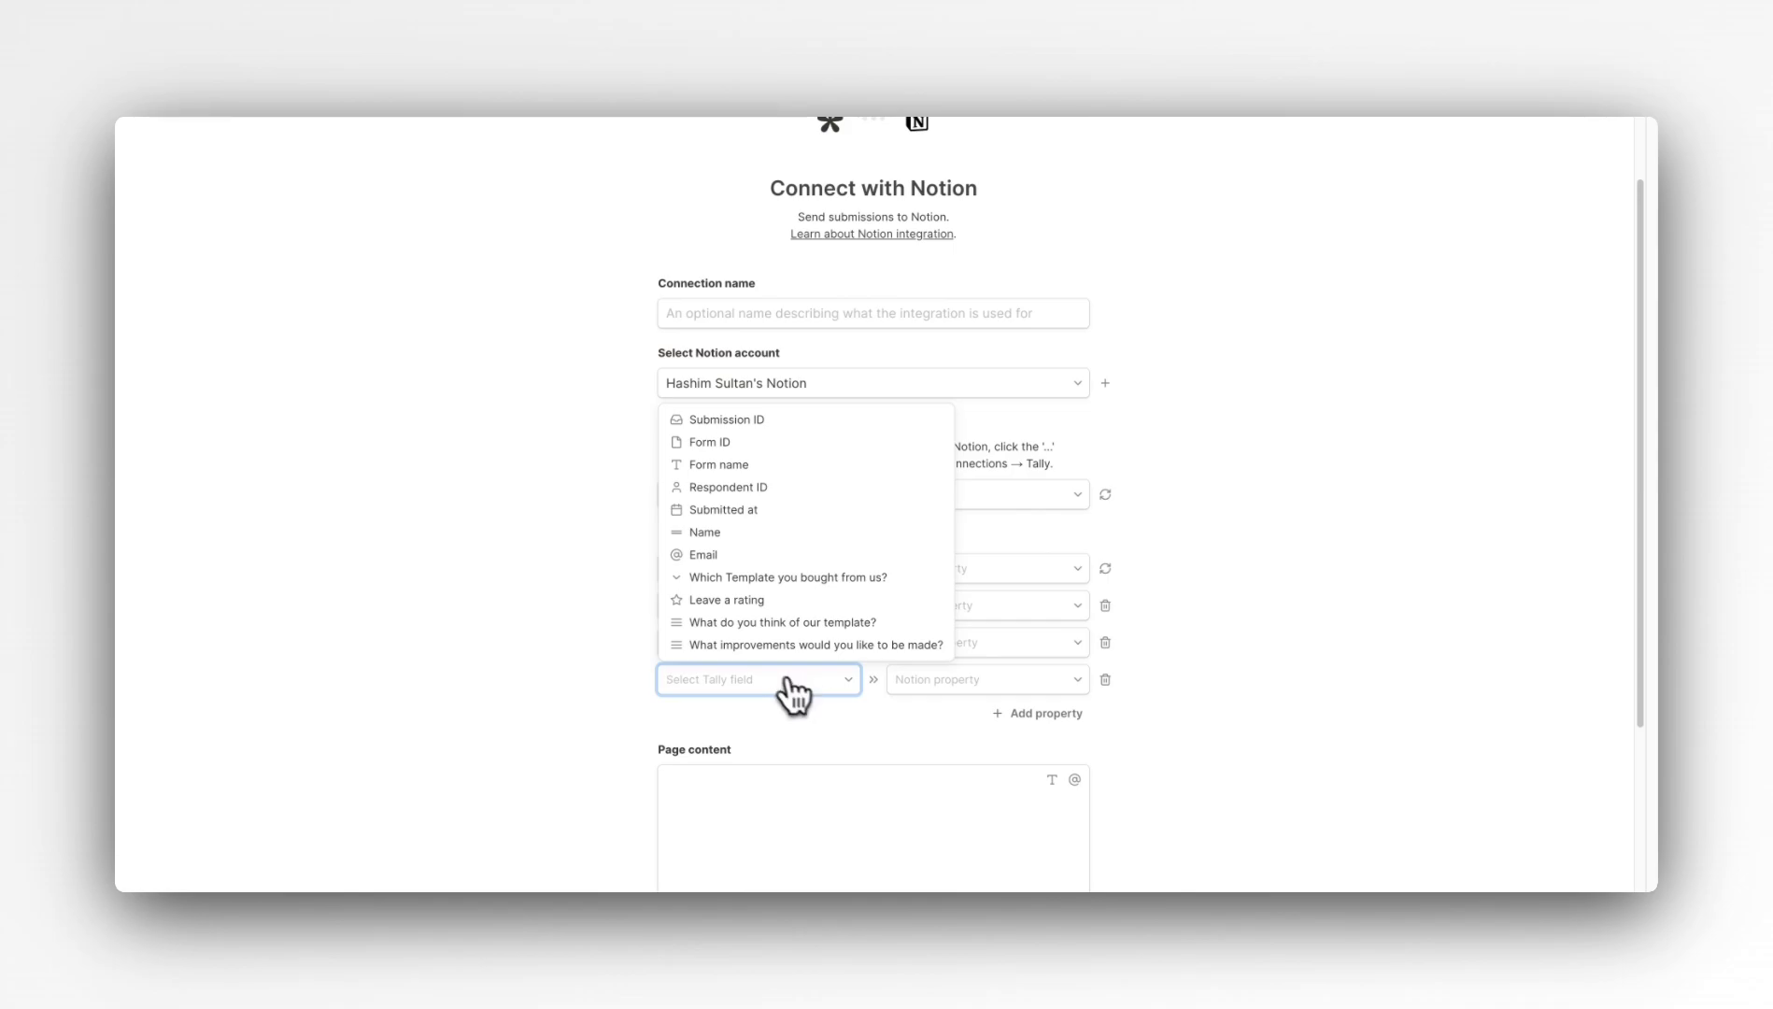
left_click(750, 601)
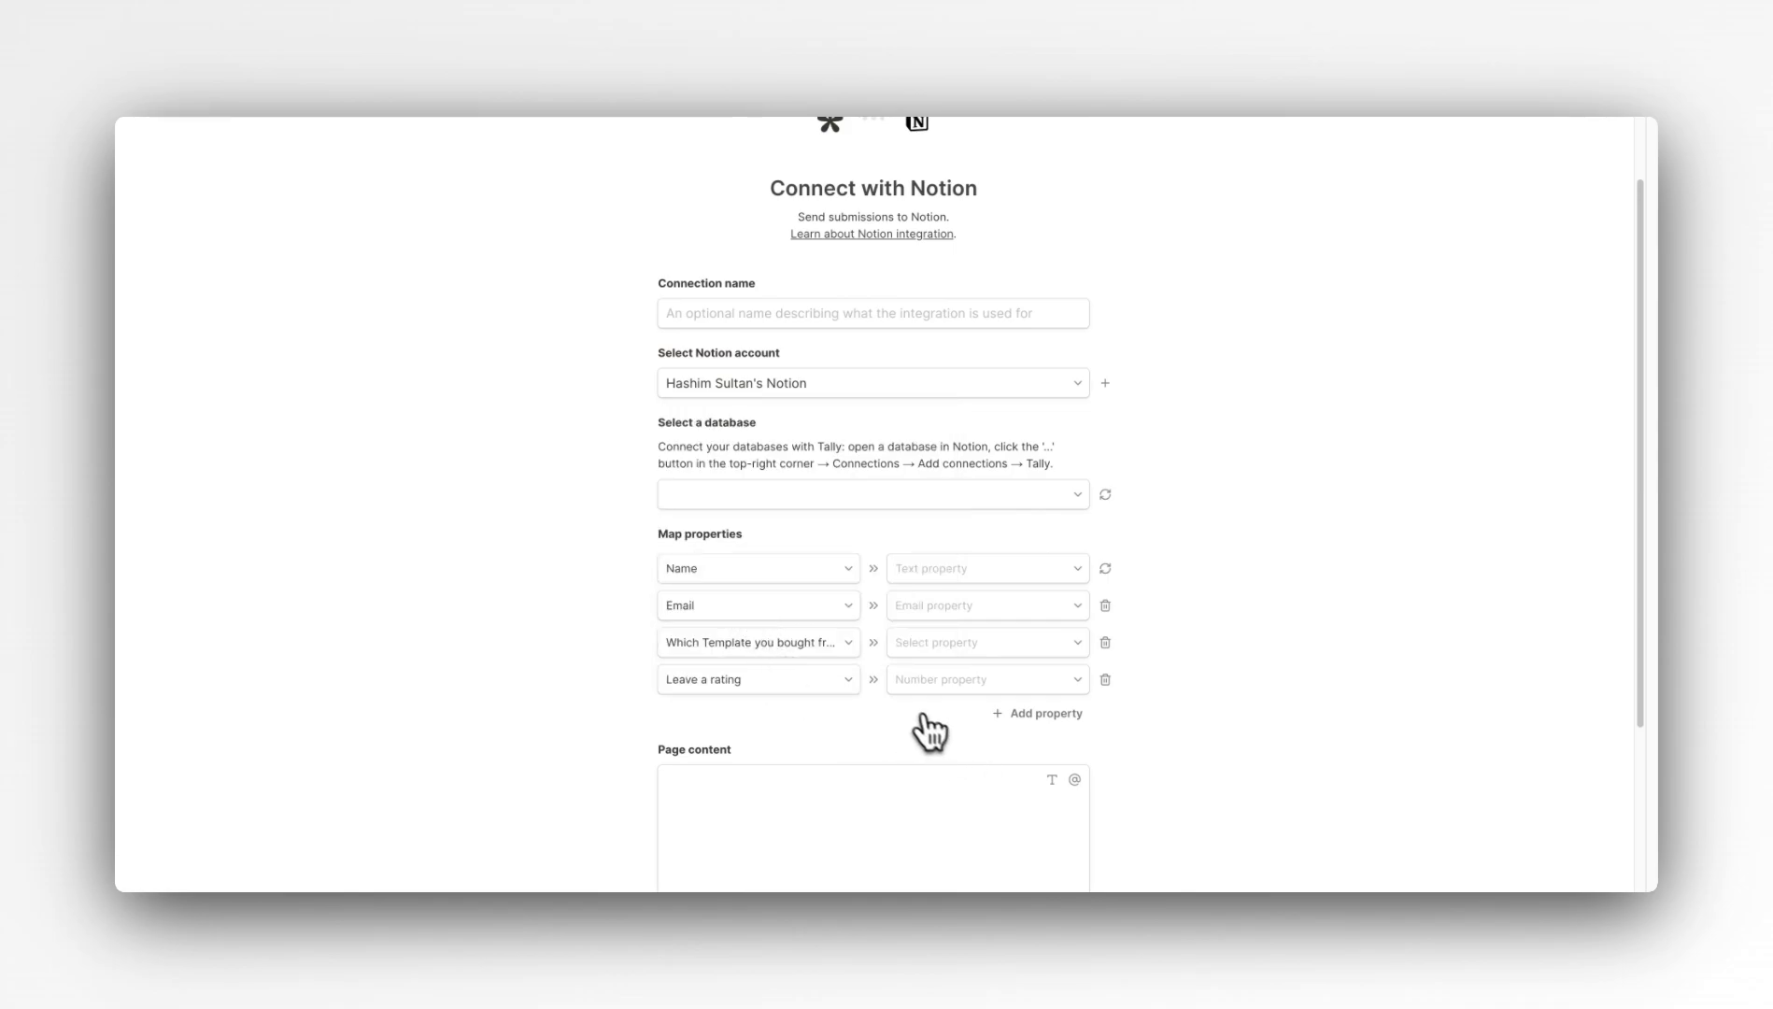
- Switch to Notion and add a Number property to the Customer Response Database
left_click(492, 67)
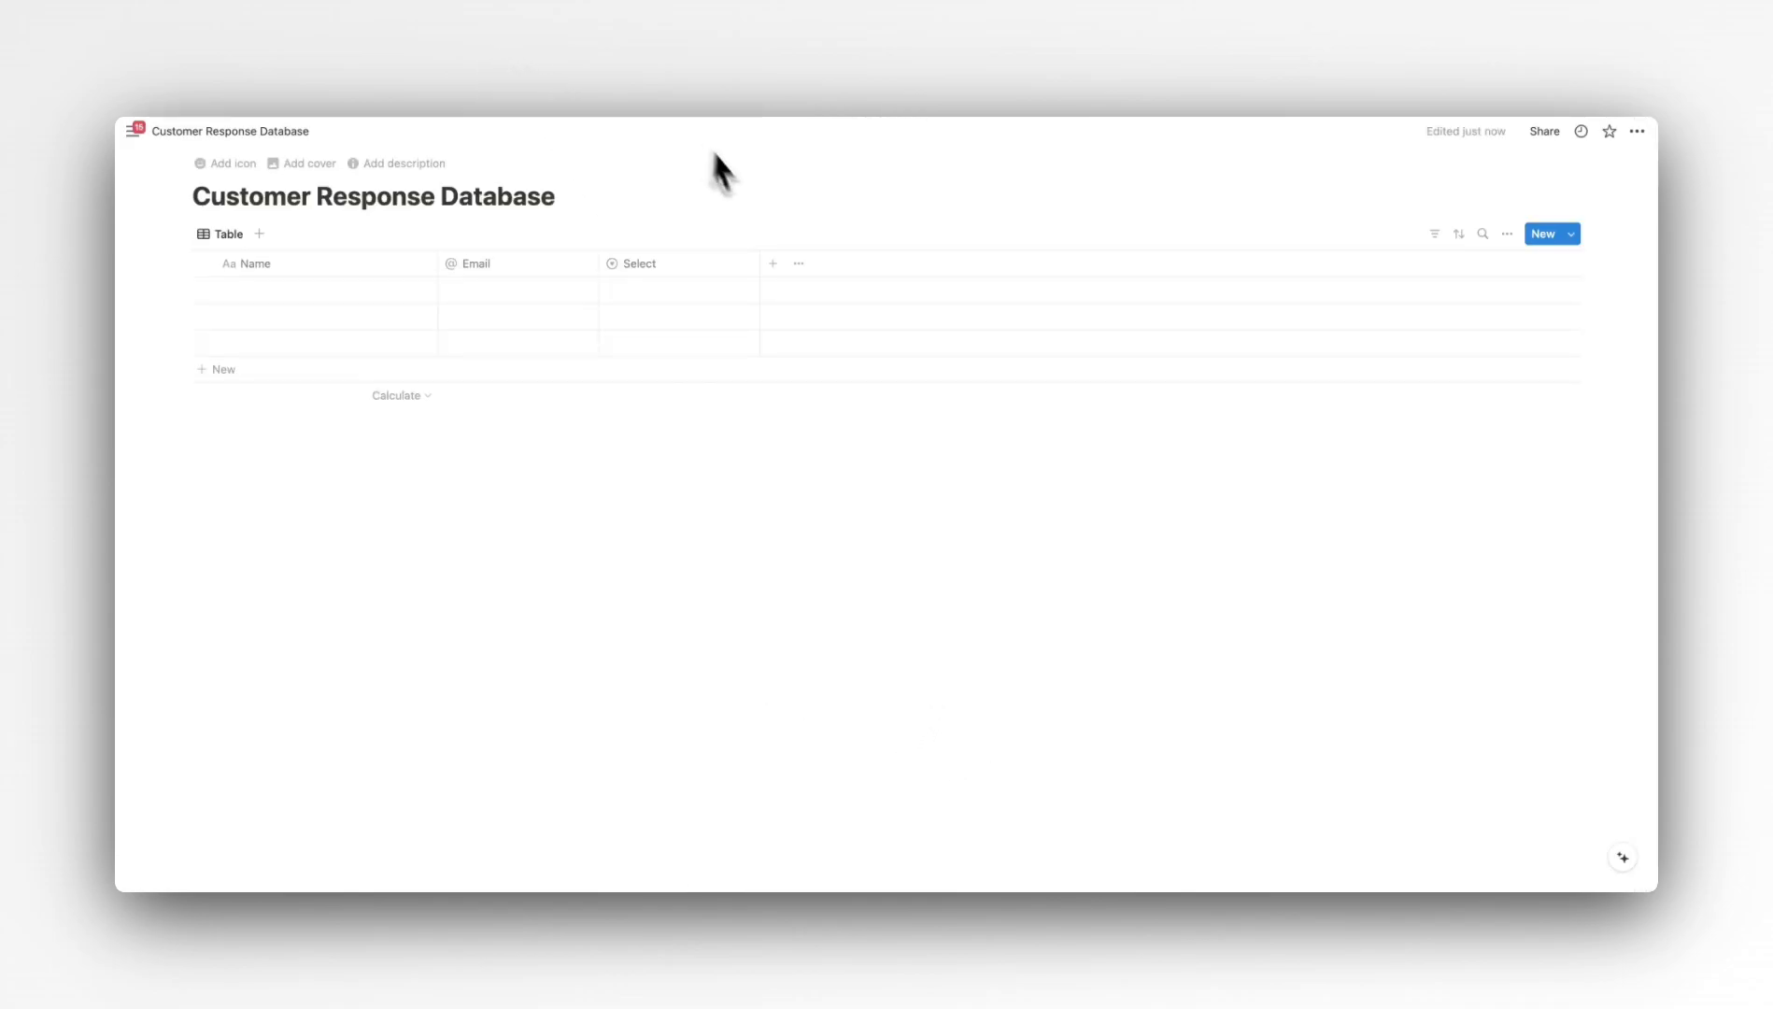
left_click(783, 263)
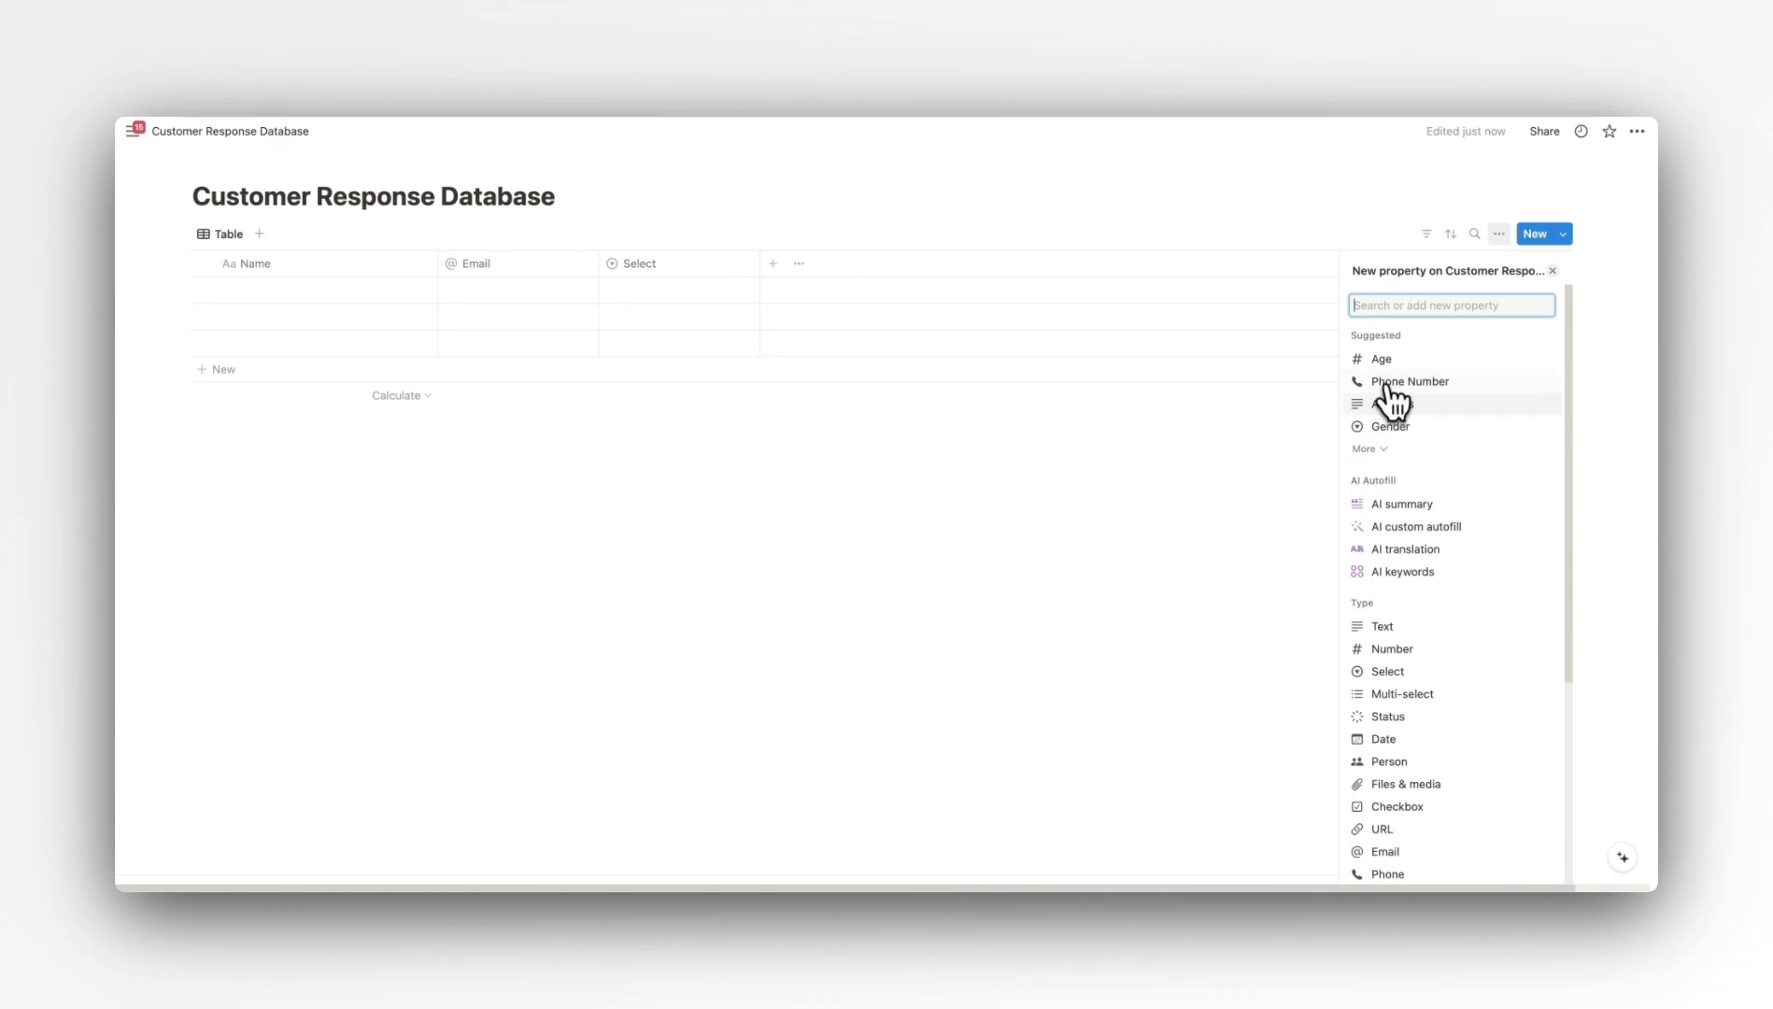
type("num")
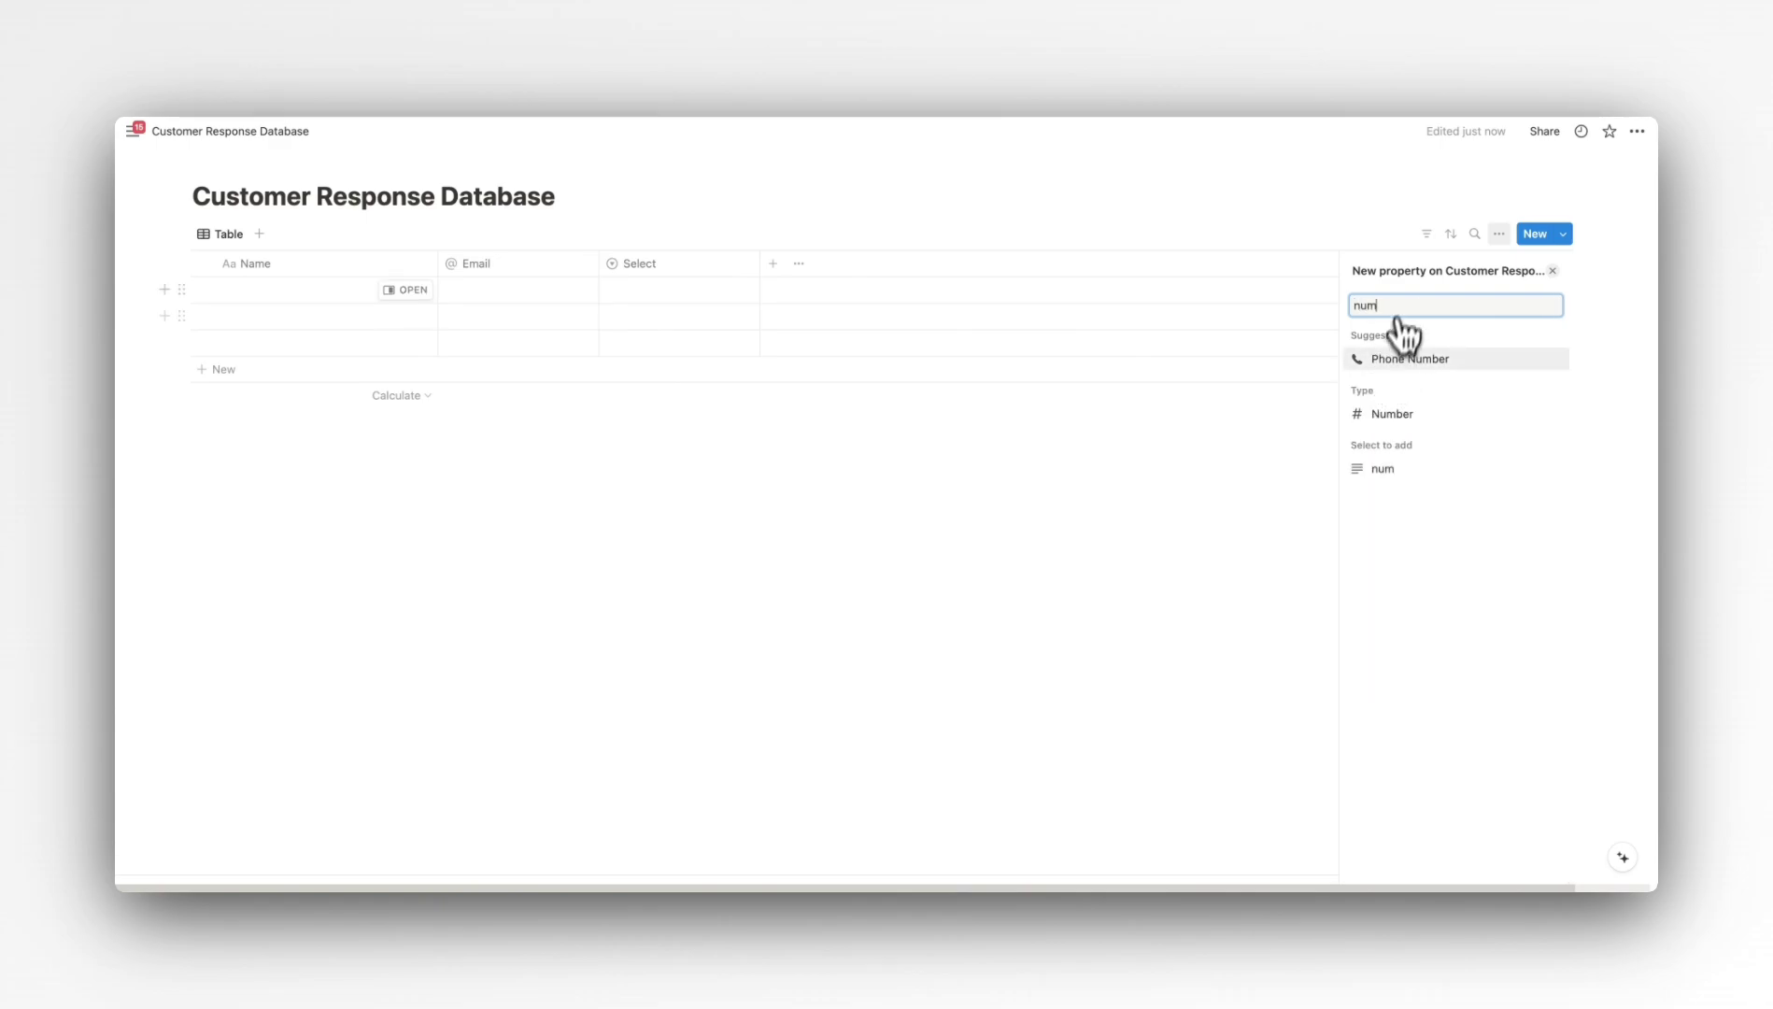
left_click(1387, 413)
- Switch to Tally and add mapping rows for "What do you think of our template?" and "What improvements would you like to be made?"
left_click(336, 70)
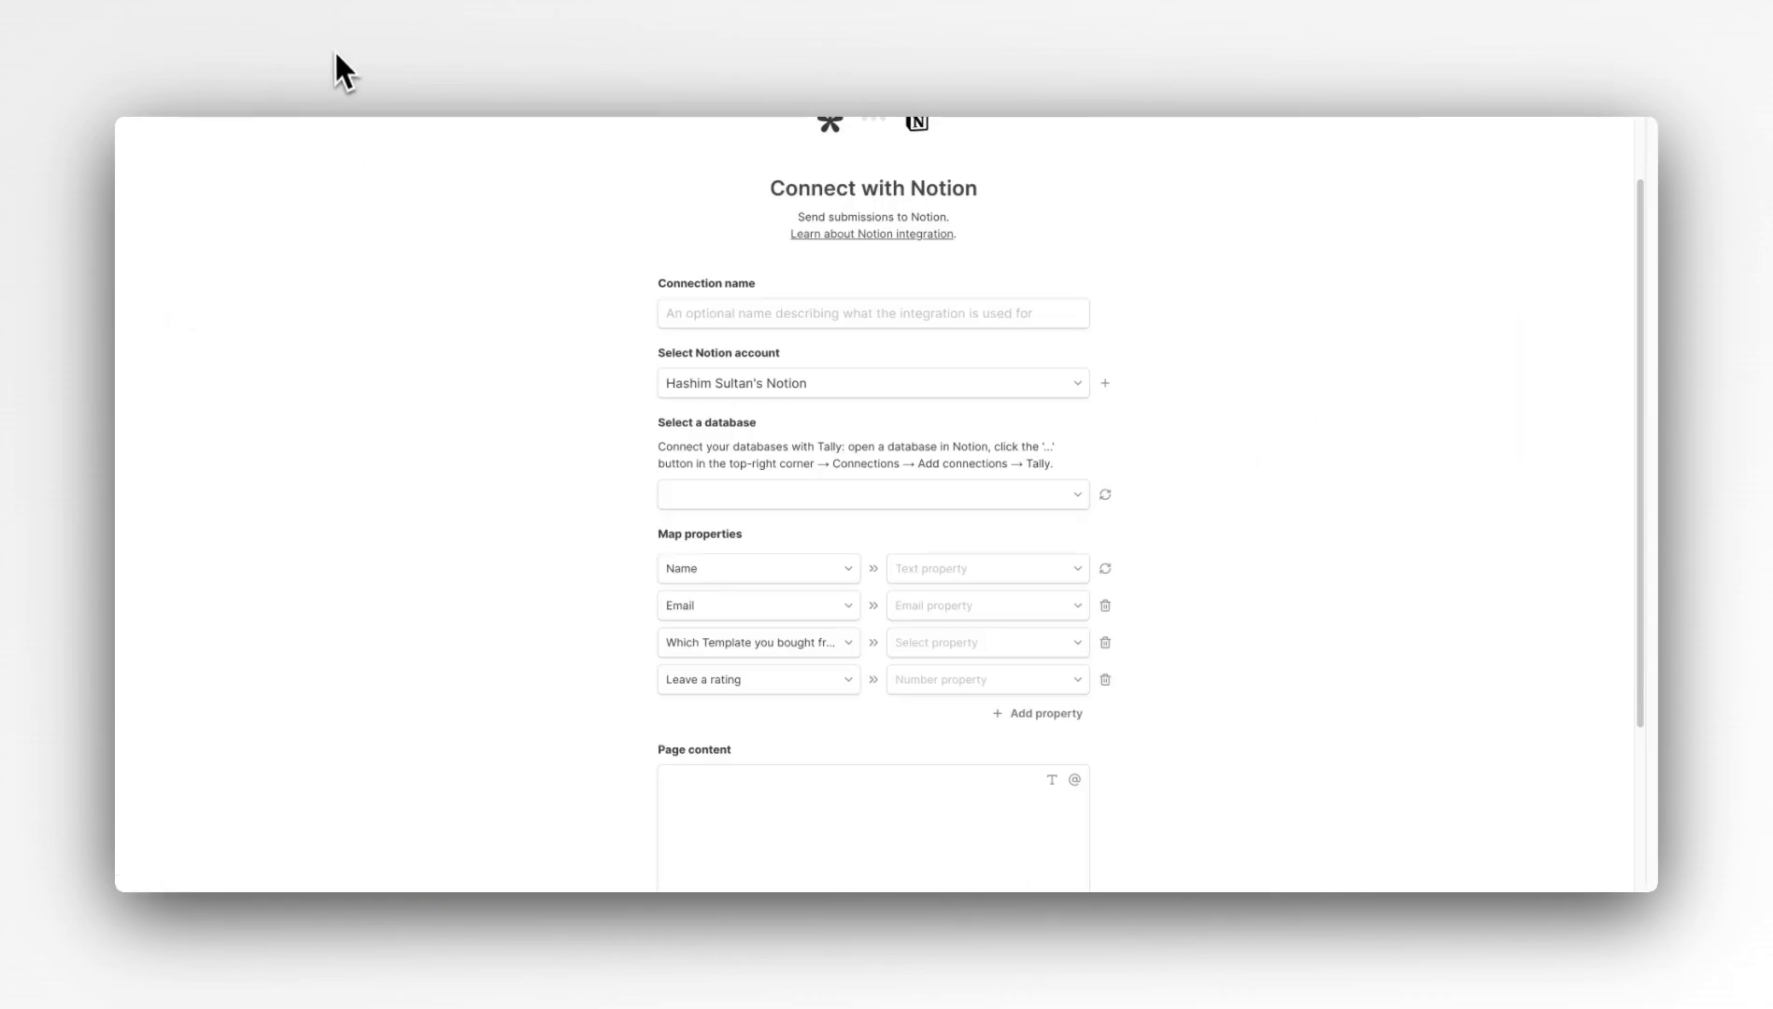
scroll(962, 681, "down", 1)
left_click(1028, 622)
left_click(801, 640)
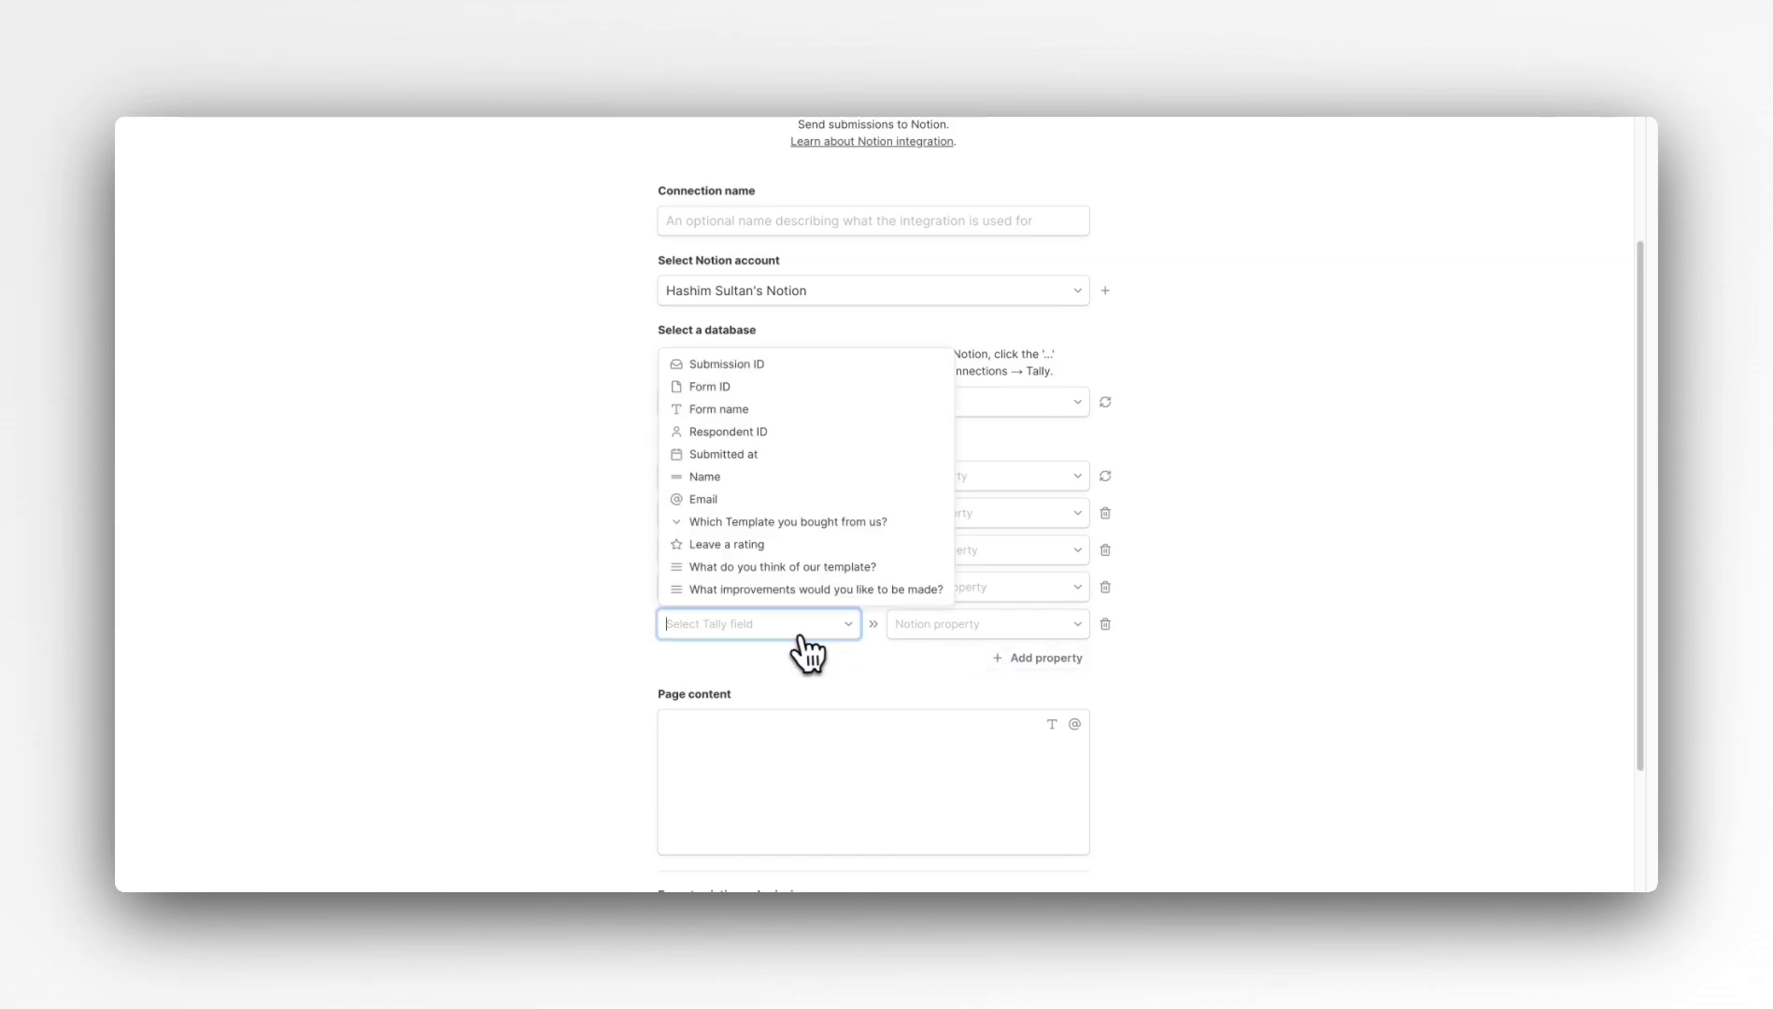
left_click(803, 566)
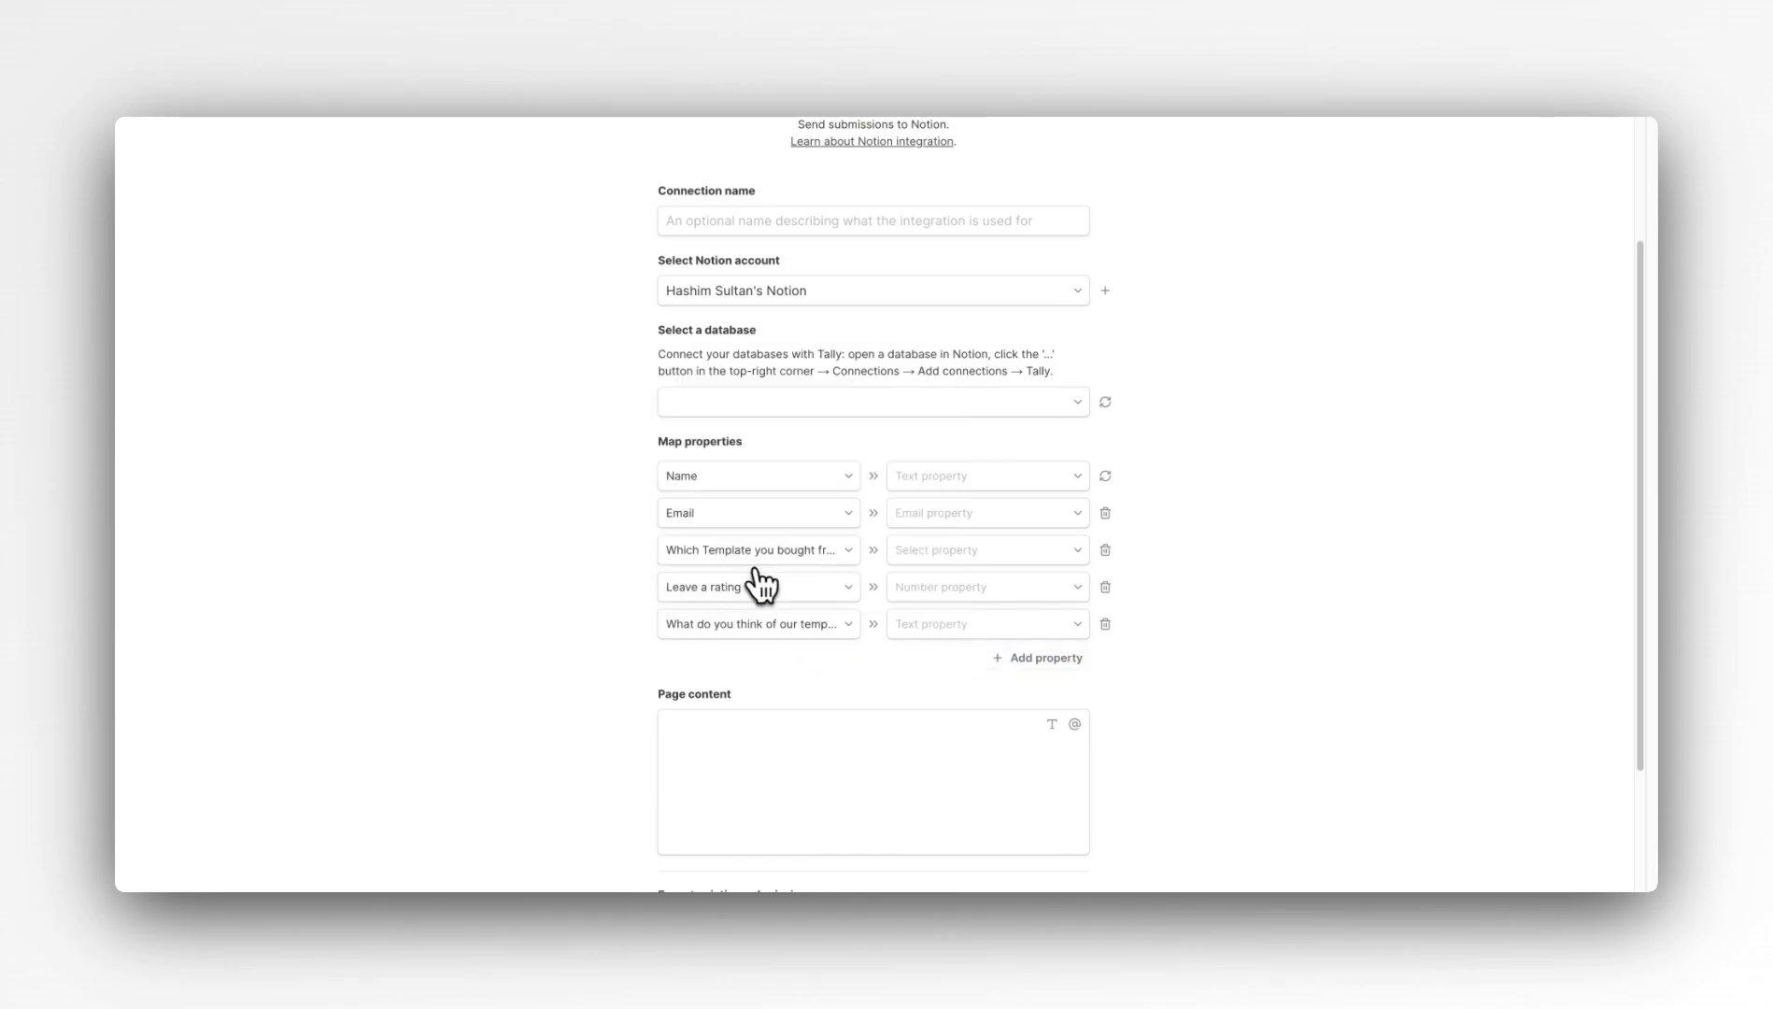
left_click(1016, 658)
left_click(815, 661)
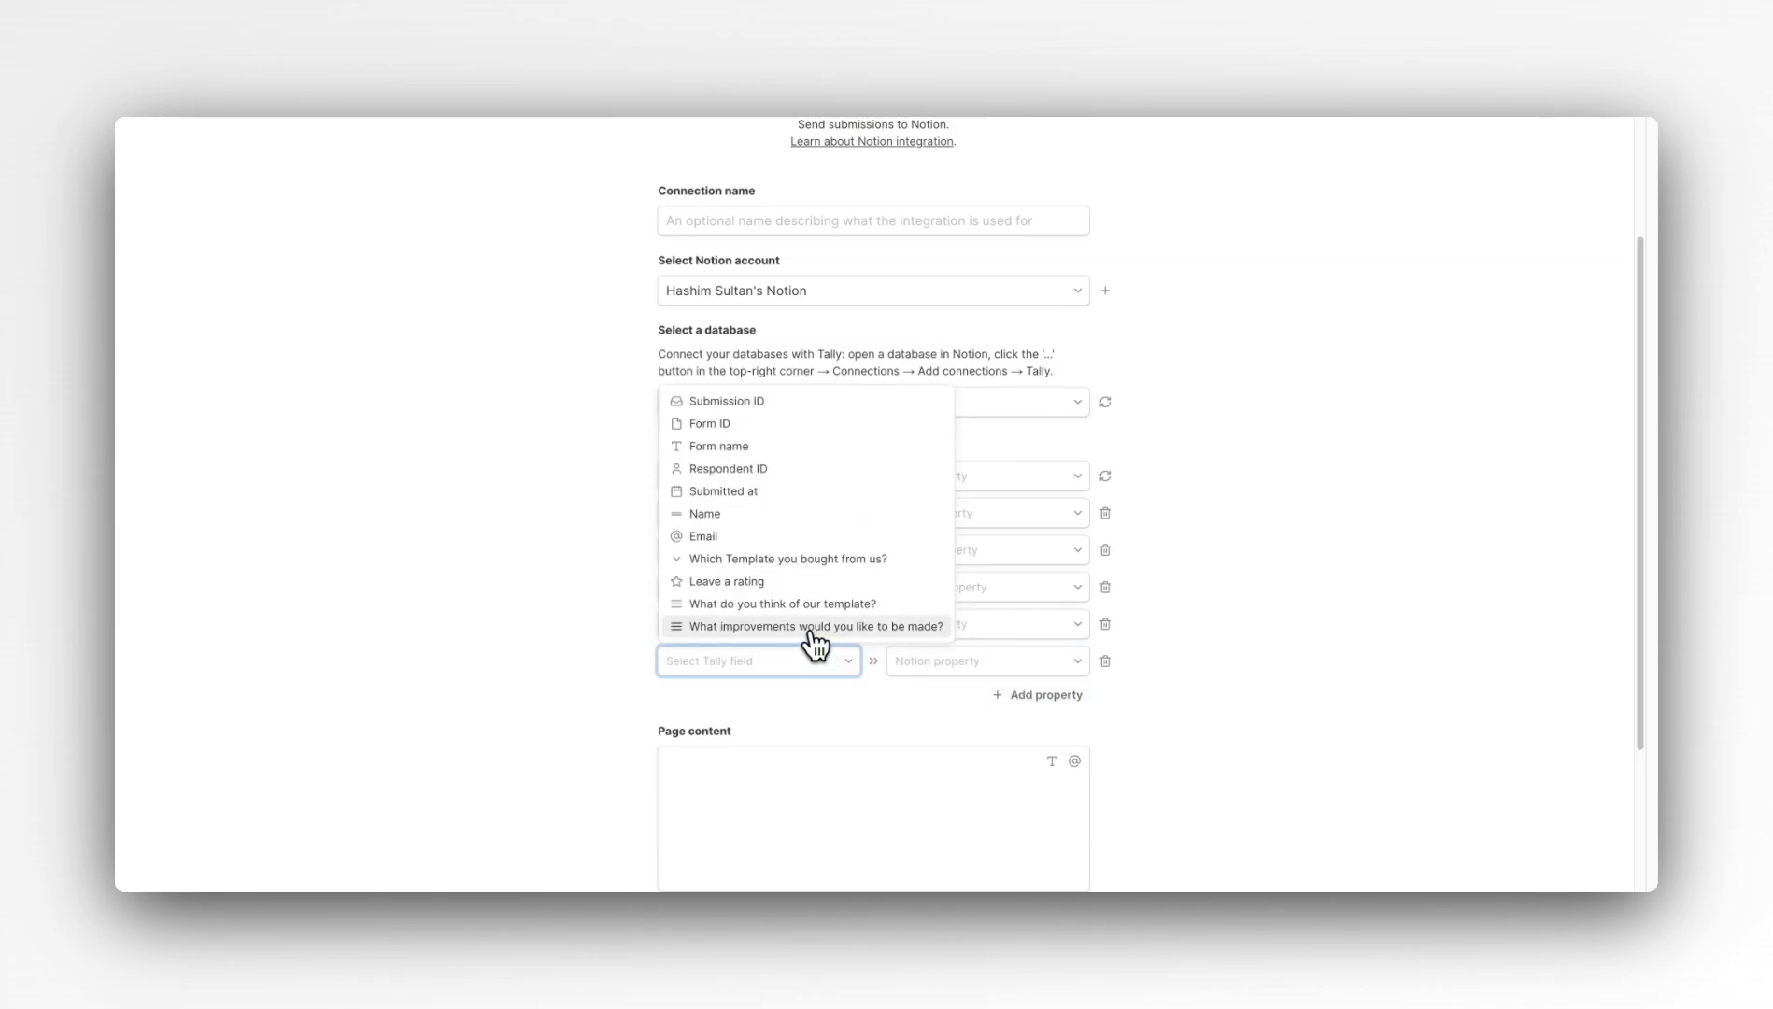
left_click(809, 630)
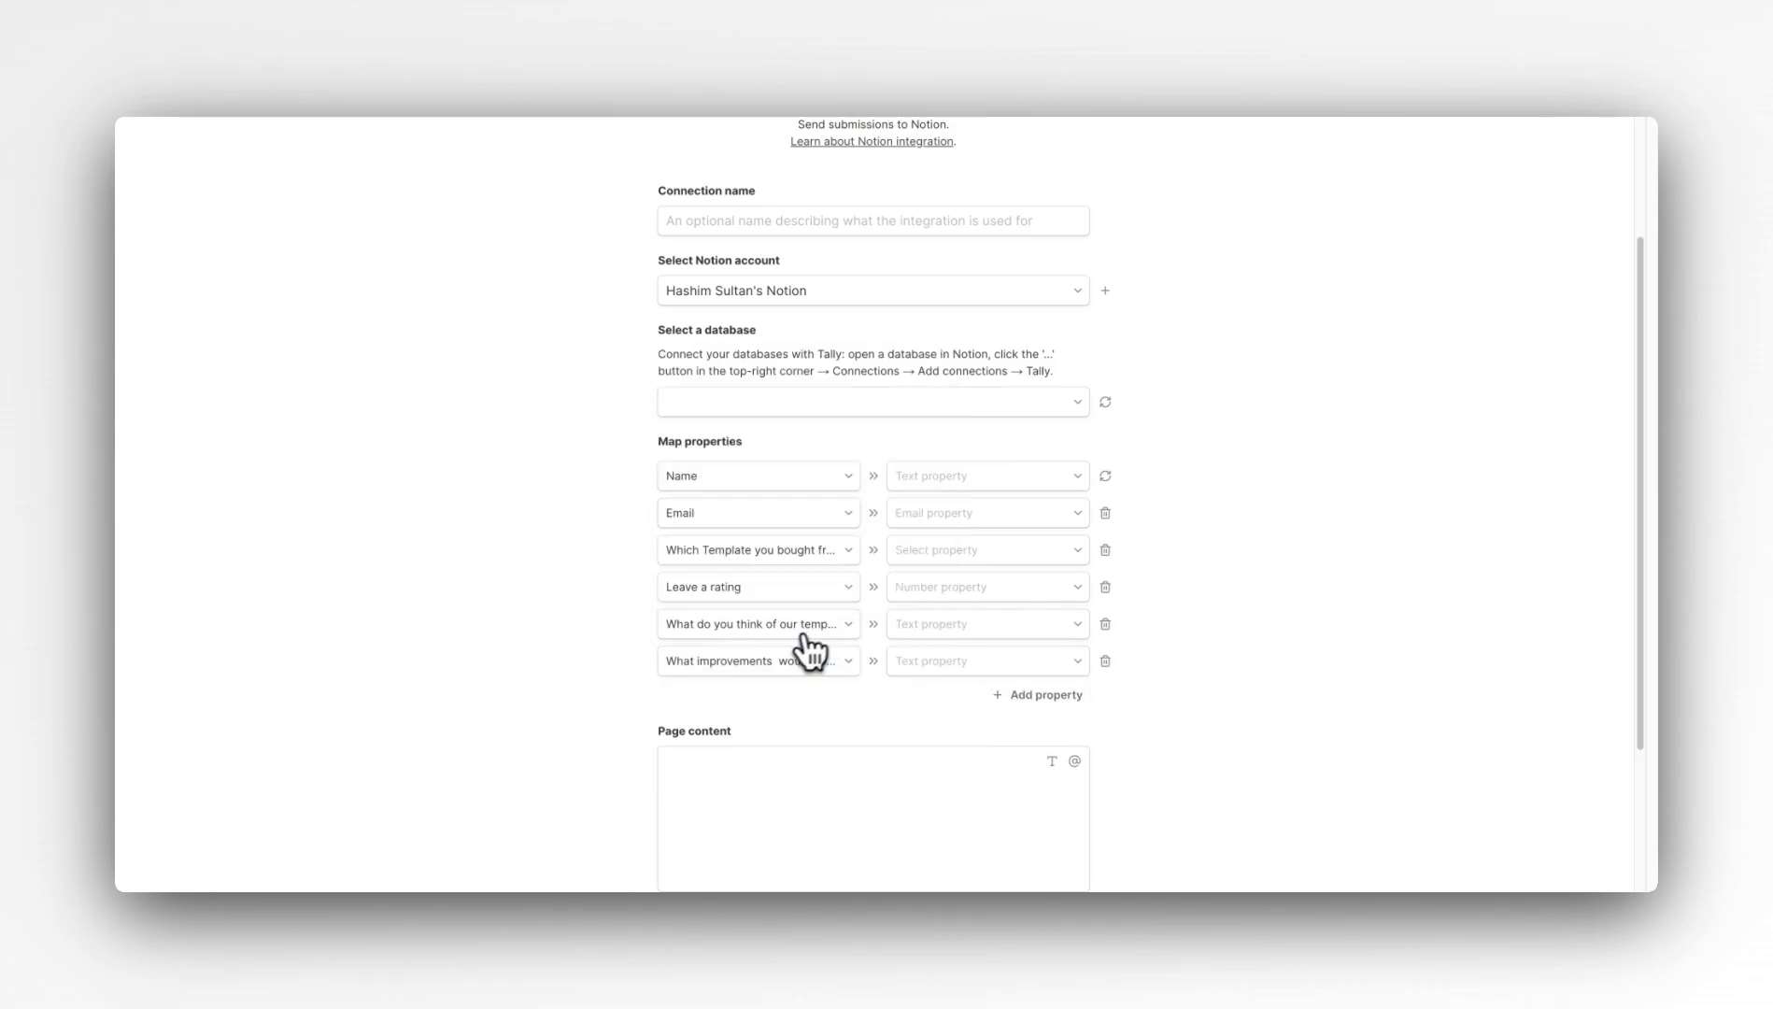
- Switch to Notion and add a Text property to the Customer Response Database
left_click(459, 77)
left_click(933, 264)
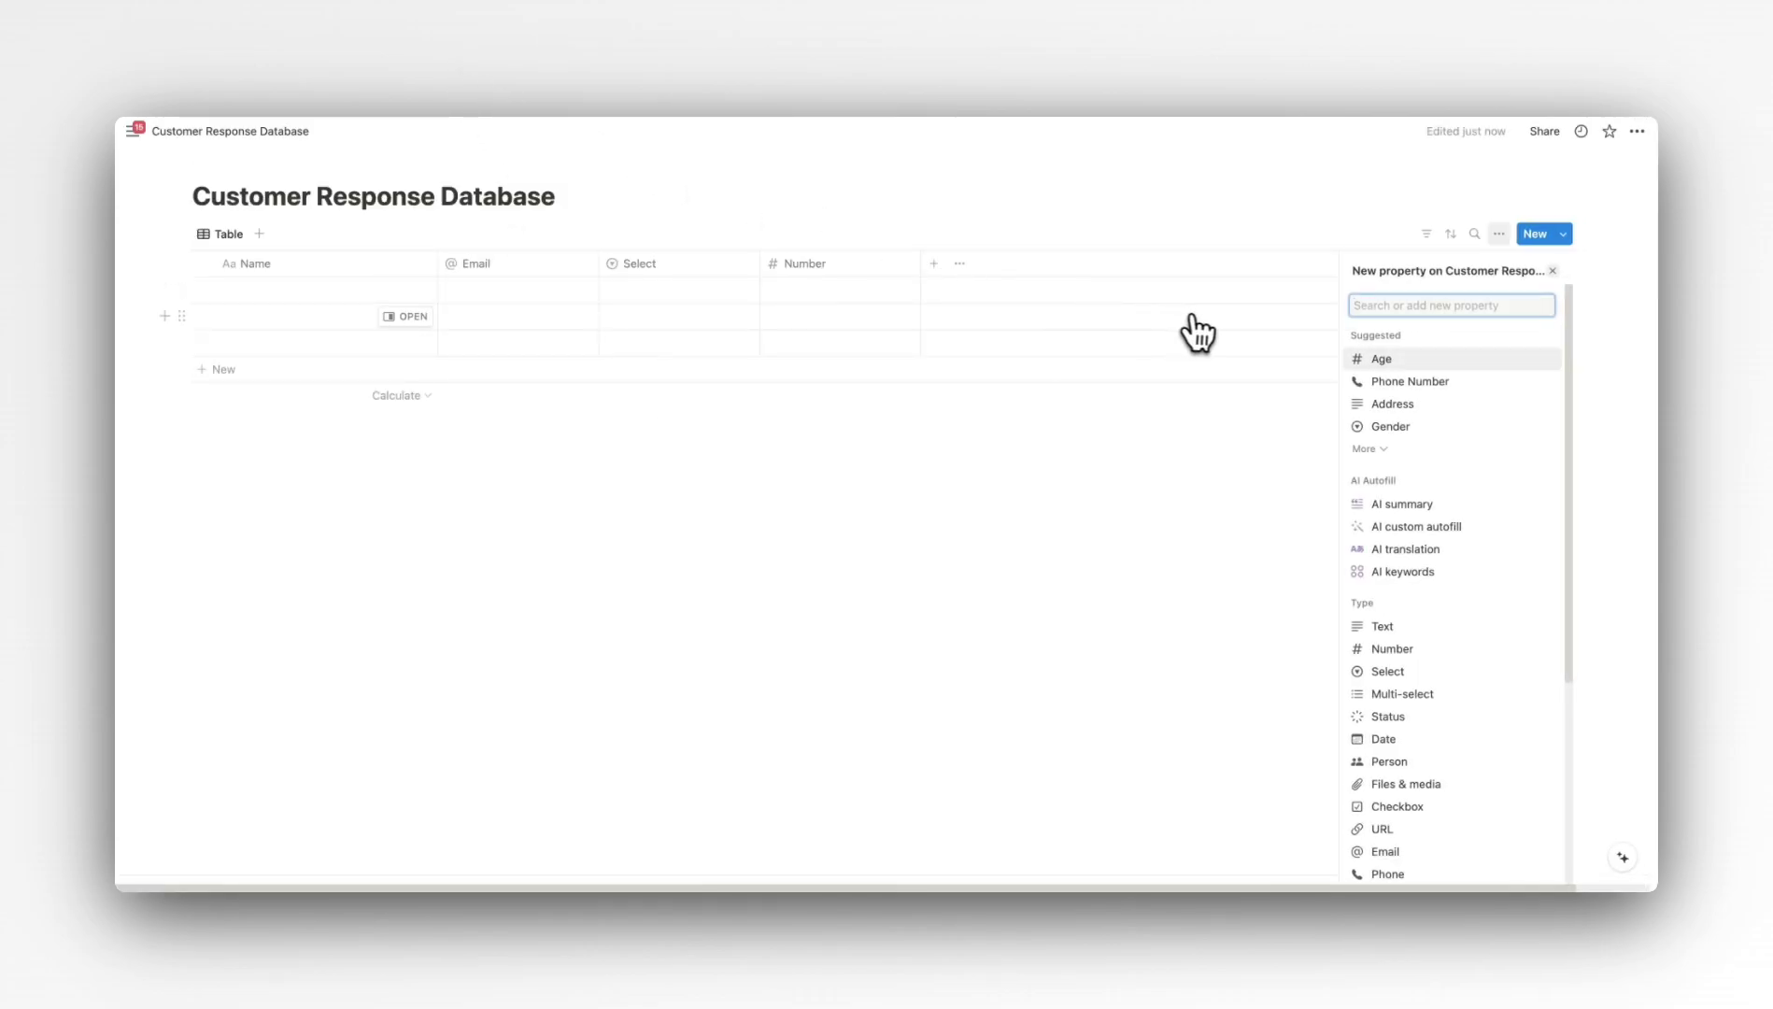
type("text")
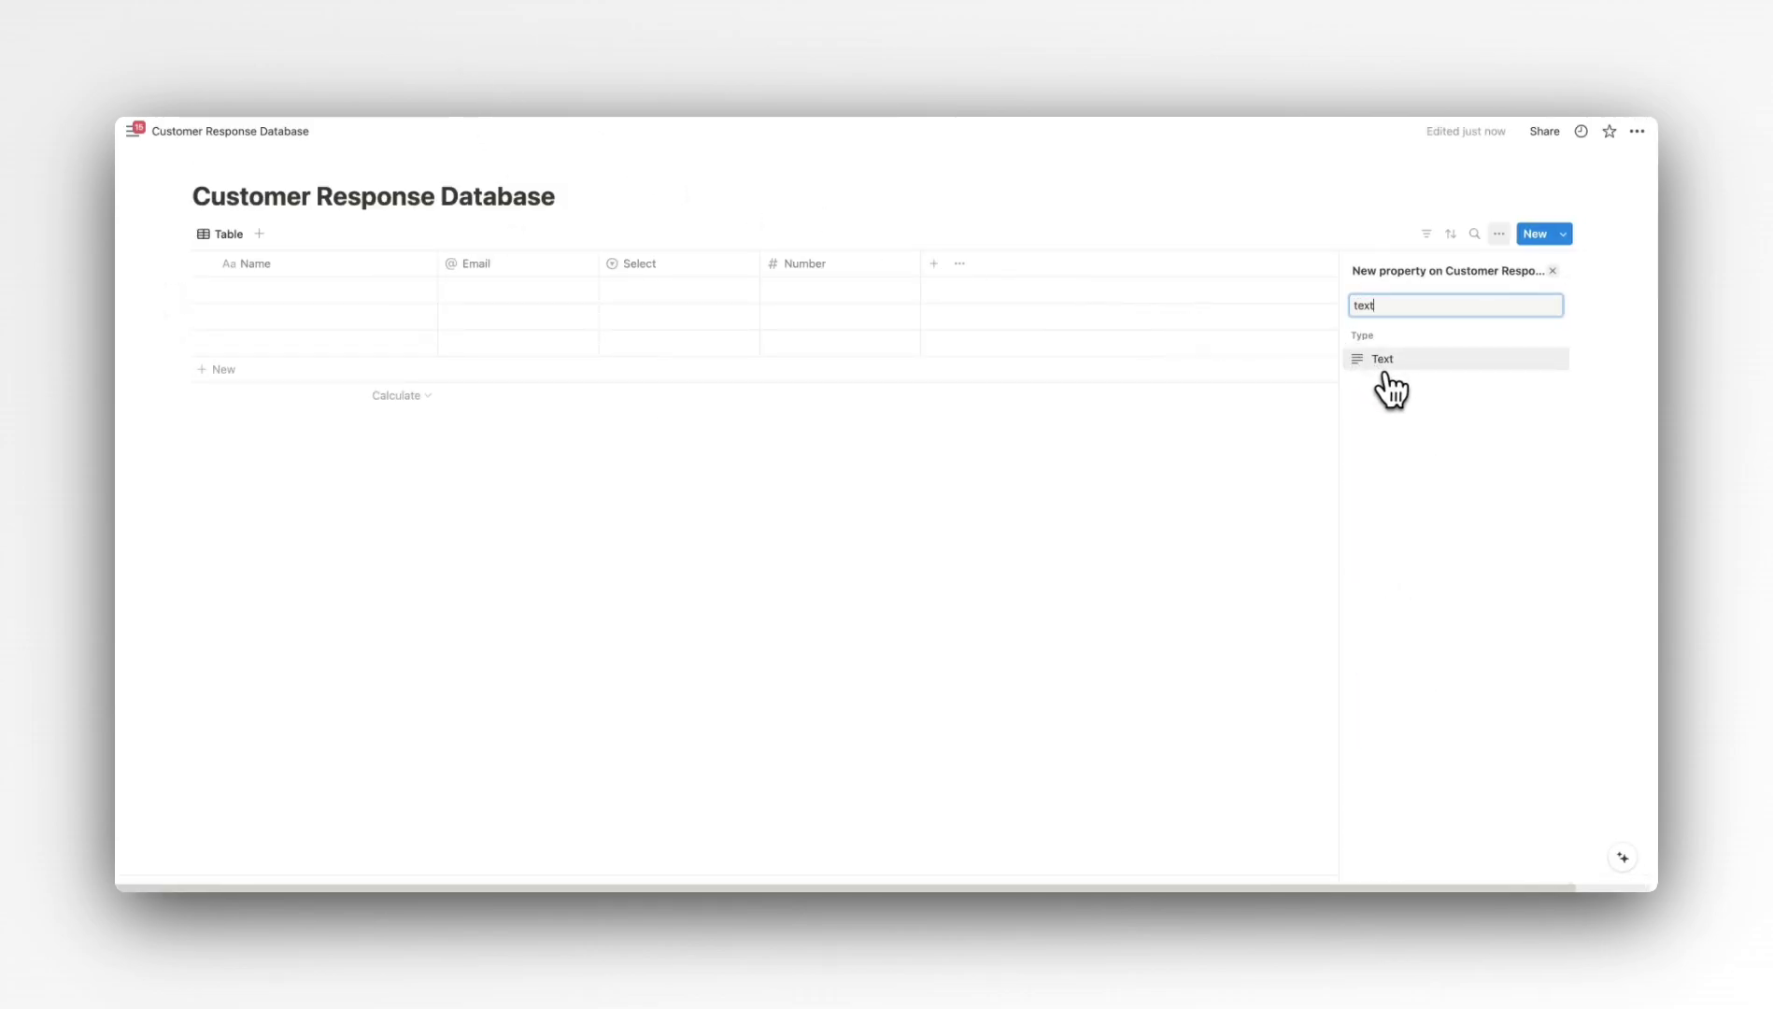
left_click(1387, 360)
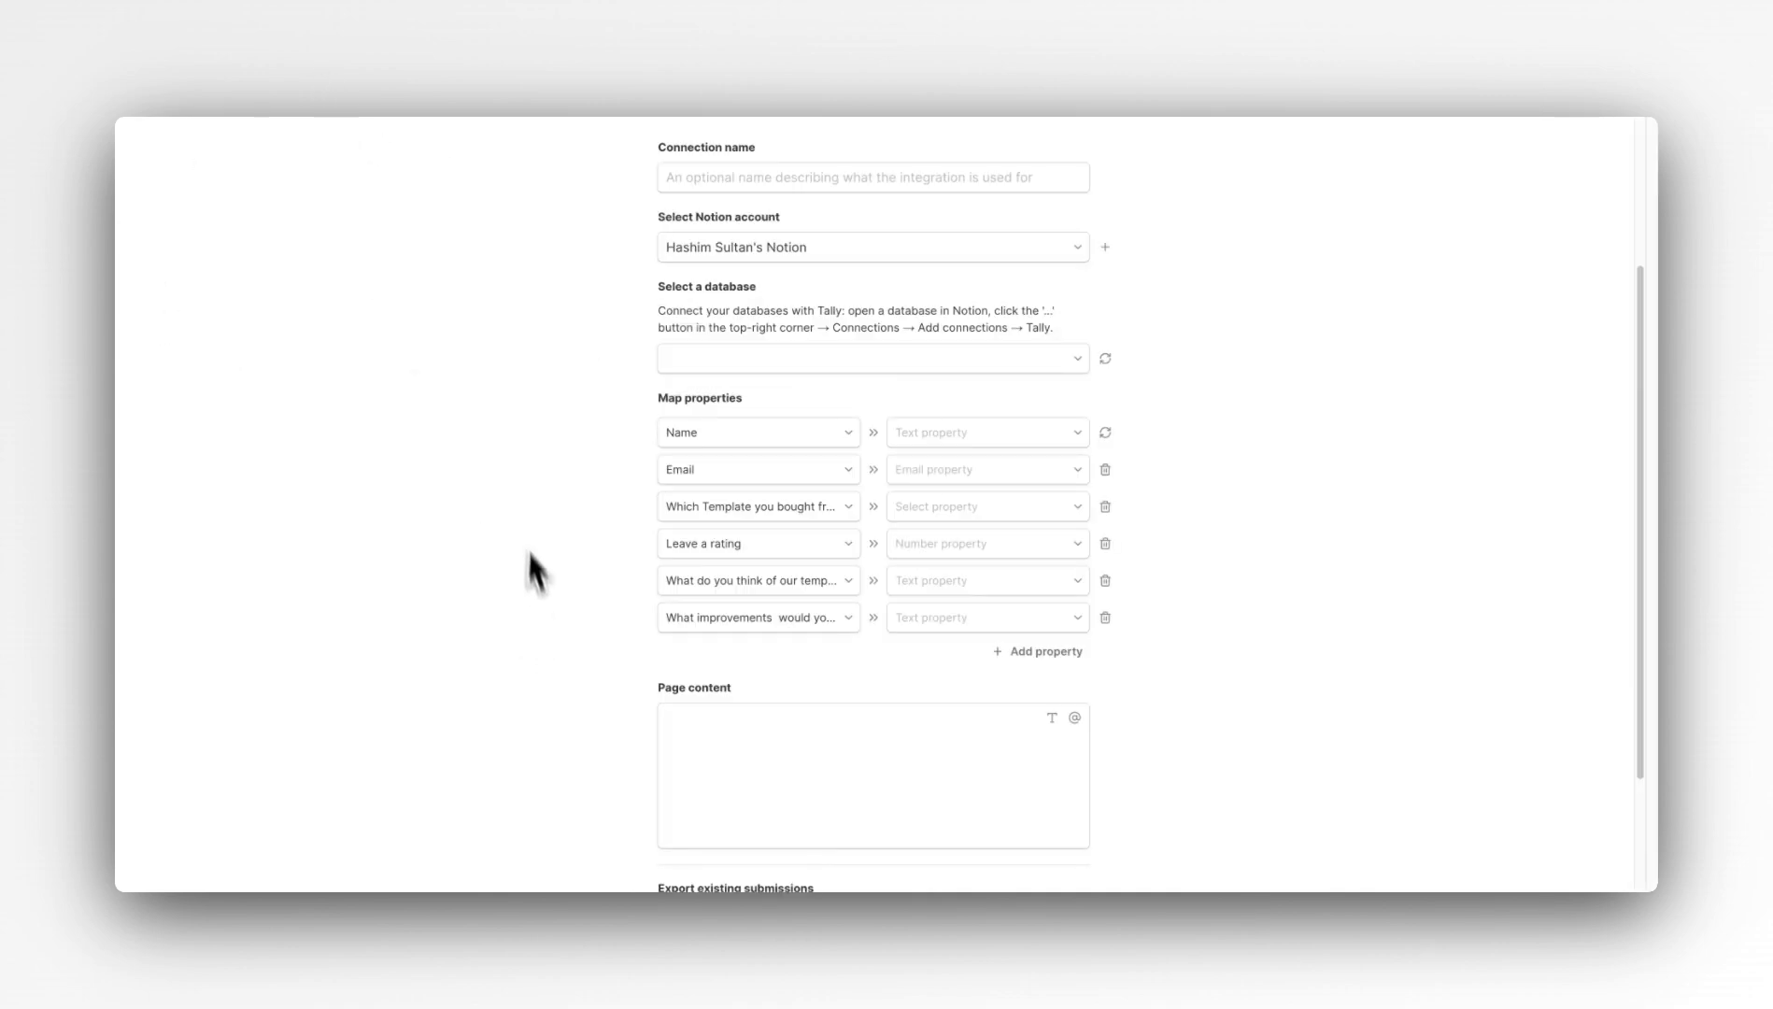
- Switch to Notion and connect the Customer Response Database to the Tally Forms integration
scroll(523, 500, "up", 2)
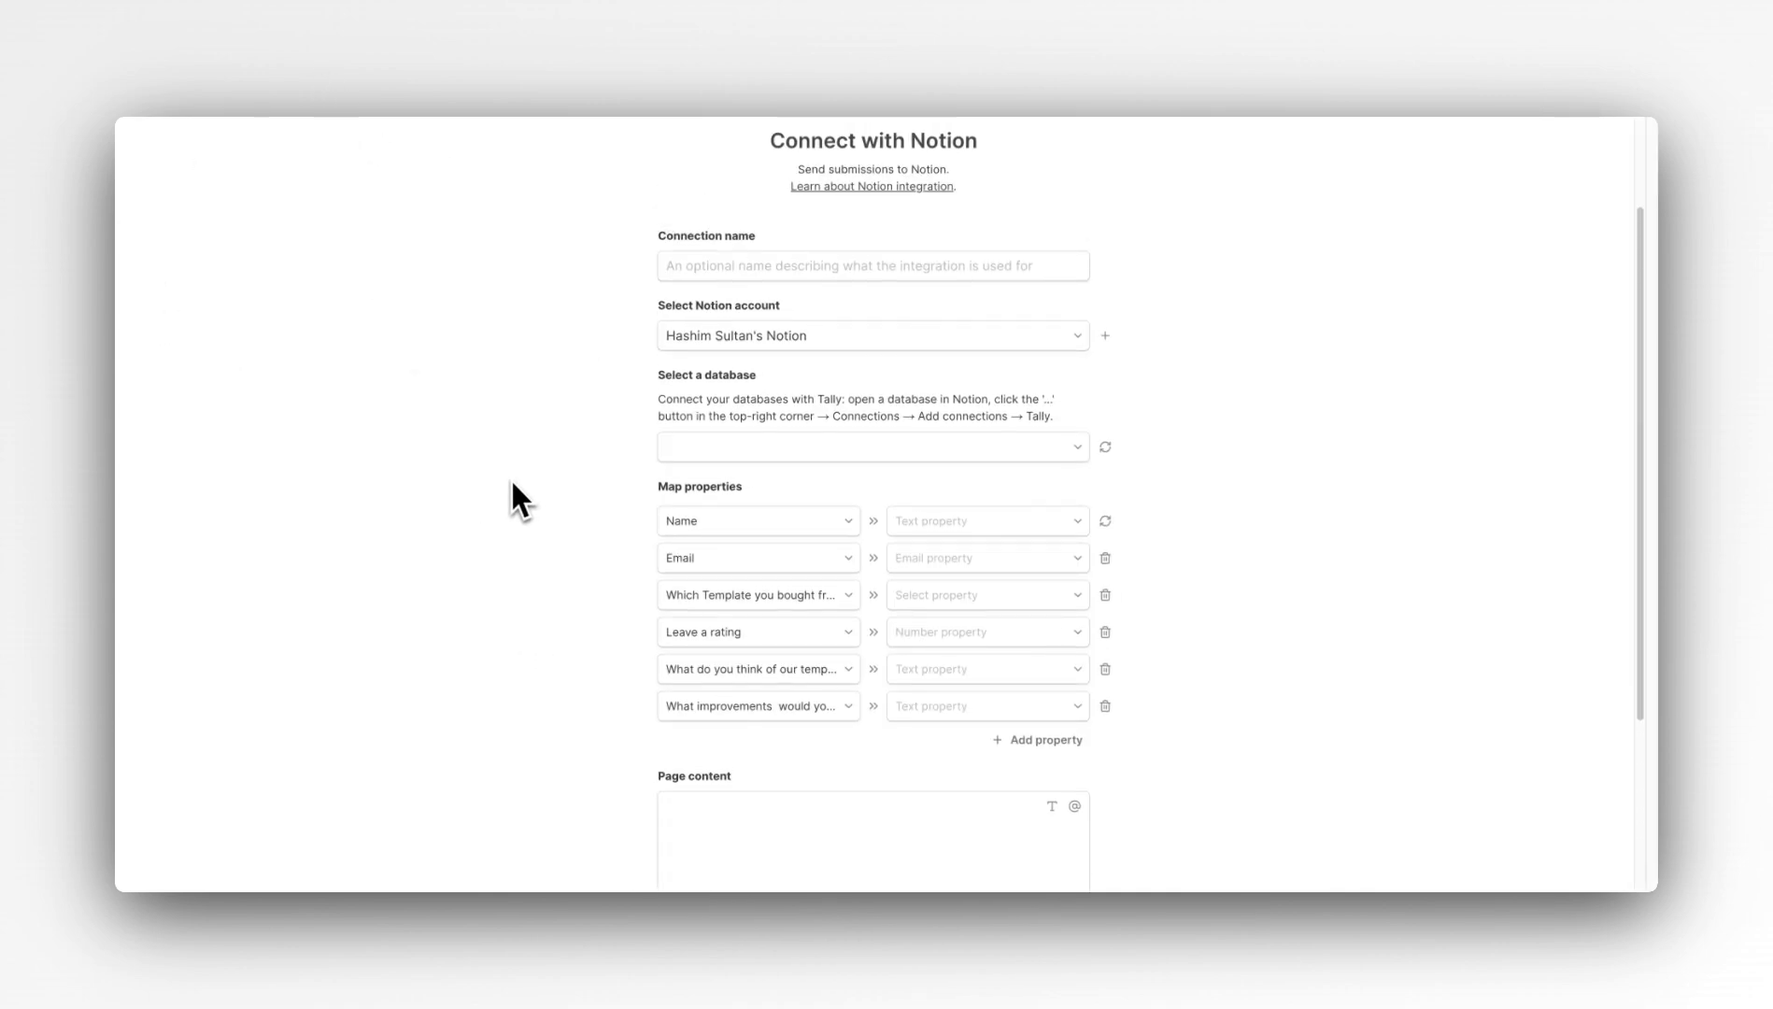
scroll(511, 483, "up", 3)
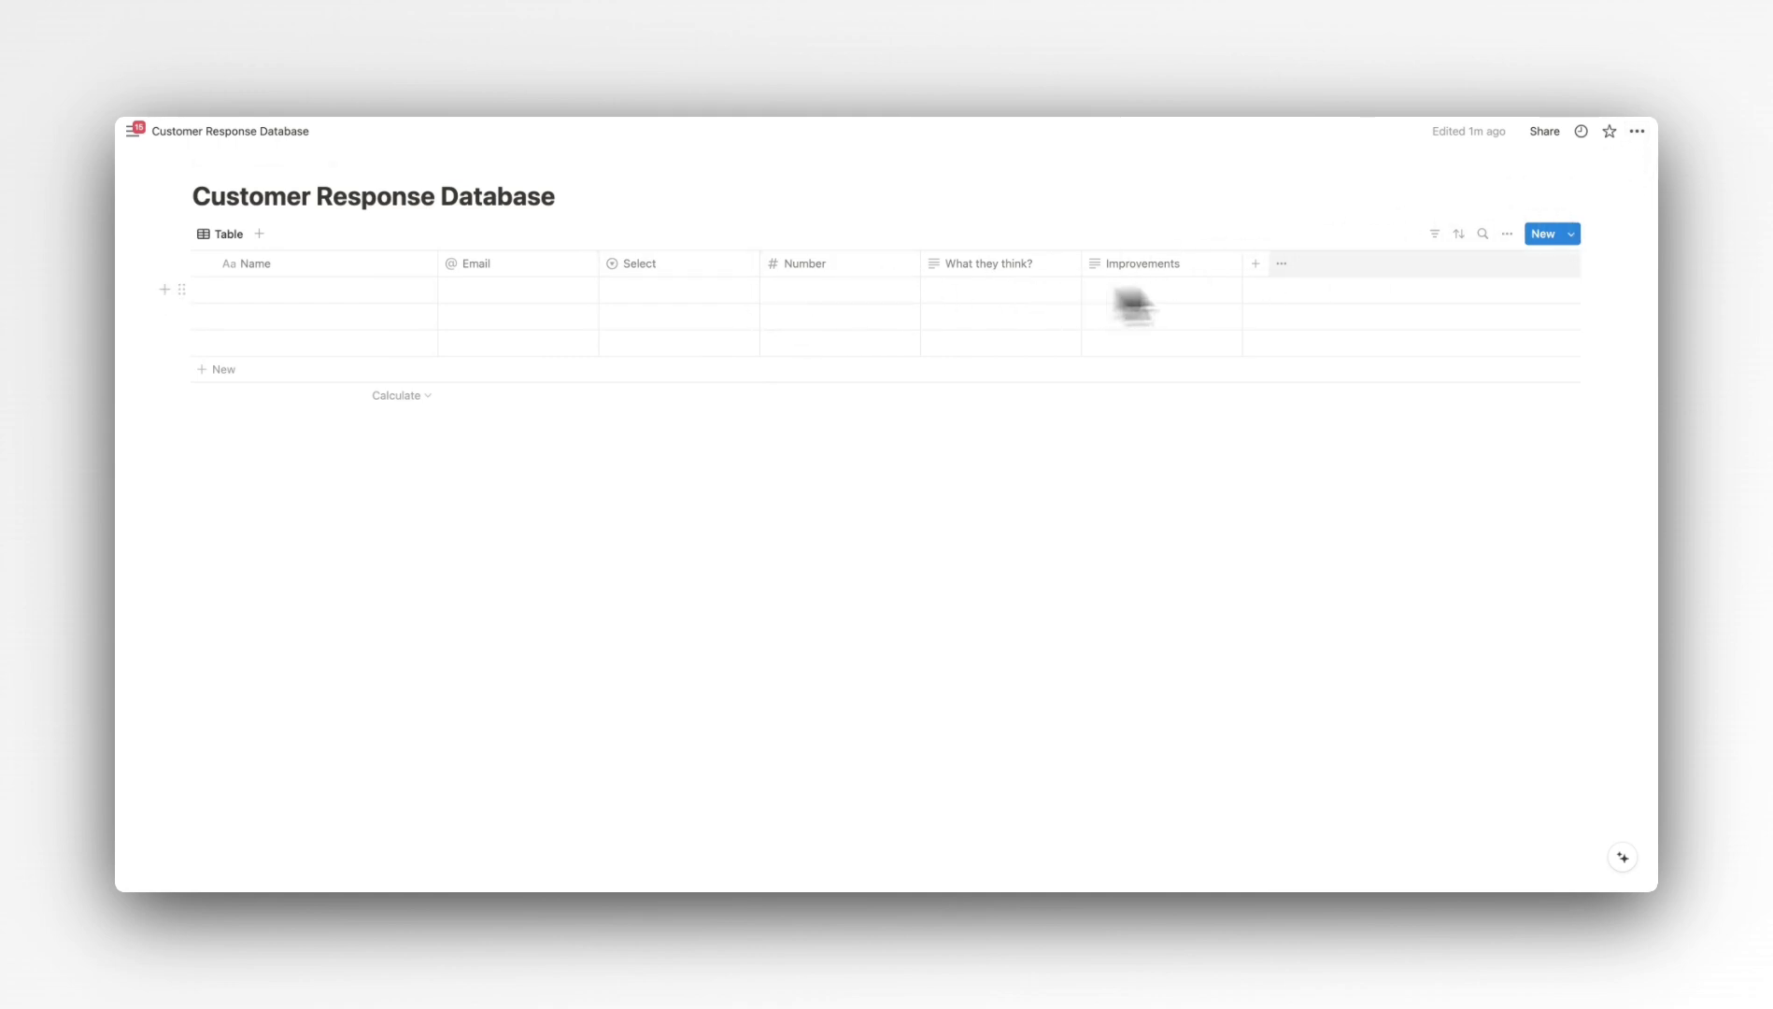
left_click(1637, 130)
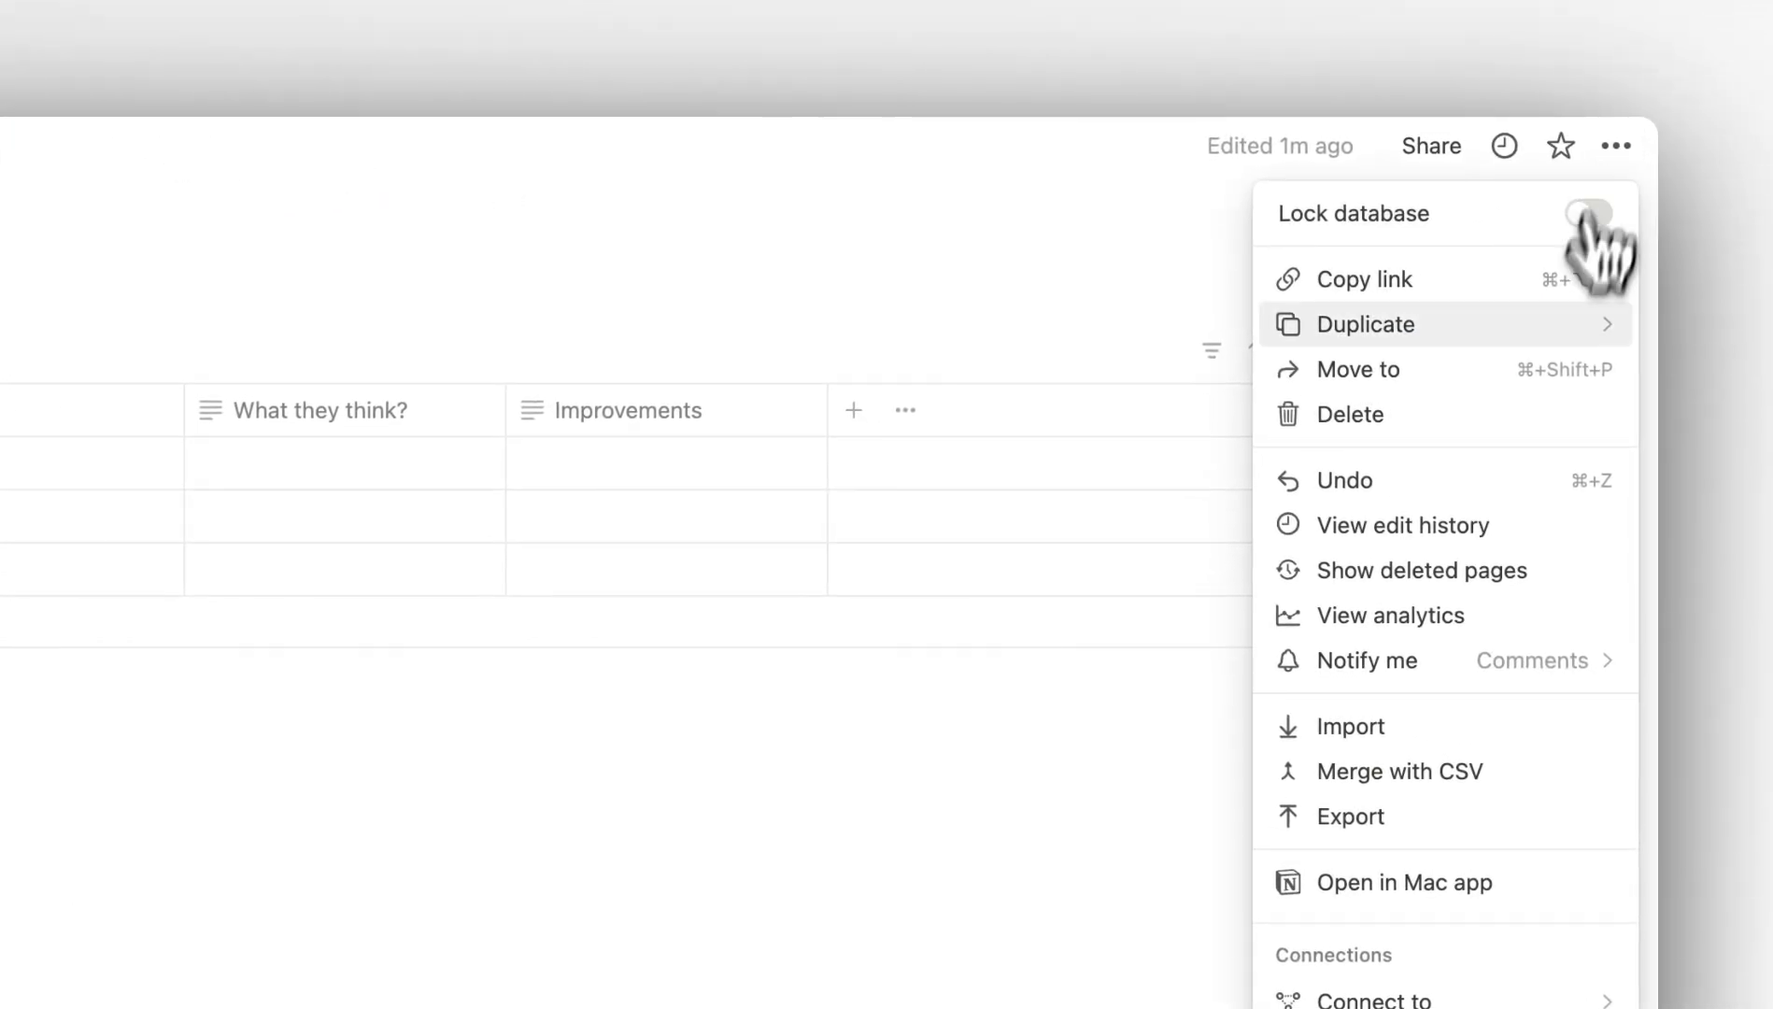
mouse_move(1373, 999)
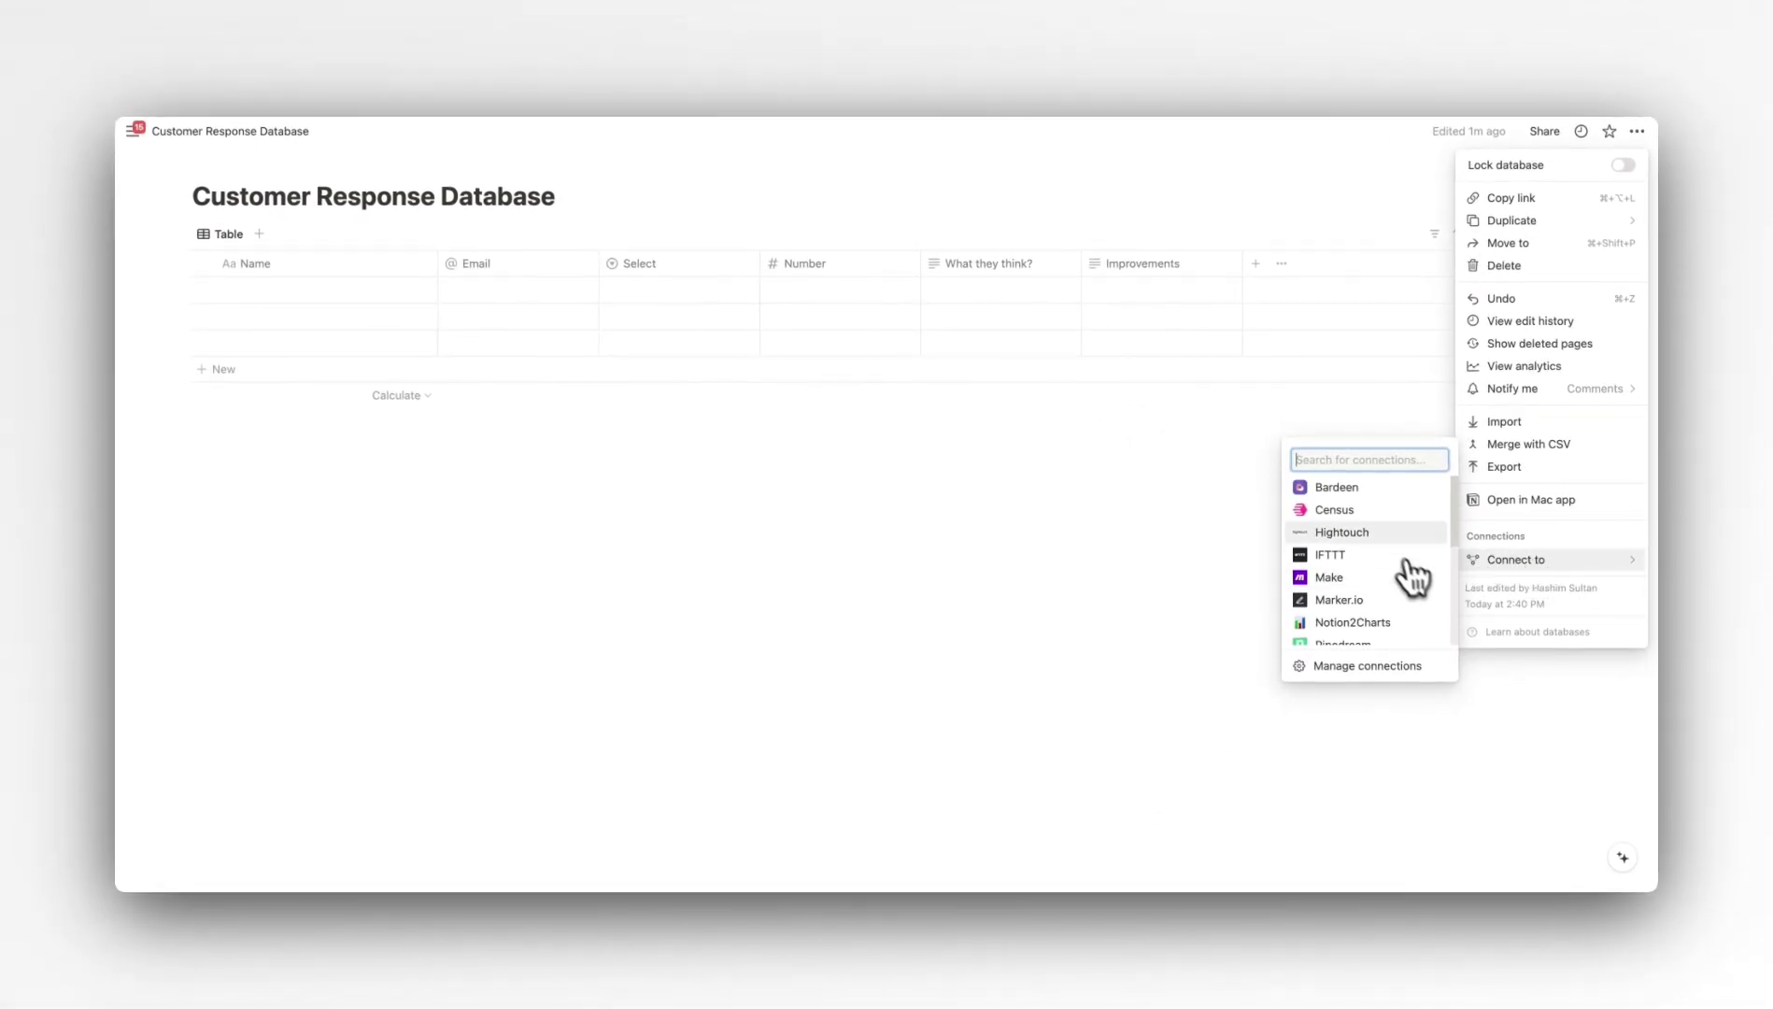
type("tall")
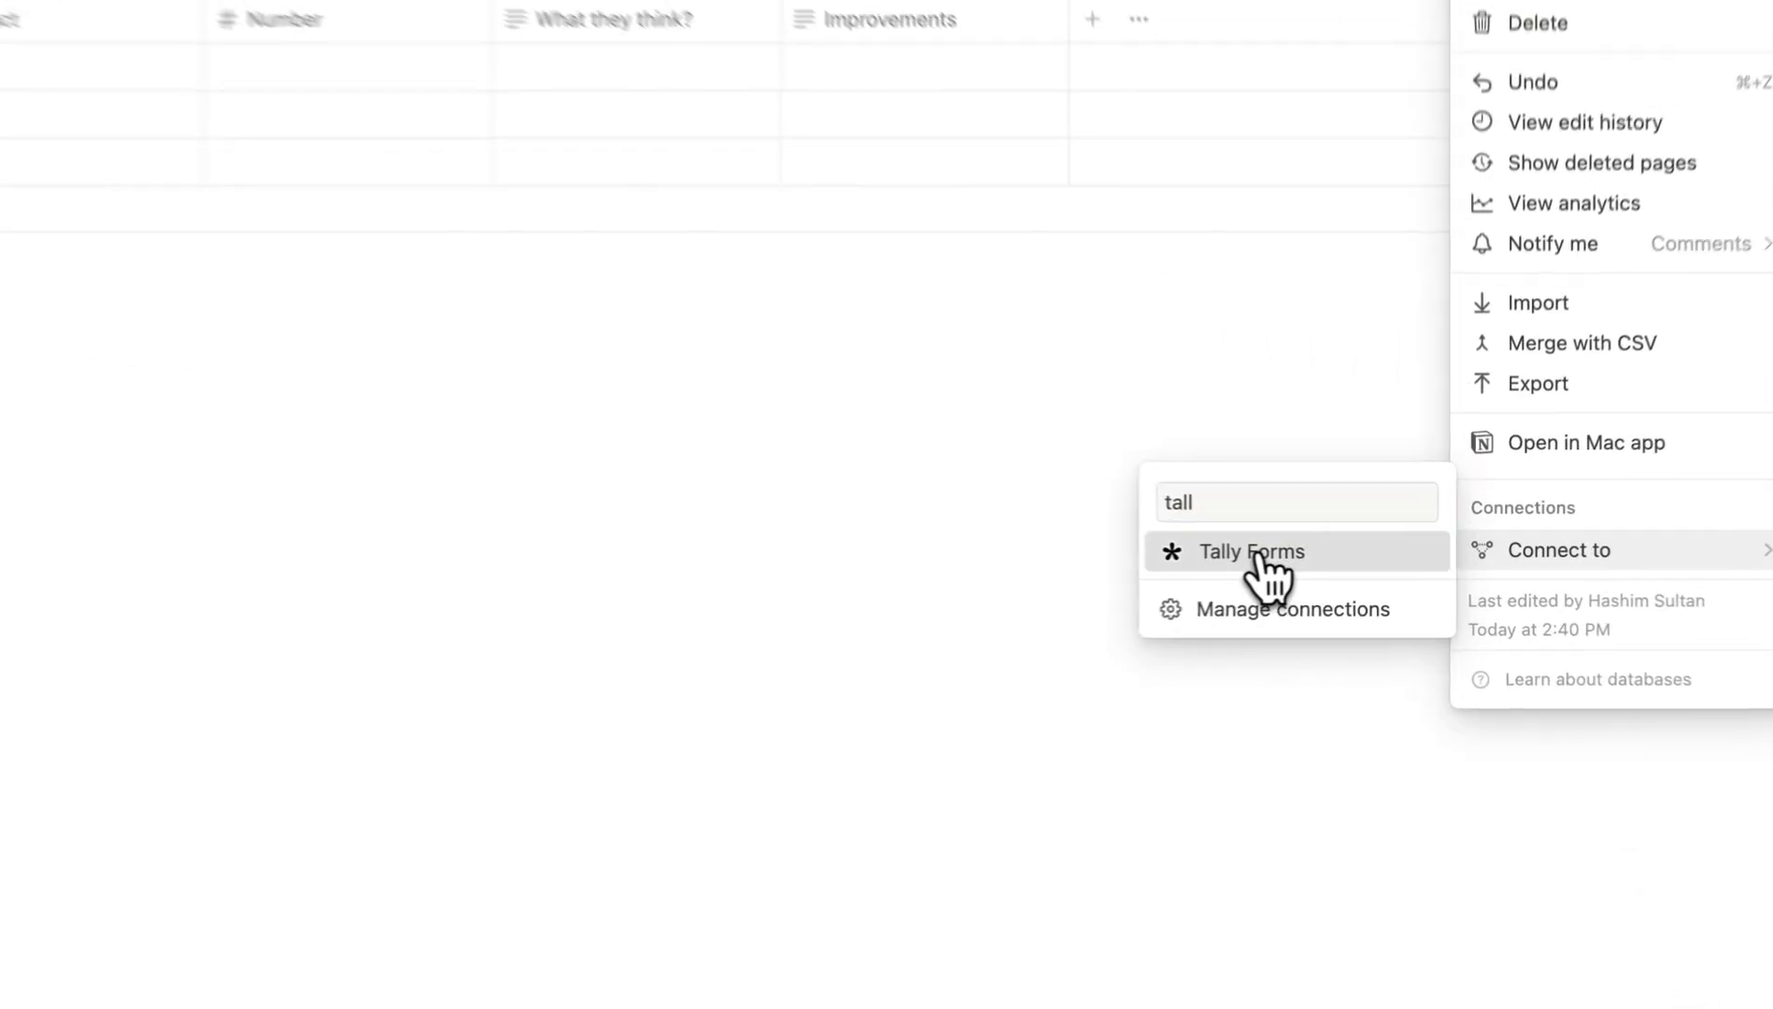
left_click(1352, 563)
left_click(543, 458)
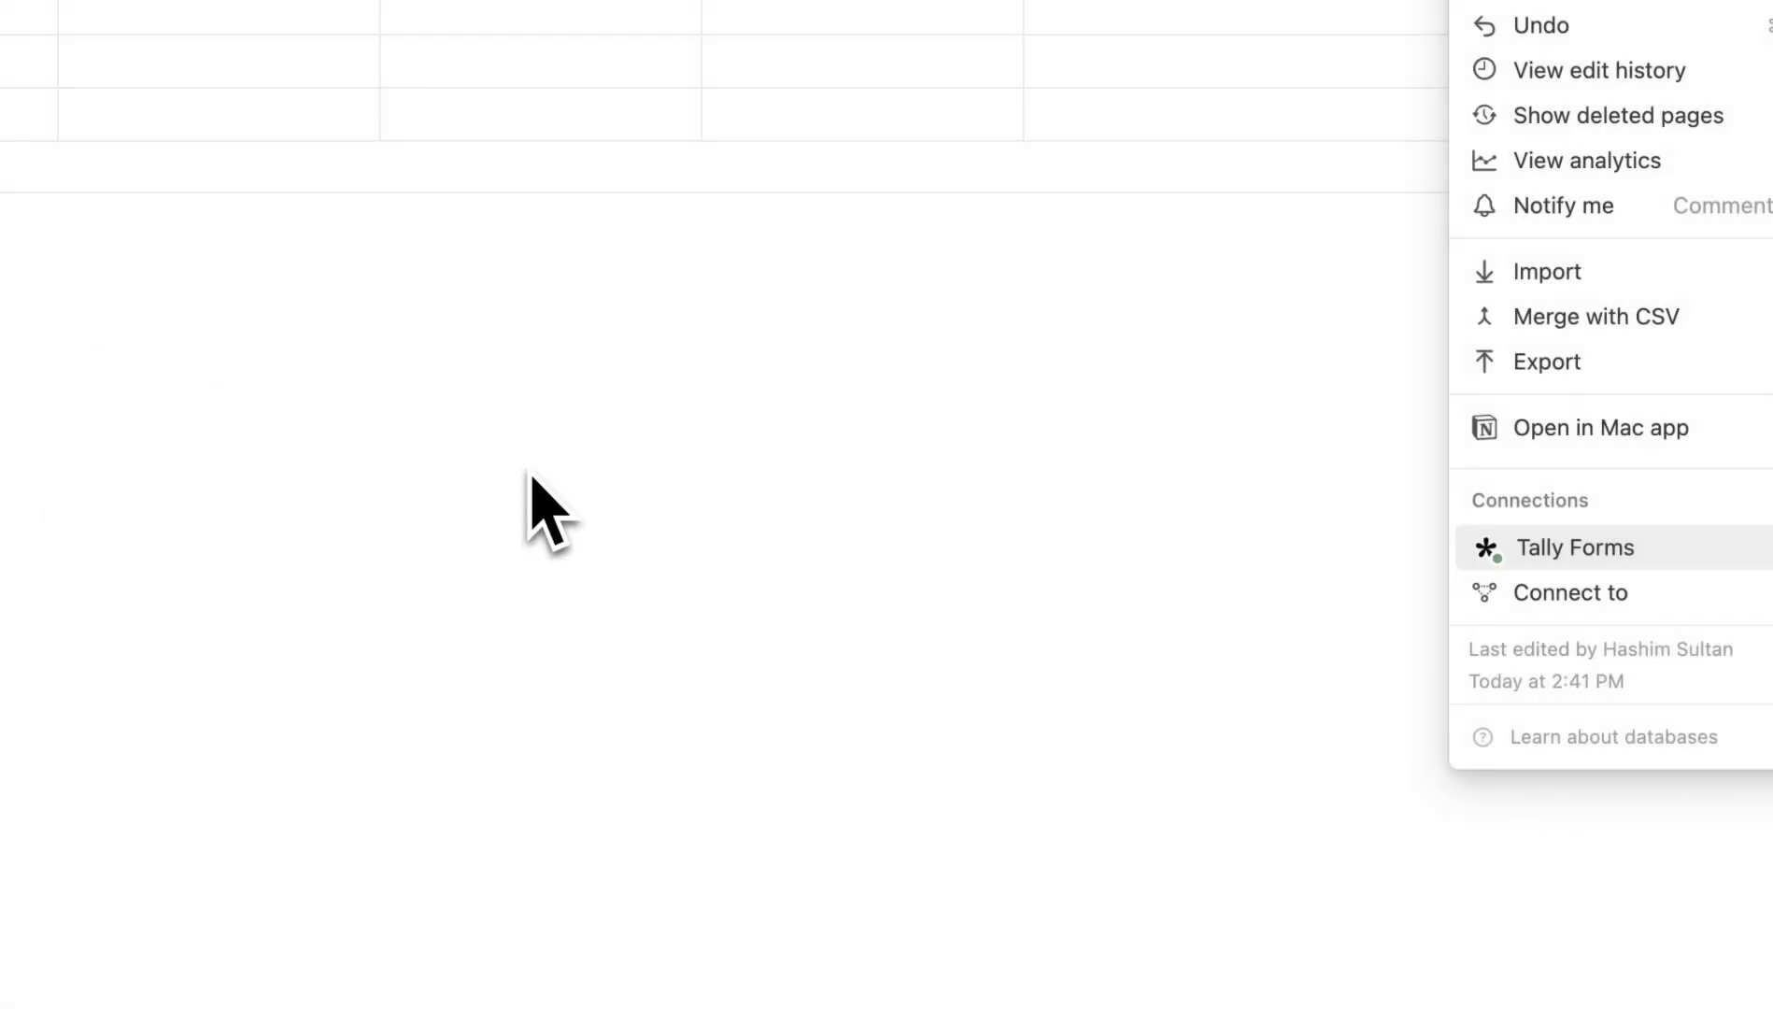
mouse_move(1532, 545)
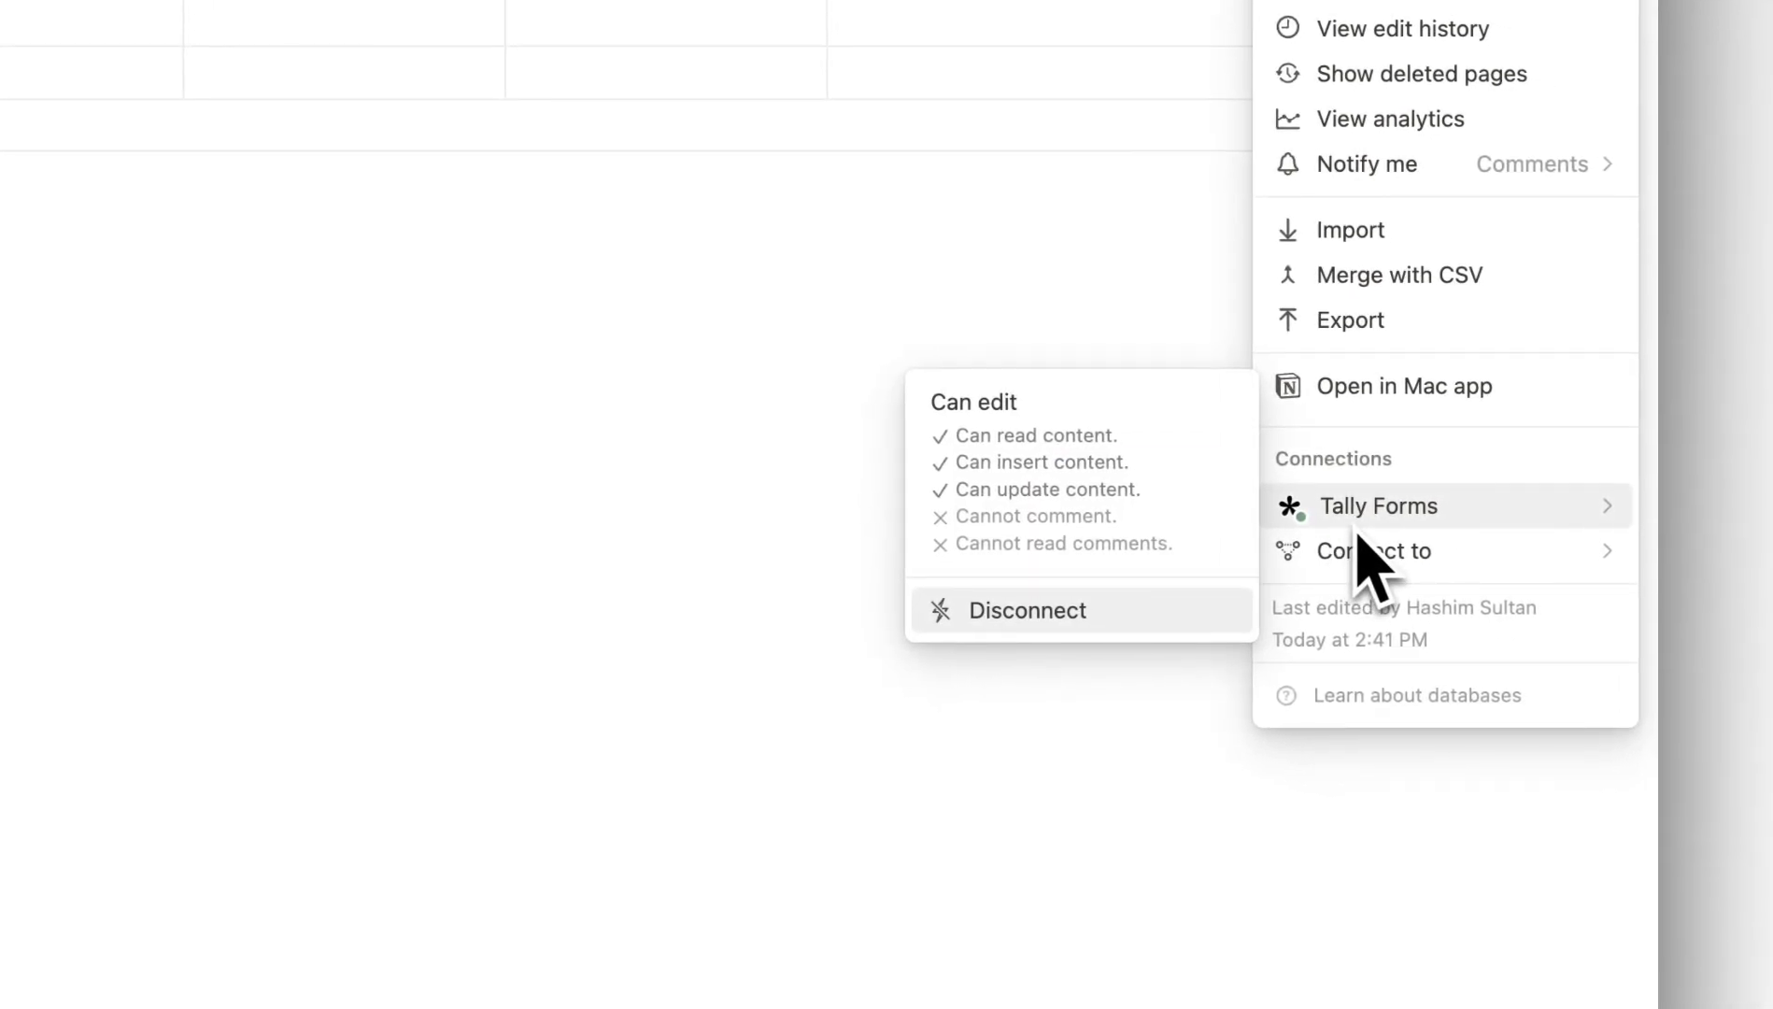
- Switch to Tally and look through the Notion database list for the Customer Response Database
left_click(191, 320)
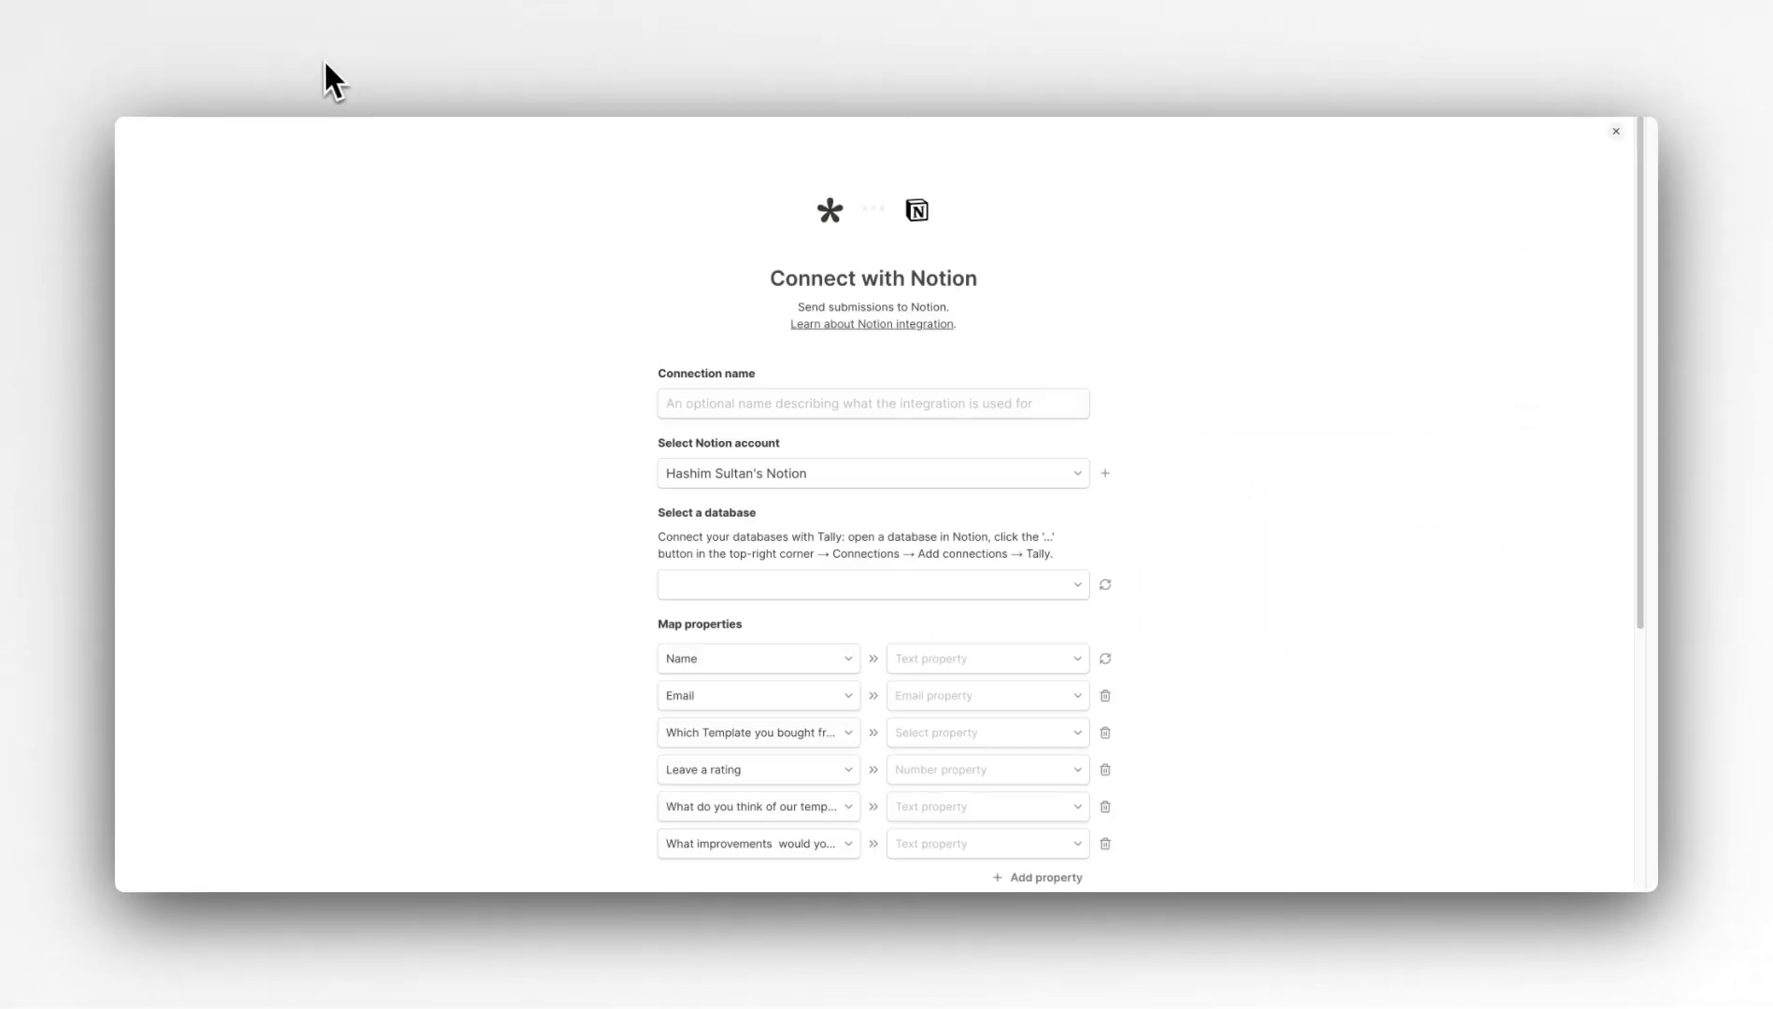
scroll(759, 336, "down", 3)
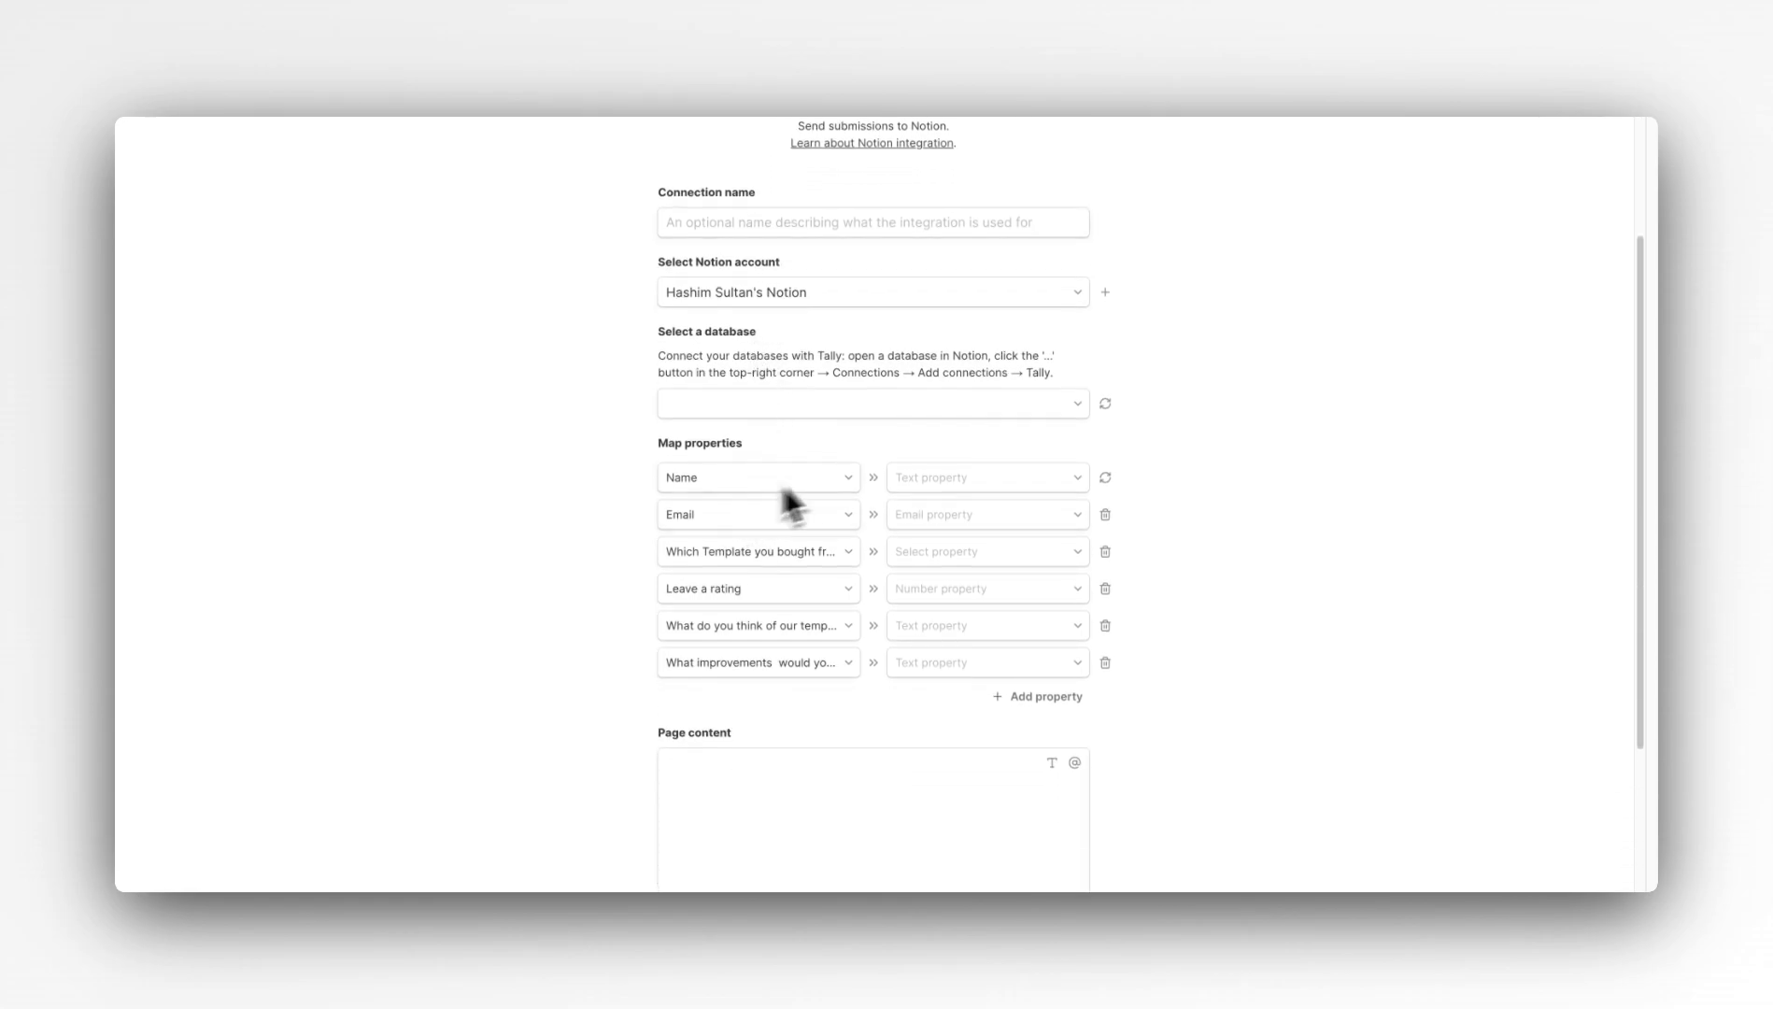
scroll(742, 540, "up", 1)
left_click(709, 463)
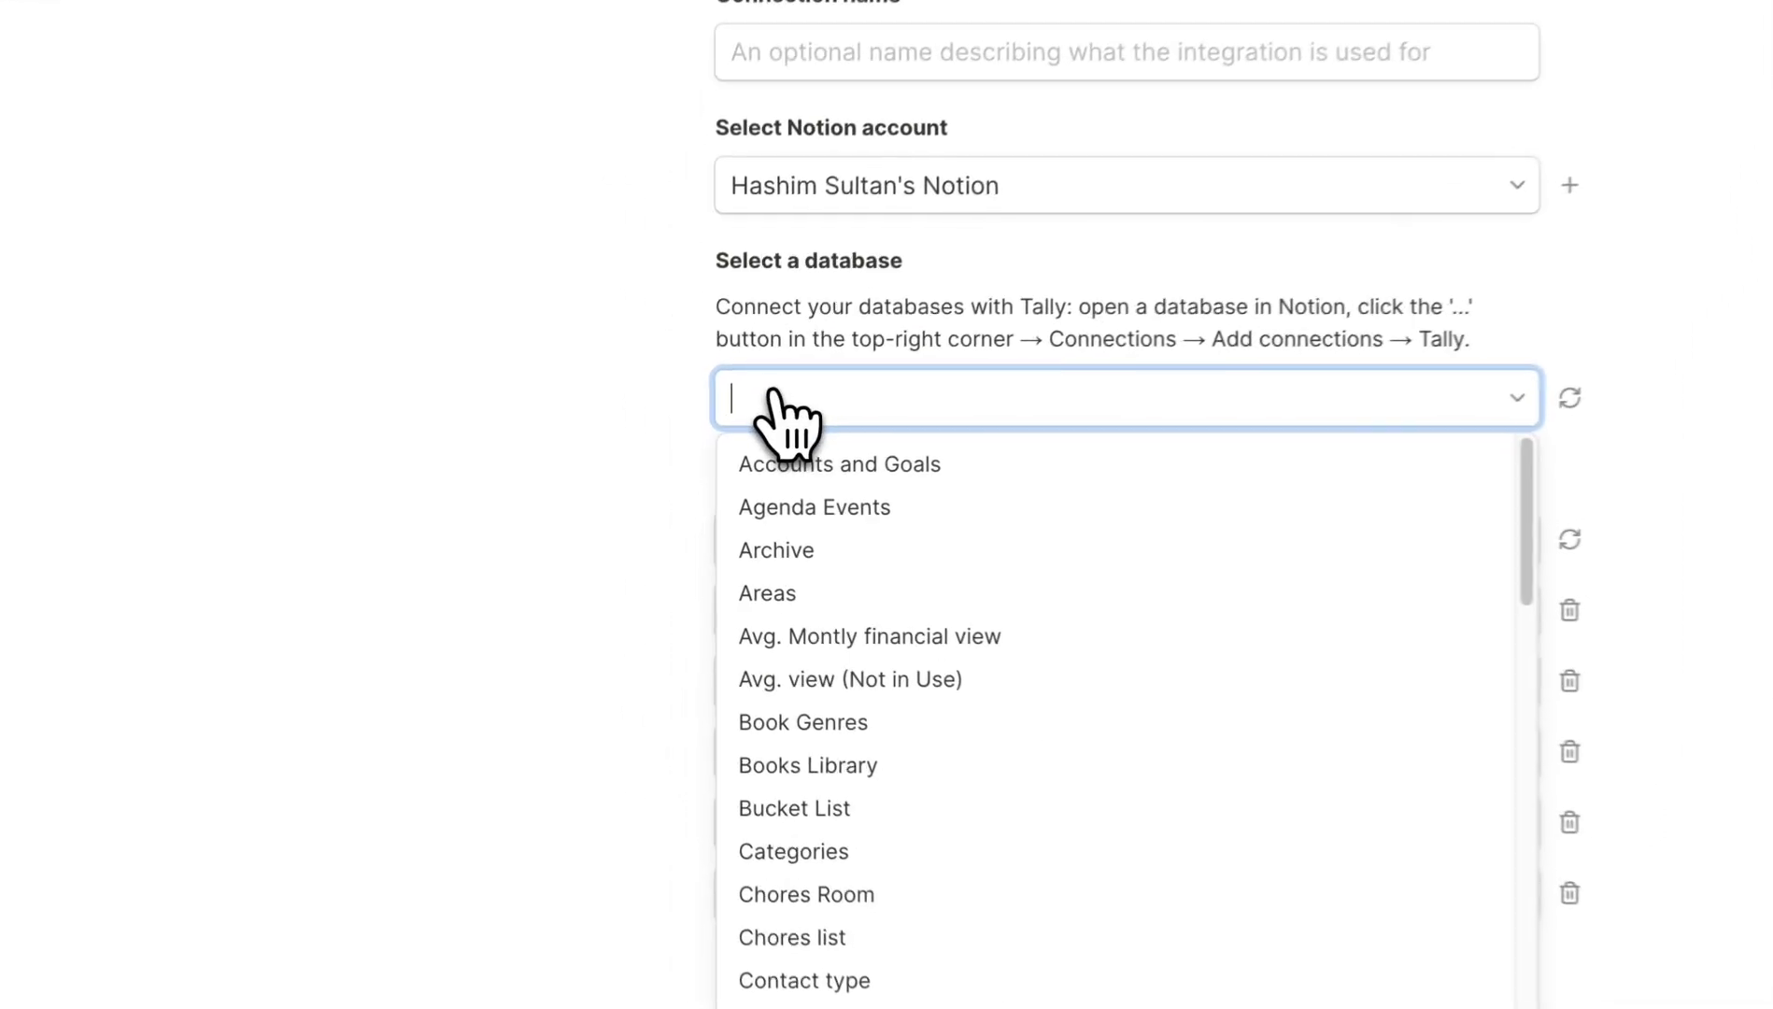
scroll(997, 645, "down", 1)
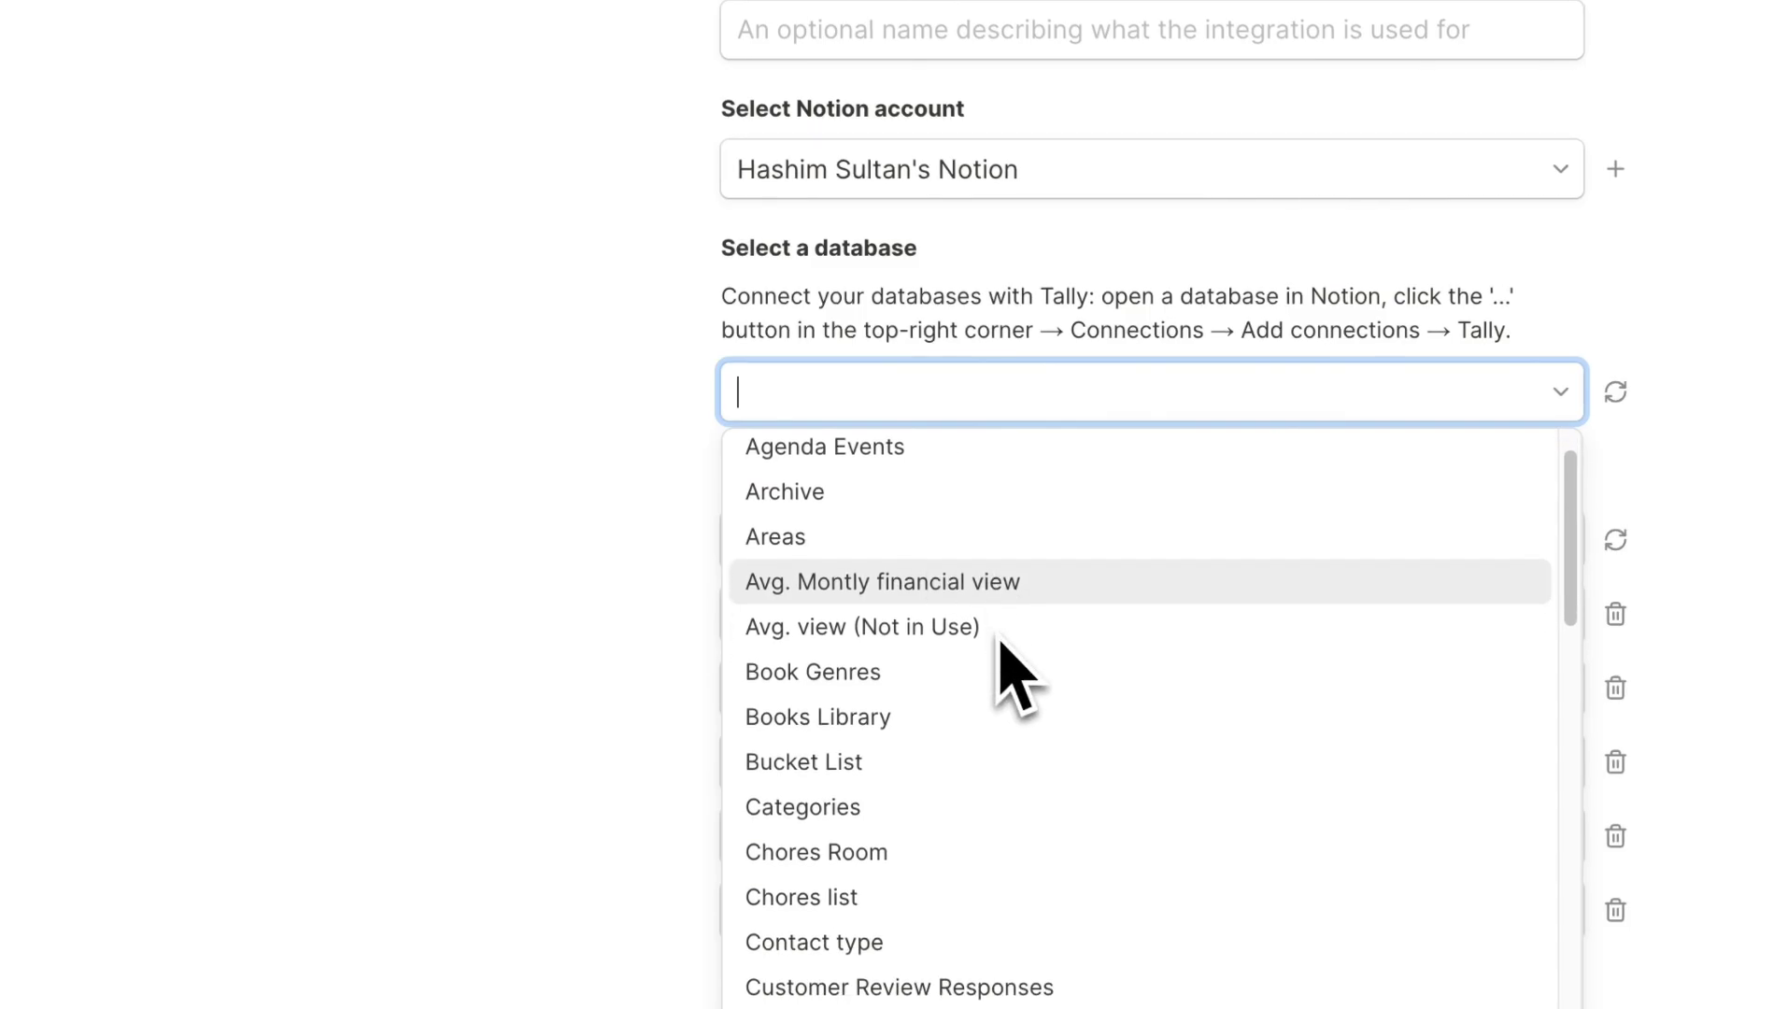
scroll(1000, 641, "down", 10)
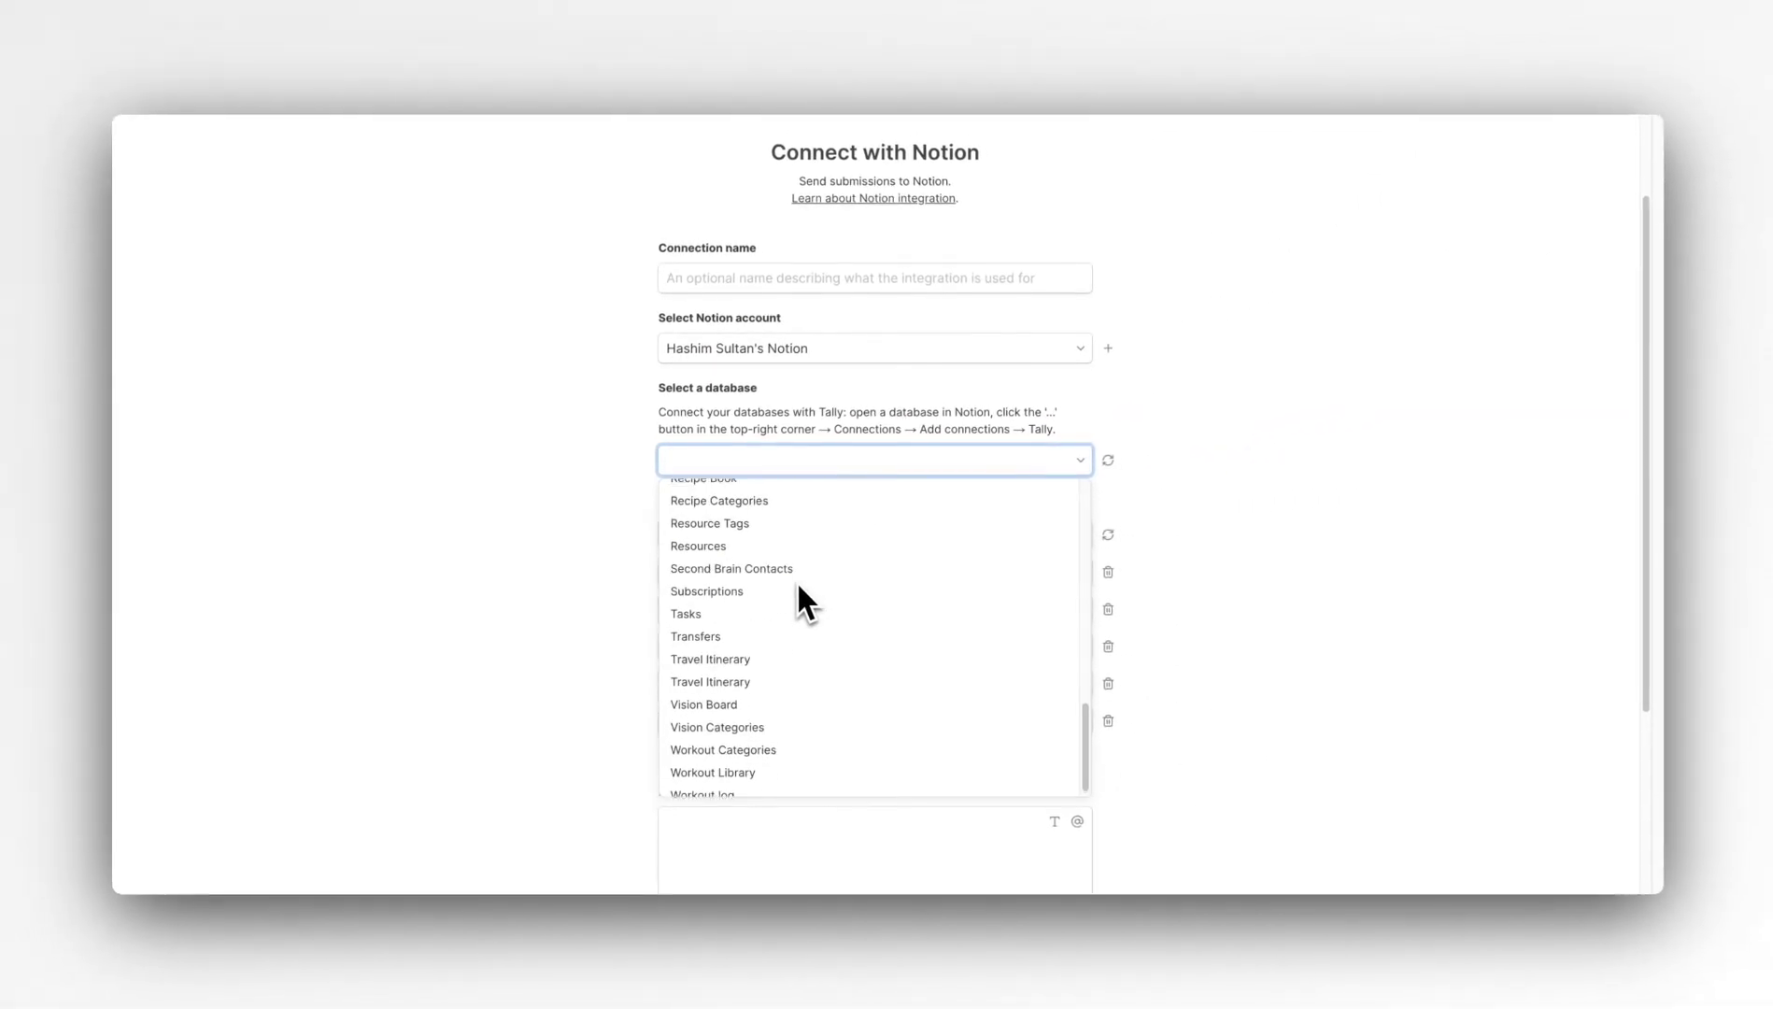
scroll(795, 580, "down", 2)
scroll(784, 486, "up", 4)
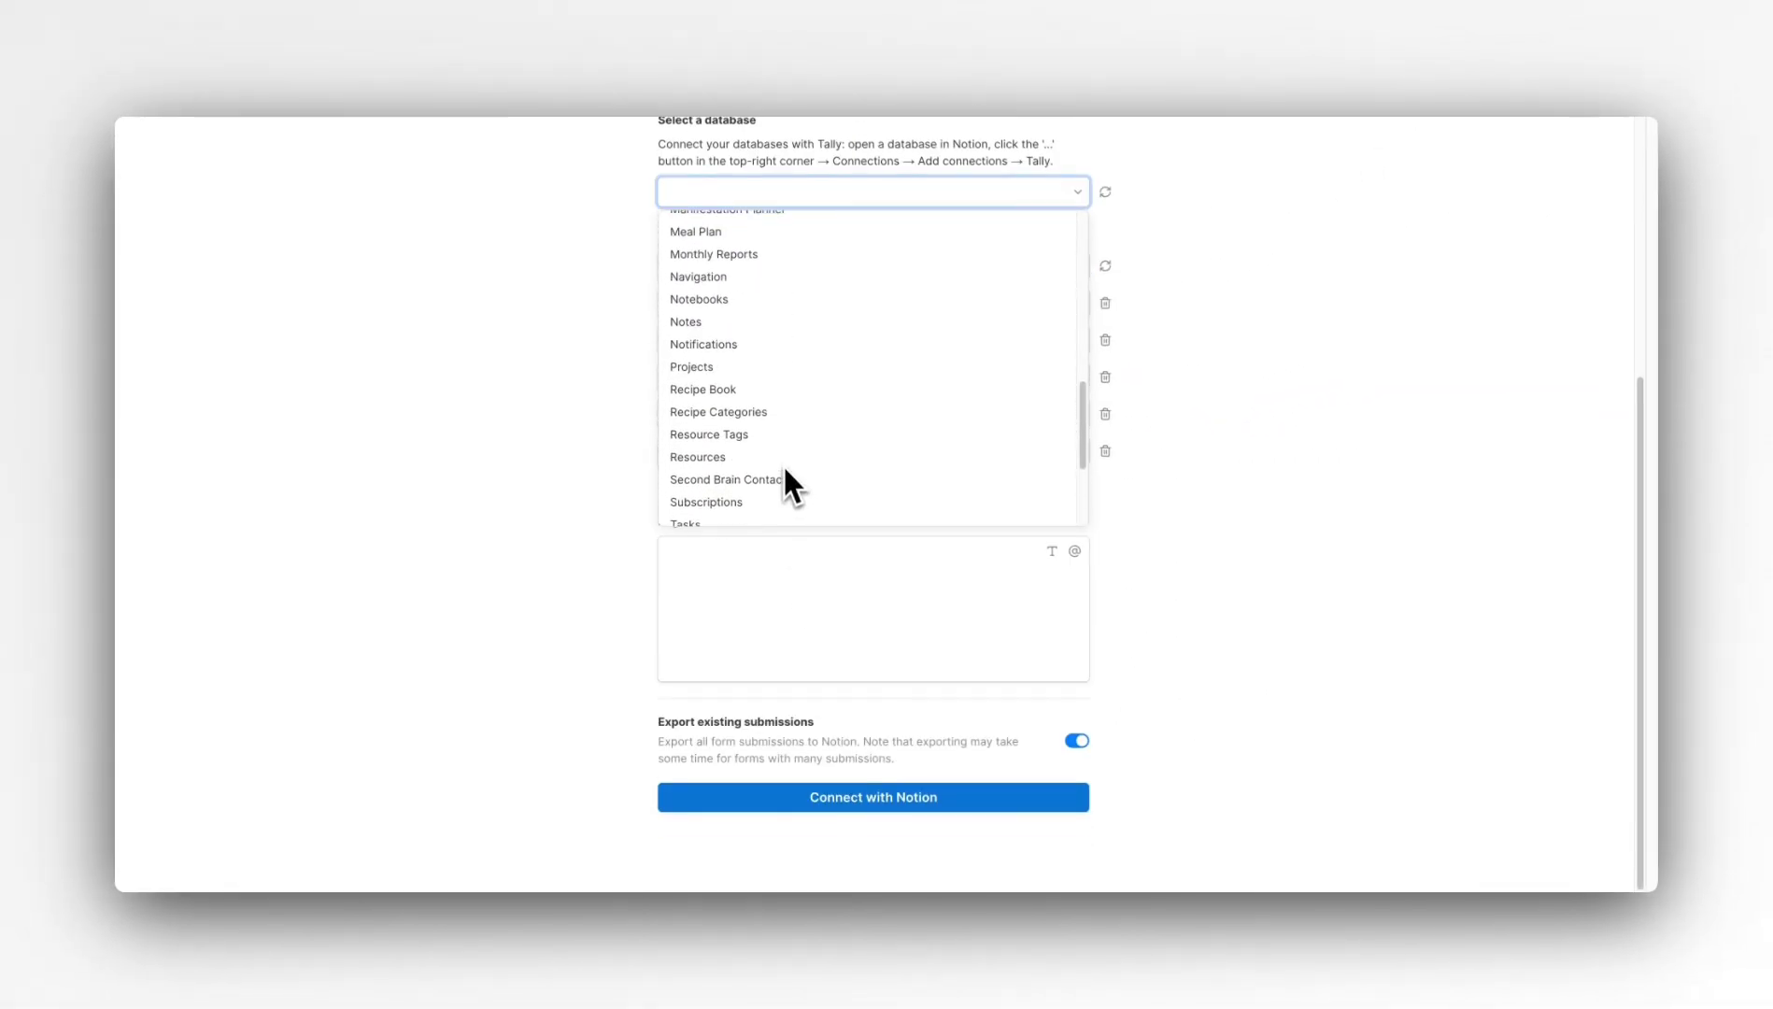
scroll(784, 472, "up", 6)
scroll(1112, 308, "up", 2)
- Refresh the list of Notion databases and select Customer Response Database for the connection
left_click(1105, 294)
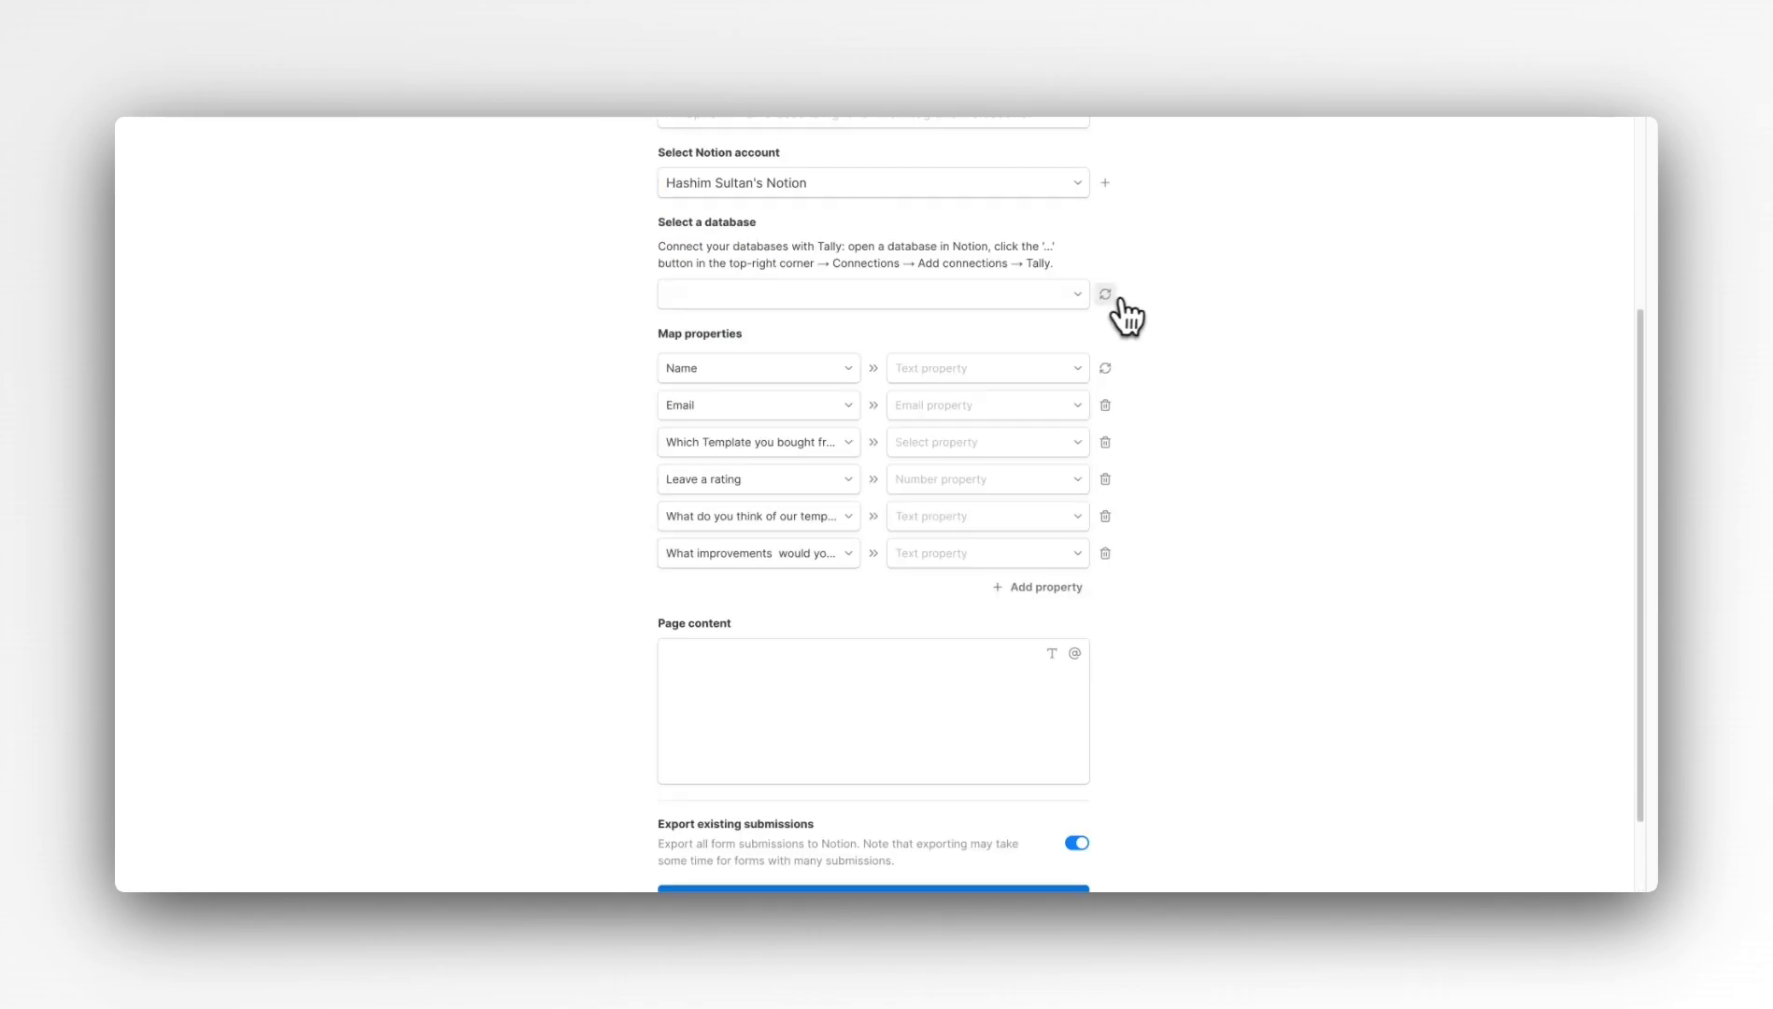
left_click(1009, 294)
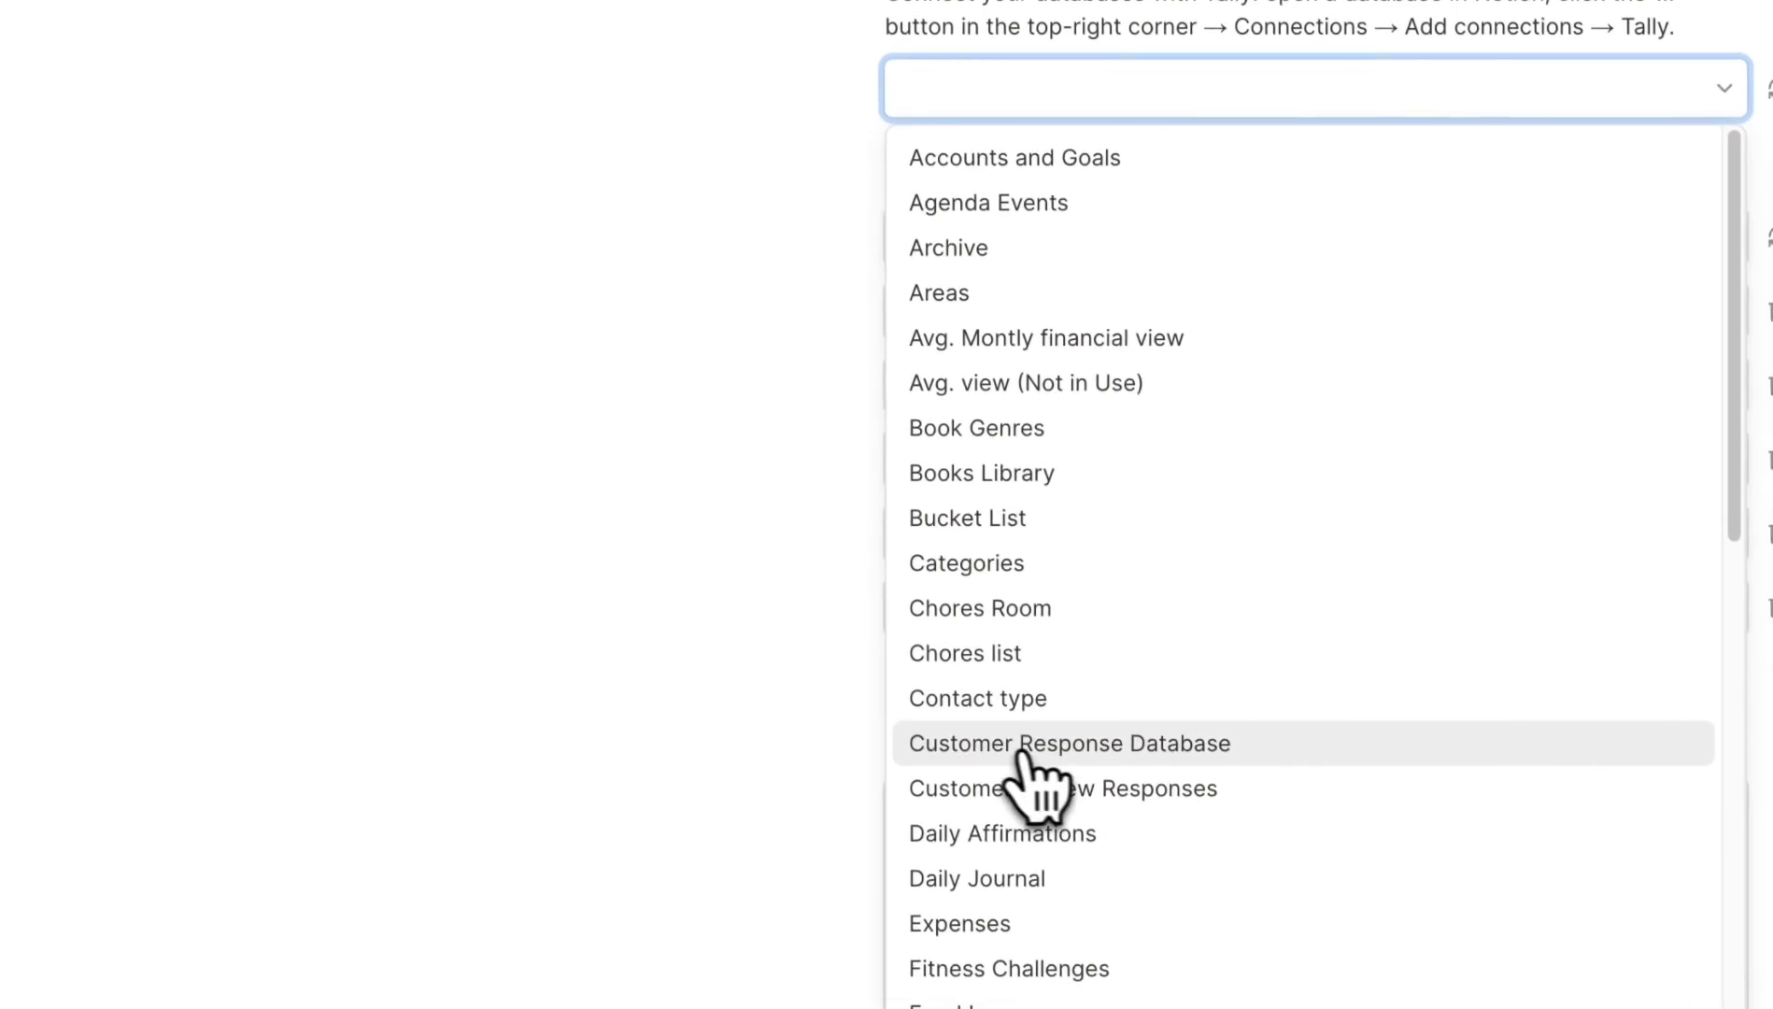
left_click(1083, 766)
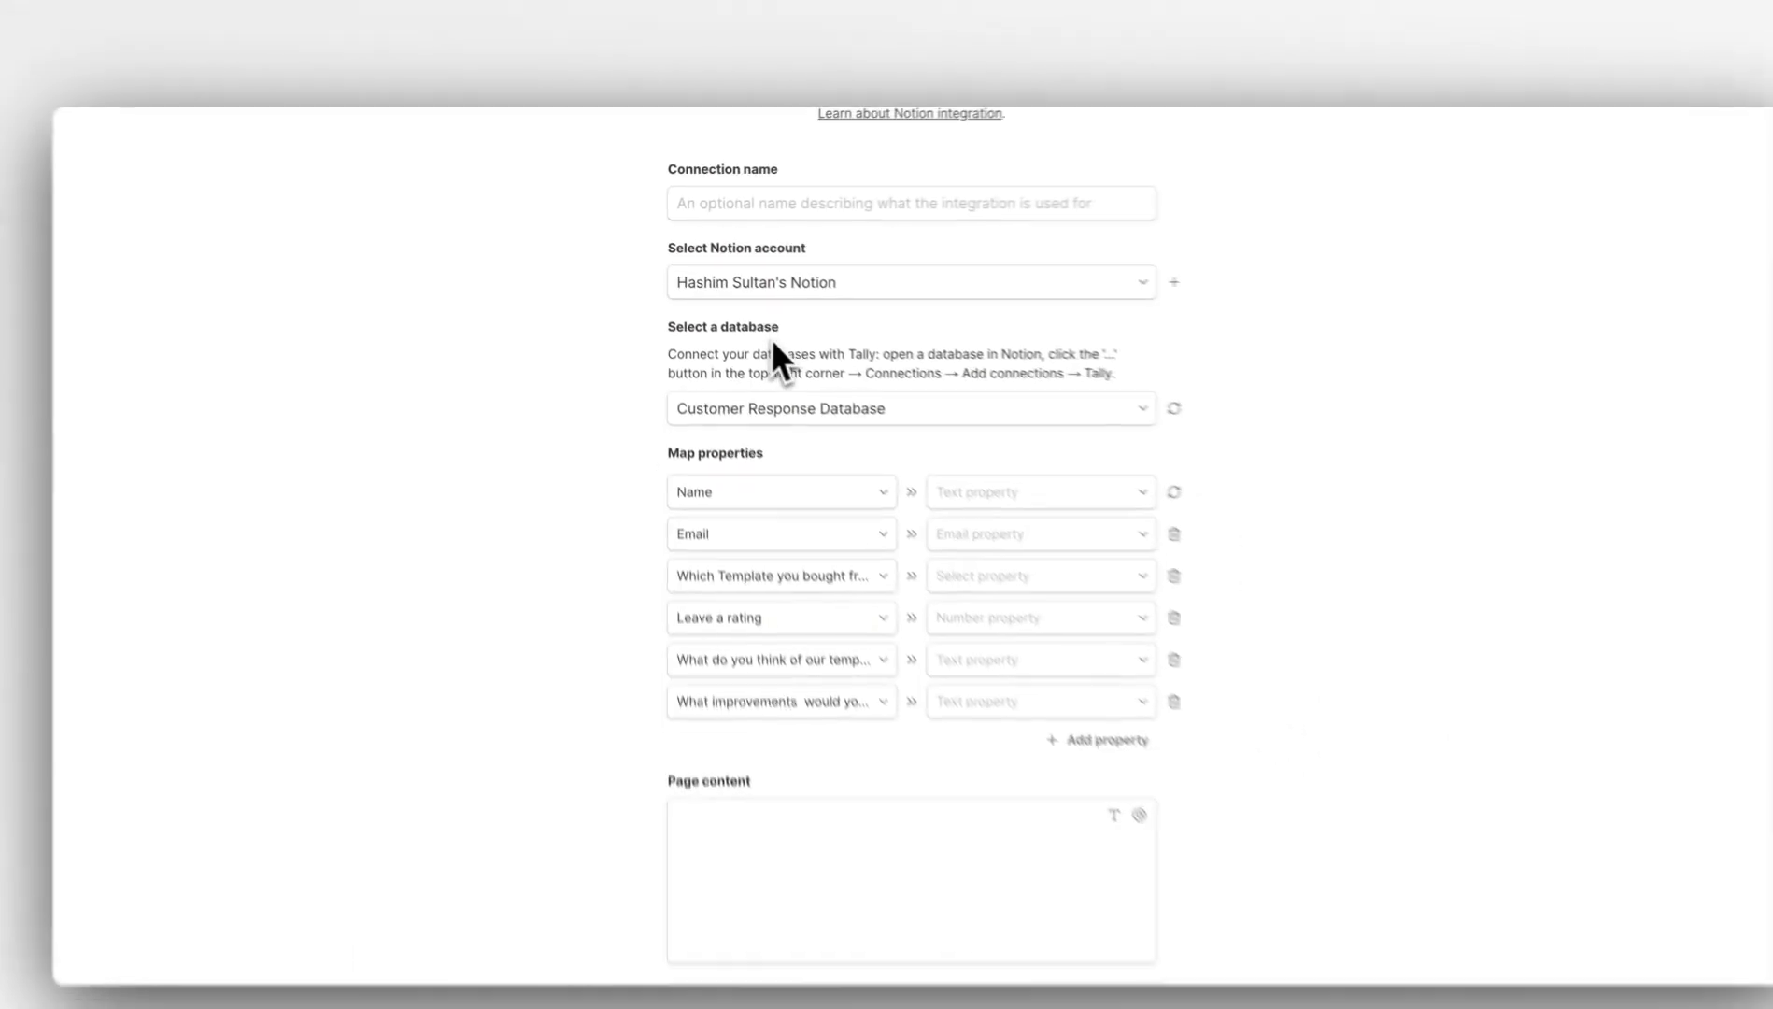
- Map the form's Name field to the Name property and its Email field to the Email property
scroll(766, 374, "up", 1)
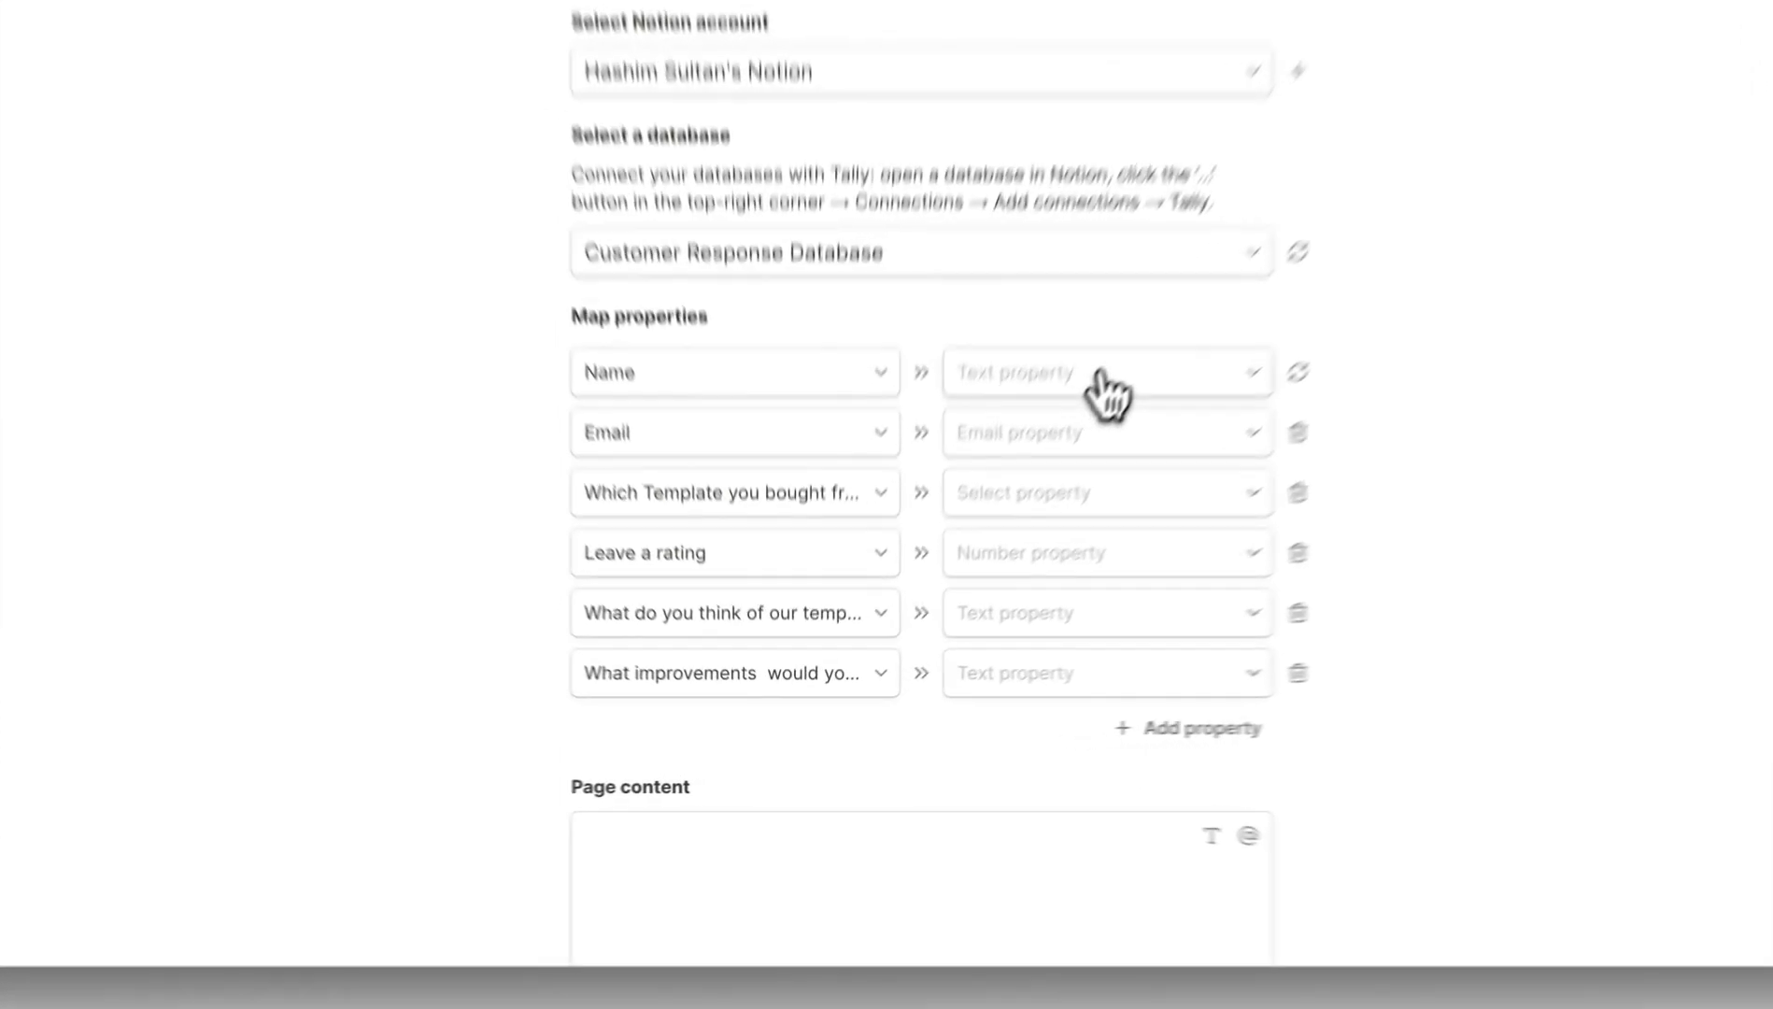
left_click(977, 527)
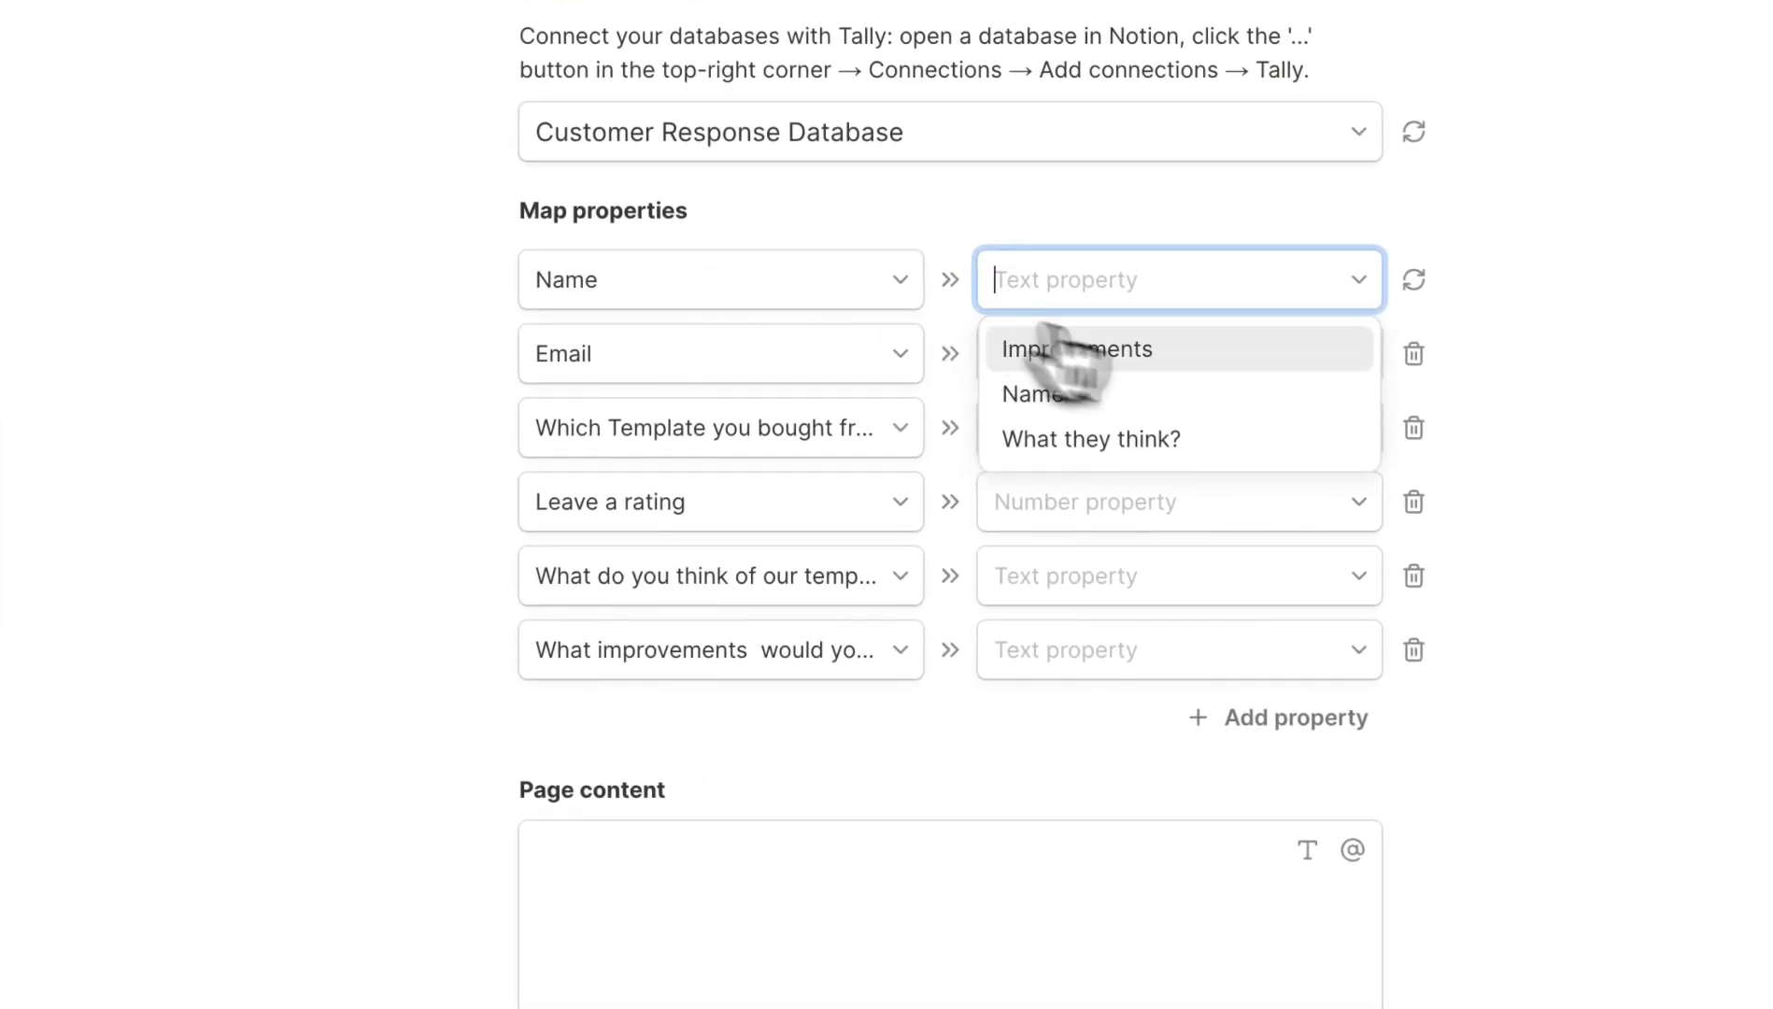
left_click(1064, 394)
left_click(1154, 368)
left_click(1145, 420)
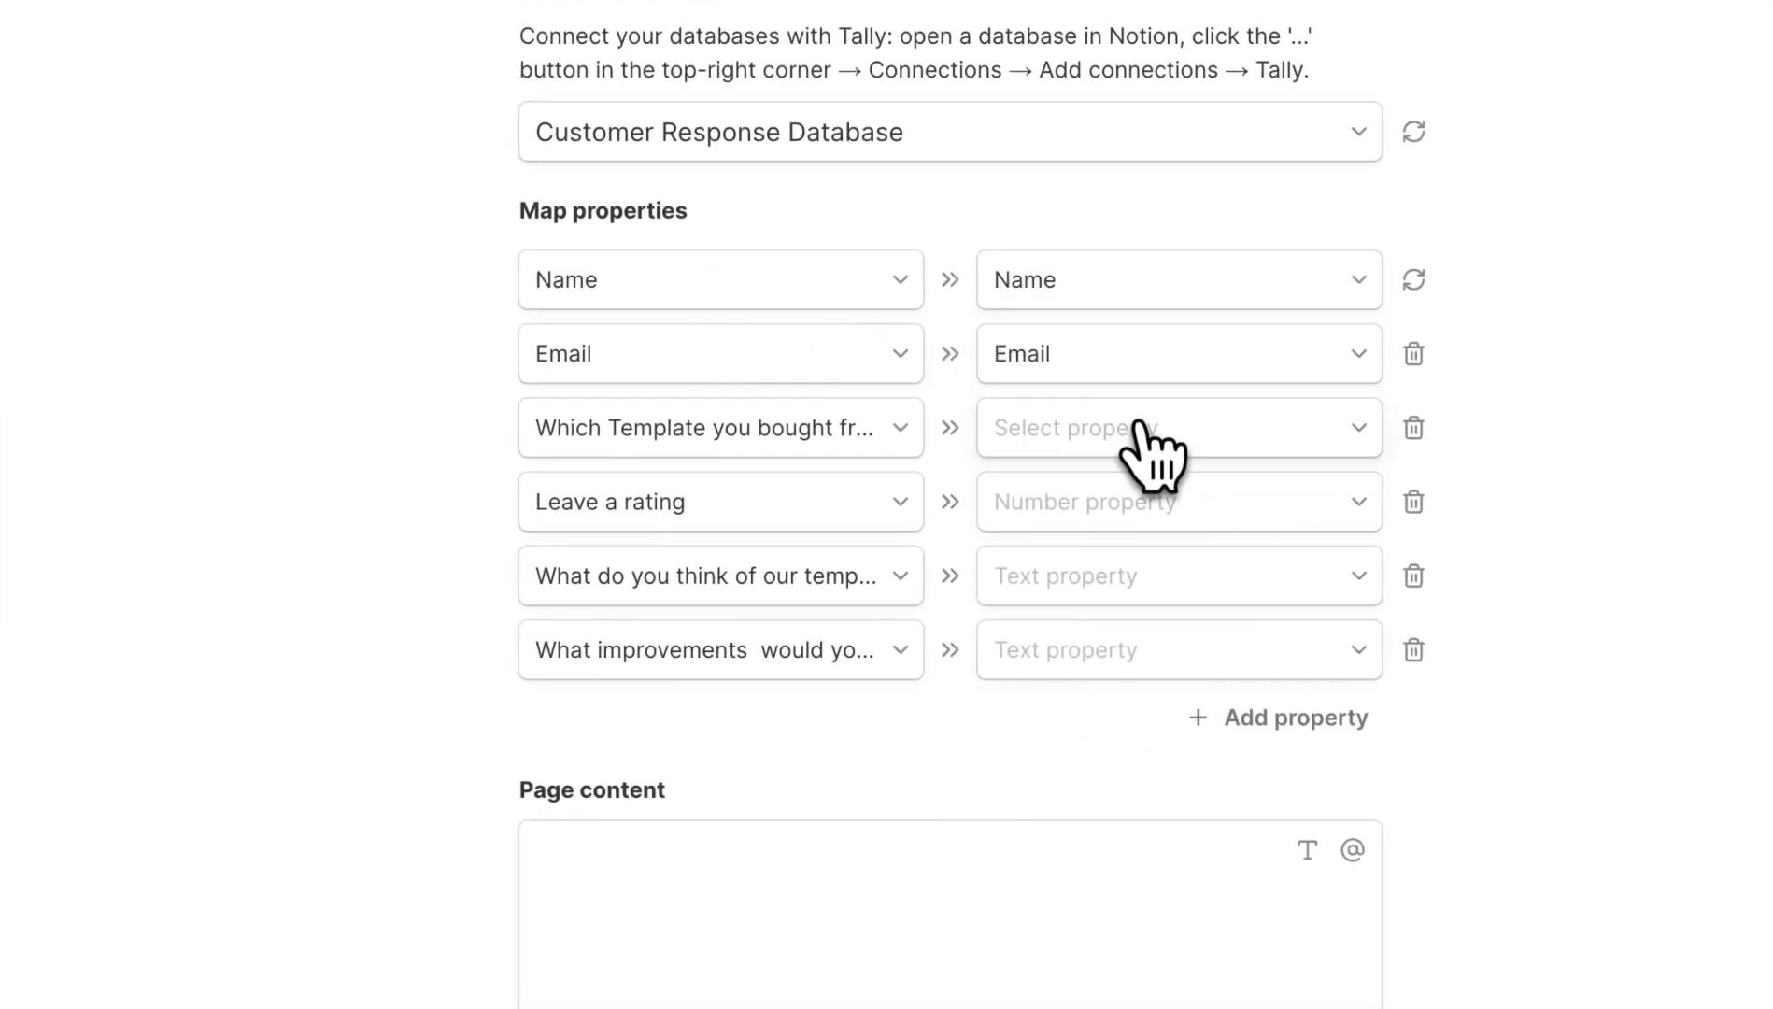
- Map the "Which Template you bought from us?" question to the Select property and "Leave a rating" to the Number property
left_click(1132, 429)
left_click(1121, 492)
left_click(1113, 505)
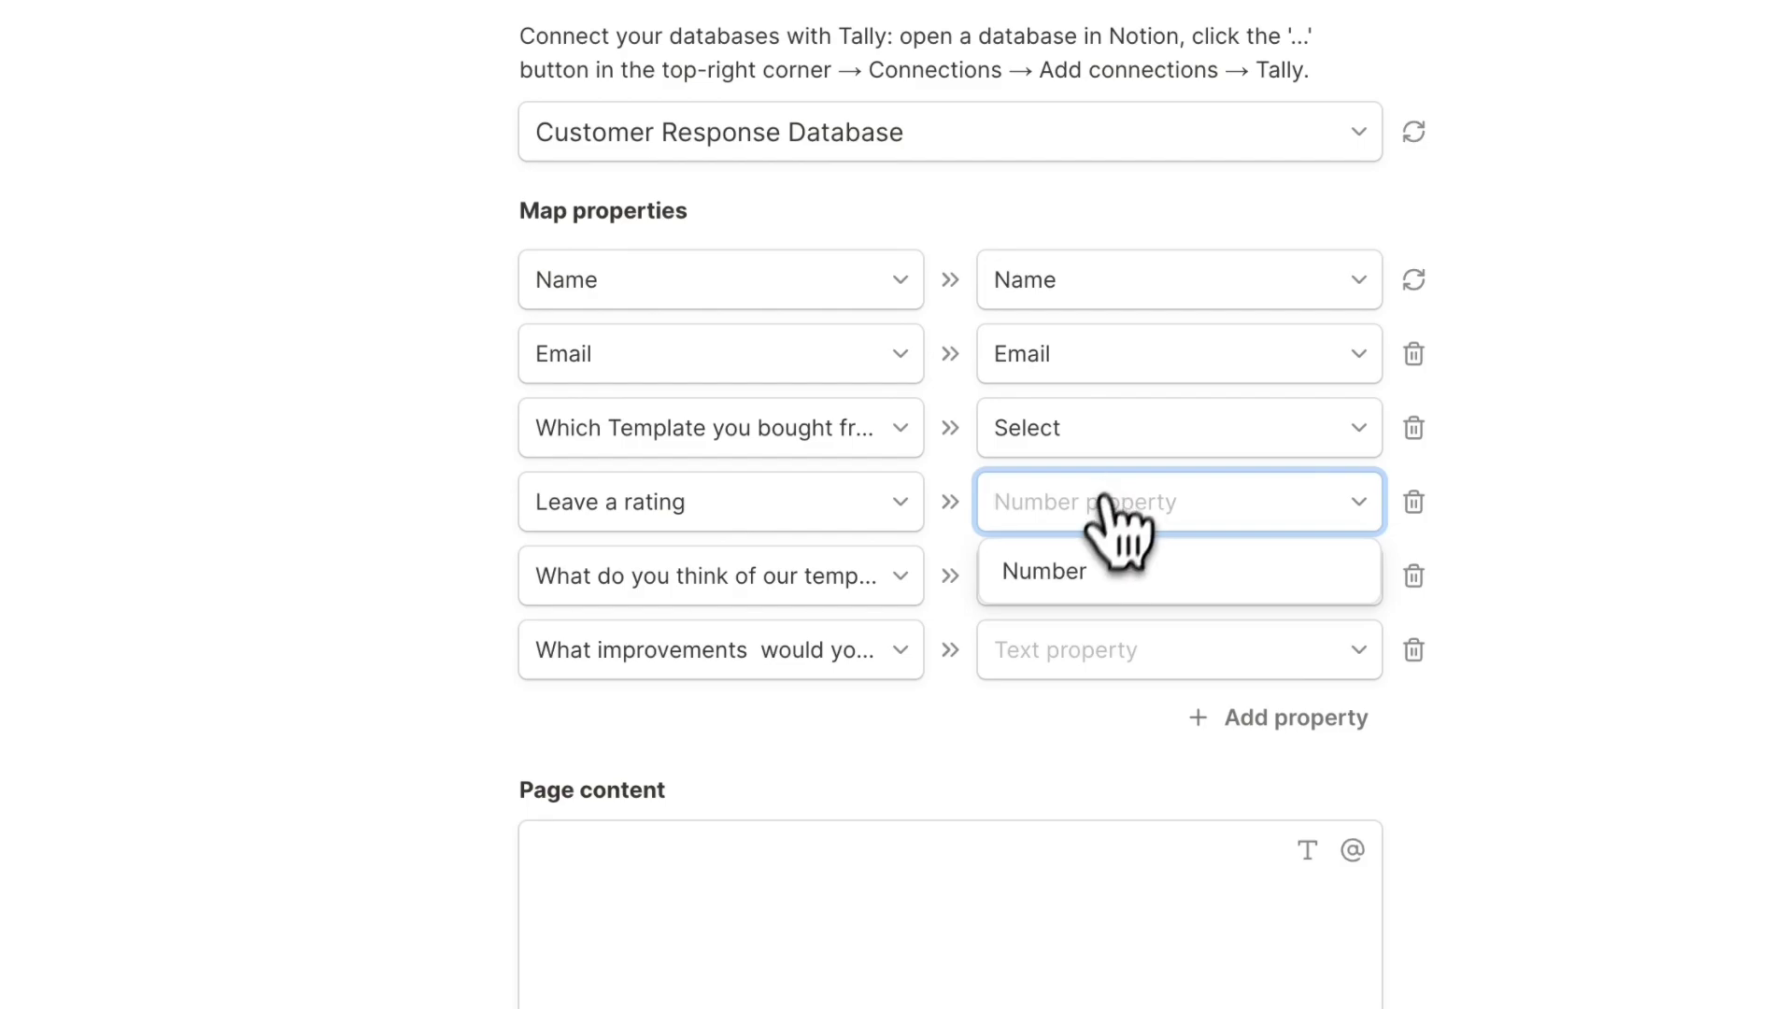
left_click(1107, 571)
- Map the template opinion question to "What they think?" and the improvements question to "Improvements", and connect the form with Notion
left_click(1075, 579)
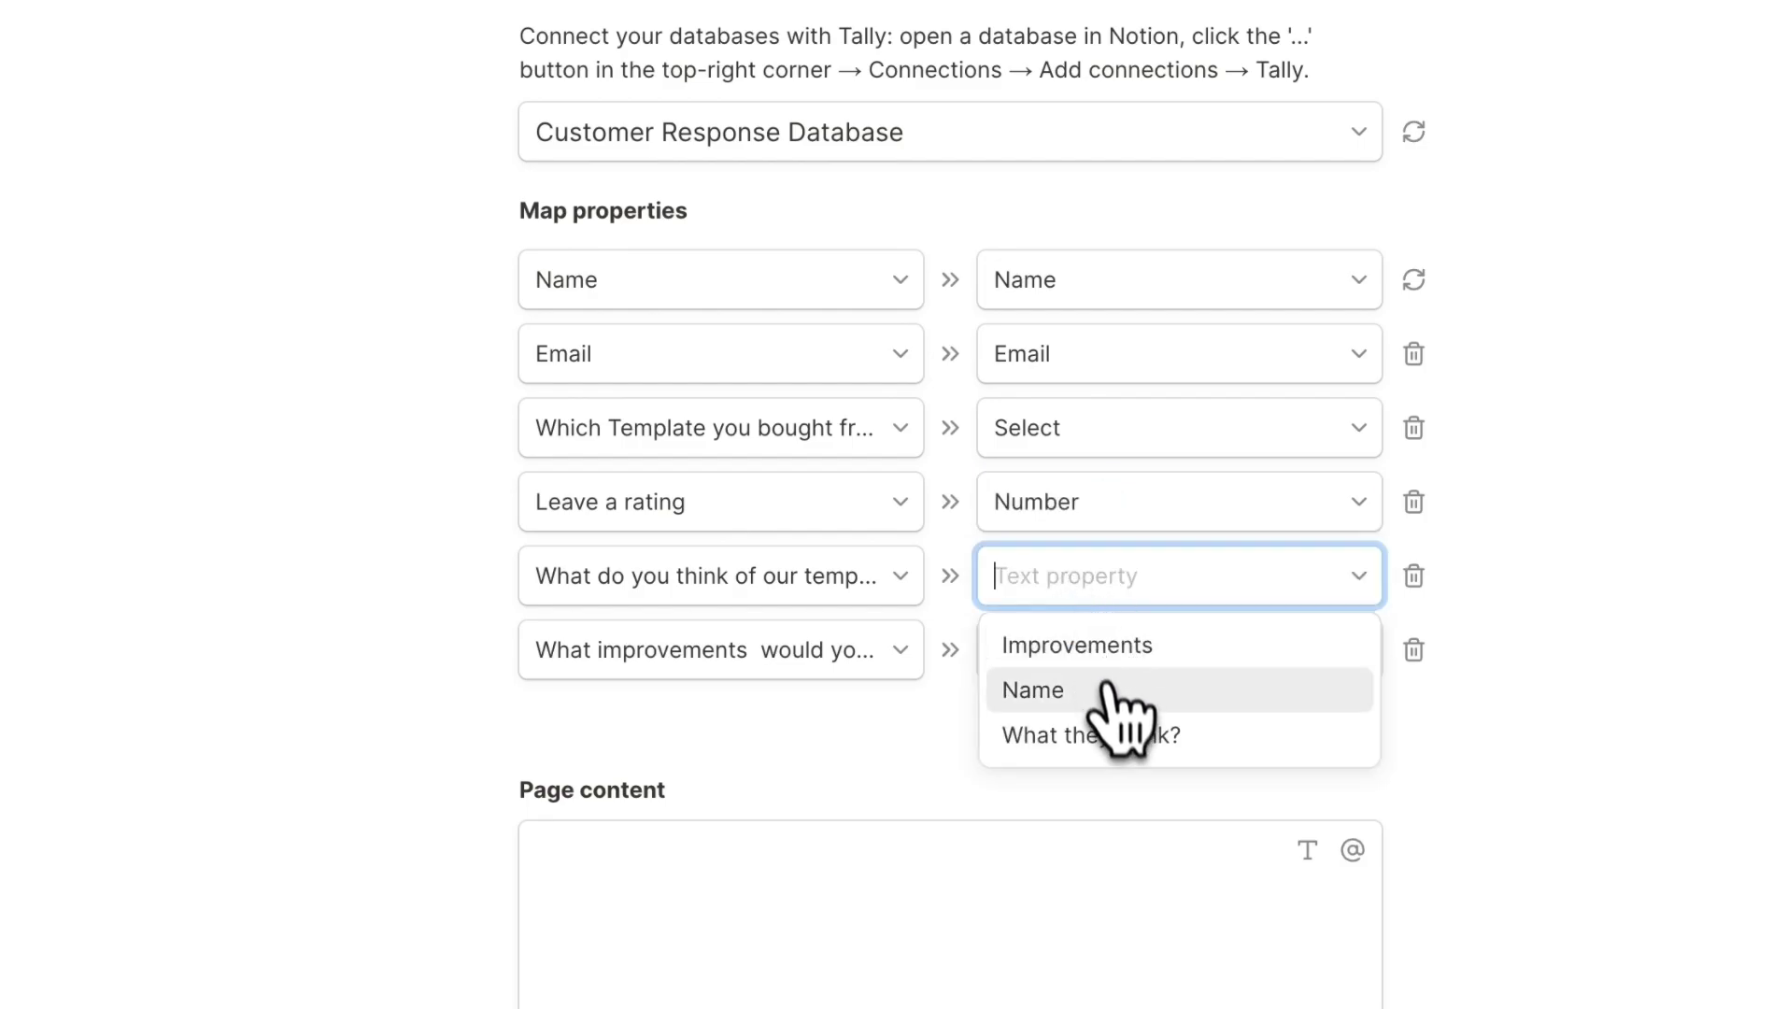
left_click(1116, 735)
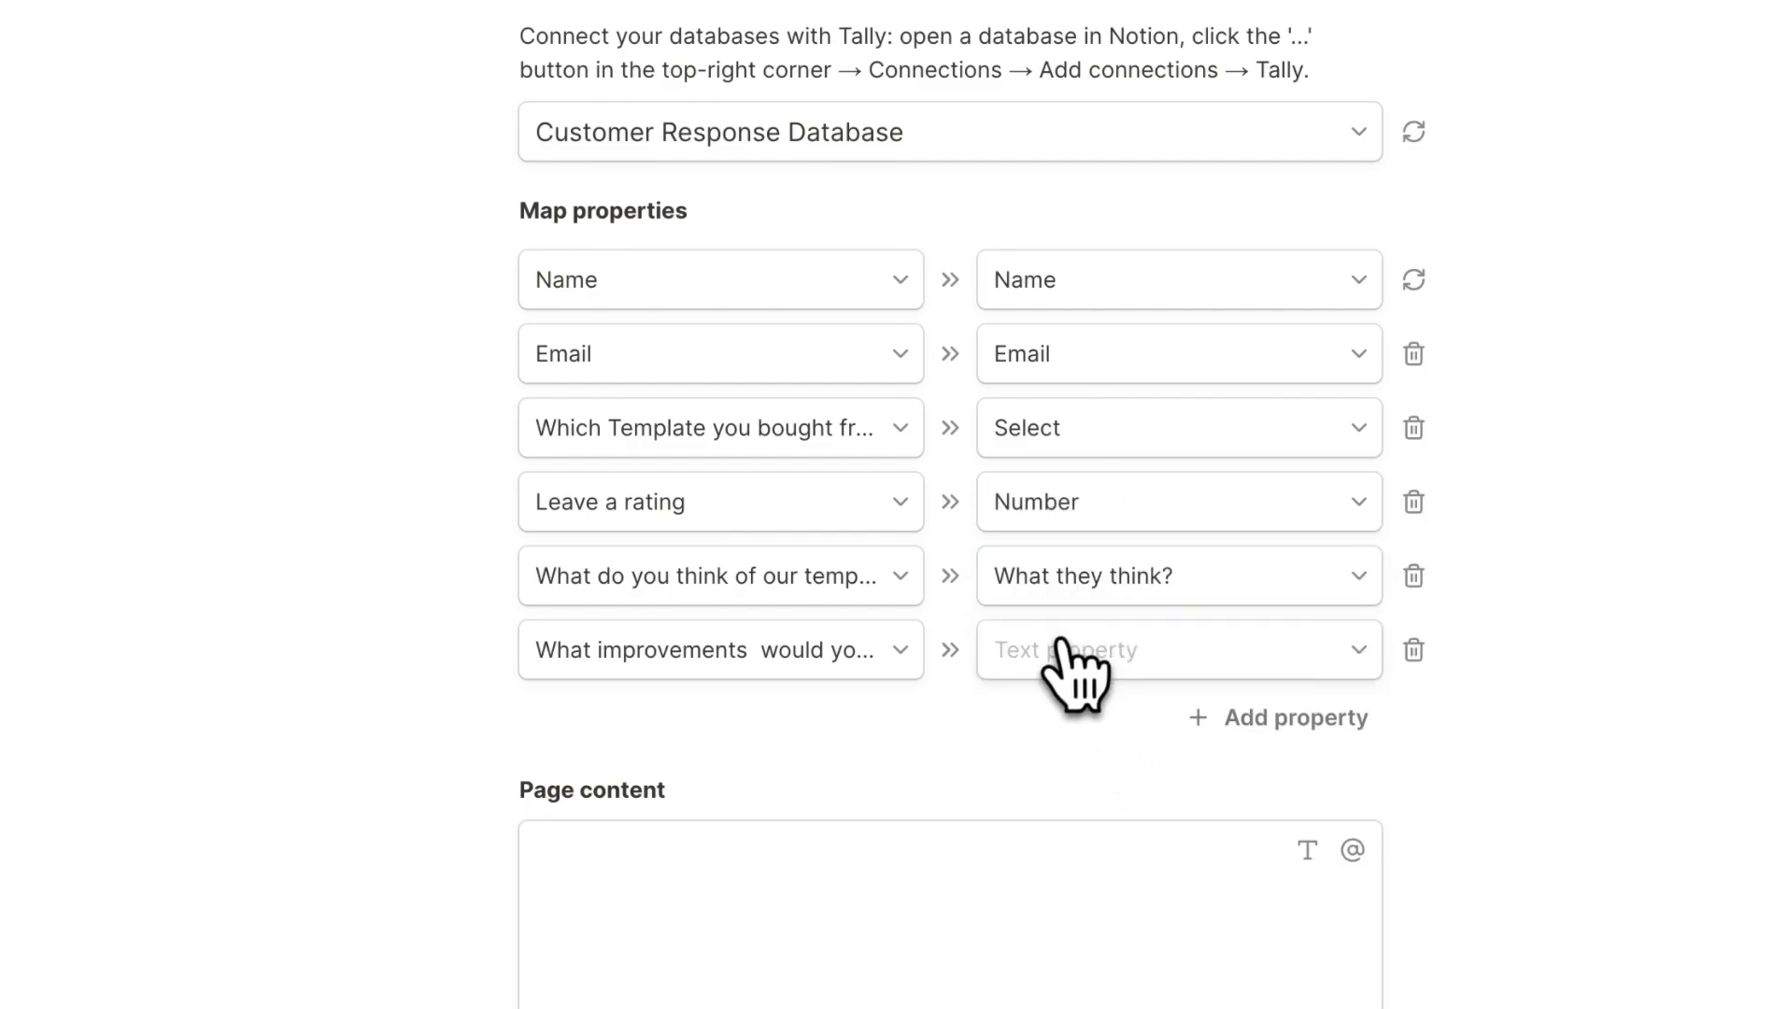
left_click(1088, 654)
left_click(1104, 714)
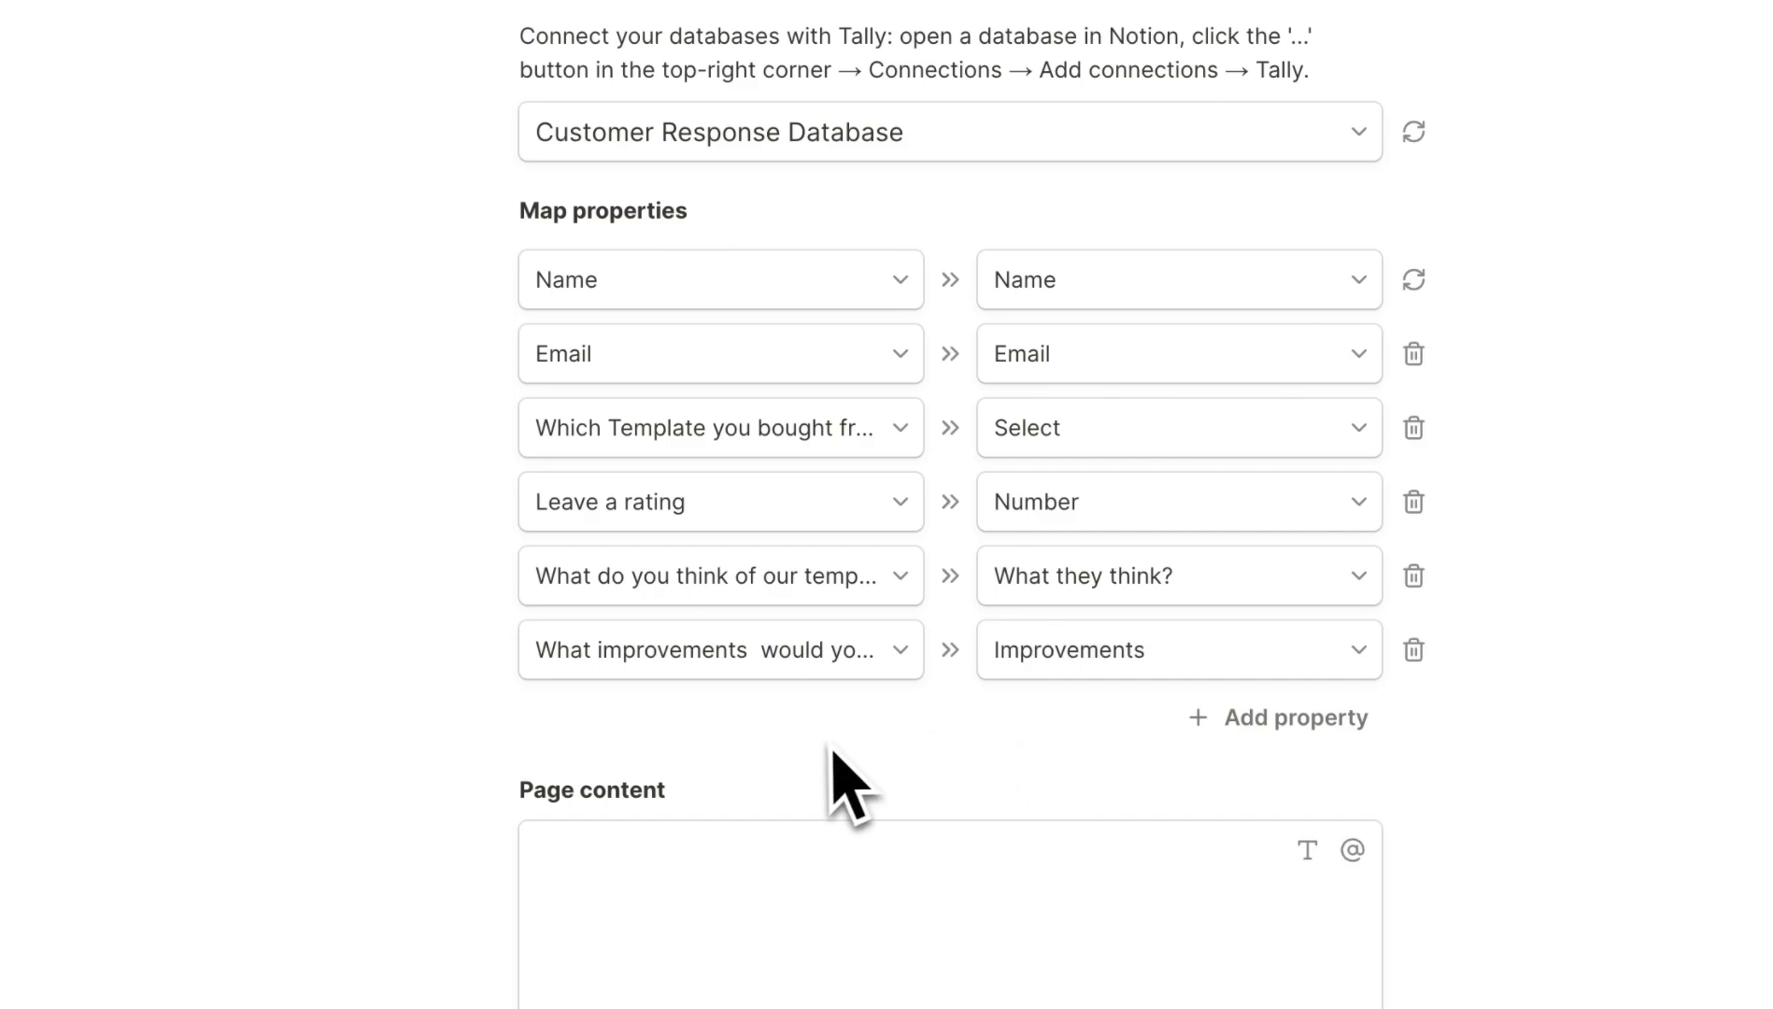
scroll(832, 771, "down", 5)
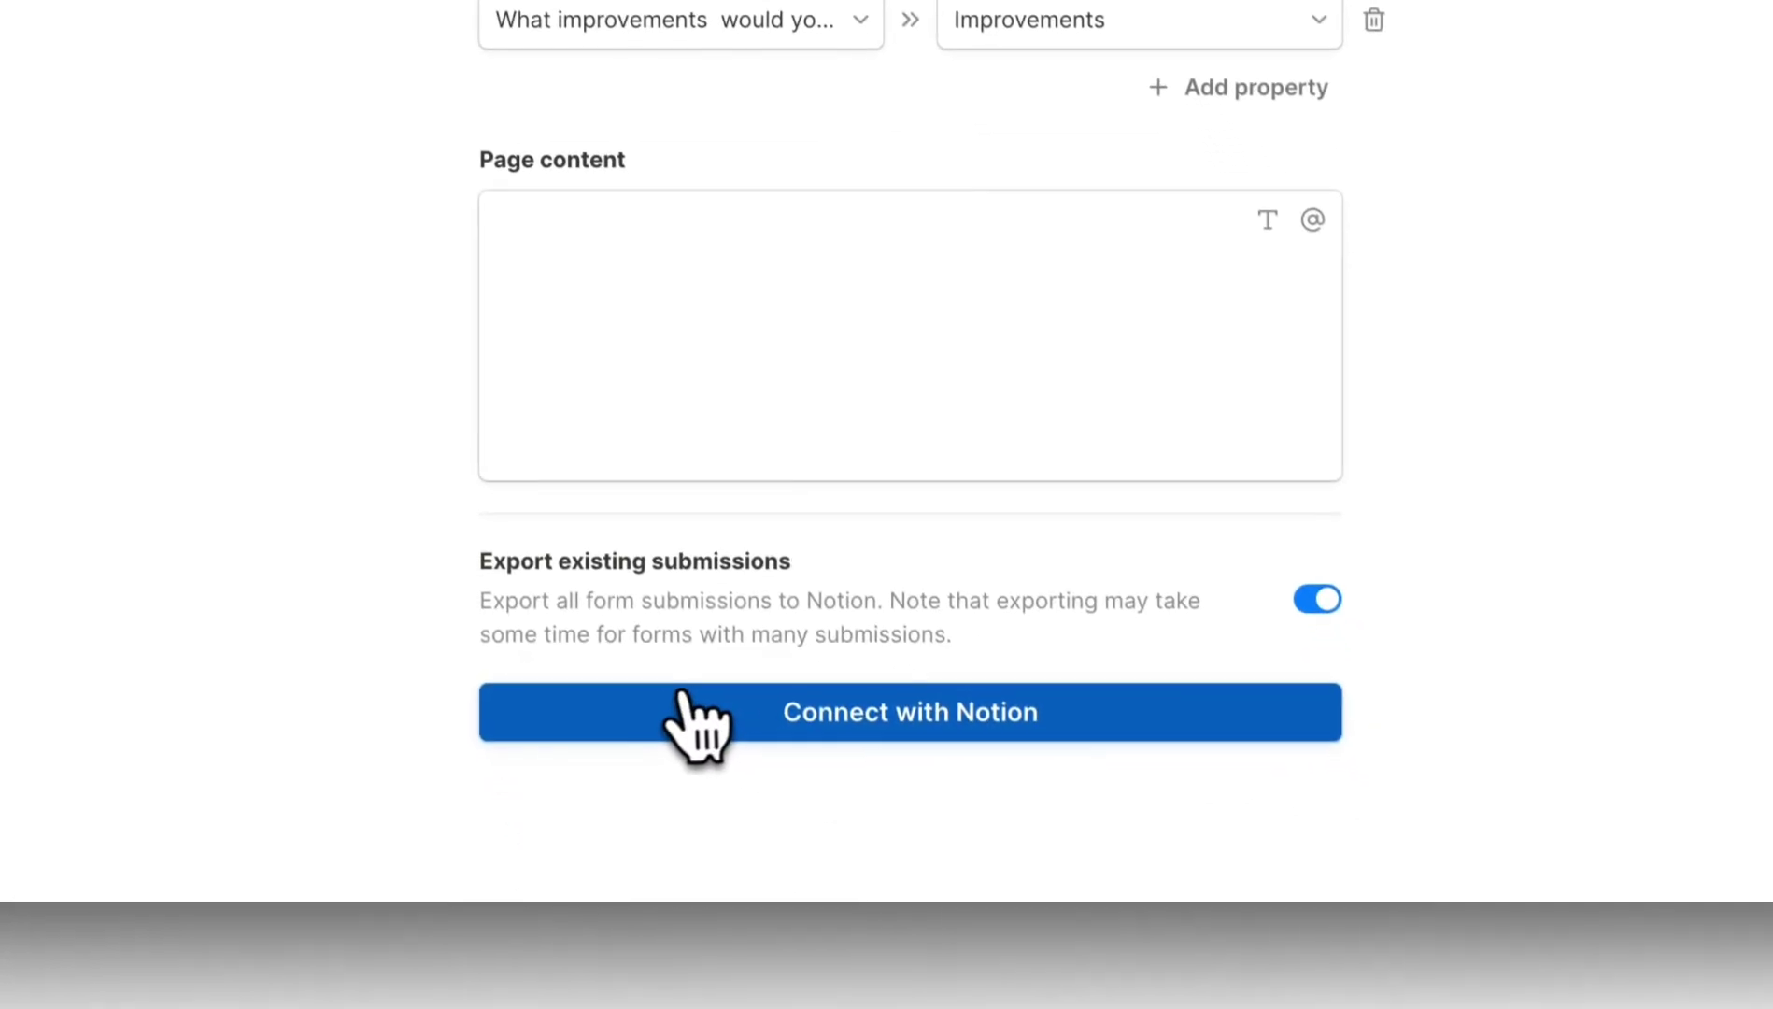
left_click(841, 705)
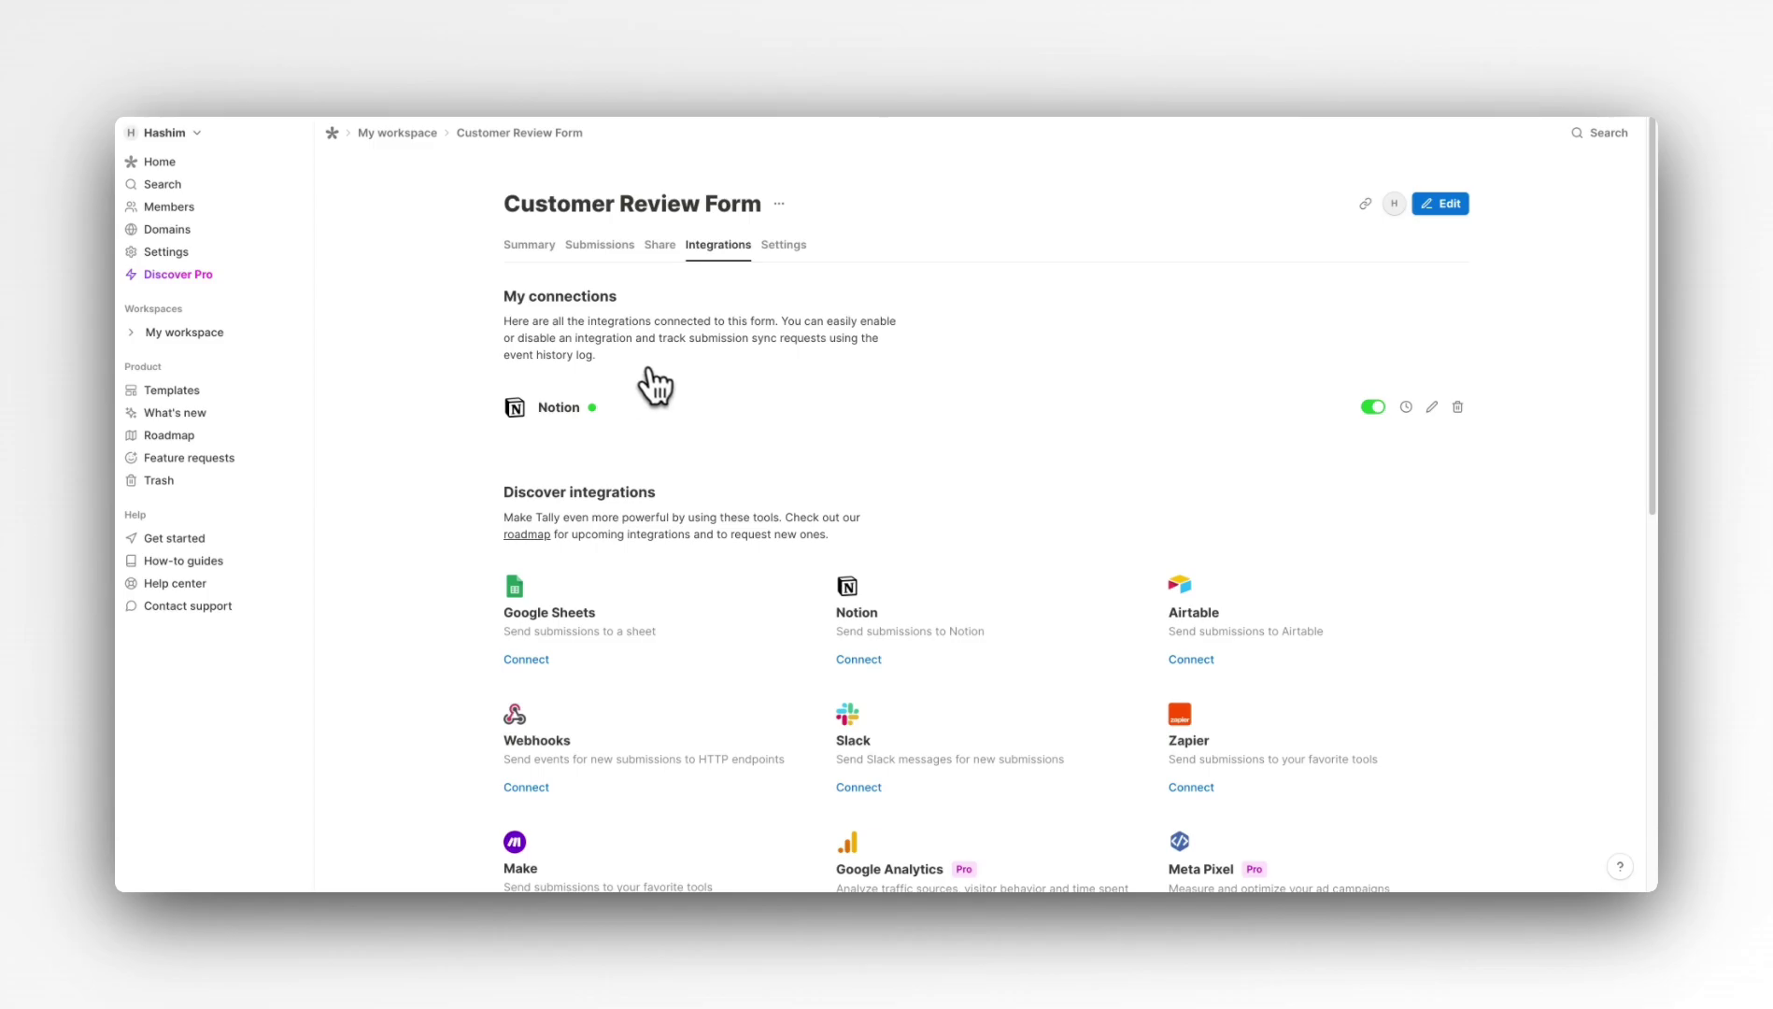
- Copy the Customer Review Form's share link and open the published form in a new browser tab
left_click(527, 247)
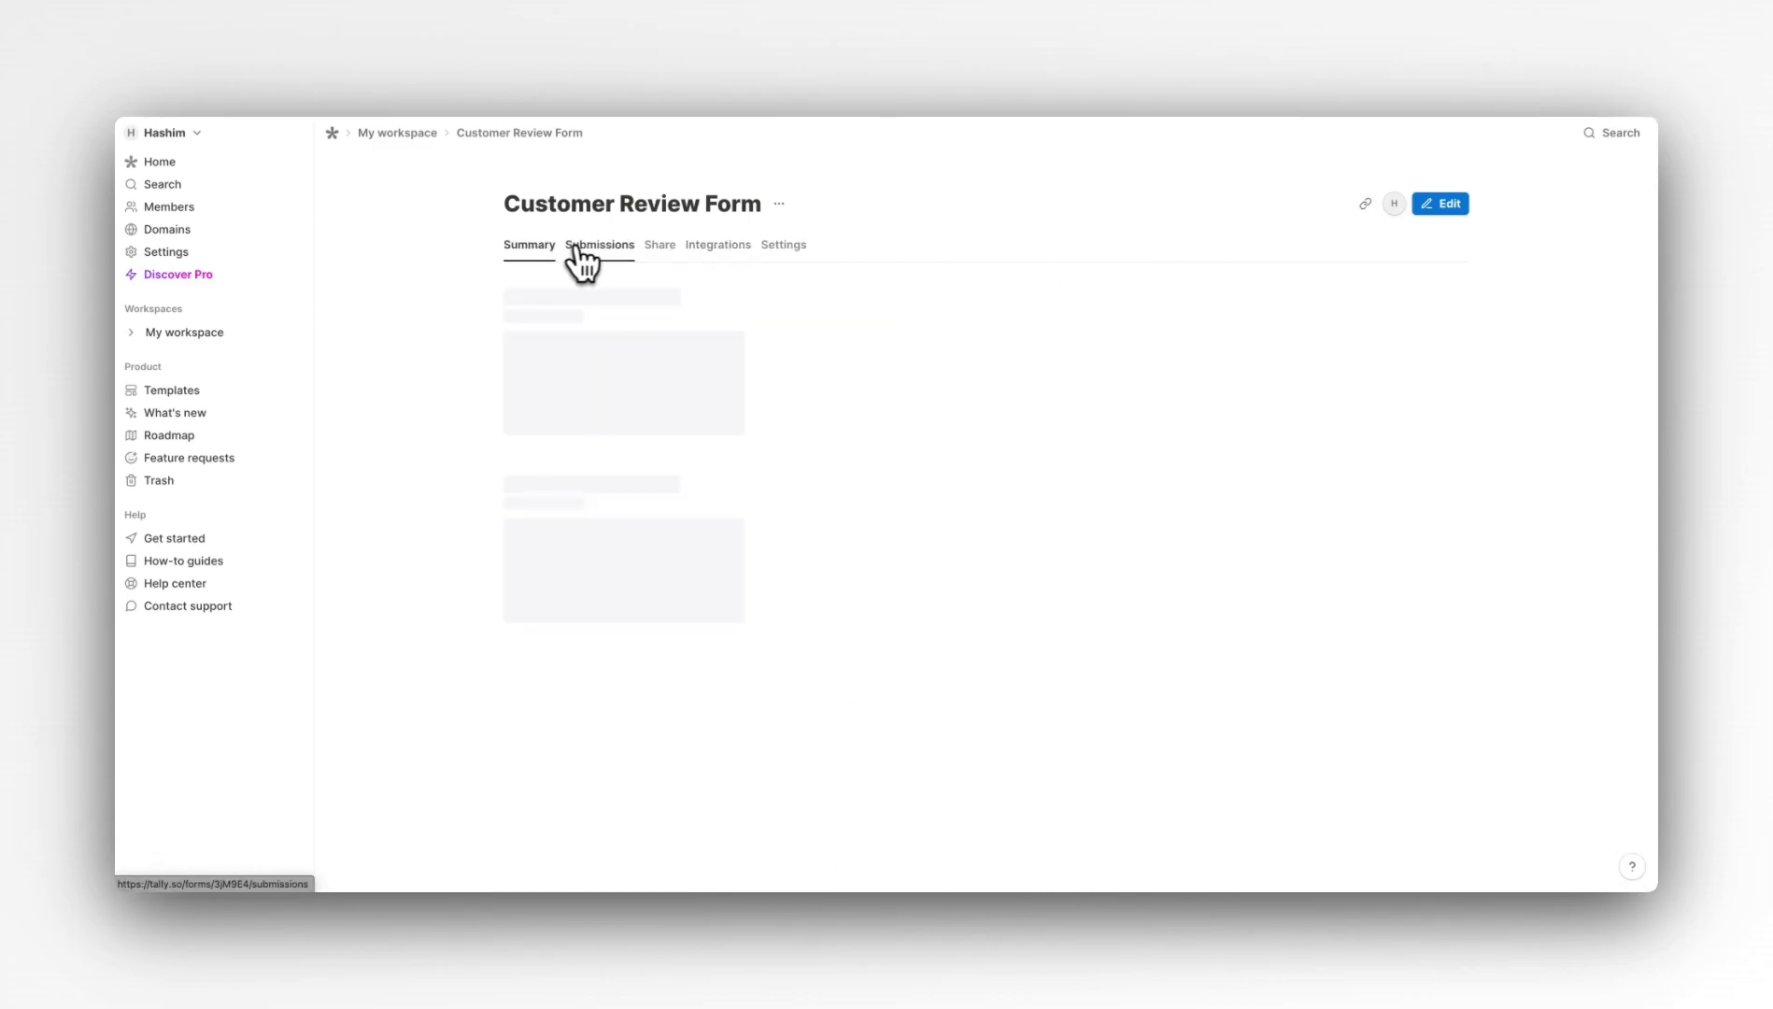
left_click(584, 251)
left_click(659, 248)
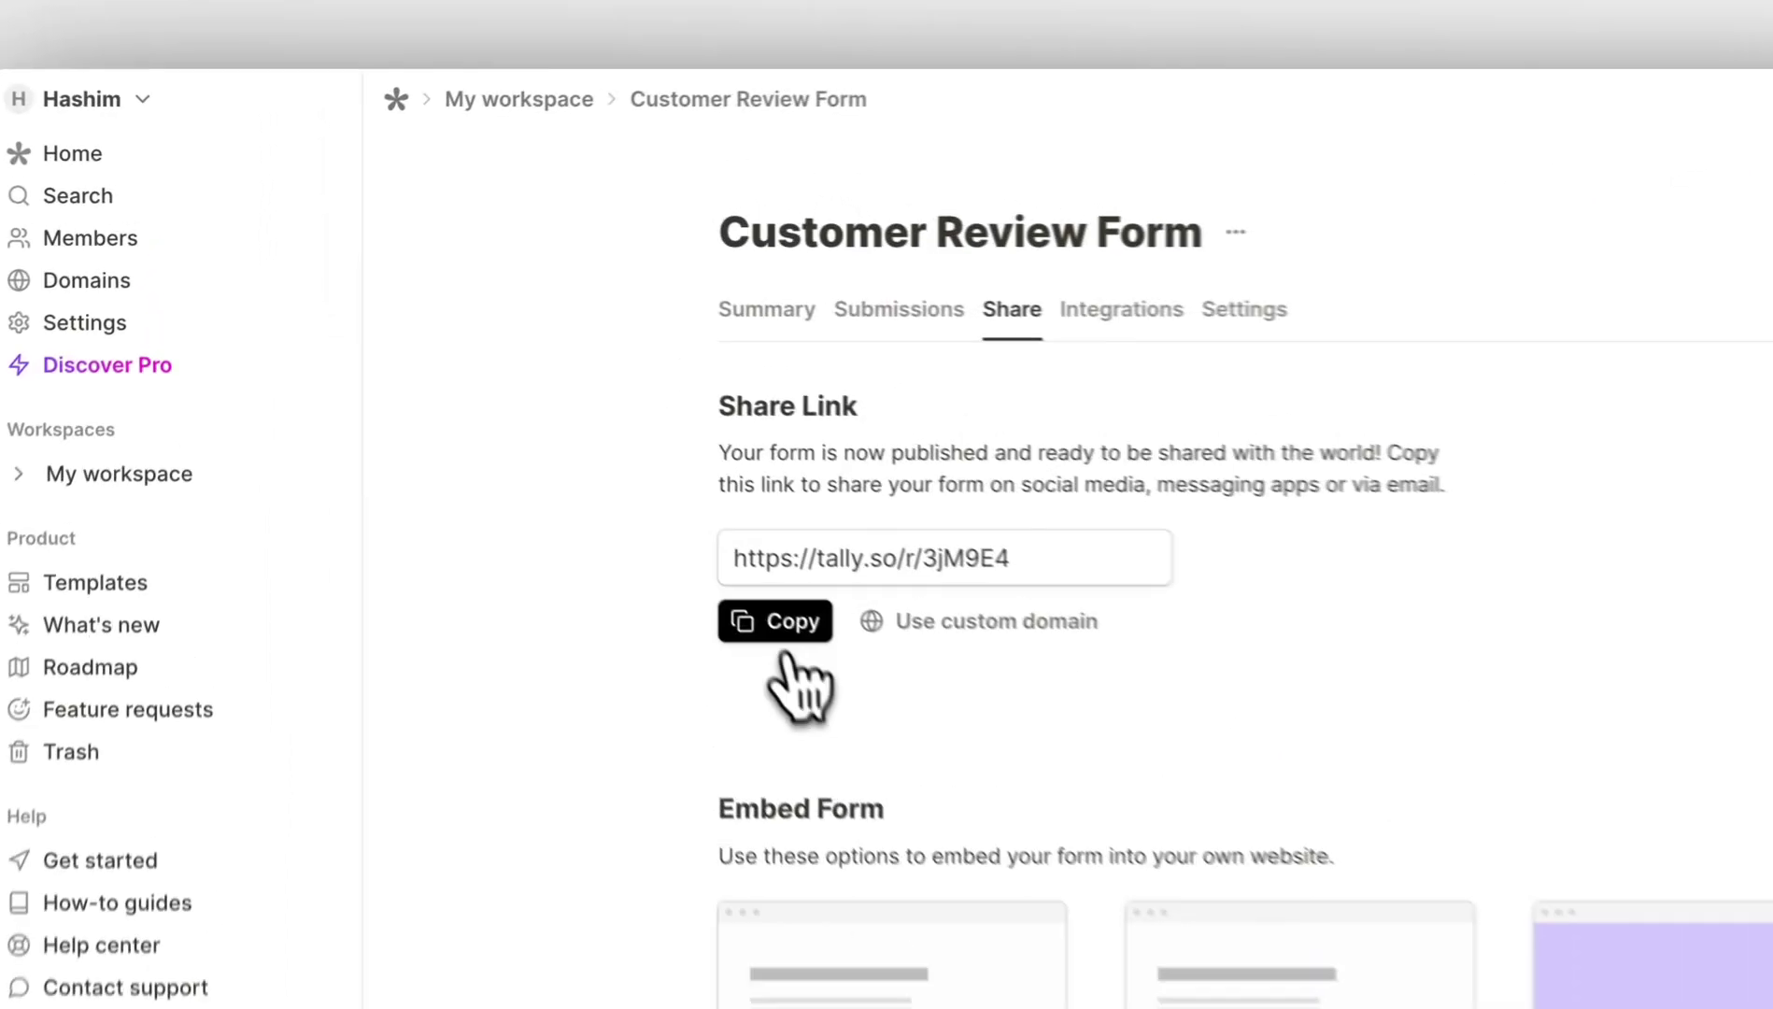
left_click(788, 635)
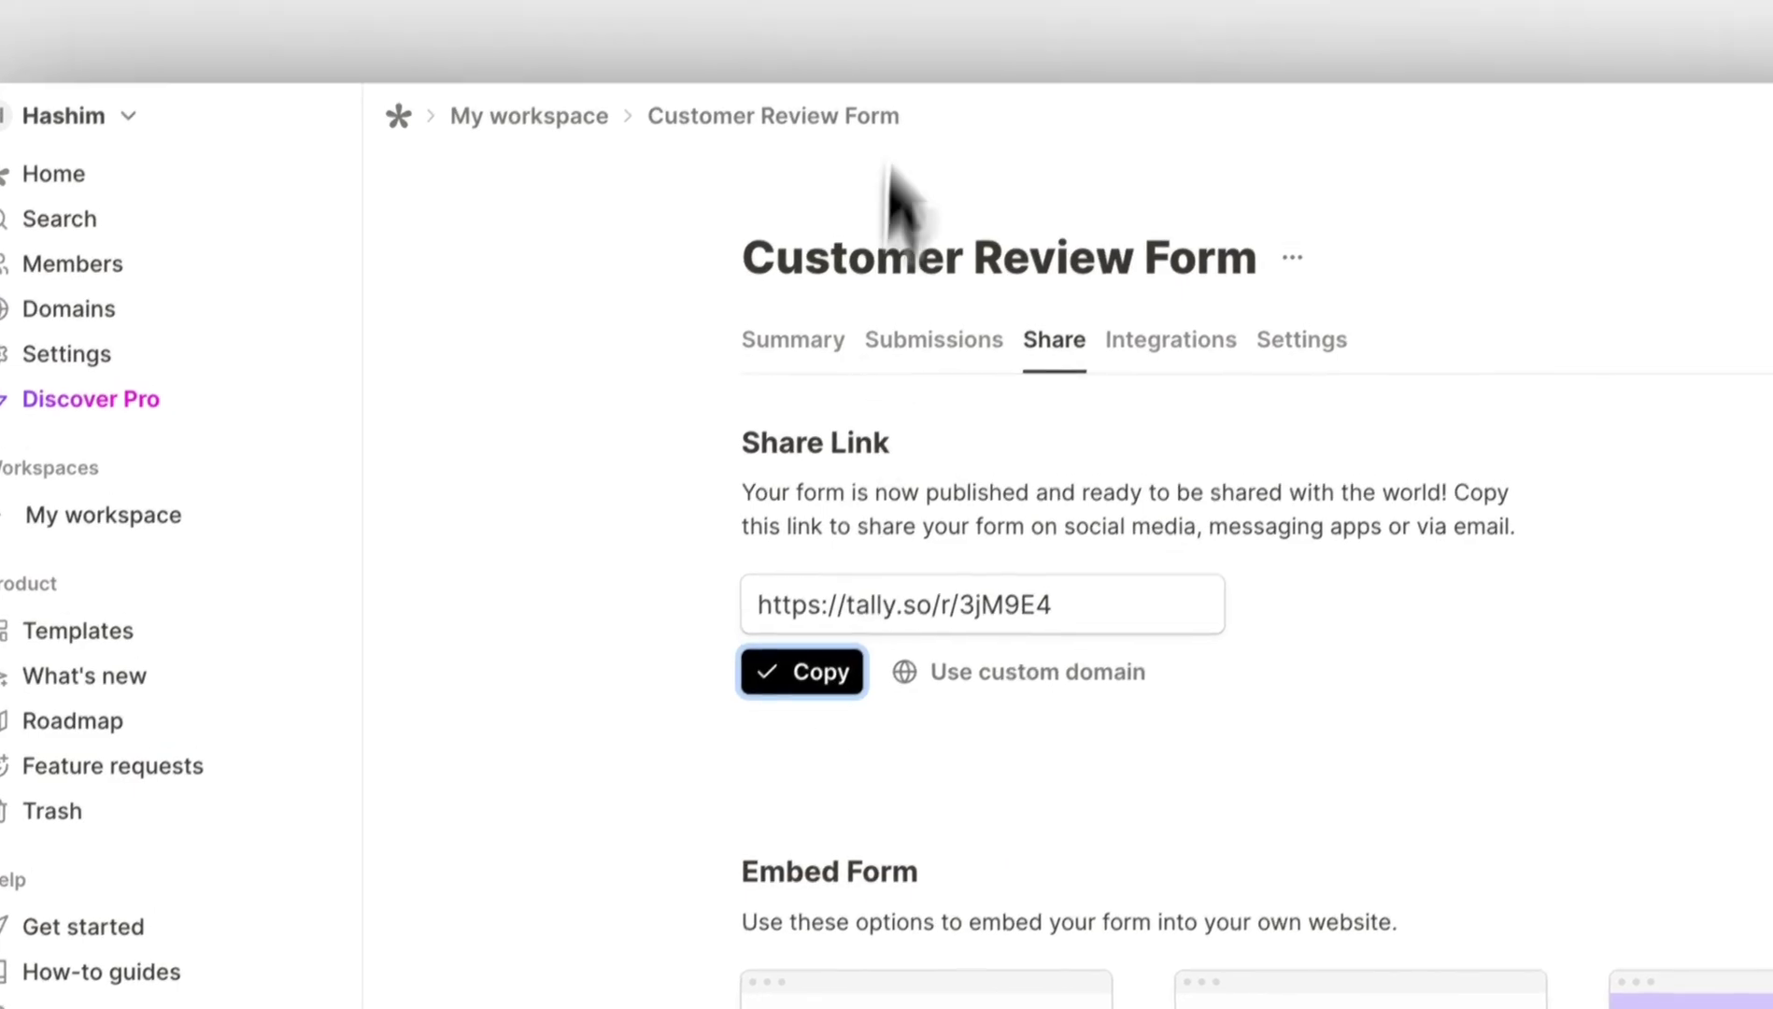
key("ctrl+t")
key("ctrl+v")
key("Return")
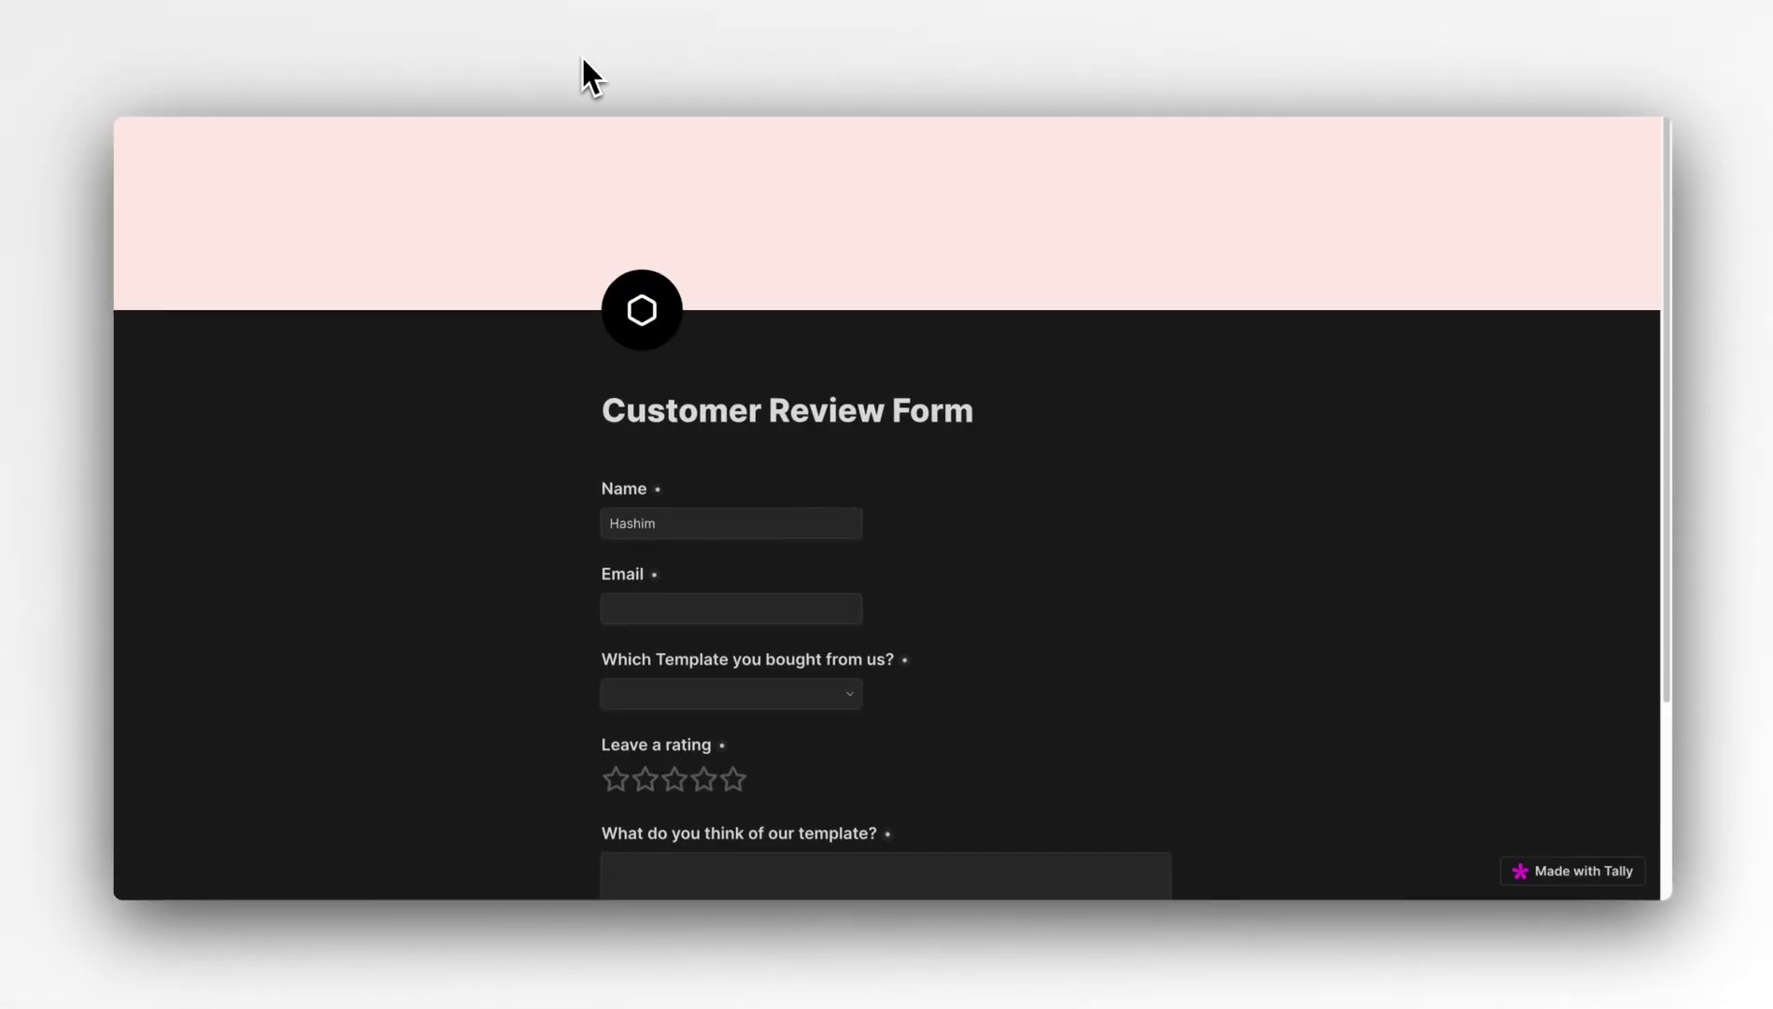
- Fill in the reviewer's name and e-mail address in the published form
key("BackSpace")
key("BackSpace")
key("BackSpace")
key("BackSpace")
key("BackSpace")
key("BackSpace")
type("Hashi")
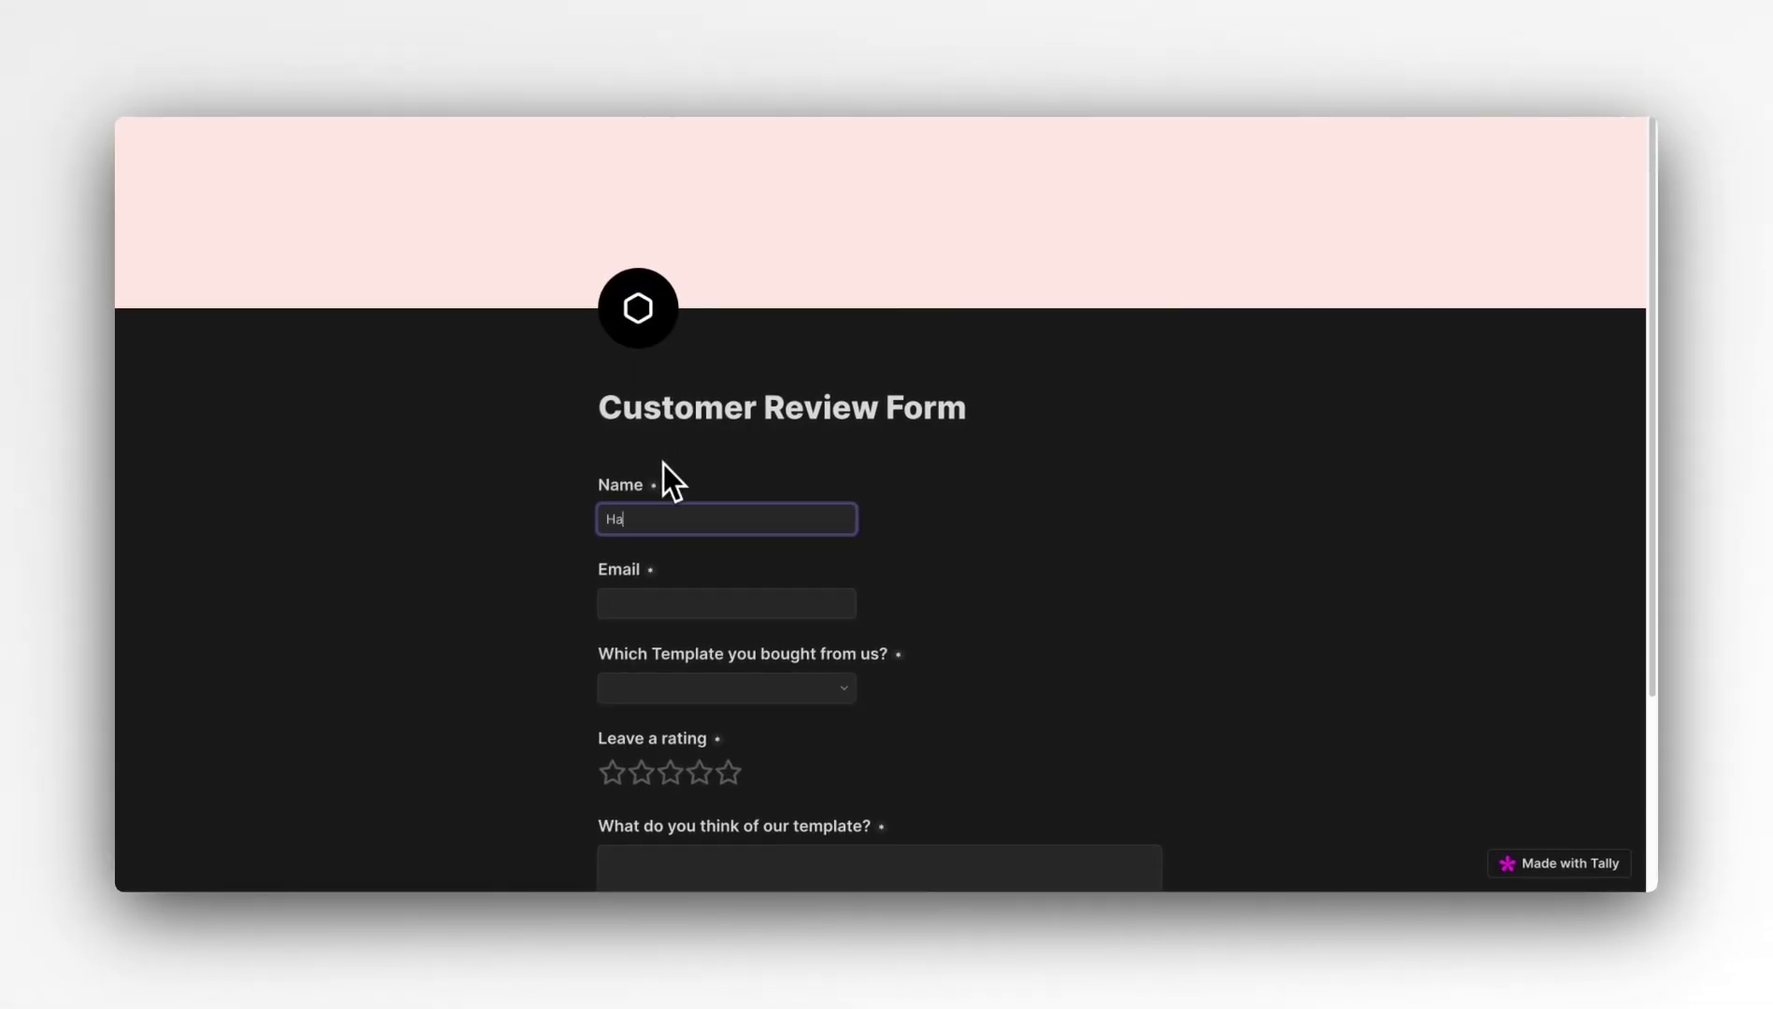
type("m")
left_click(801, 539)
type("h")
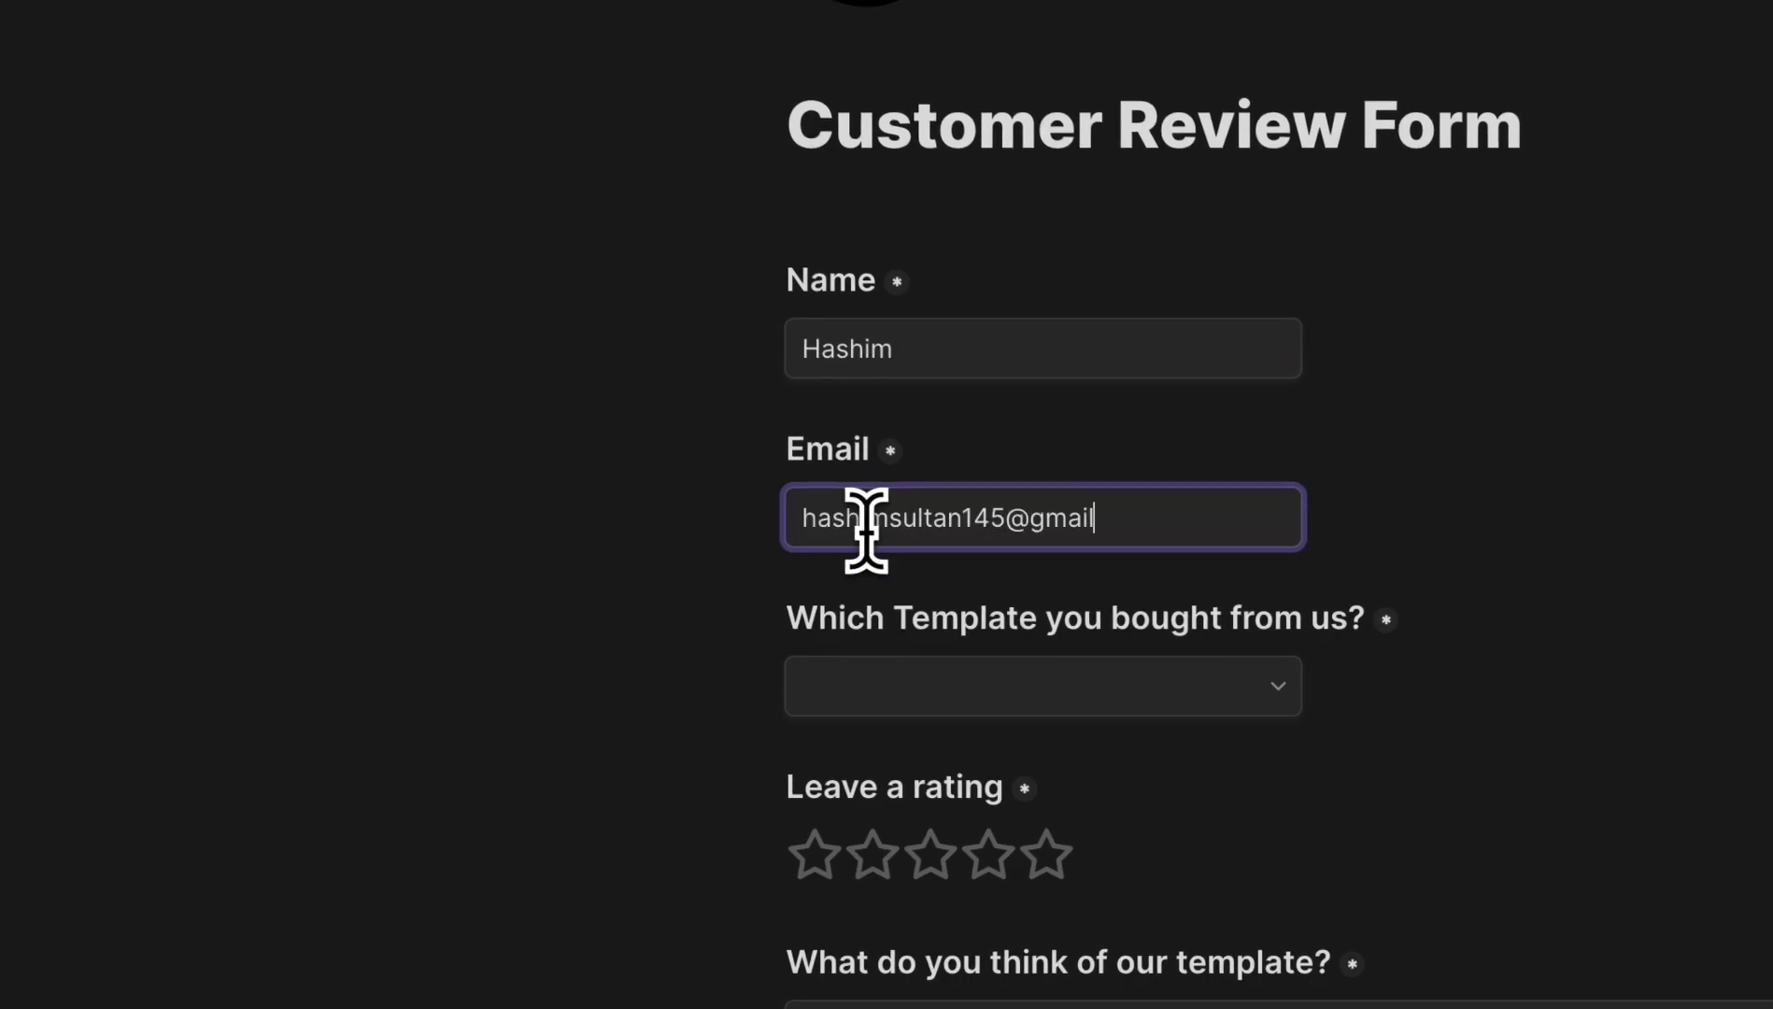
- Choose Second Brain as the purchased template and give a five-star rating
left_click(877, 689)
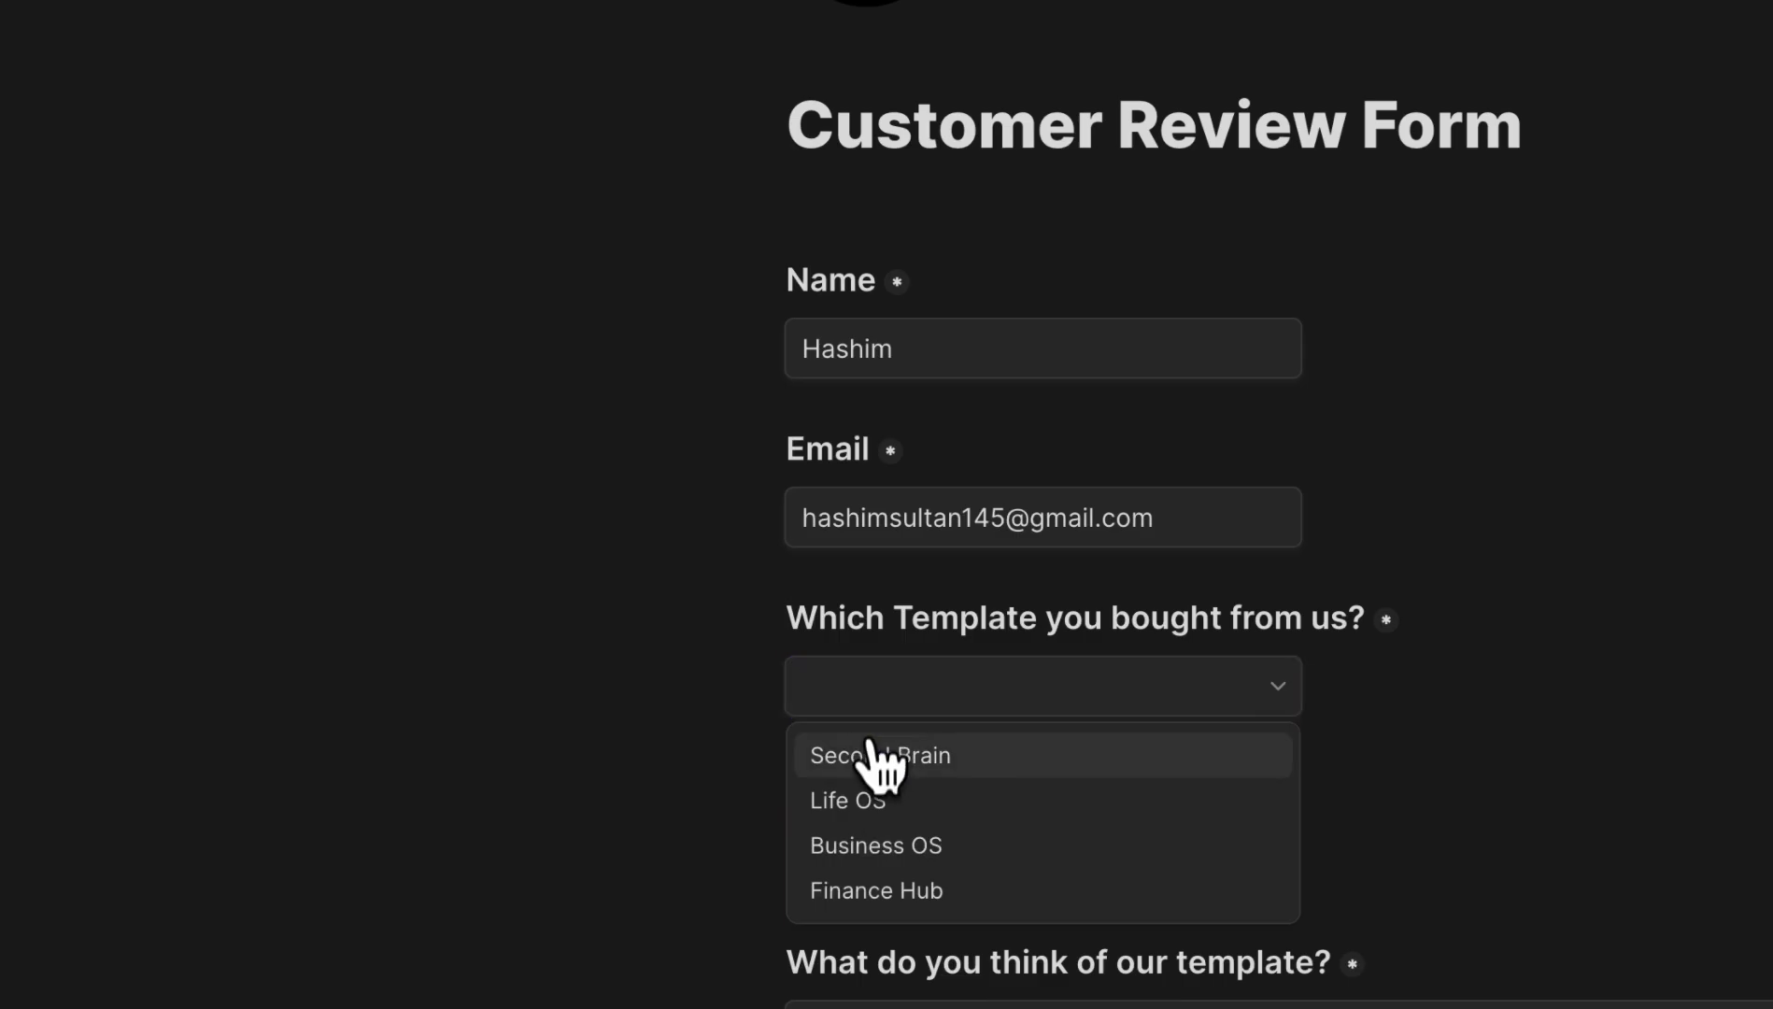
left_click(874, 755)
left_click(1021, 783)
scroll(1013, 783, "down", 5)
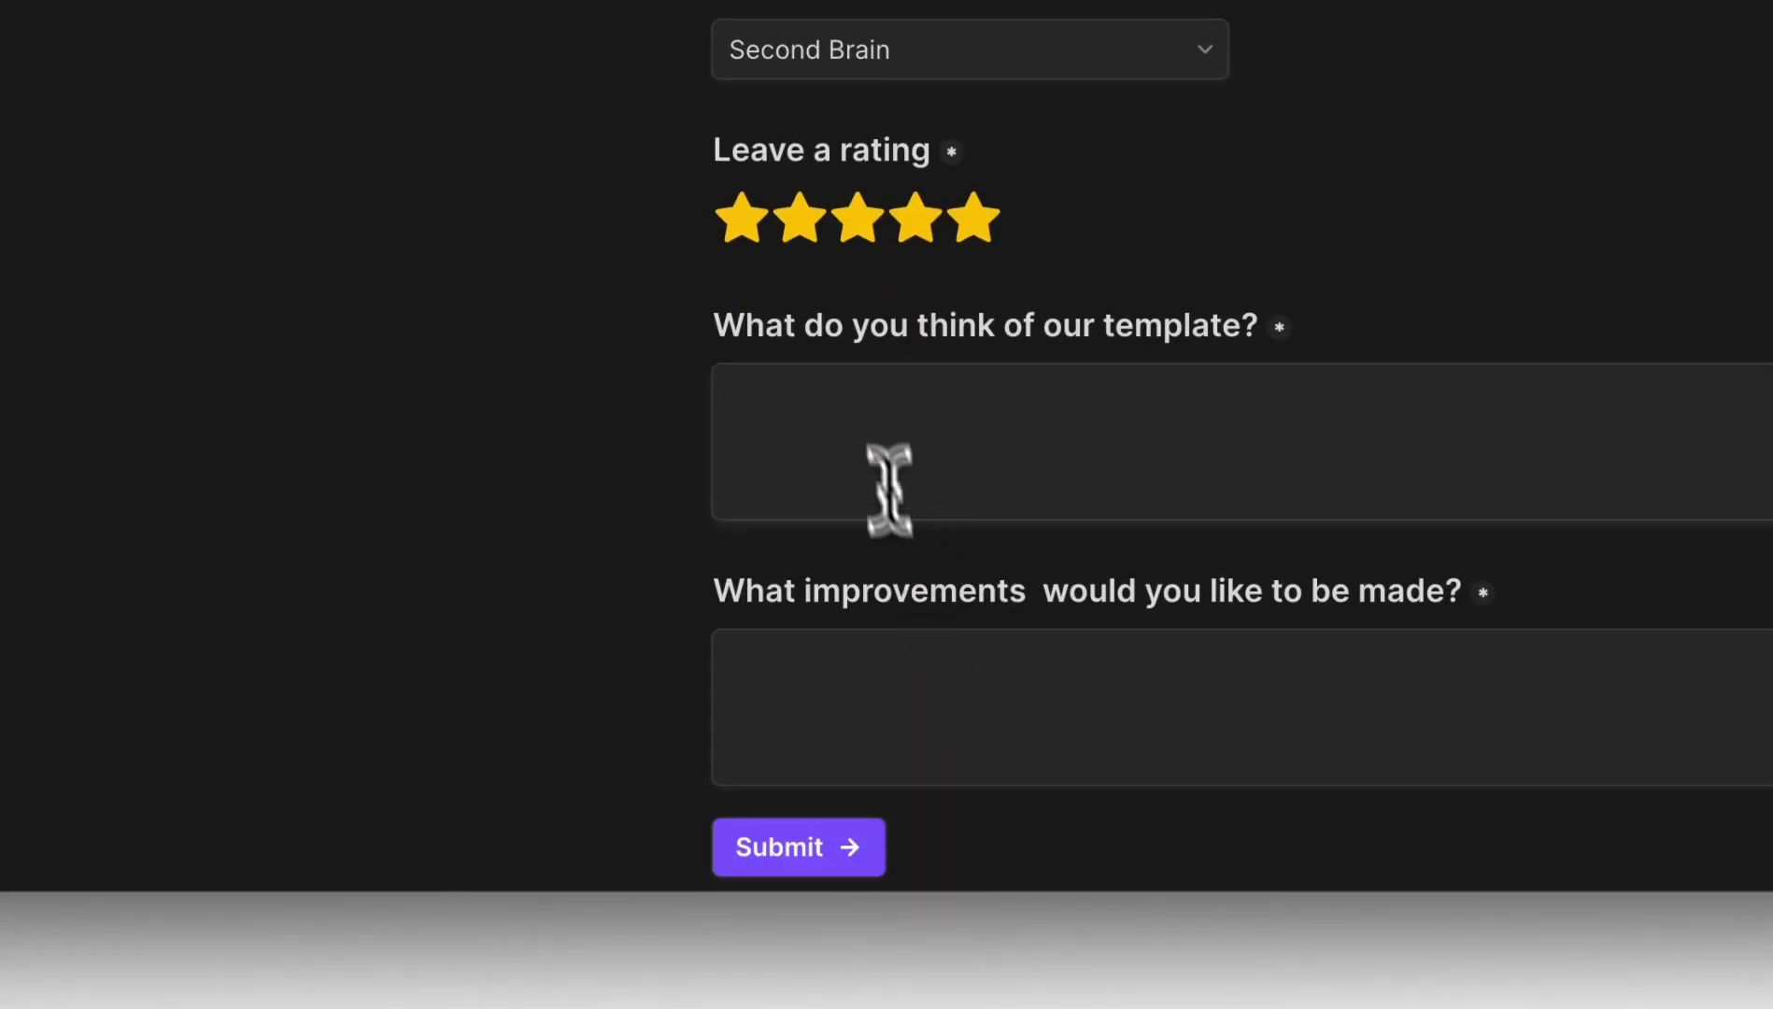
- Enter "Absolutely Awesome" as the template opinion and "everything is perfect" under improvements, and submit the form
left_click(873, 439)
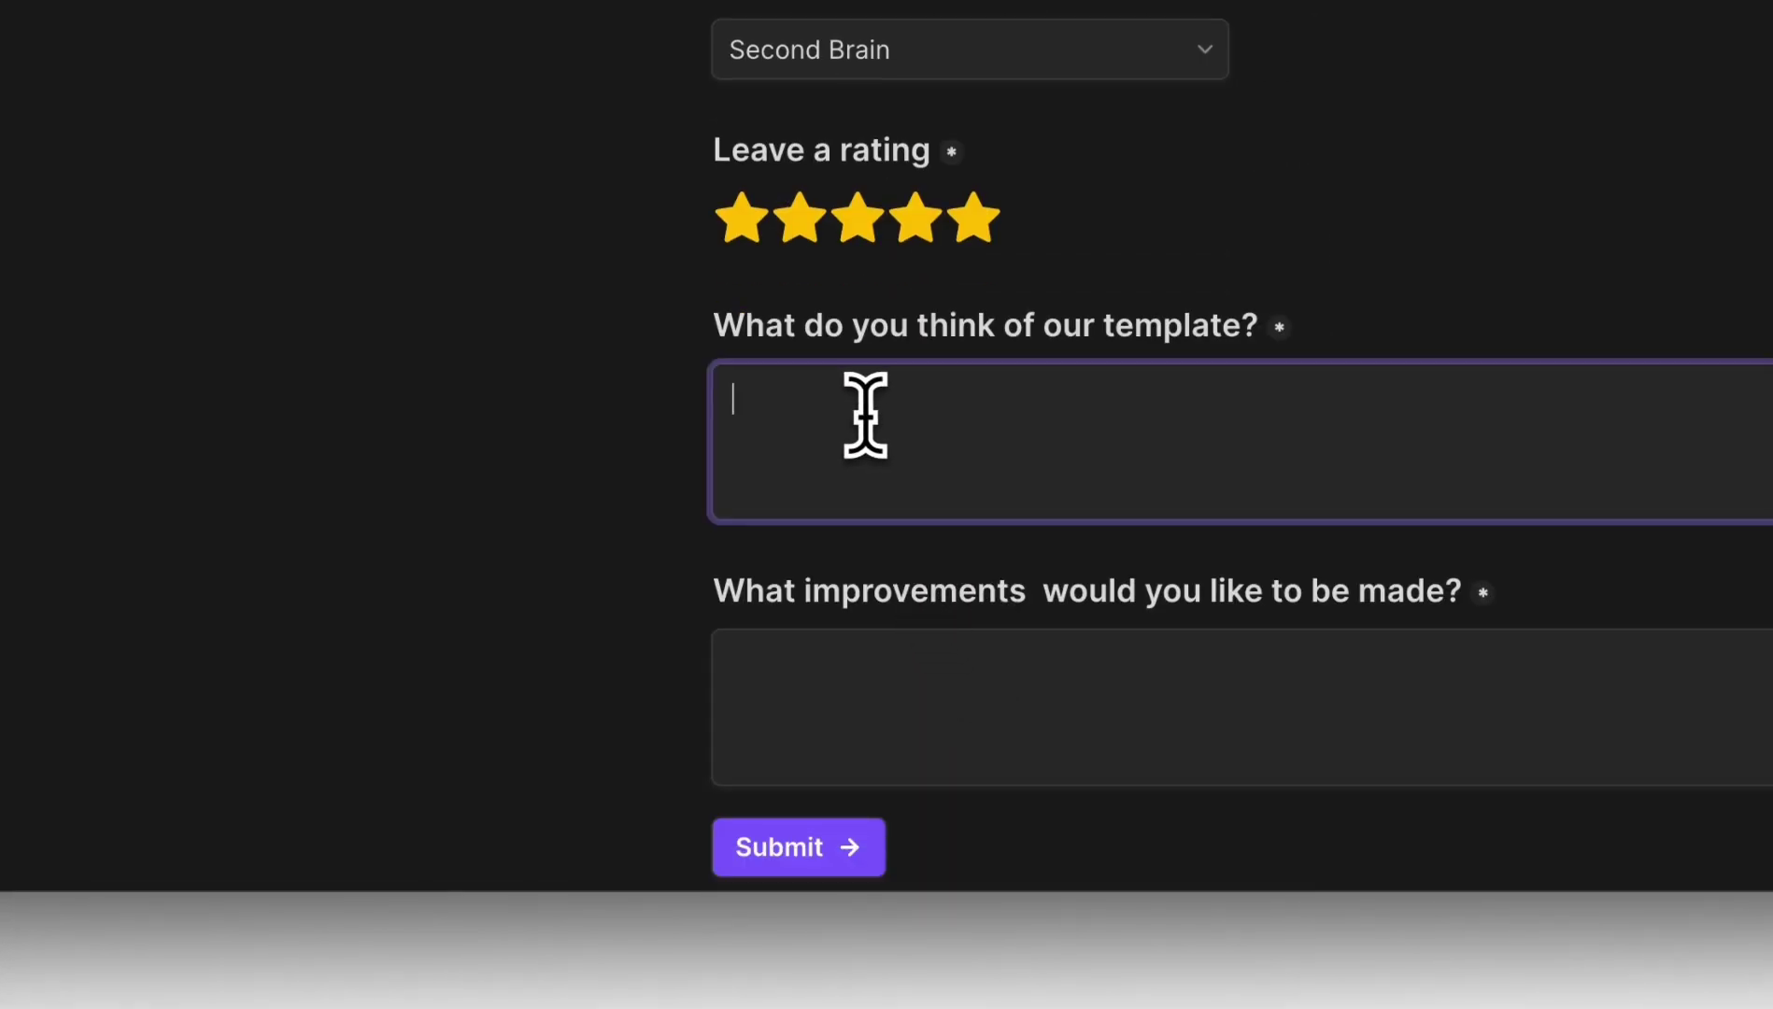
type("Absolutel")
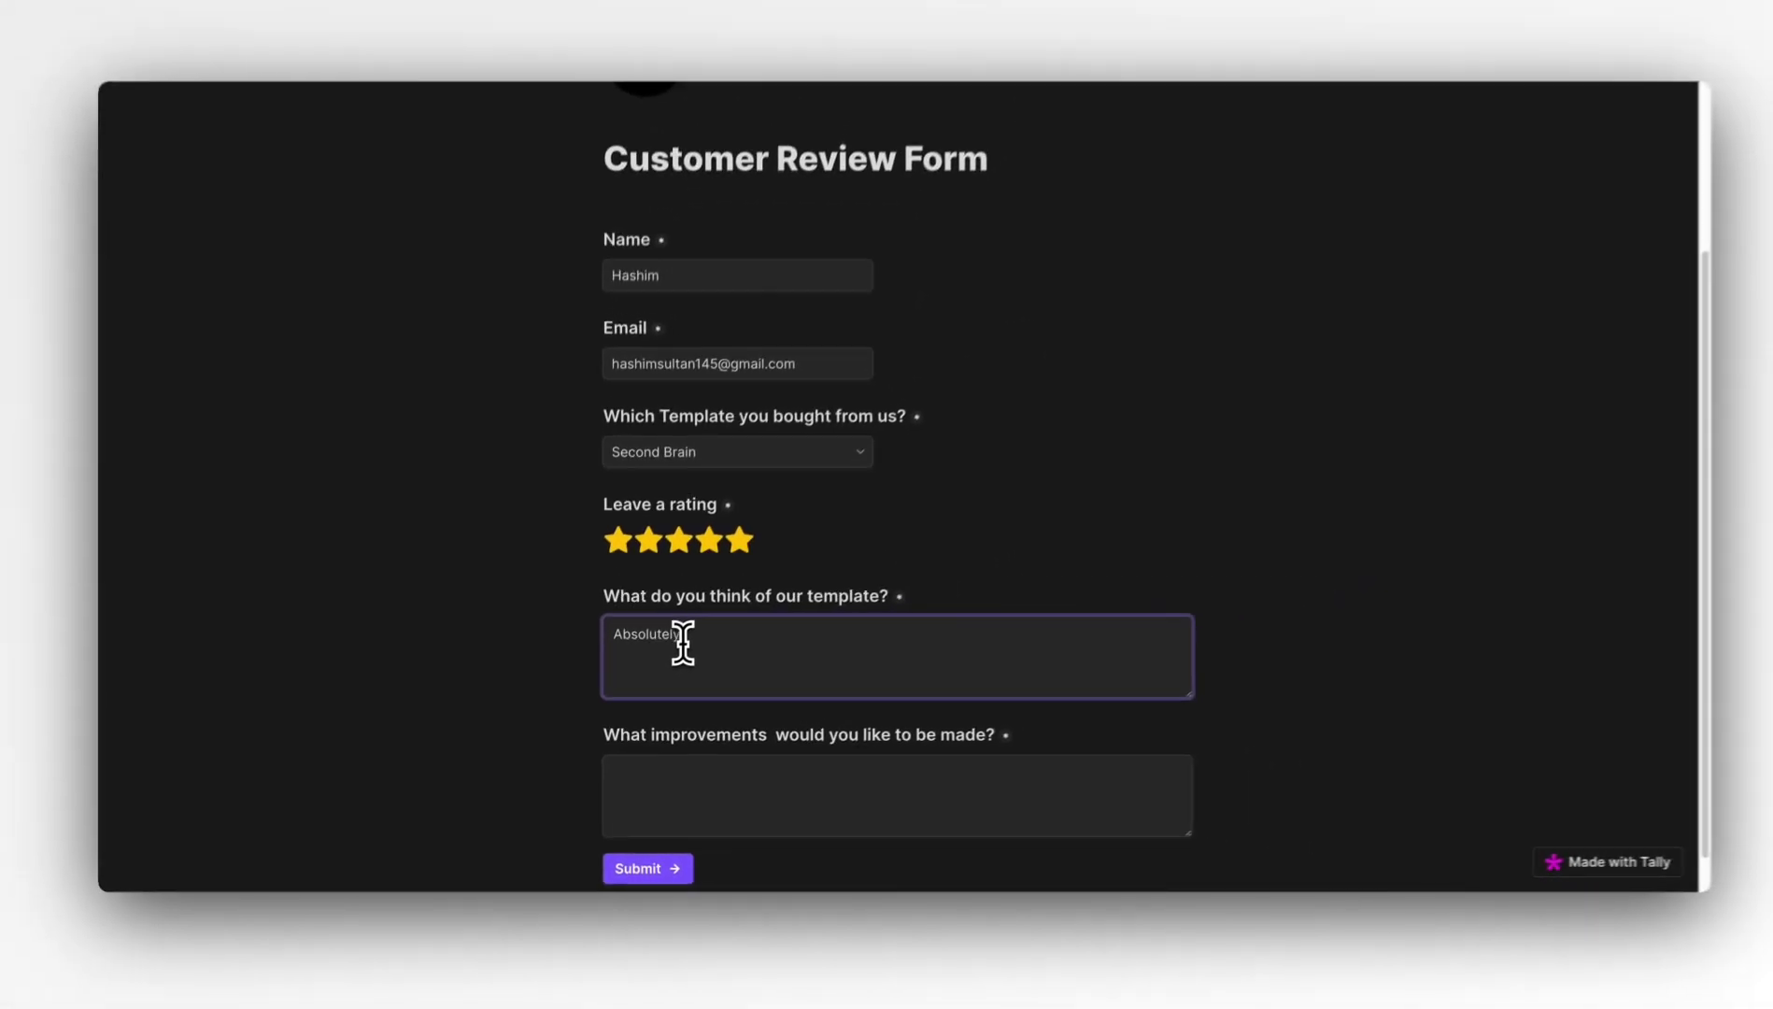
type("y Awesome")
left_click(890, 693)
type("everything is perfect")
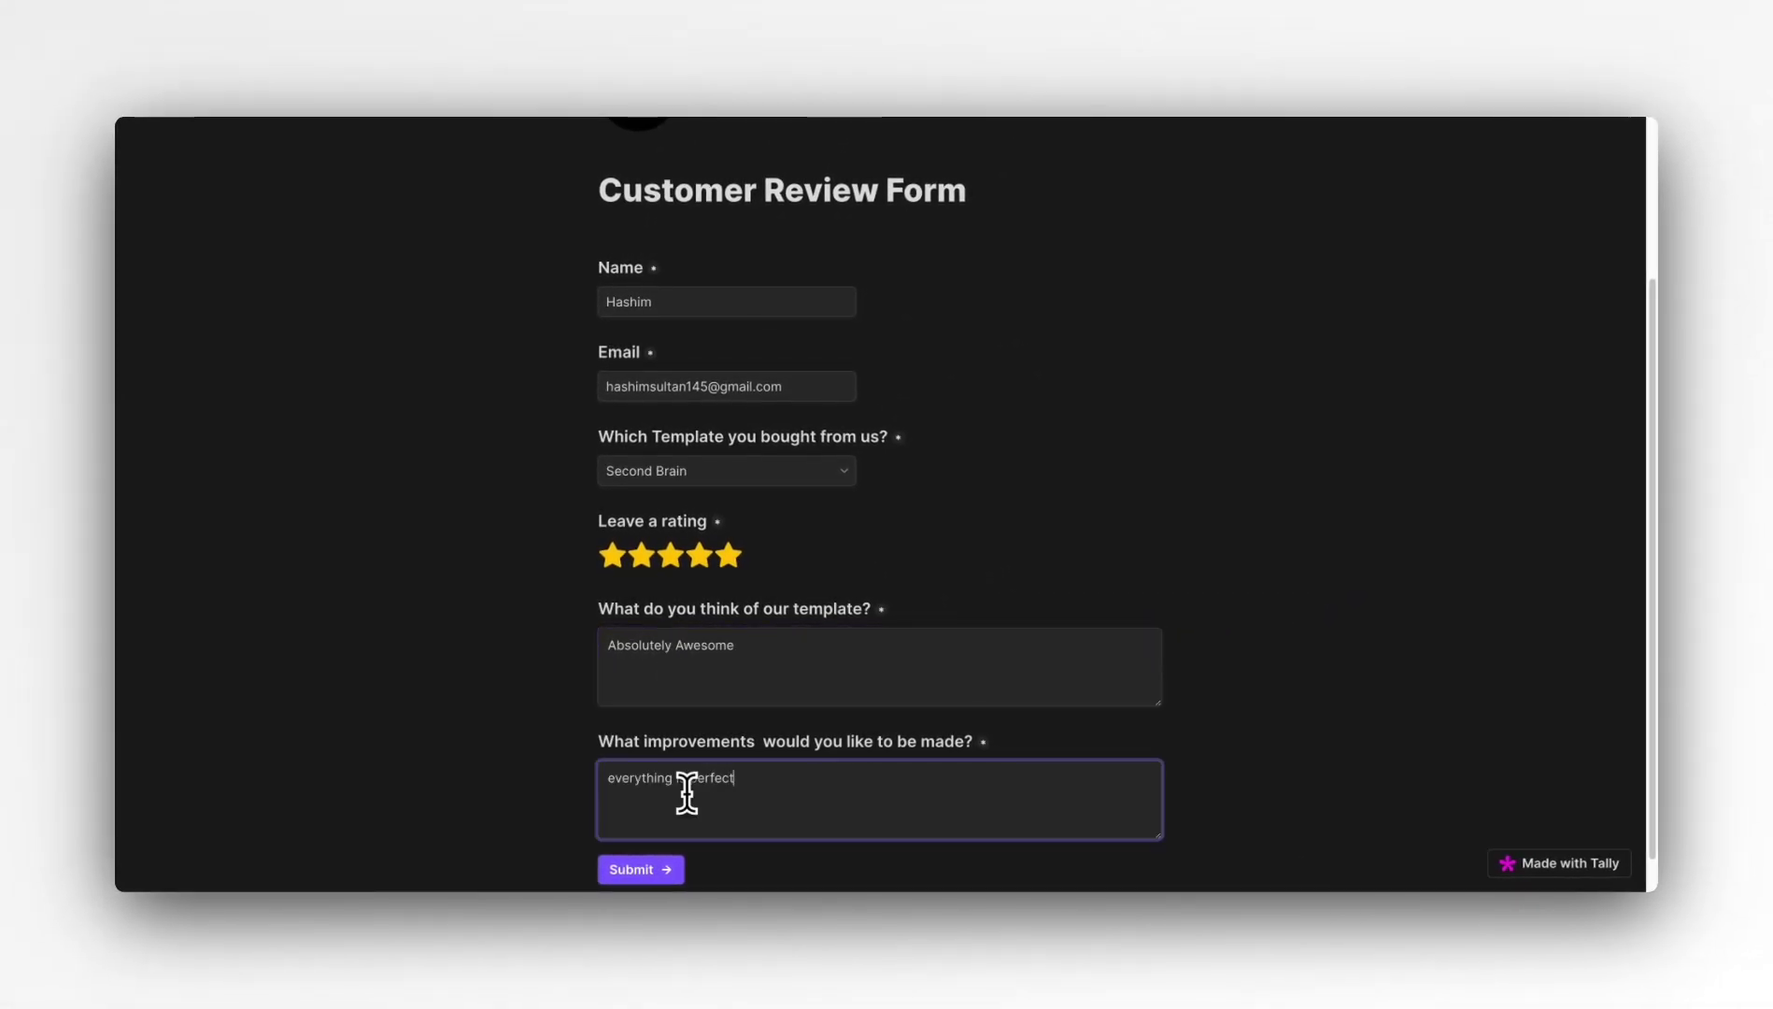
left_click(989, 502)
scroll(1012, 473, "up", 1)
scroll(850, 609, "down", 2)
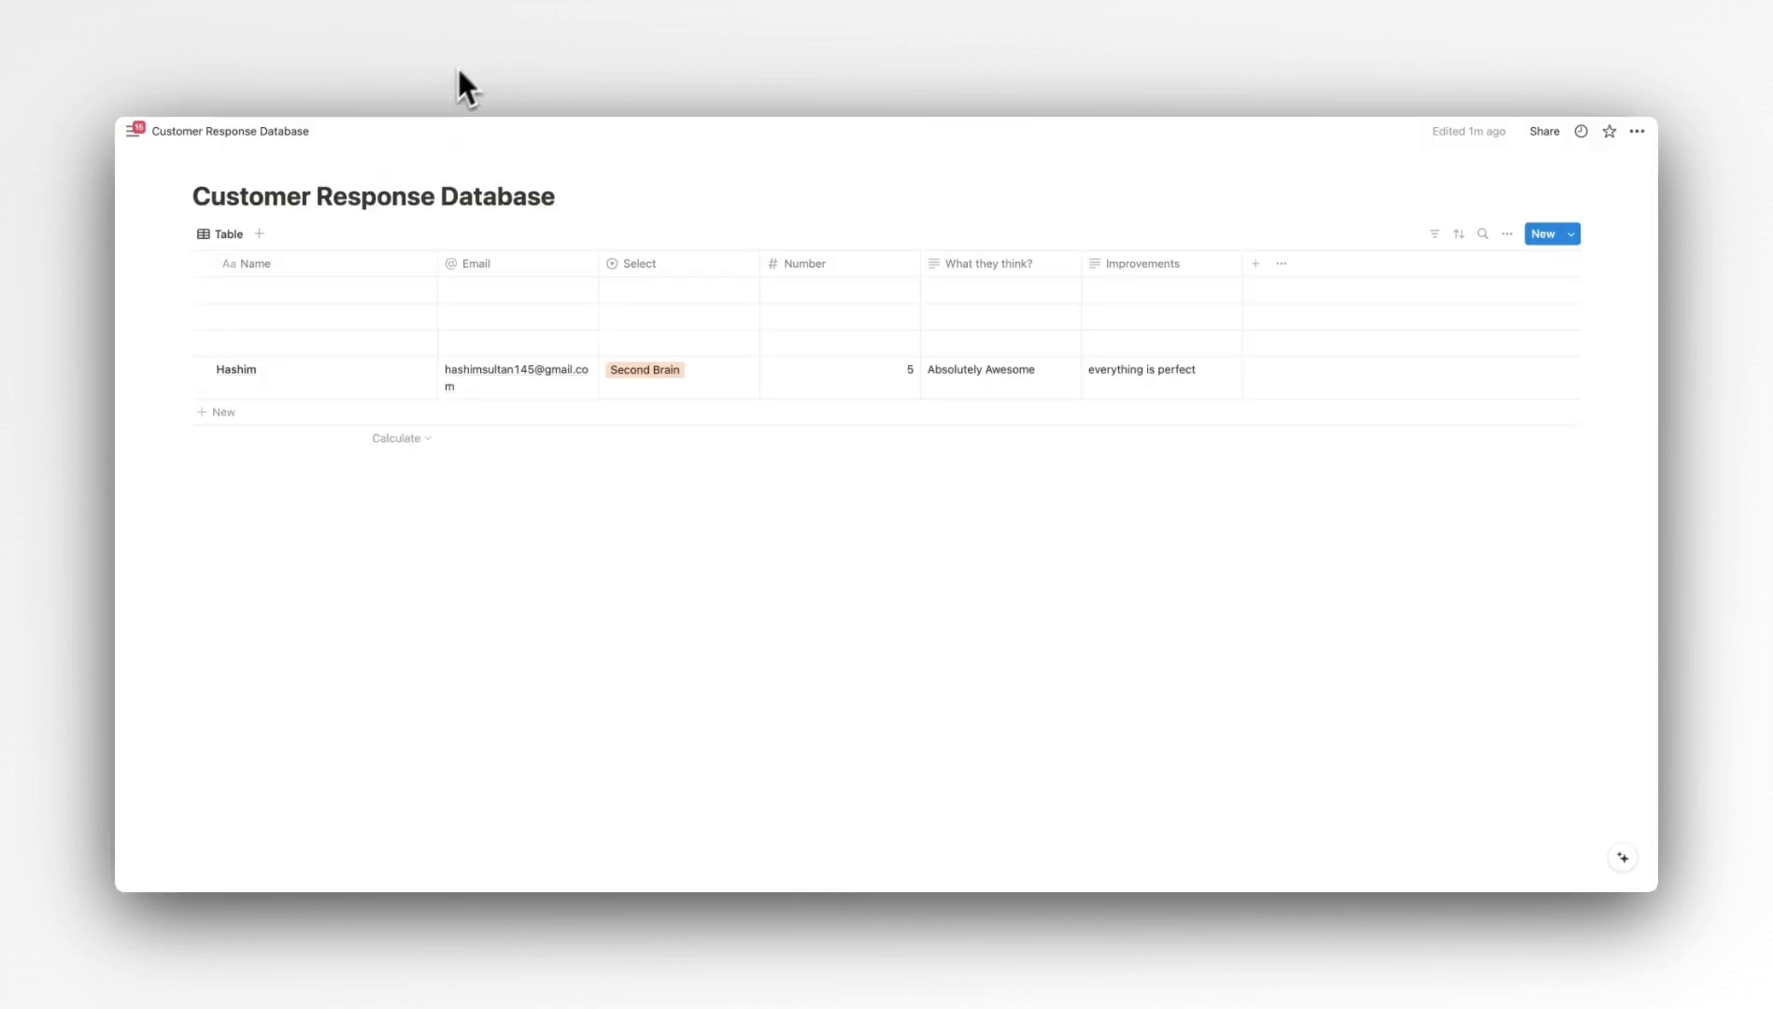
- Switch to Notion and delete the empty rows above the submitted response in the Customer Response Database
left_click_drag(608, 281, 651, 266)
left_click_drag(1585, 327, 1094, 320)
key("Delete")
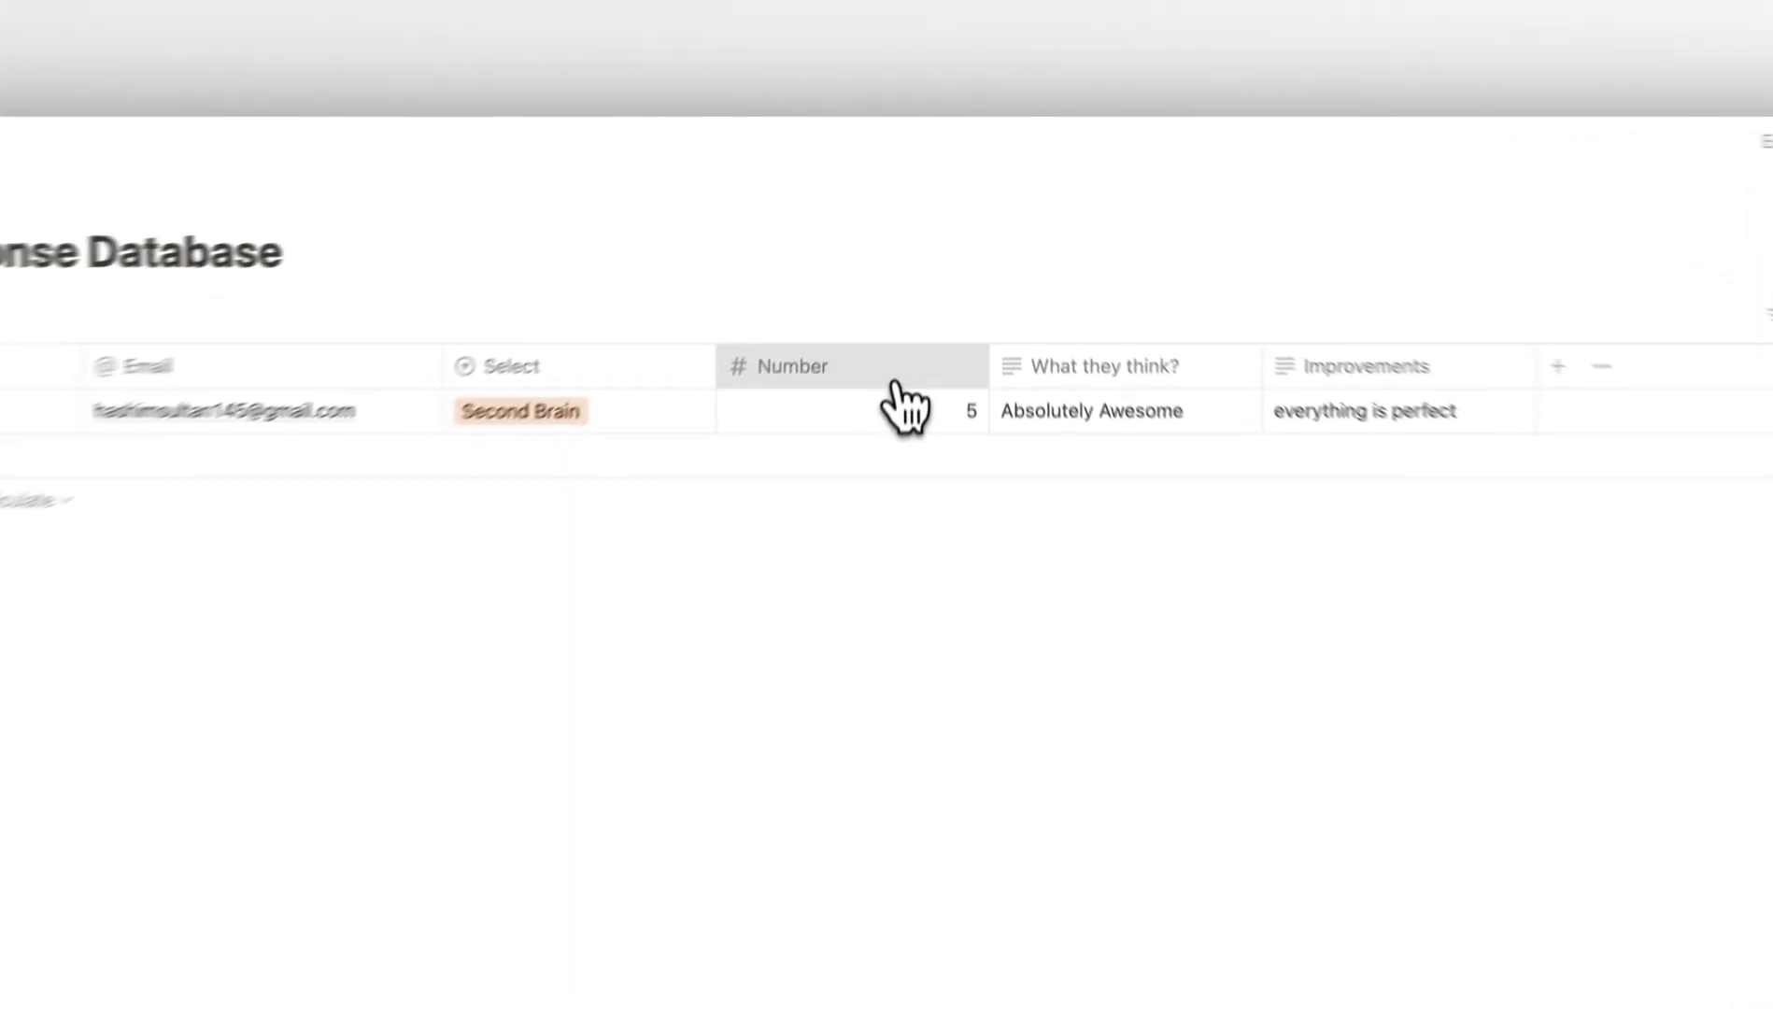
- Rename the Number property of the Customer Response Database to "rating"
left_click(895, 378)
key("BackSpace")
type("rat")
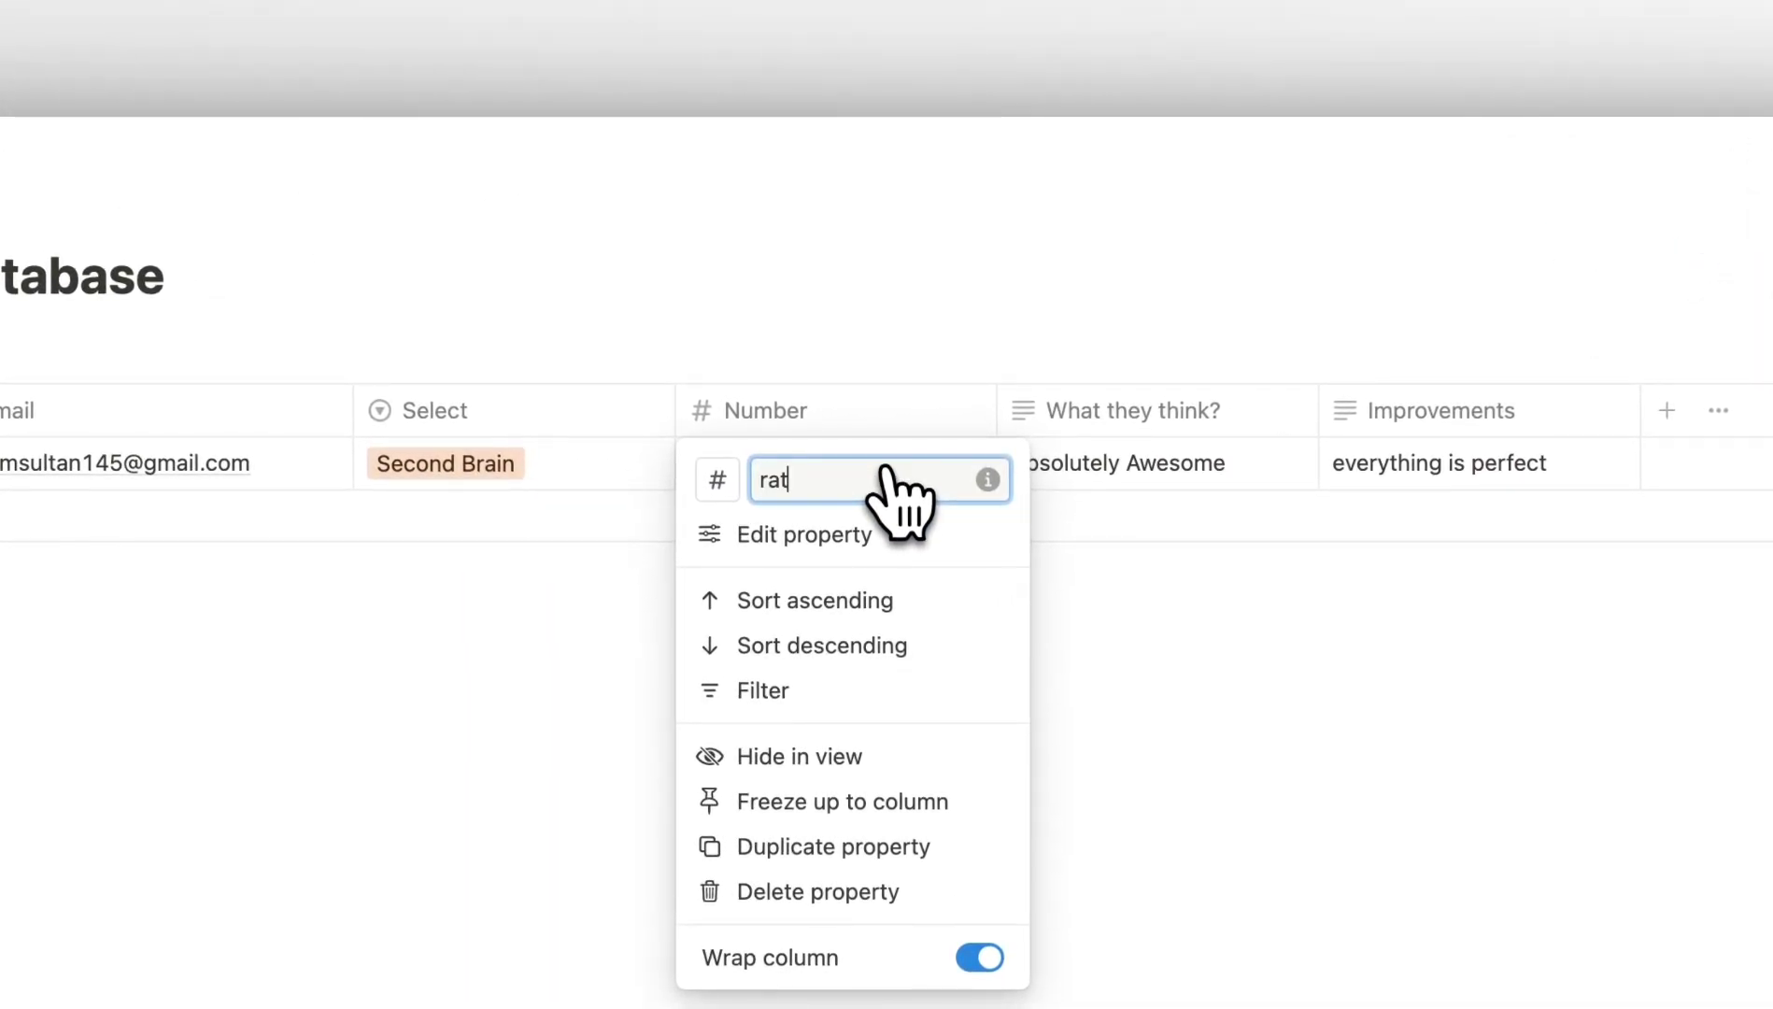
type("ing")
key("Return")
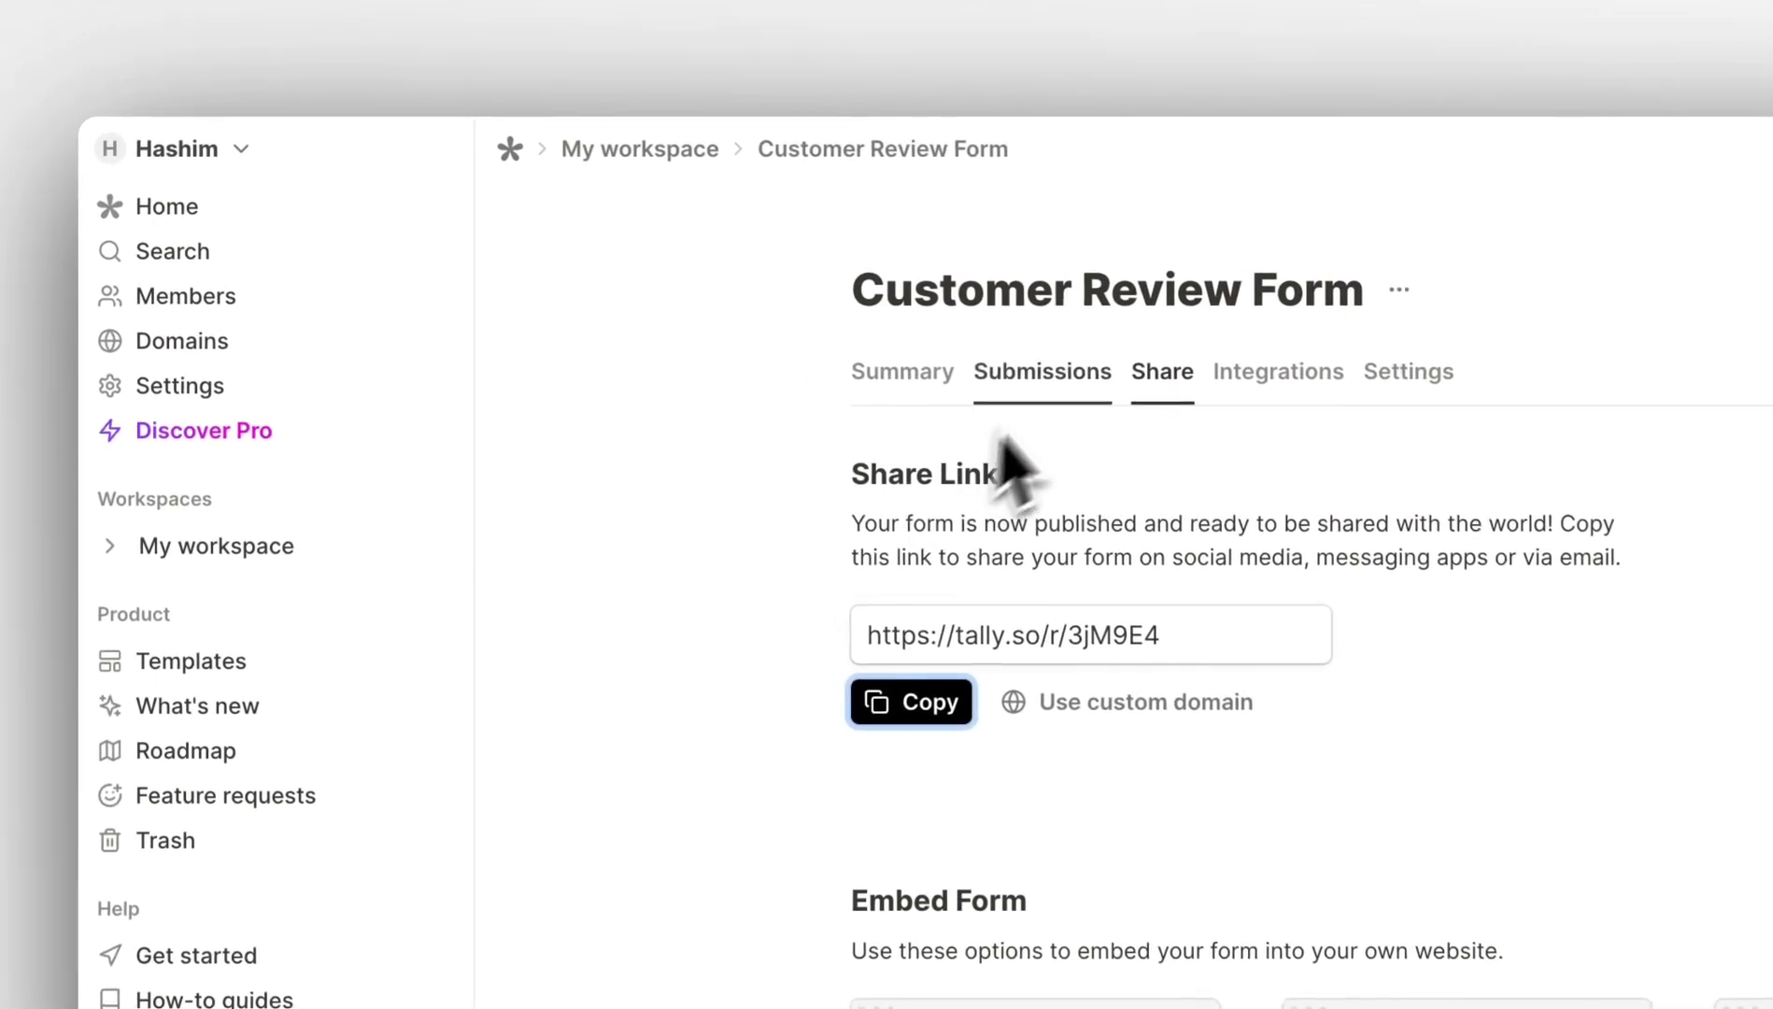
- Switch to Tally and look through the integrations offered for the Customer Review Form
left_click(1242, 372)
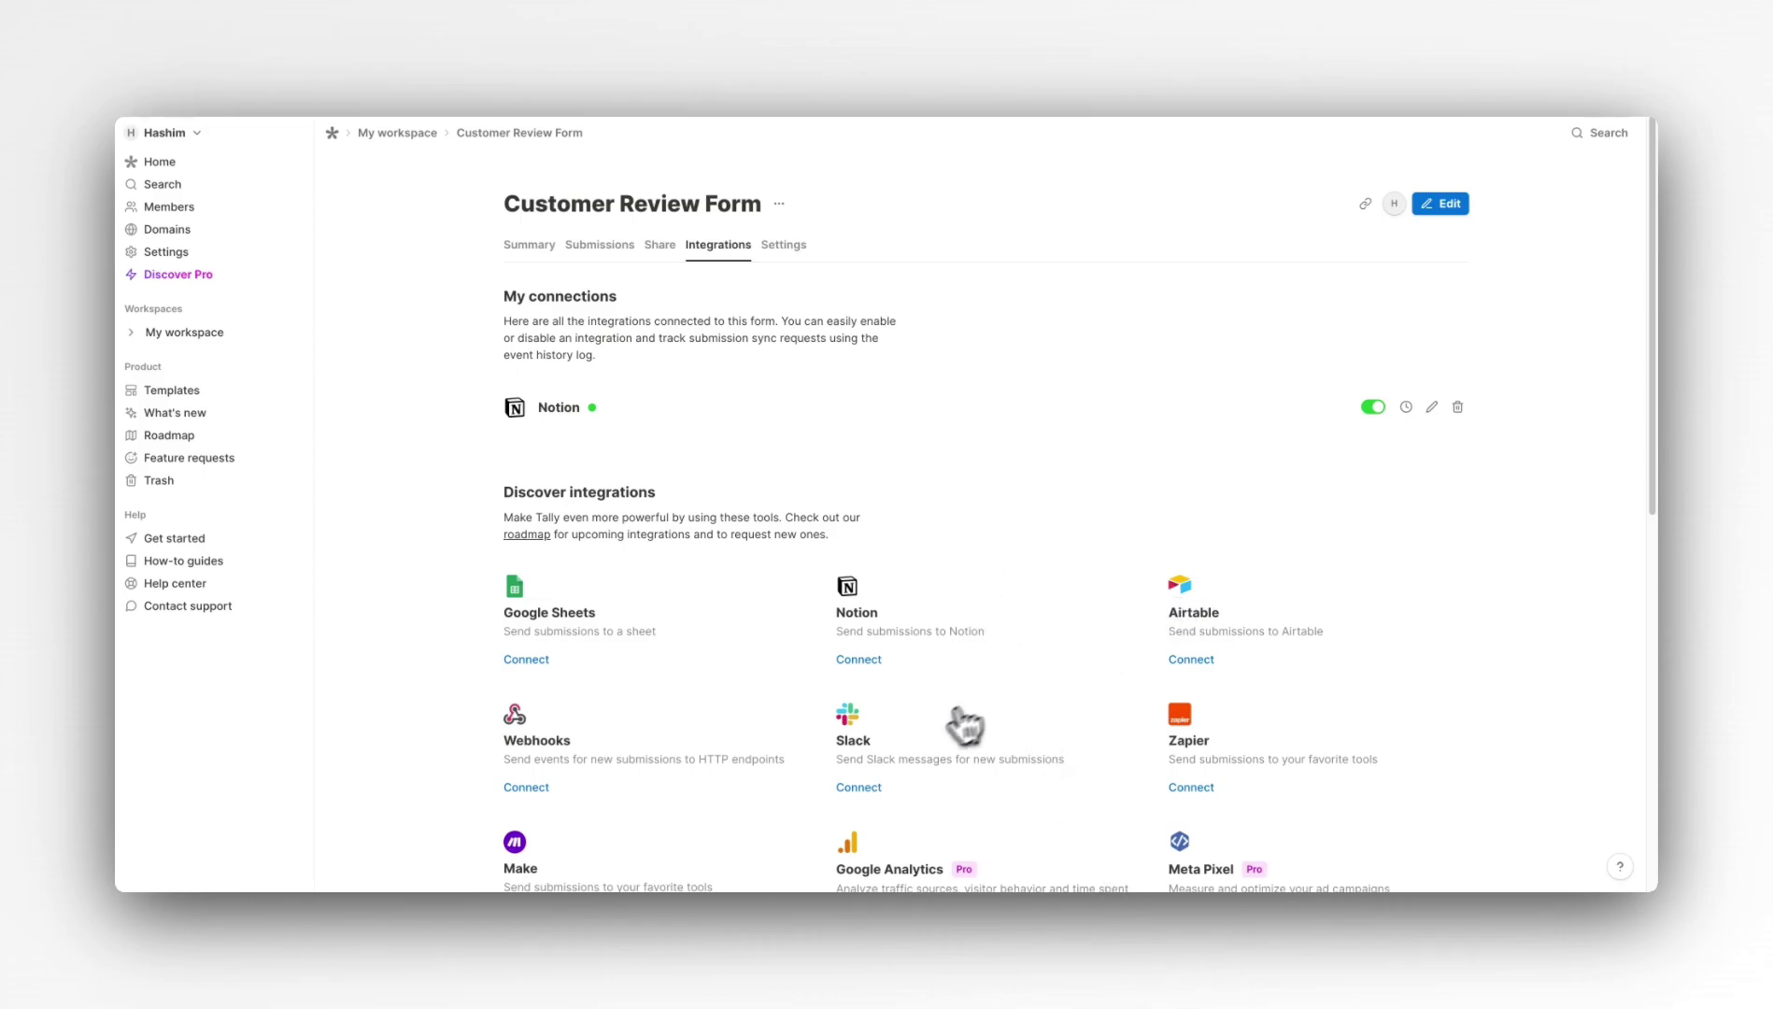
scroll(651, 669, "down", 5)
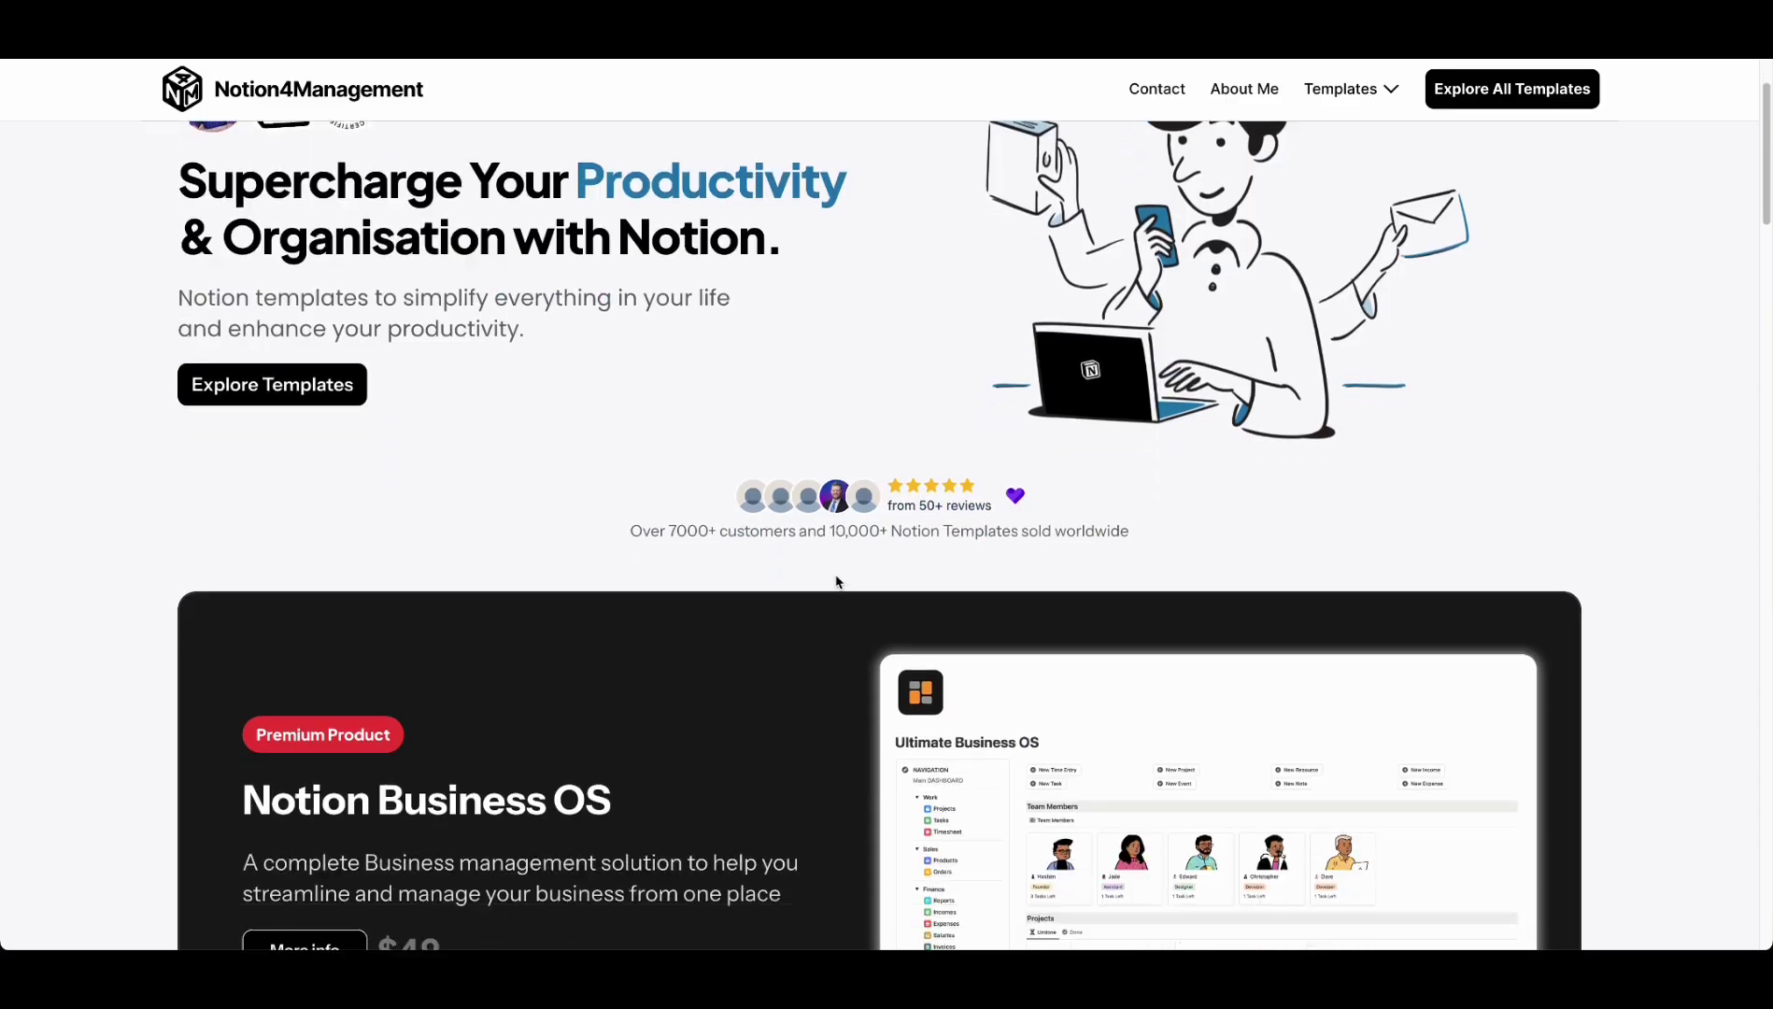
- Open the Notion4Management website's template submission page and look through its embedded template submission form
scroll(835, 582, "down", 20)
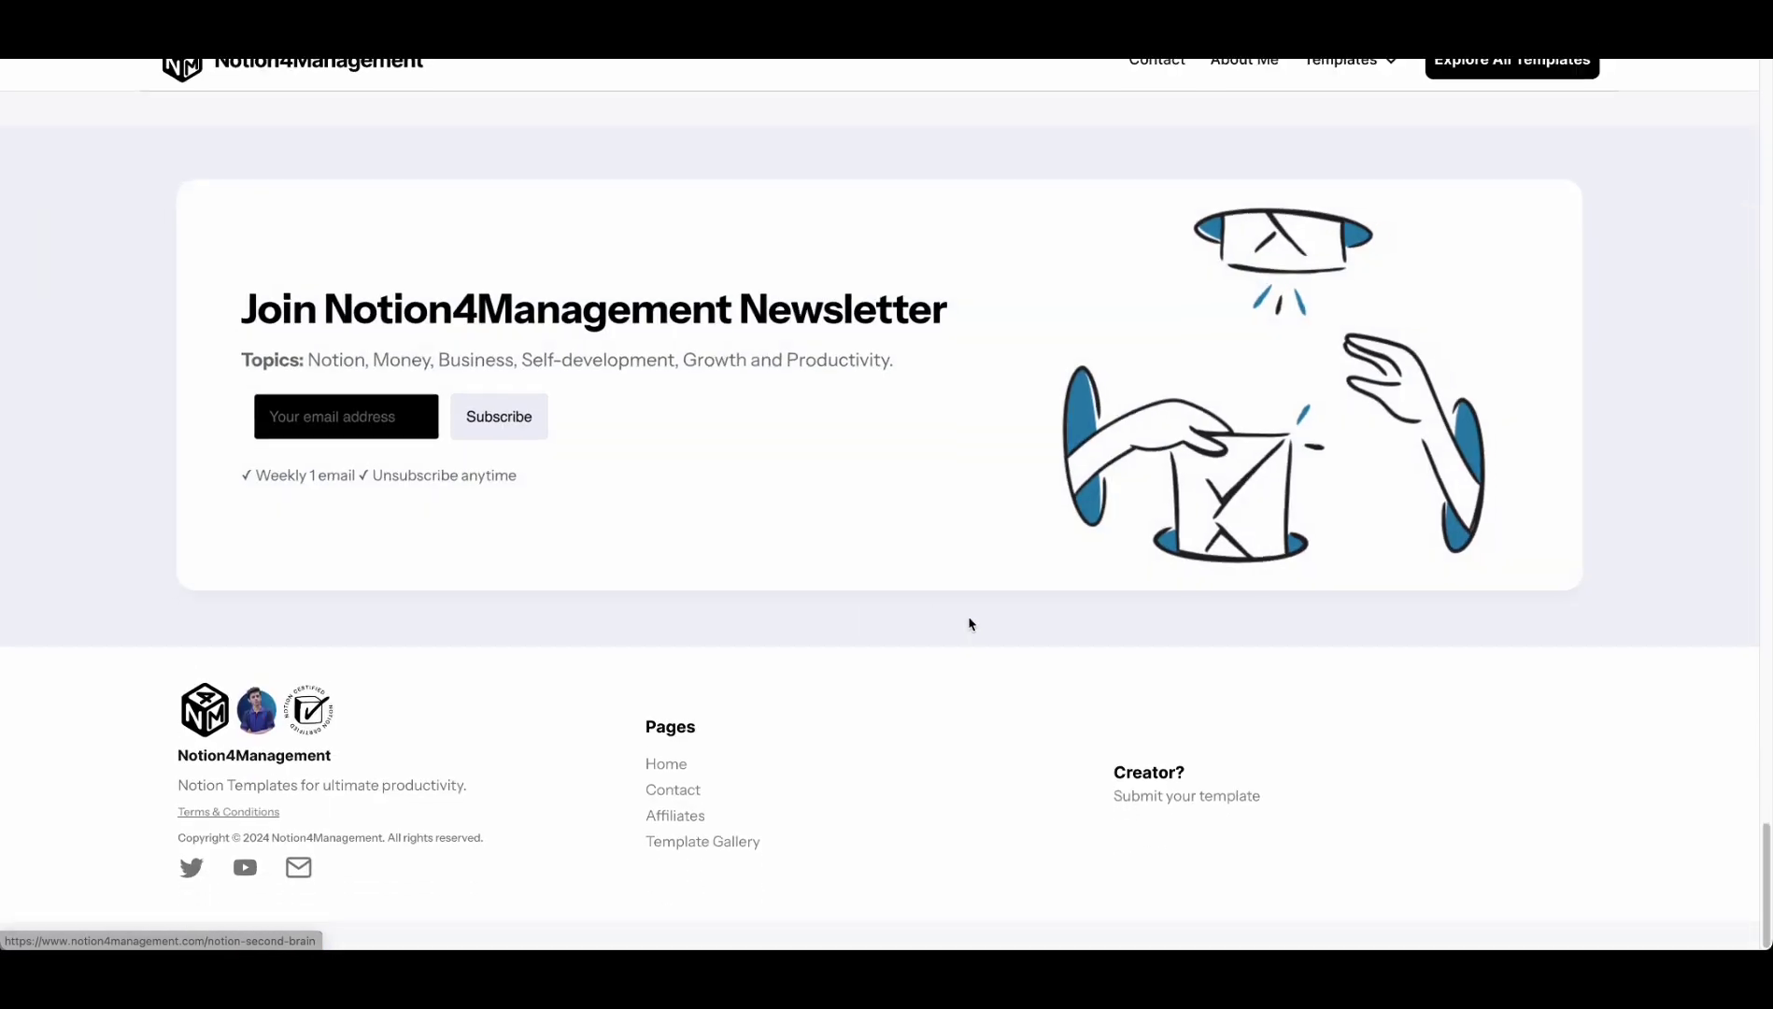
left_click(1170, 825)
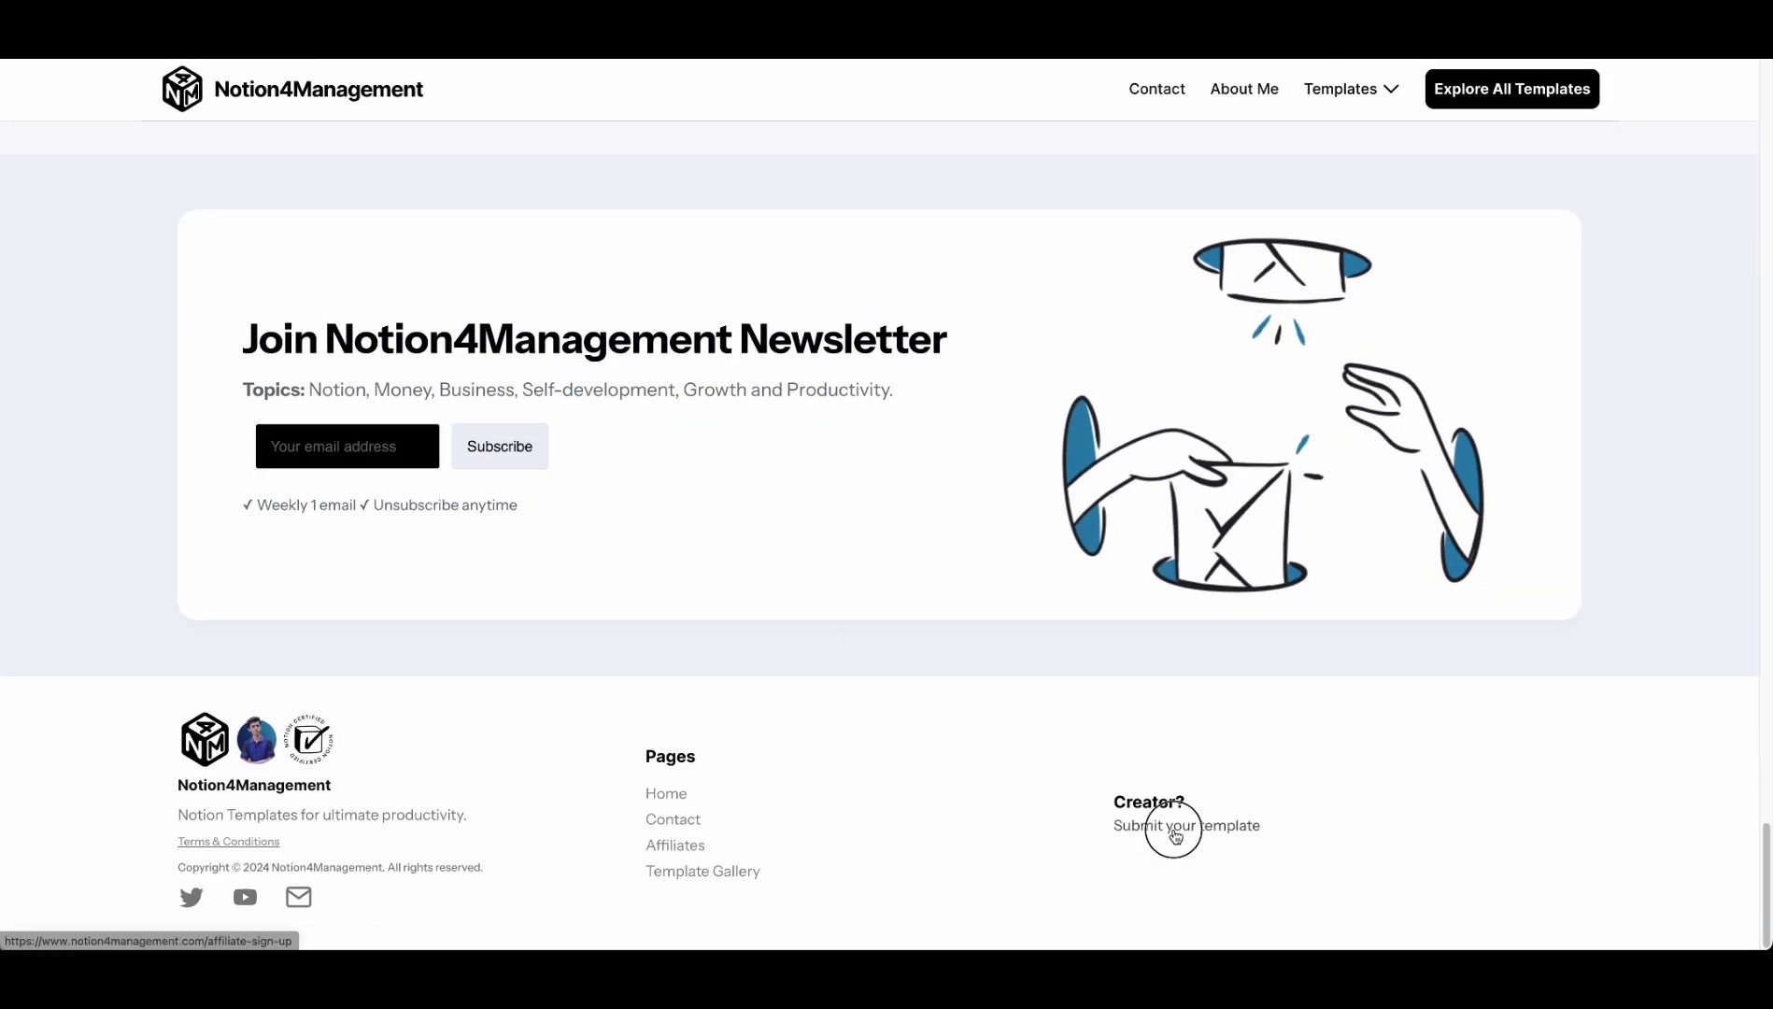
scroll(759, 614, "down", 2)
scroll(759, 617, "down", 15)
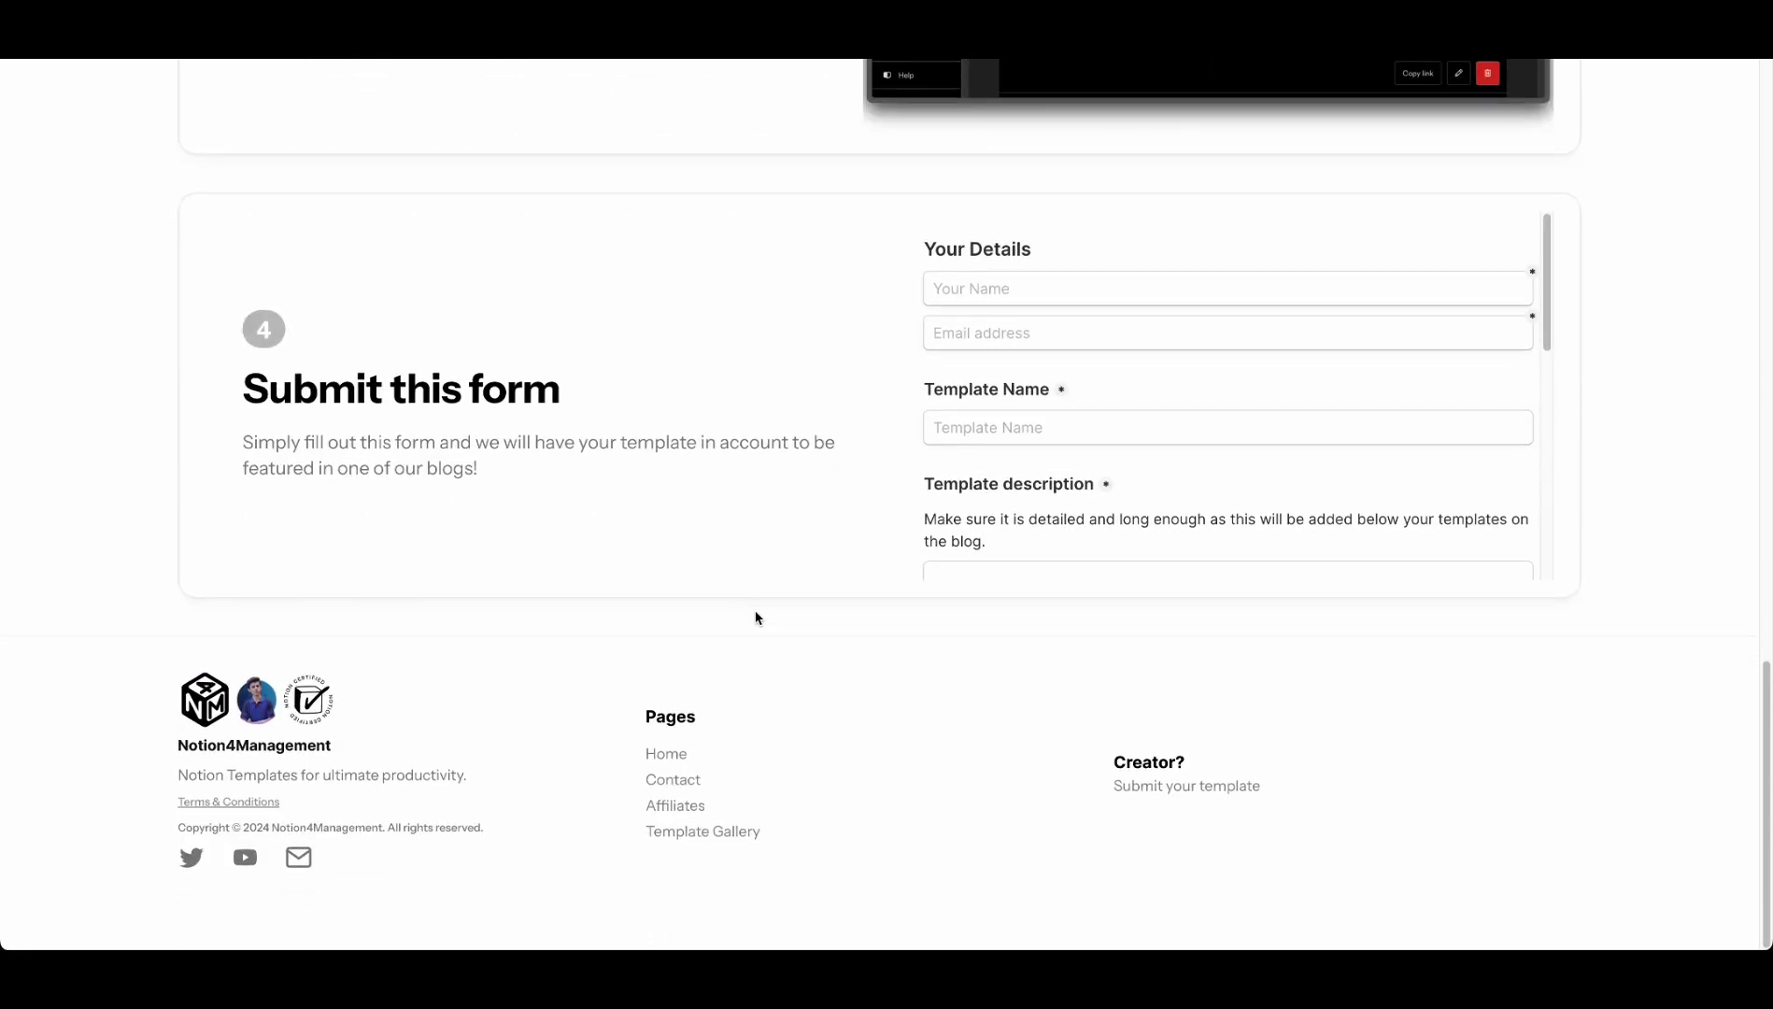
scroll(1009, 352, "down", 5)
scroll(1005, 352, "up", 5)
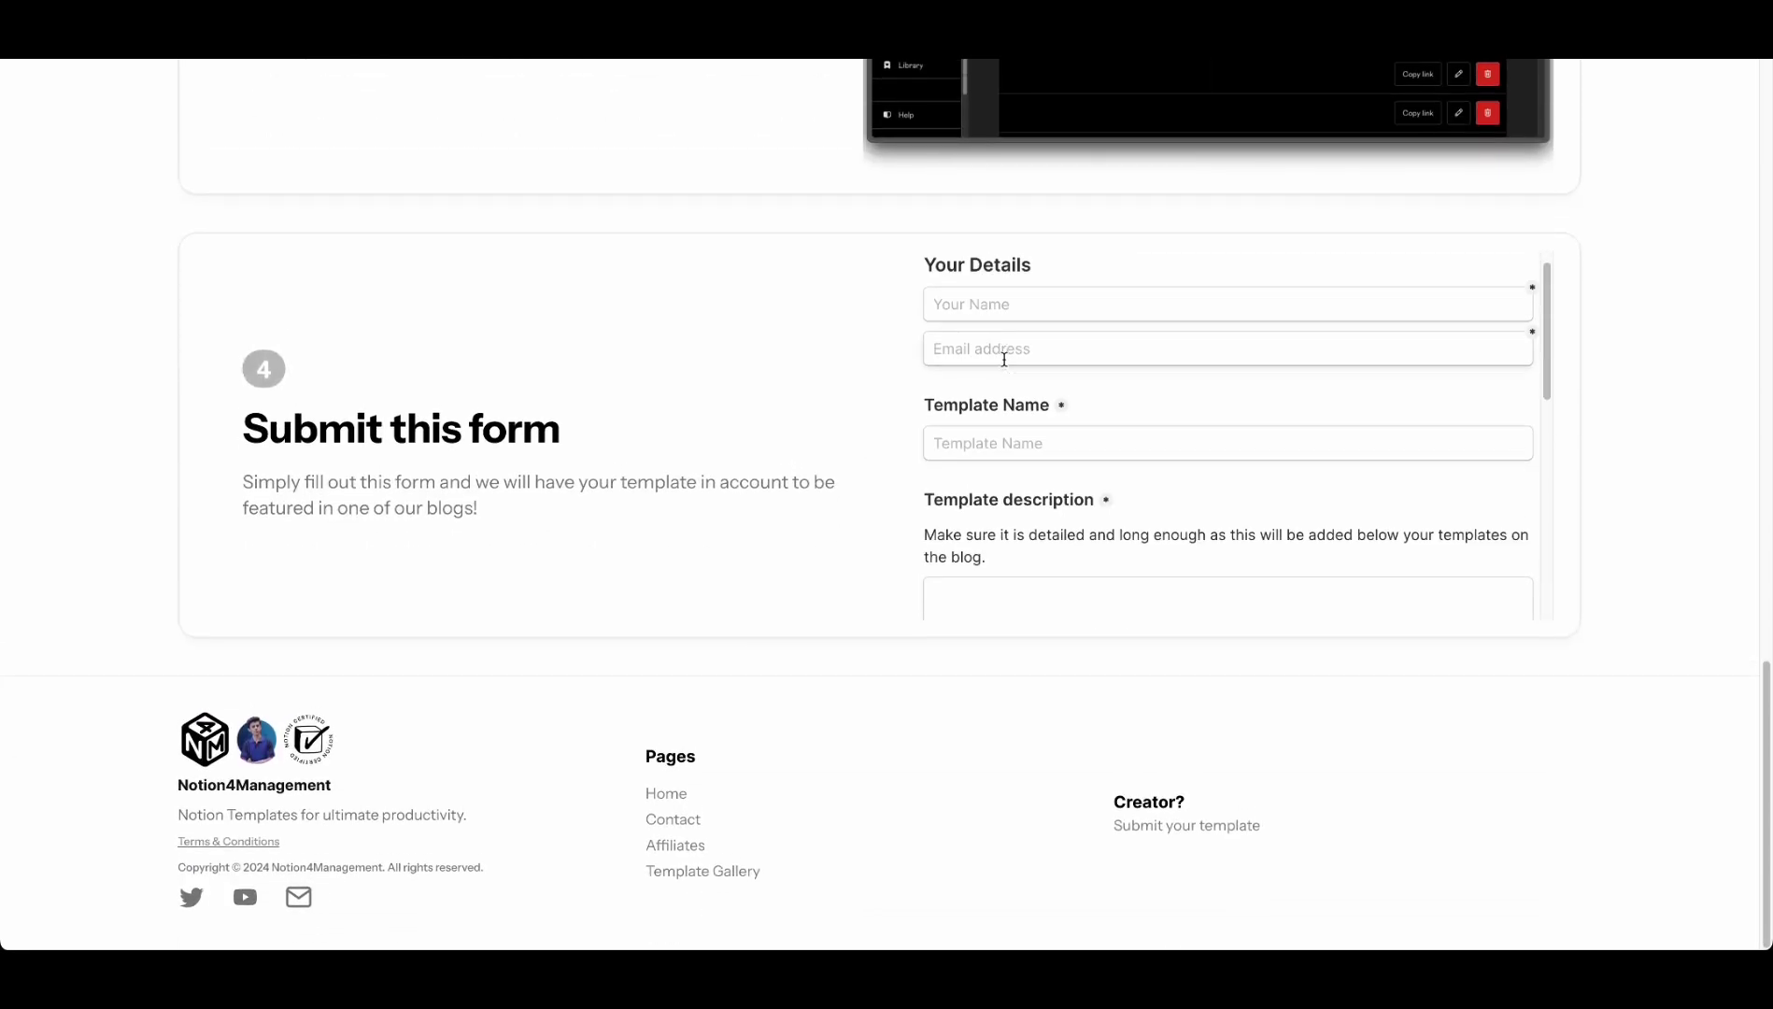
scroll(1005, 345, "down", 5)
- Open the Tally homepage from the embedded form and look through its overview of form builder features
left_click(1474, 591)
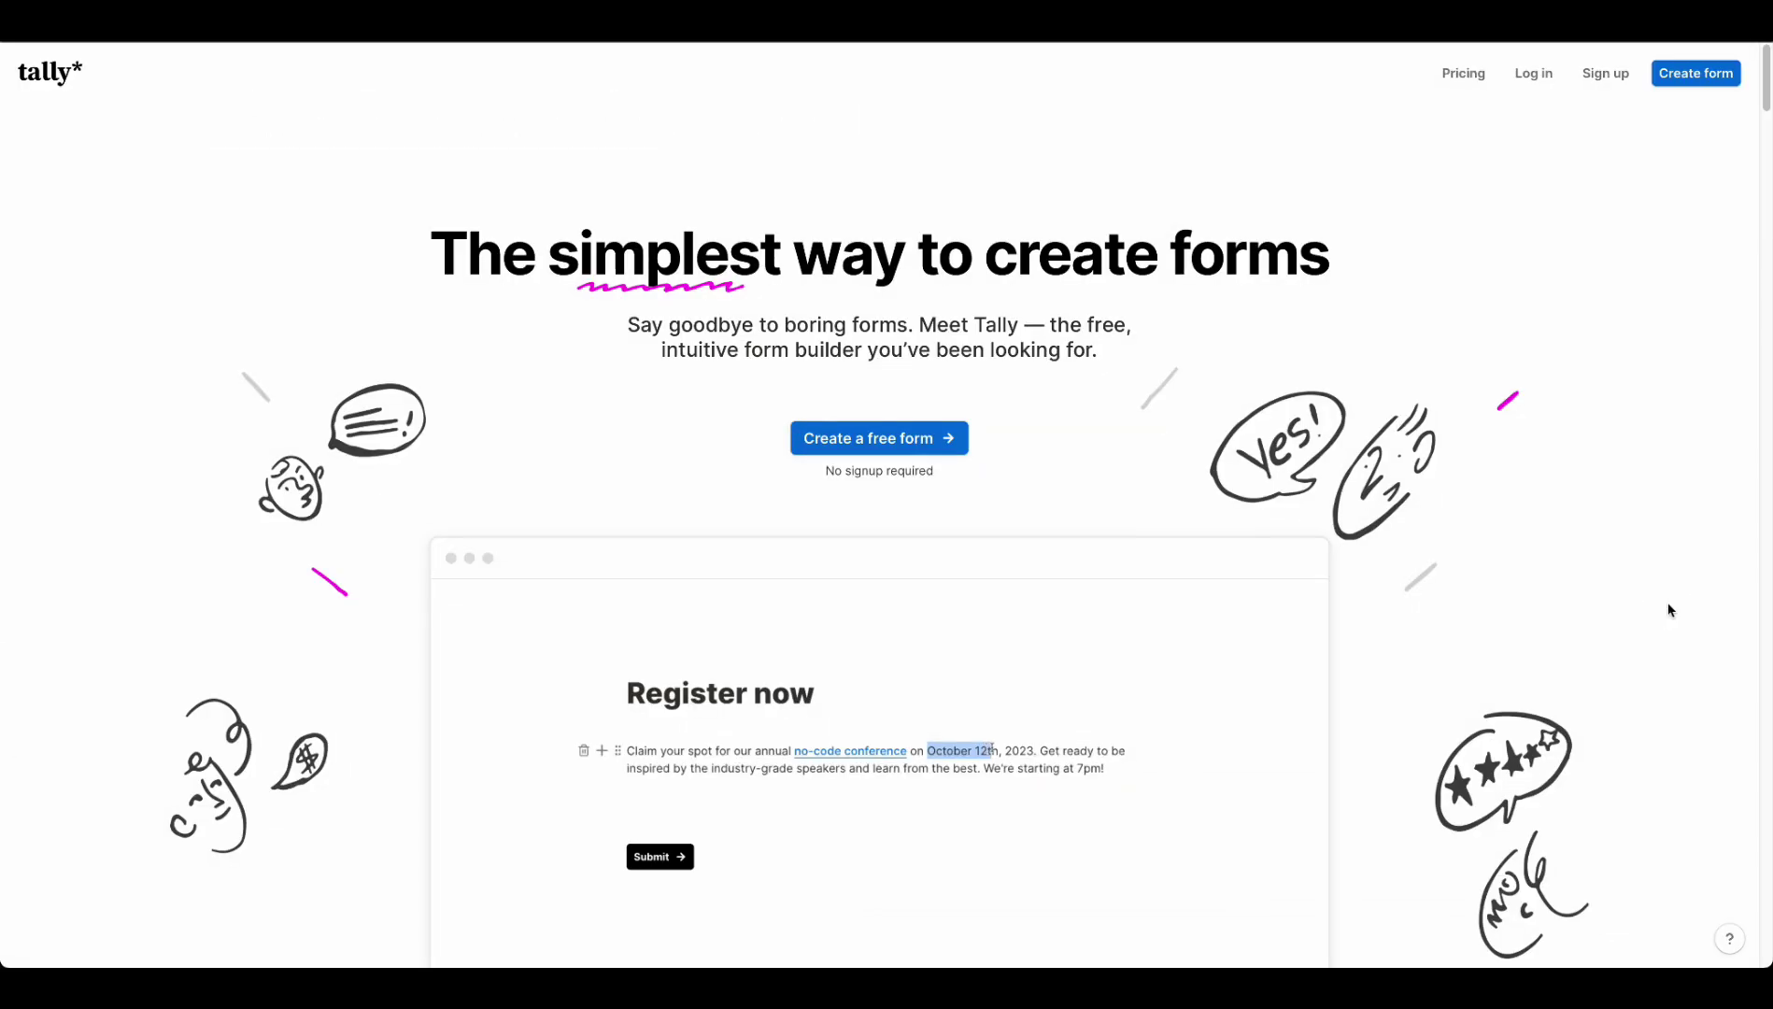
scroll(1636, 607, "down", 5)
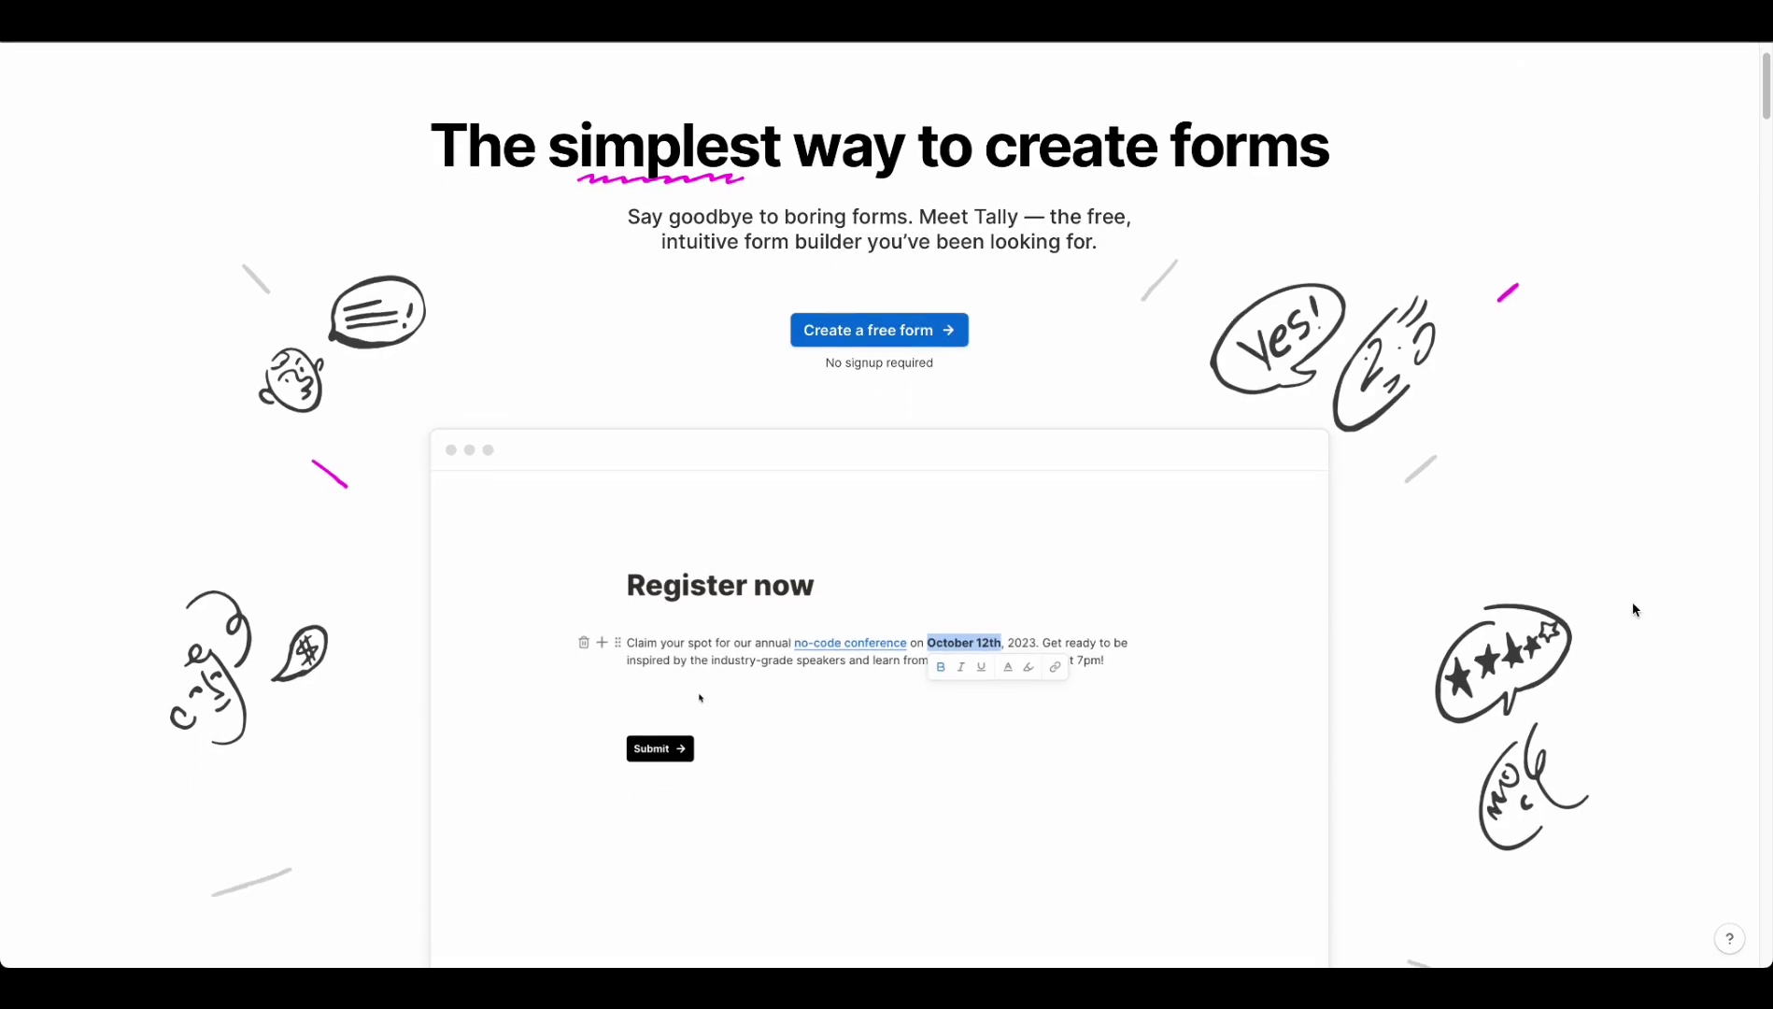
scroll(1632, 609, "down", 10)
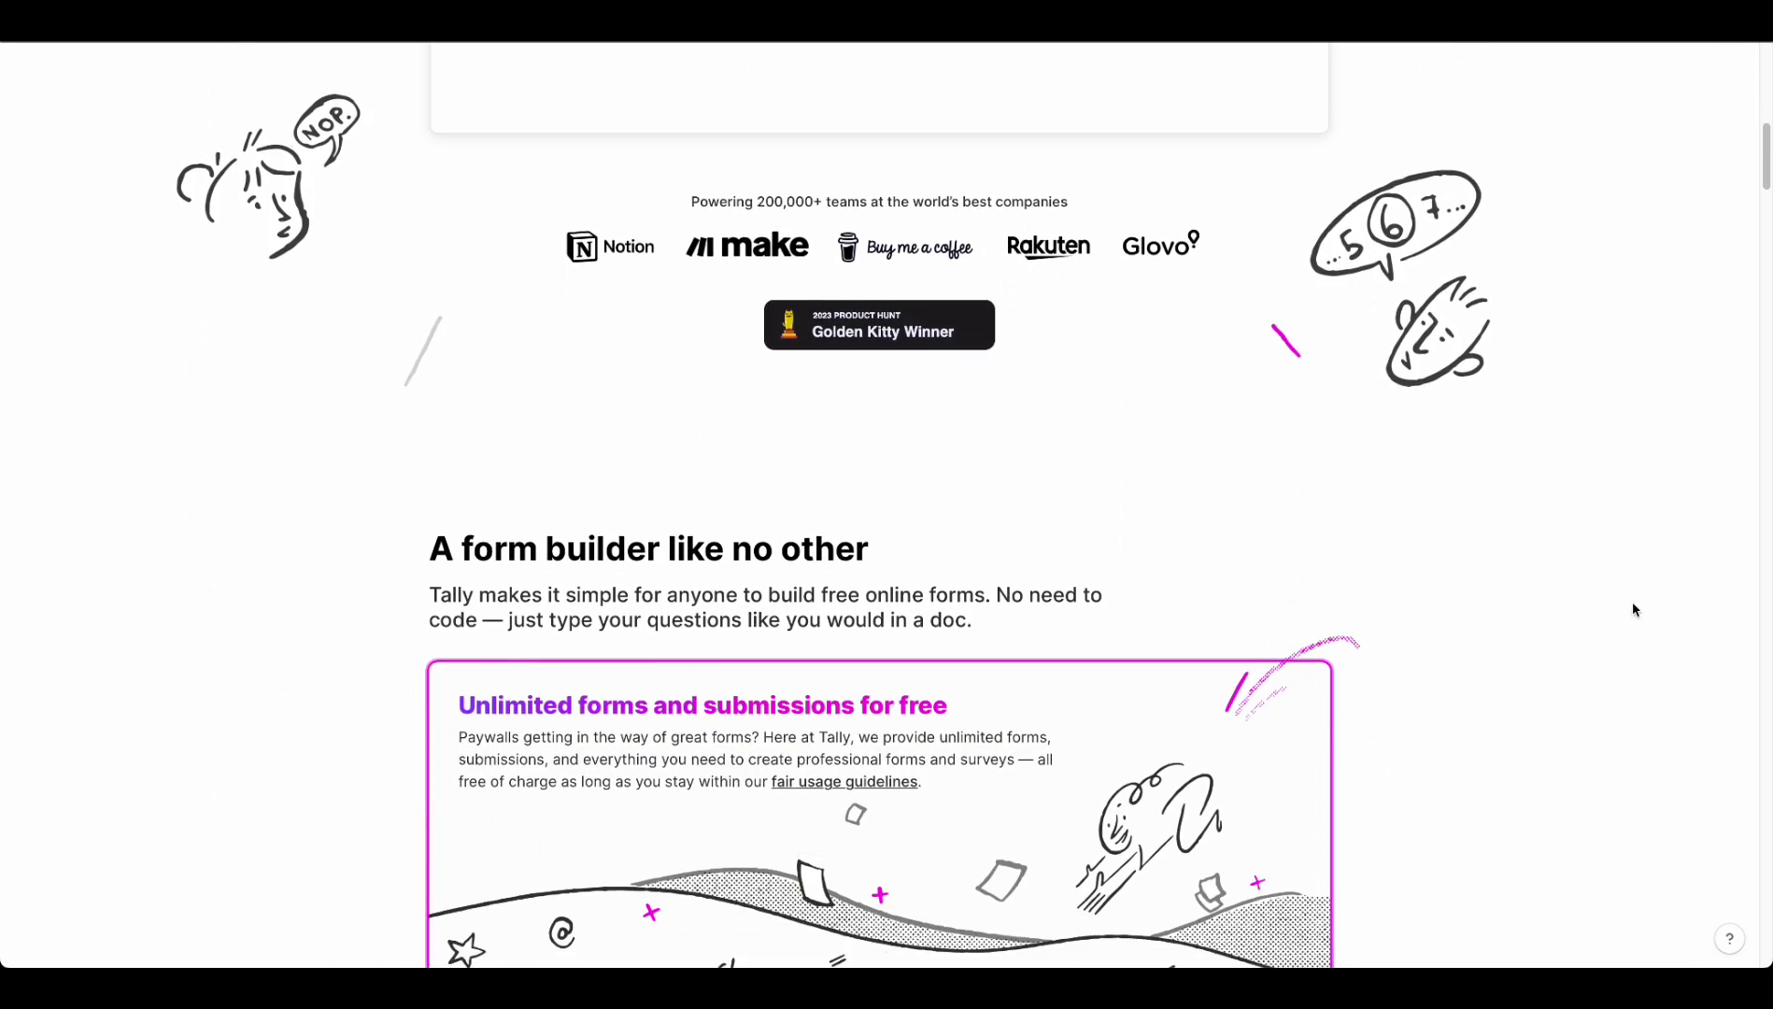
scroll(1632, 609, "down", 3)
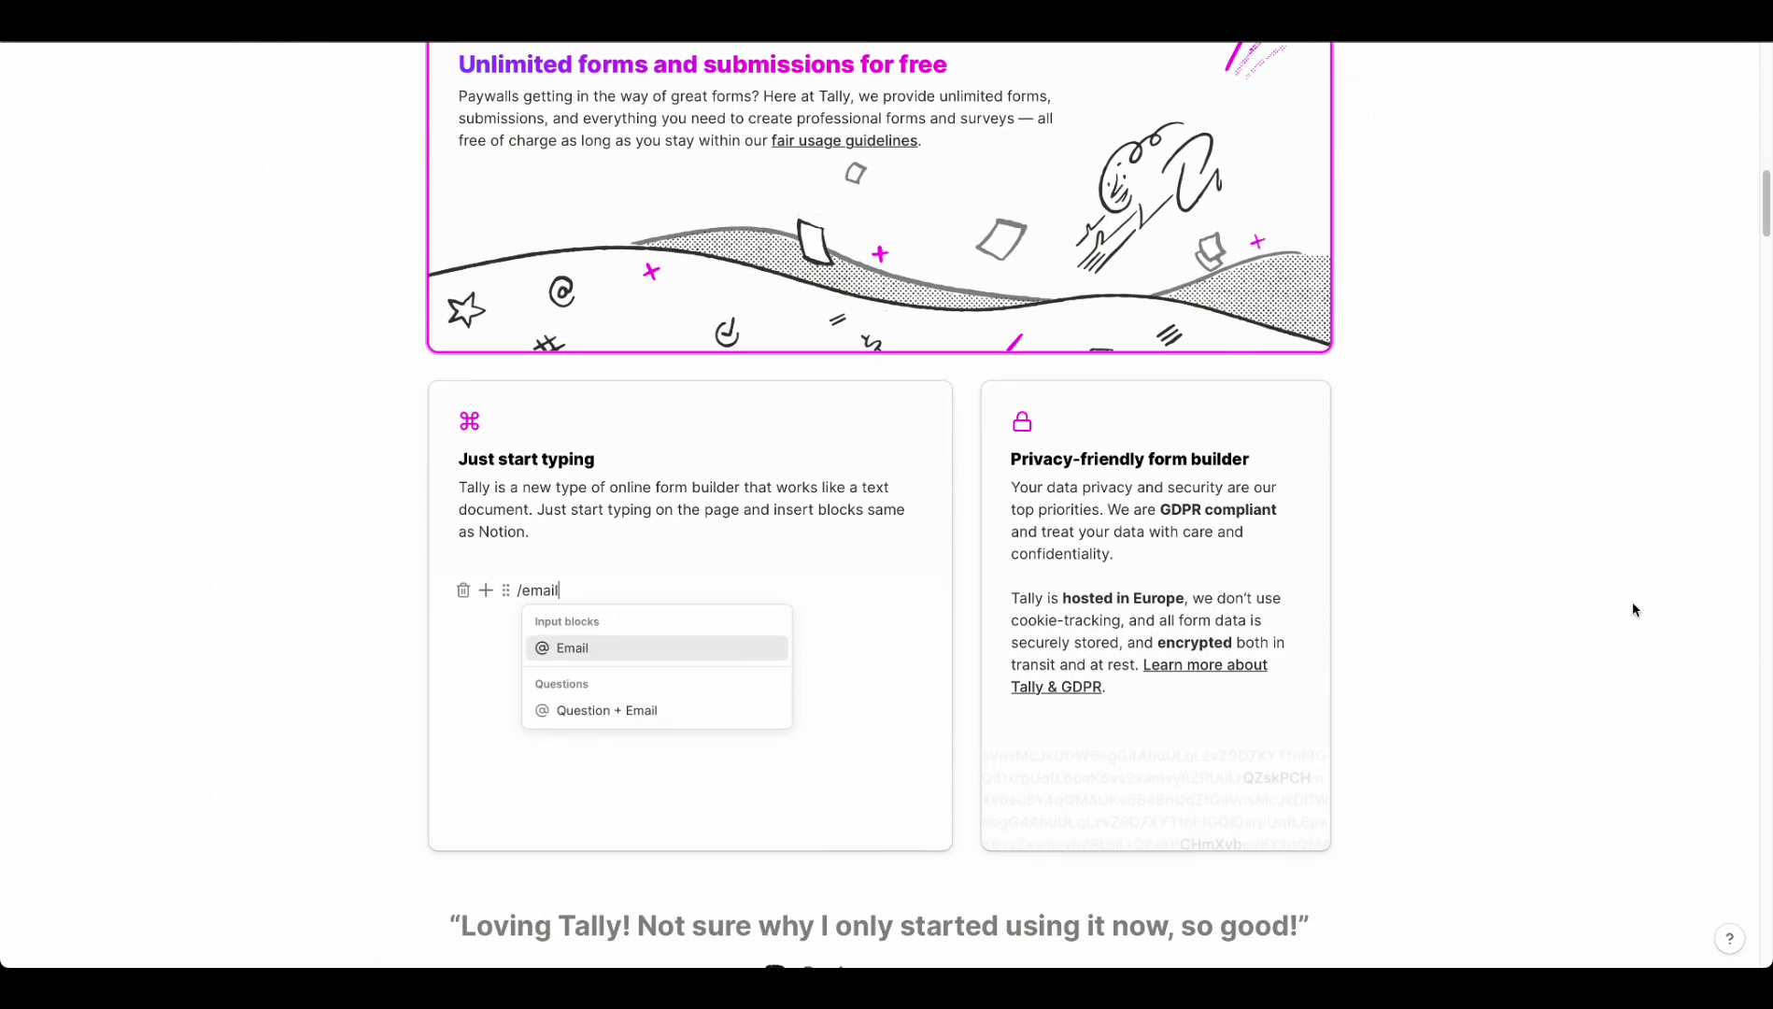